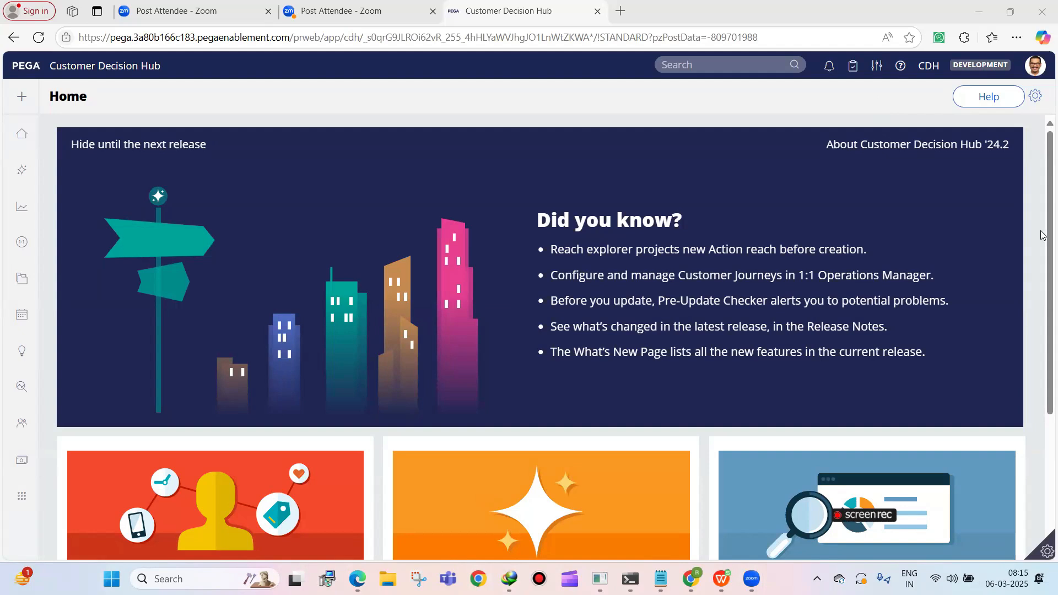
Close the two leftover Zoom tabs and switch from Customer Decision Hub via Prediction Studio to Dev Studio
{"action": "left_click", "coordinate": [433, 11]}
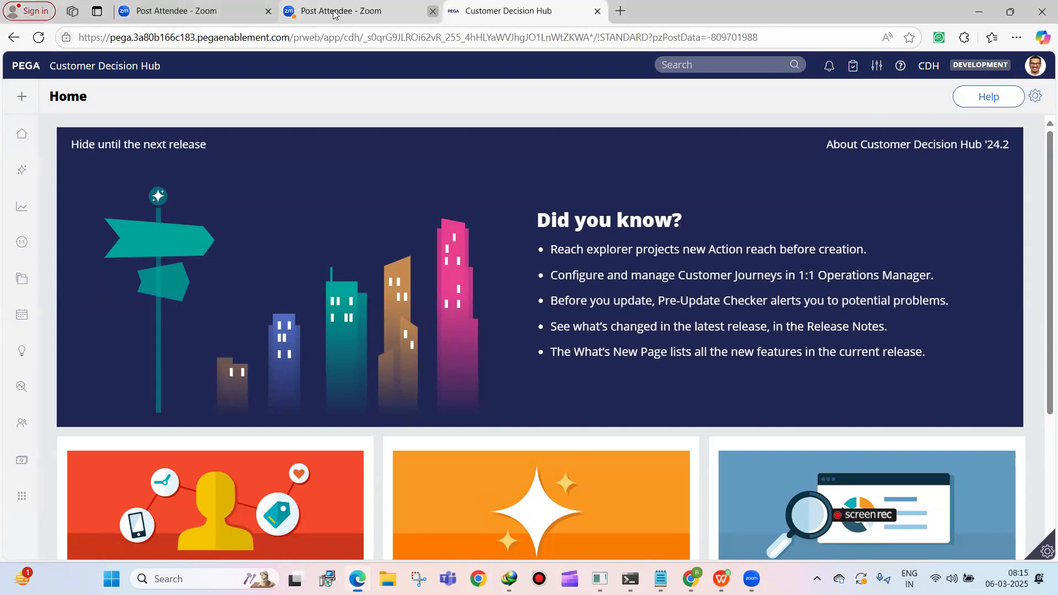
{"action": "left_click", "coordinate": [268, 11]}
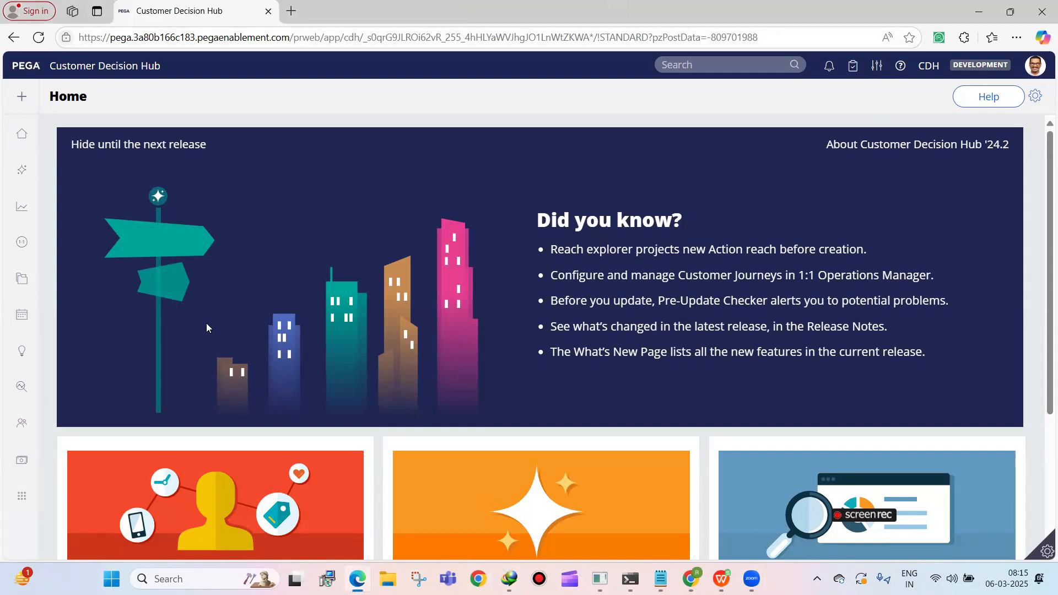
{"action": "mouse_move", "coordinate": [21, 320]}
{"action": "left_click", "coordinate": [47, 350]}
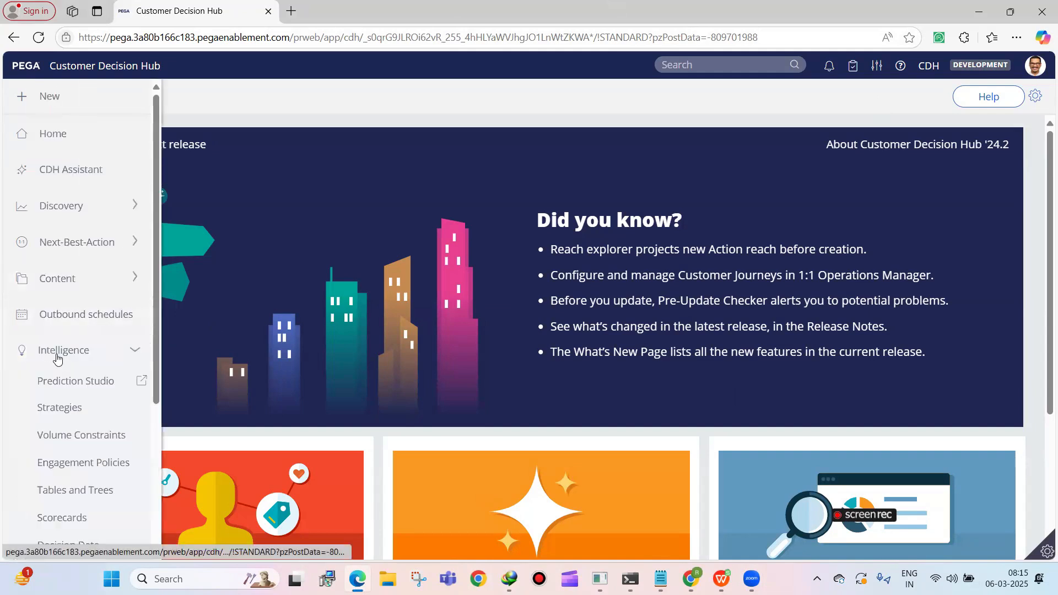
{"action": "left_click", "coordinate": [63, 381]}
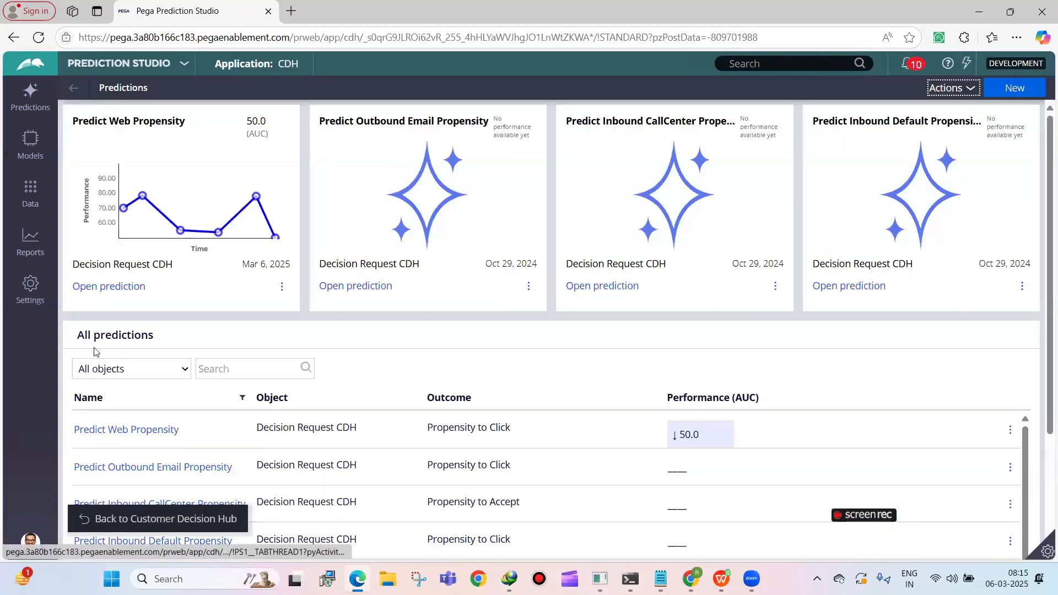
{"action": "left_click", "coordinate": [144, 61]}
{"action": "left_click", "coordinate": [112, 112]}
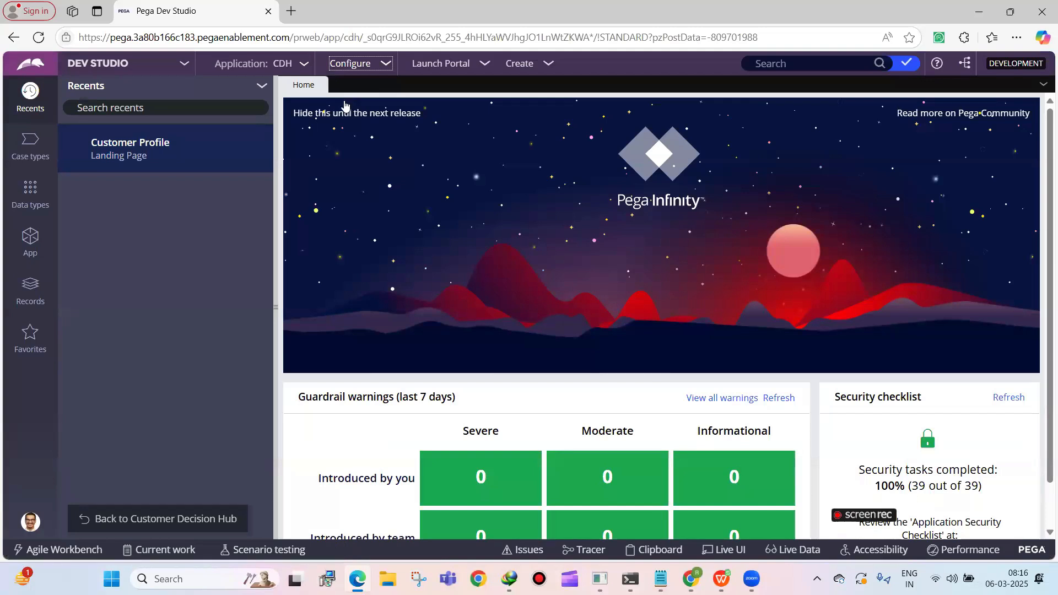
Open the Proposition Management landing page from the Decisioning decisions configuration
{"action": "mouse_move", "coordinate": [343, 102]}
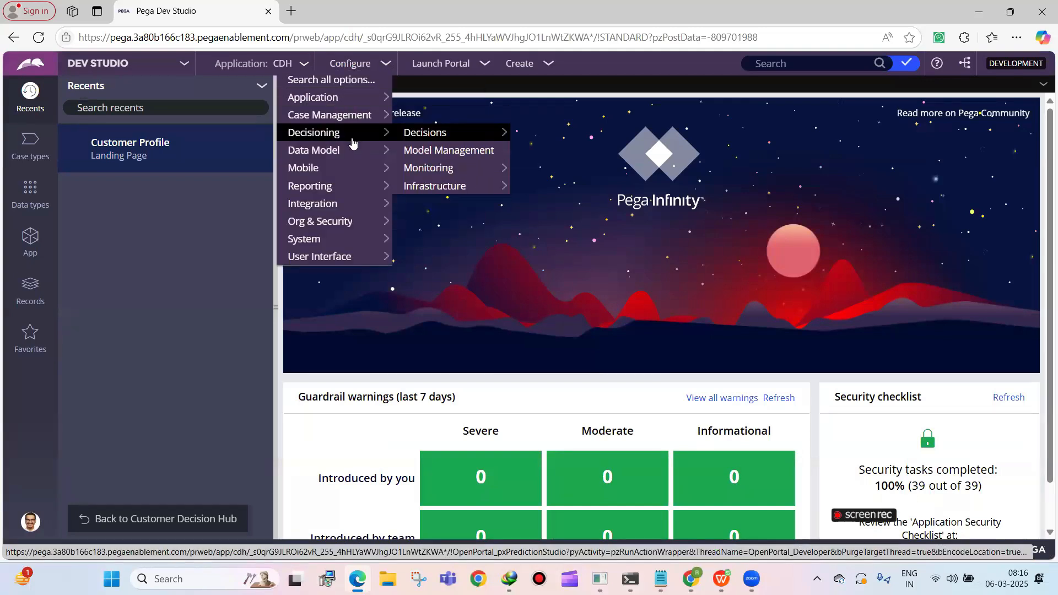
{"action": "mouse_move", "coordinate": [390, 122]}
{"action": "mouse_move", "coordinate": [482, 137]}
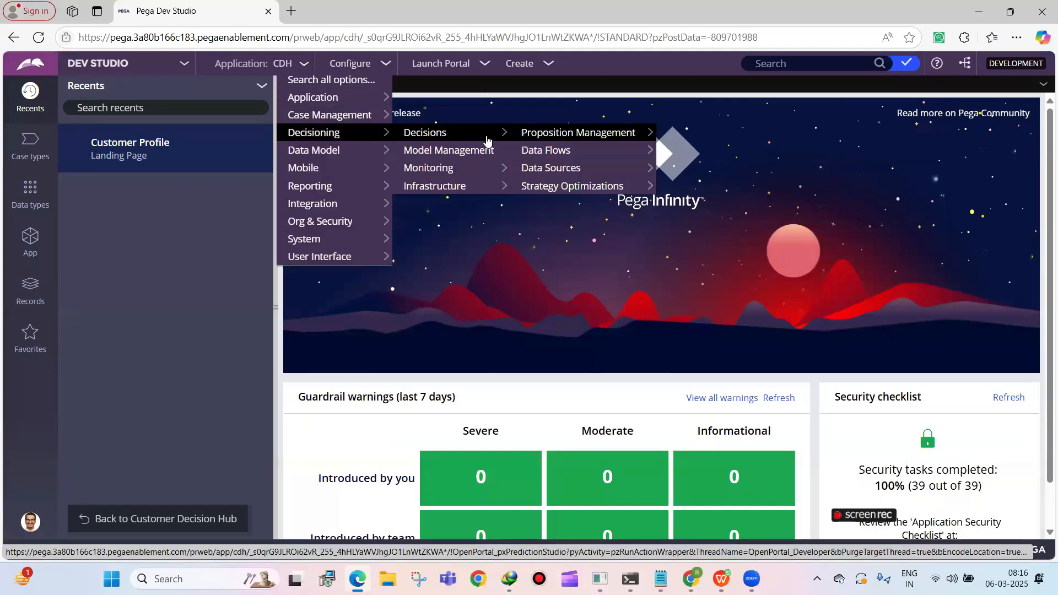
{"action": "left_click", "coordinate": [526, 135]}
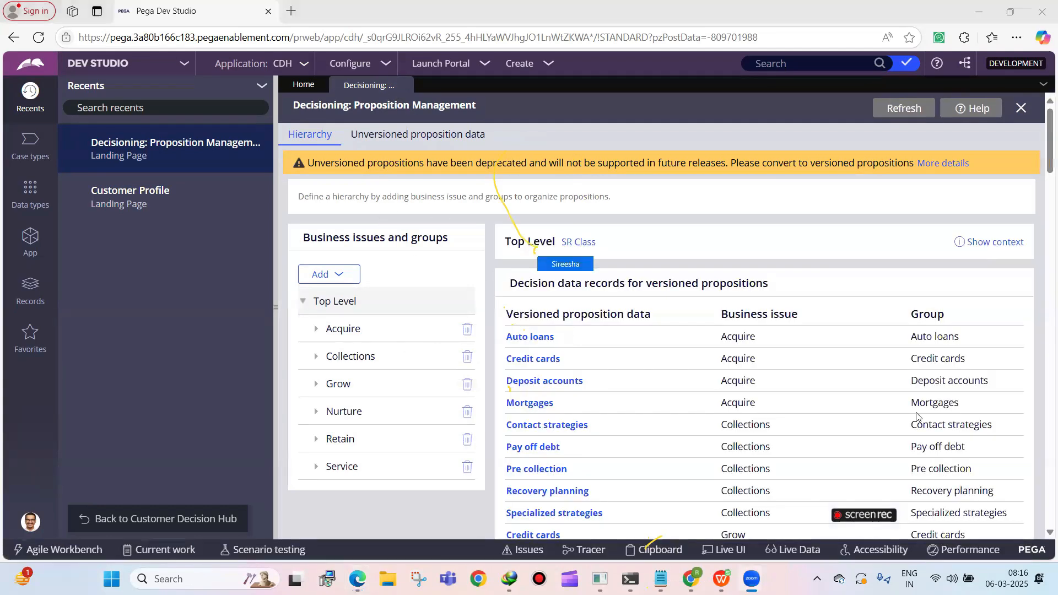
Create a new business issue named Sales in the CDH-Rules ruleset
{"action": "left_click", "coordinate": [331, 278]}
{"action": "left_click", "coordinate": [335, 296]}
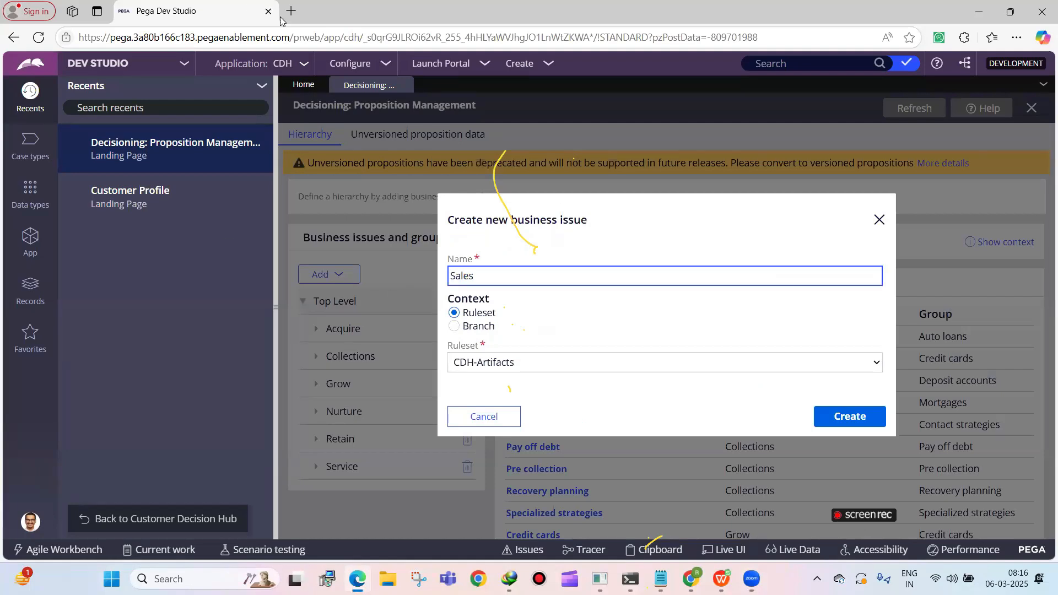
{"action": "left_click", "coordinate": [488, 363]}
{"action": "left_click", "coordinate": [488, 365]}
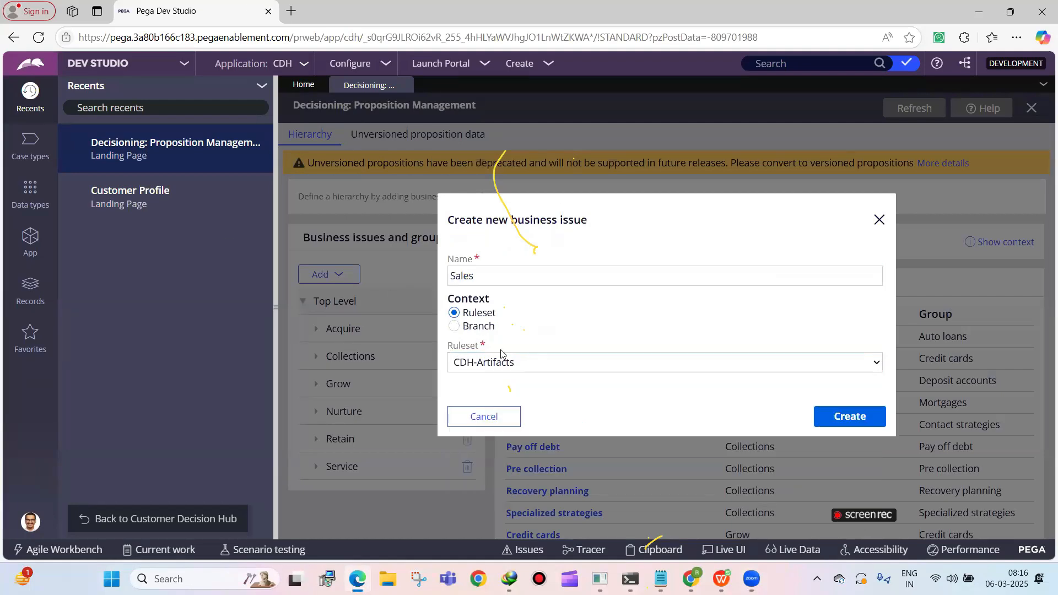
{"action": "left_click", "coordinate": [503, 362]}
{"action": "left_click", "coordinate": [485, 421]}
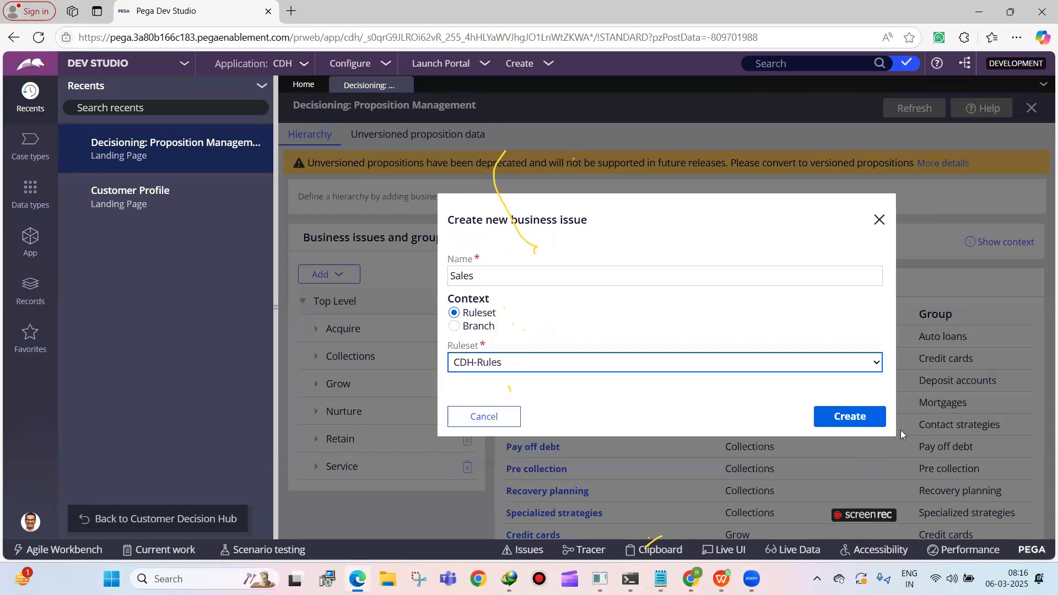
{"action": "left_click", "coordinate": [859, 424]}
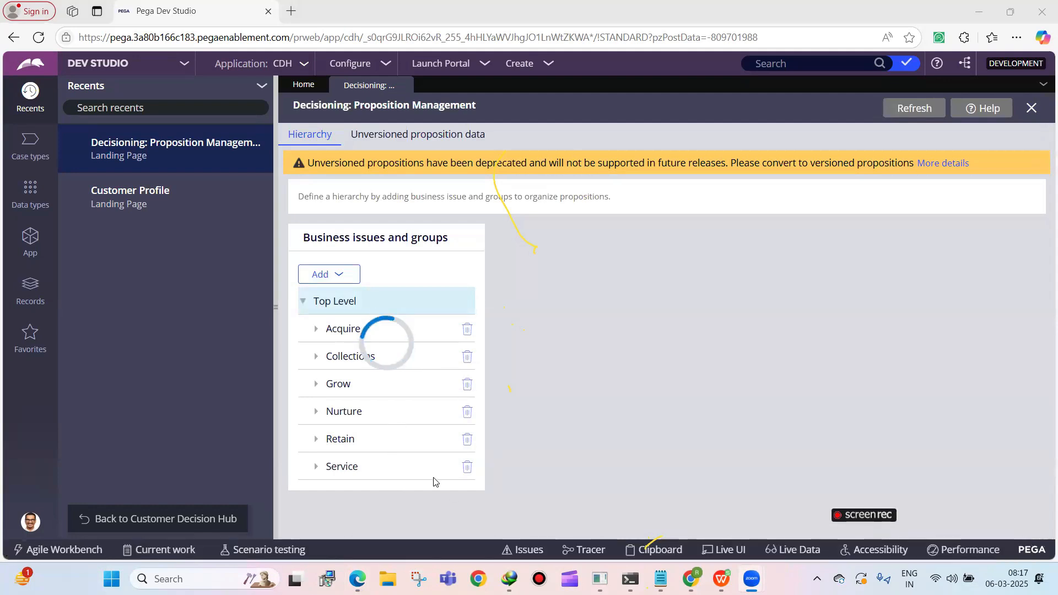
Start a new group in the proposition hierarchy and name it Personal Loans
{"action": "scroll", "coordinate": [399, 428], "scroll_direction": "down", "scroll_amount": 1}
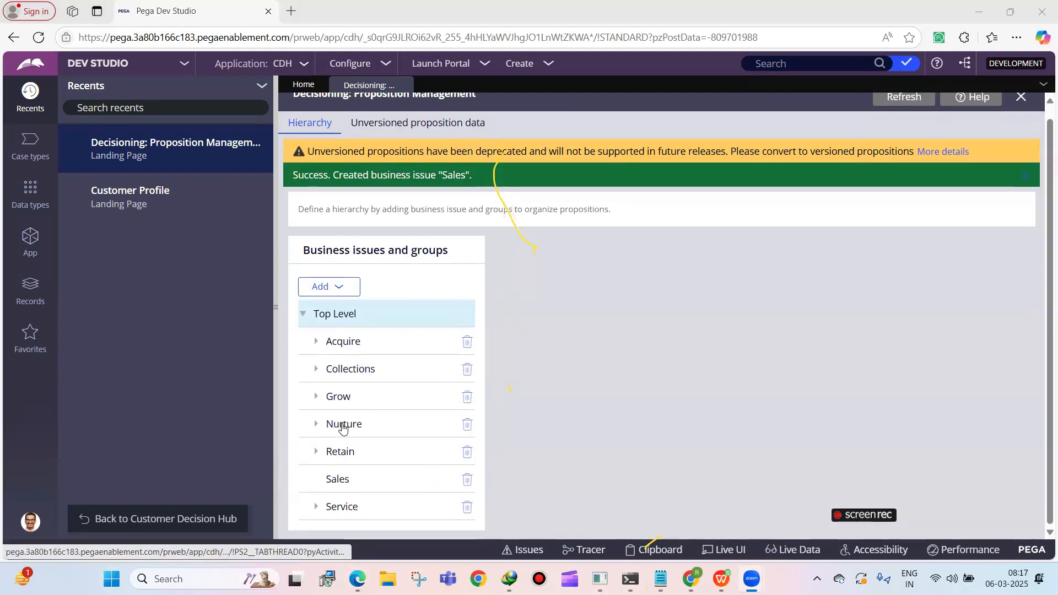
{"action": "left_click", "coordinate": [348, 294]}
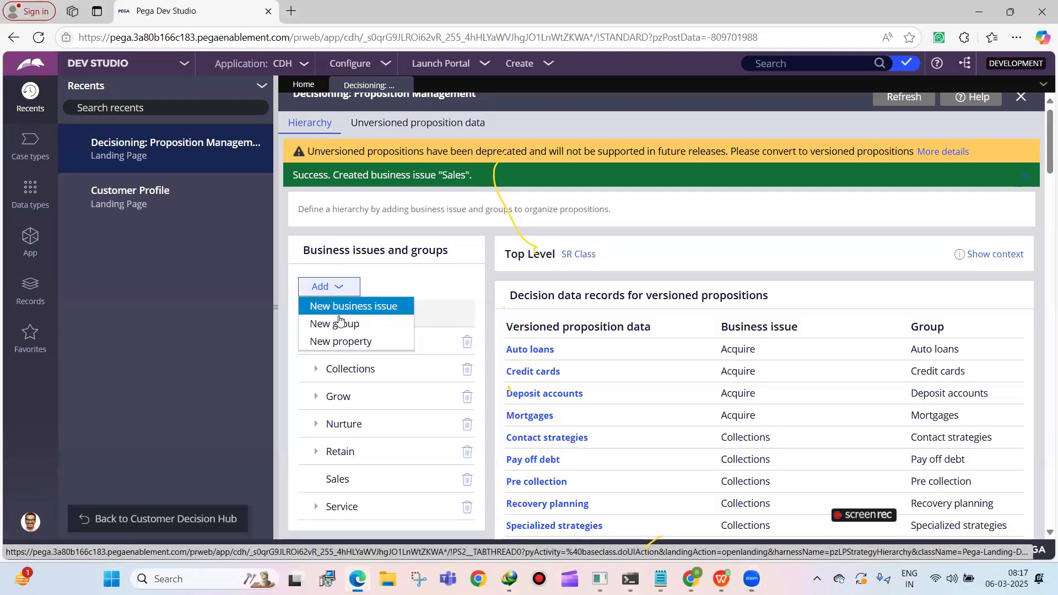
{"action": "left_click", "coordinate": [339, 321]}
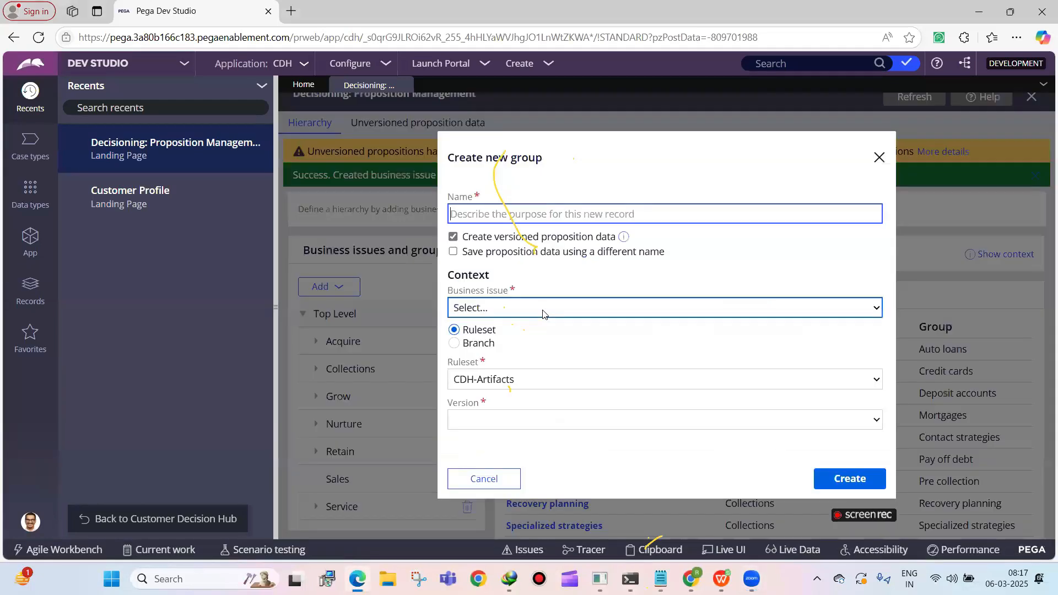
{"action": "left_click", "coordinate": [563, 213]}
{"action": "type", "text": "Personal Loans"}
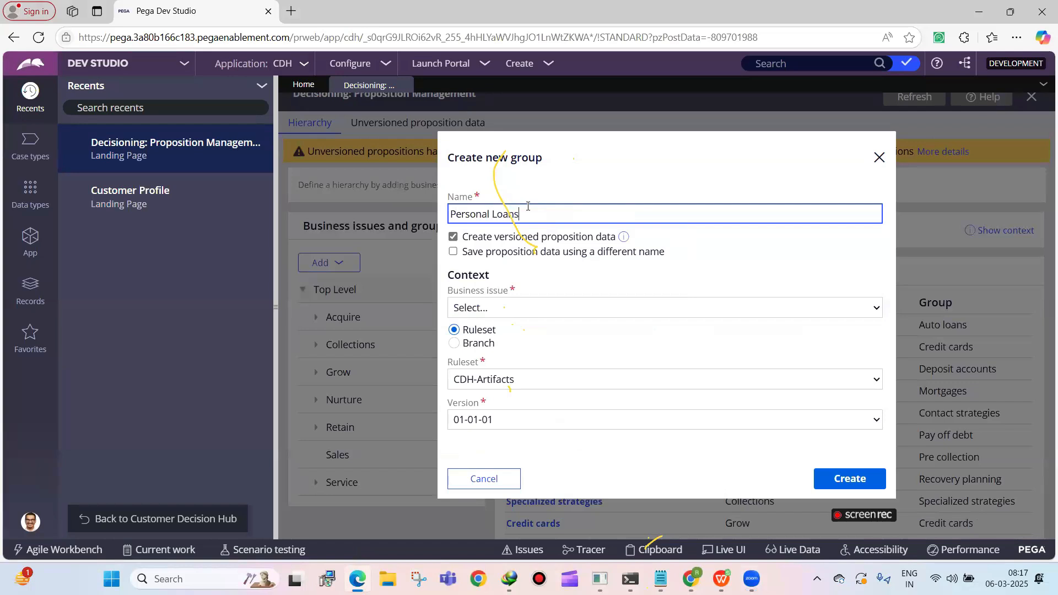
Assign the new group to the Sales business issue and the CDH-Rules ruleset, version 01-01-01, and create it
{"action": "left_click", "coordinate": [519, 306]}
{"action": "left_click", "coordinate": [518, 329]}
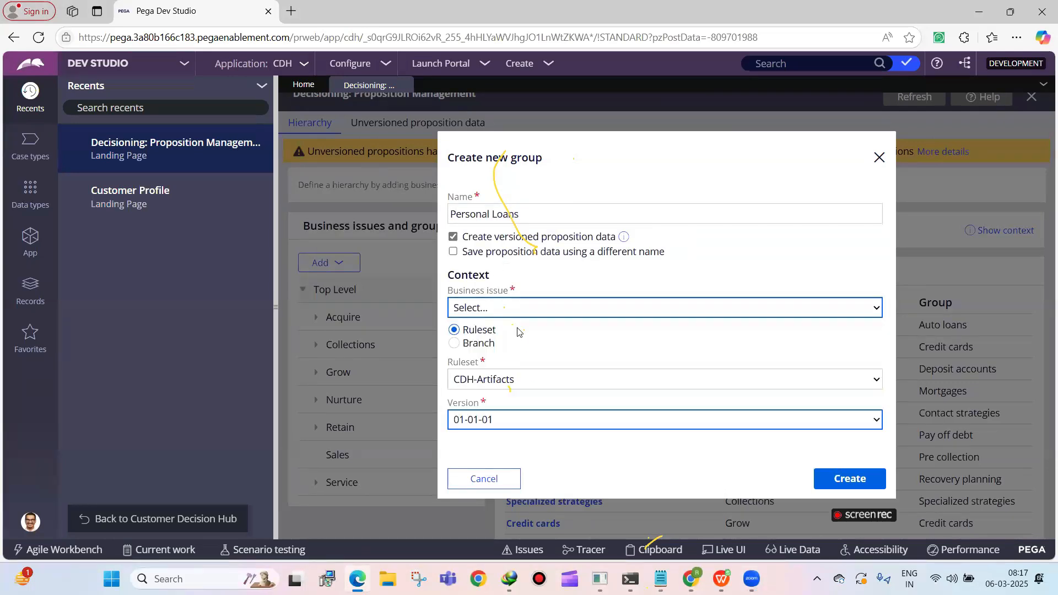
{"action": "left_click", "coordinate": [523, 316]}
{"action": "left_click", "coordinate": [495, 444]}
{"action": "left_click", "coordinate": [515, 379]}
{"action": "left_click", "coordinate": [496, 438]}
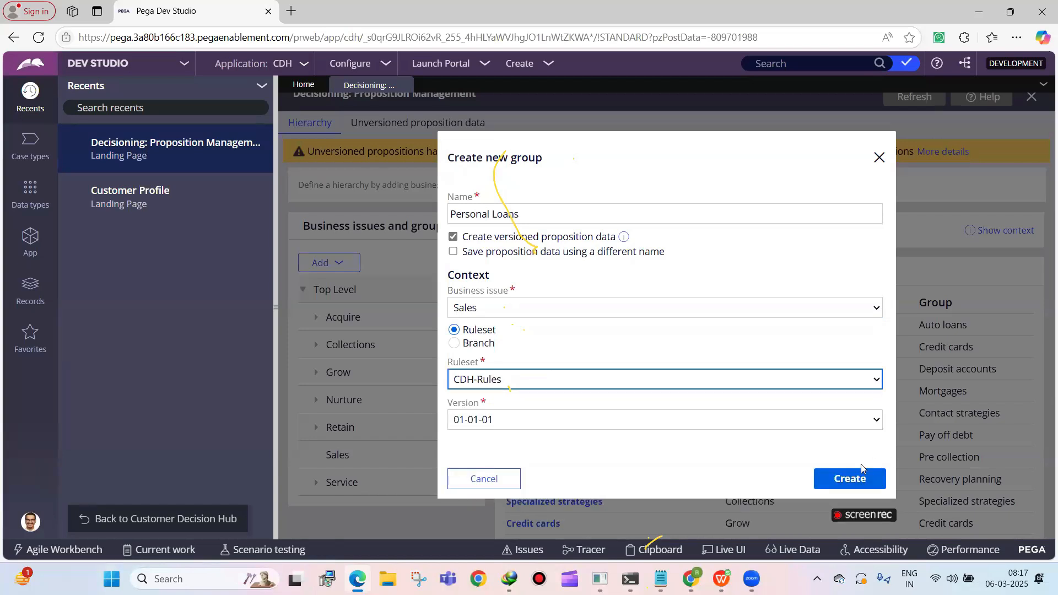
{"action": "left_click", "coordinate": [848, 478]}
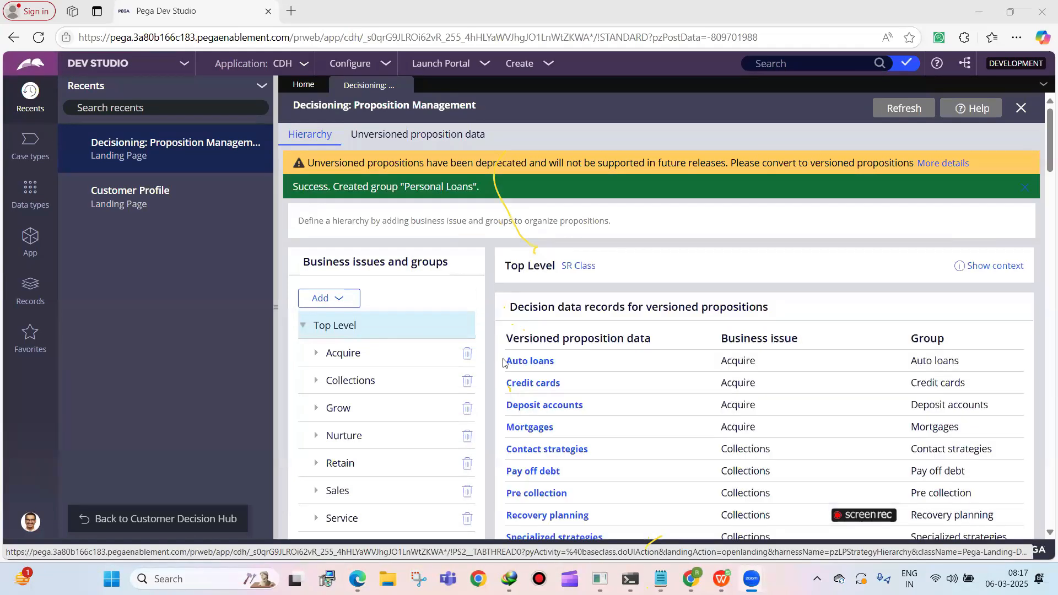
Expand the Sales business issue and open the decision data record of its Personal Loans group
{"action": "scroll", "coordinate": [420, 288], "scroll_direction": "down", "scroll_amount": 2}
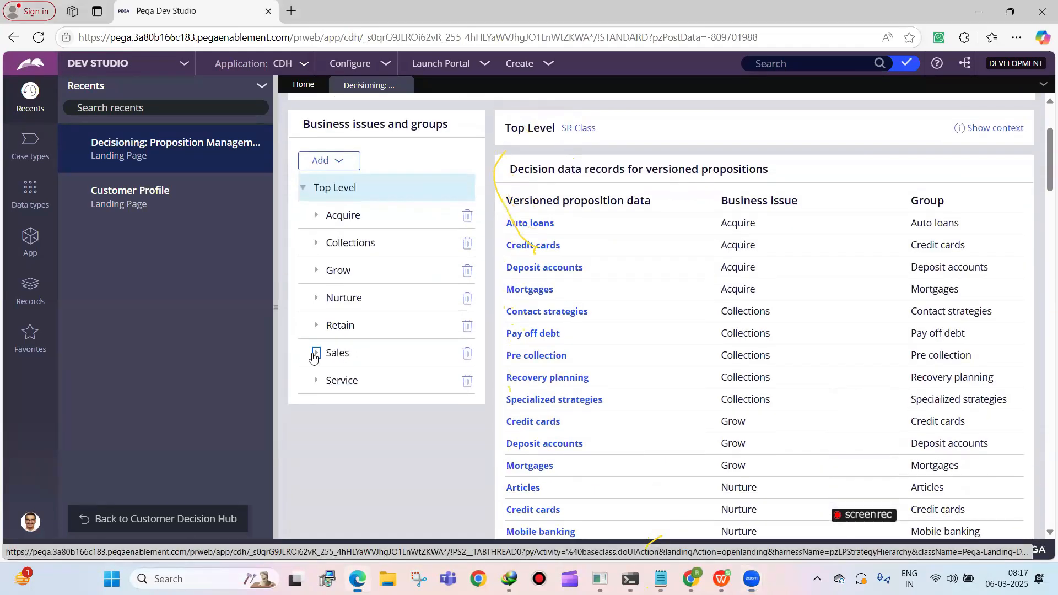
{"action": "left_click", "coordinate": [315, 354]}
{"action": "left_click", "coordinate": [355, 380]}
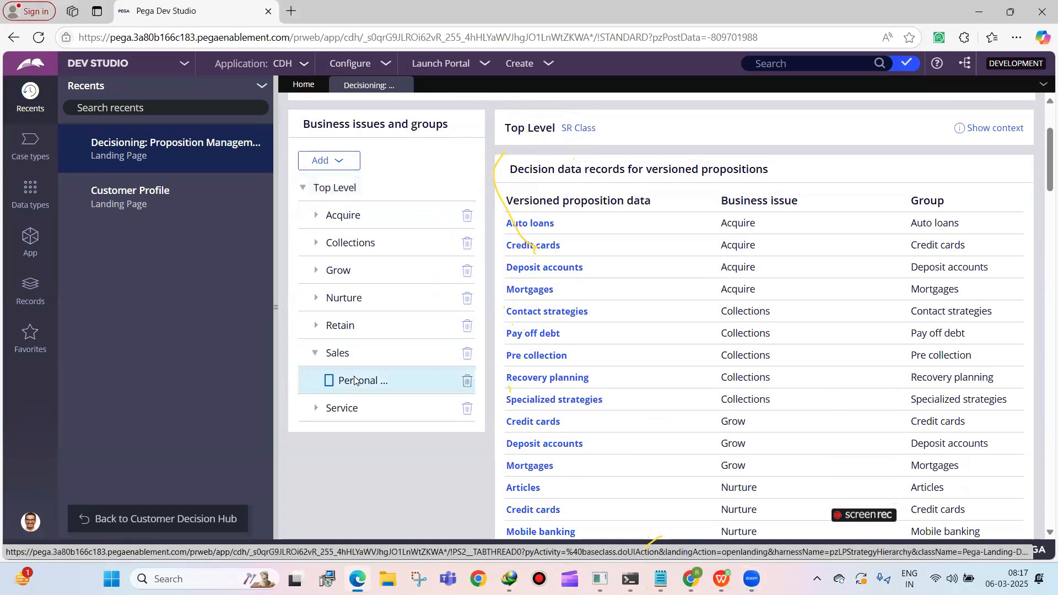
{"action": "left_click", "coordinate": [547, 221]}
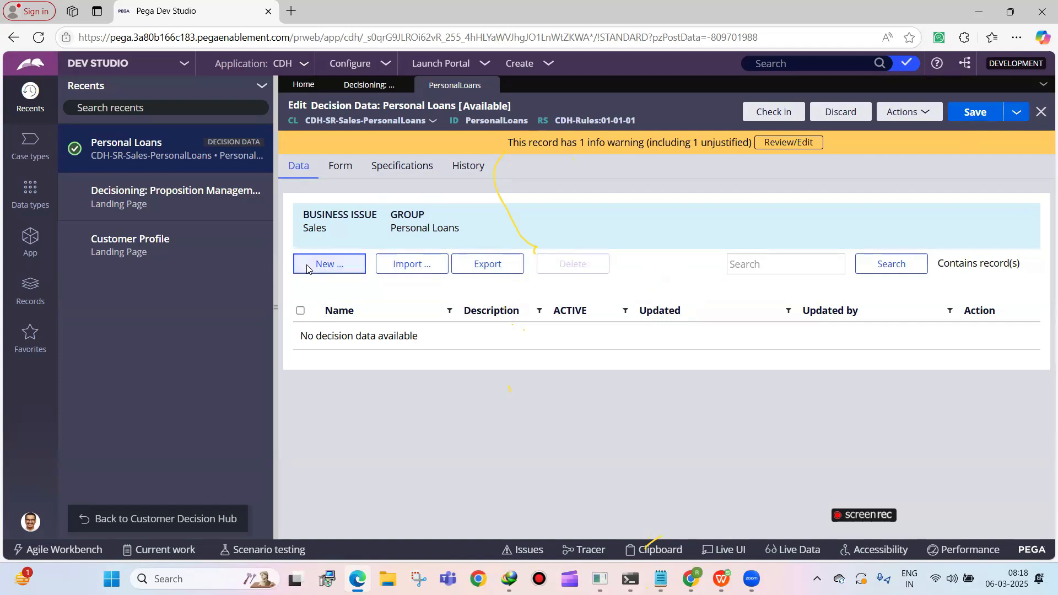
Create an always-active proposition named 1 Crore Personal Loan with an AverageCost of 50000 in the Personal Loans group
{"action": "left_click", "coordinate": [307, 265]}
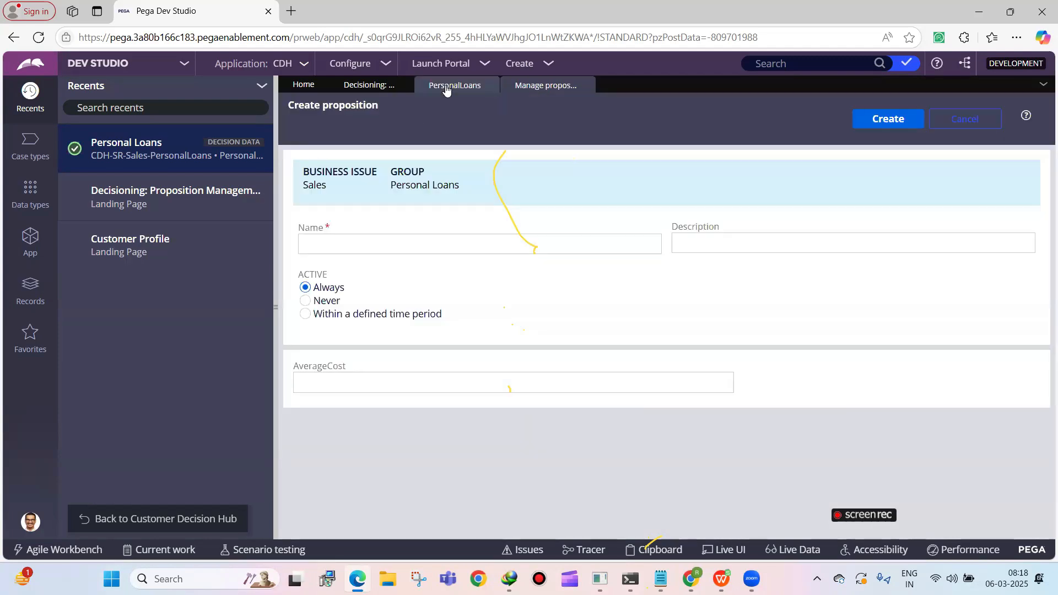
{"action": "left_click", "coordinate": [444, 85]}
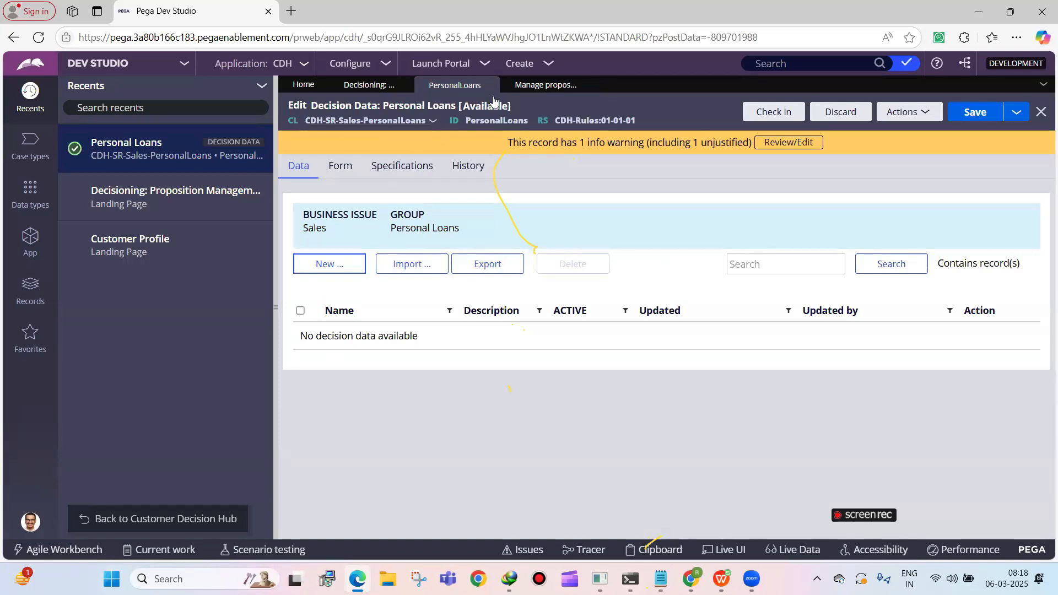
{"action": "left_click", "coordinate": [528, 87]}
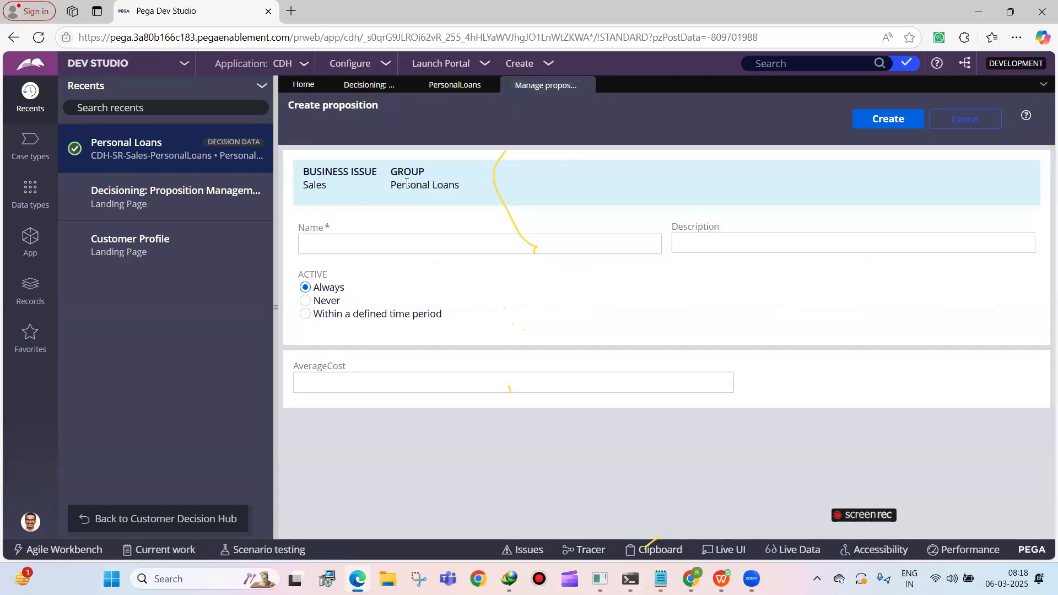
{"action": "left_click_drag", "start_coordinate": [389, 187], "coordinate": [458, 187]}
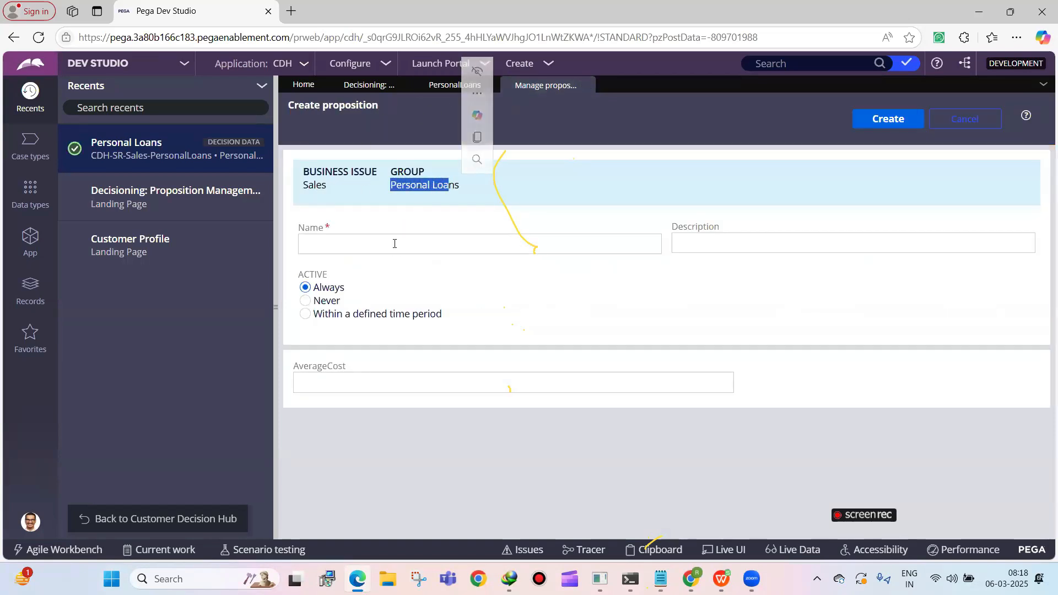
{"action": "left_click", "coordinate": [394, 244]}
{"action": "type", "text": "1 Crore Per"}
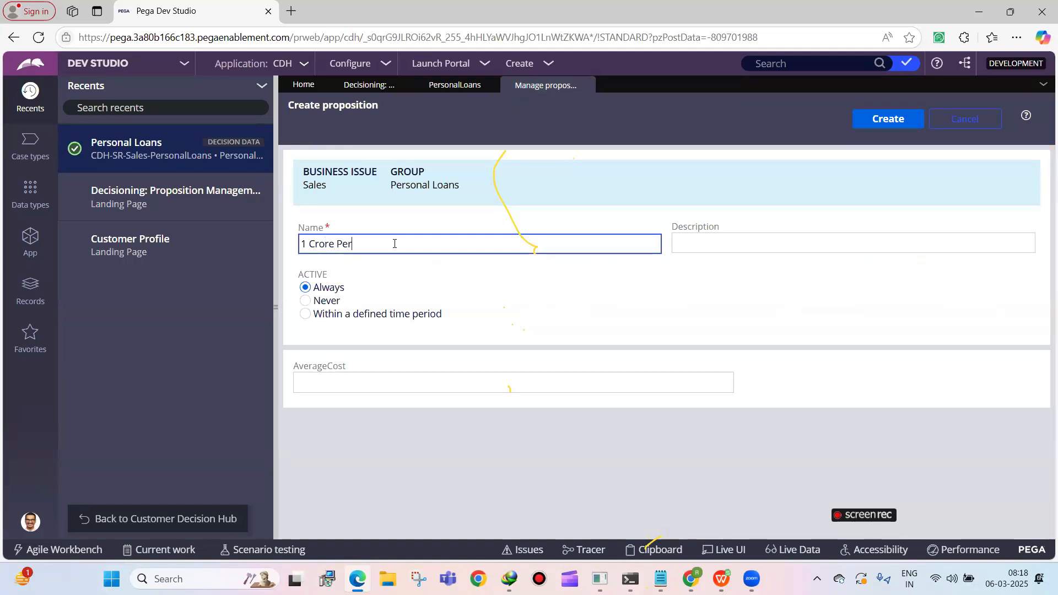
{"action": "type", "text": "sonal Loan"}
{"action": "left_click", "coordinate": [386, 386]}
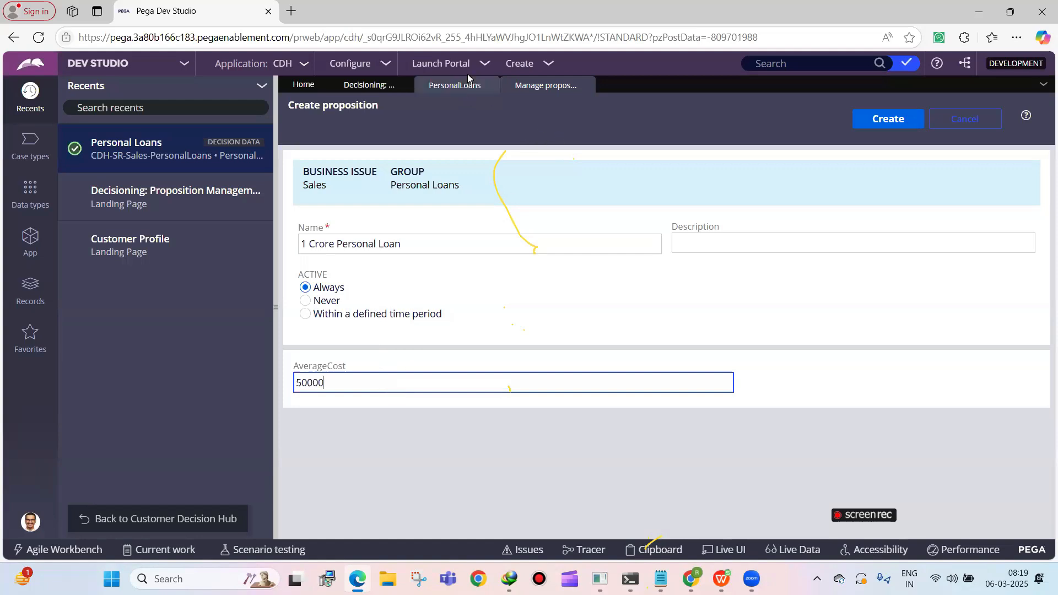
{"action": "left_click", "coordinate": [852, 120]}
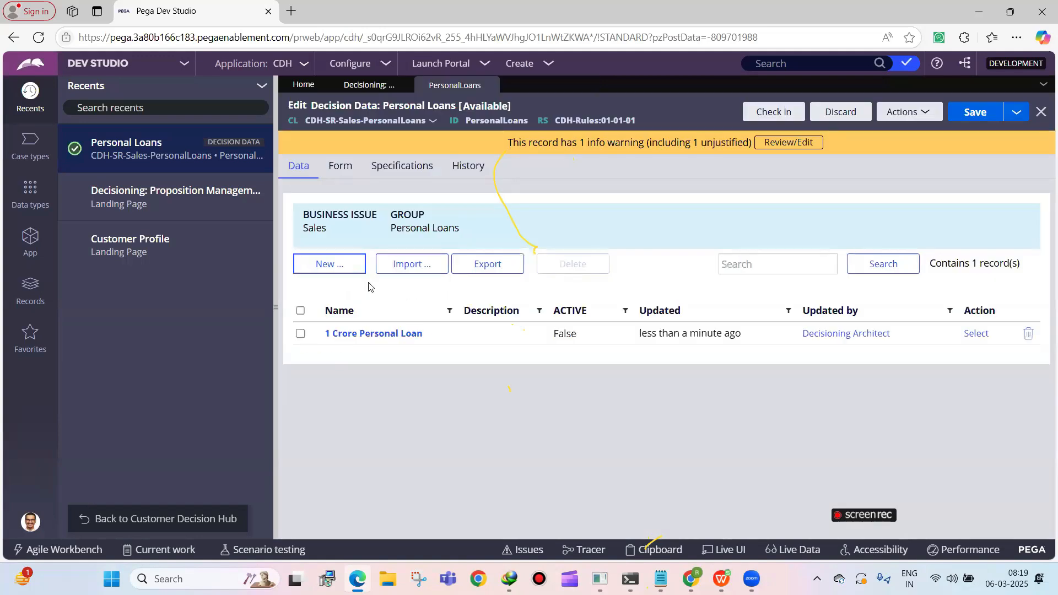
Add a form field MonthlyEMI to the Personal Loans decision data and create its property in CDH-Artifacts 01-01-01
{"action": "left_click", "coordinate": [340, 167]}
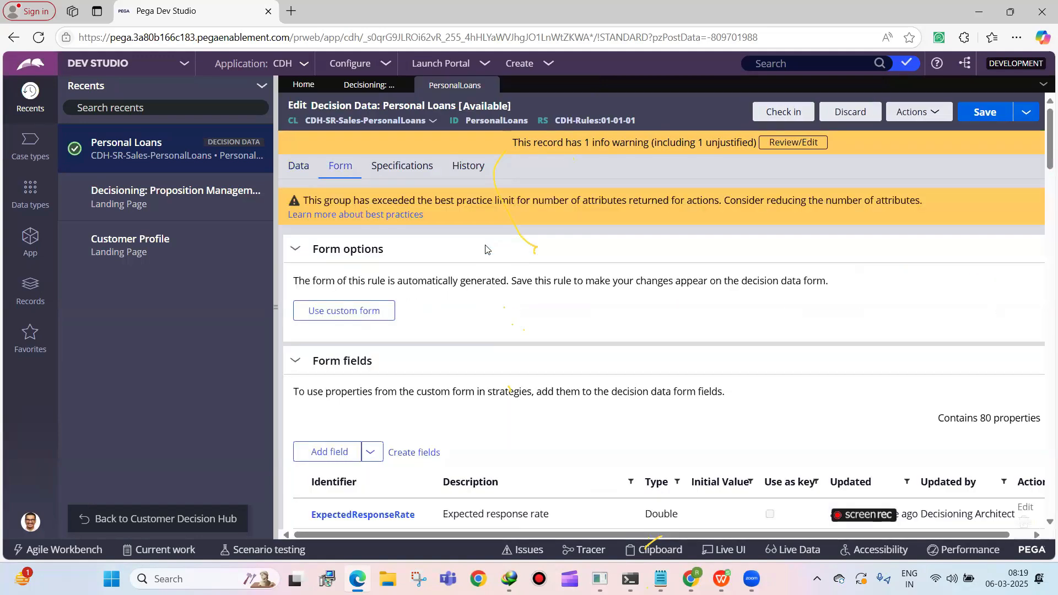
{"action": "scroll", "coordinate": [487, 249], "scroll_direction": "down", "scroll_amount": 20}
{"action": "scroll", "coordinate": [329, 465], "scroll_direction": "down", "scroll_amount": 7}
{"action": "left_click", "coordinate": [344, 497]}
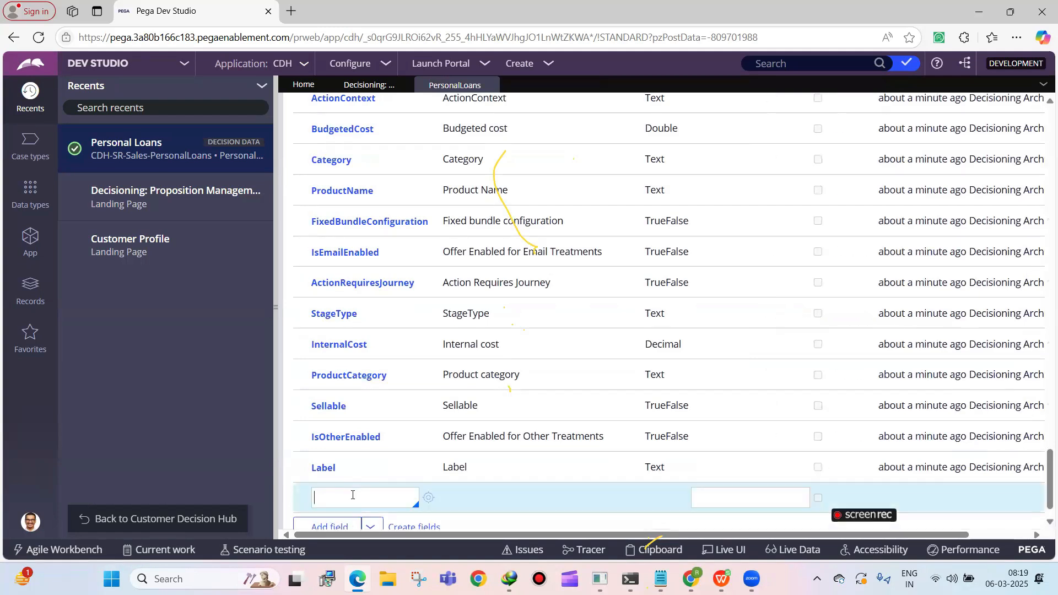
{"action": "type", "text": "MonthlyEMI"}
{"action": "left_click", "coordinate": [428, 498]}
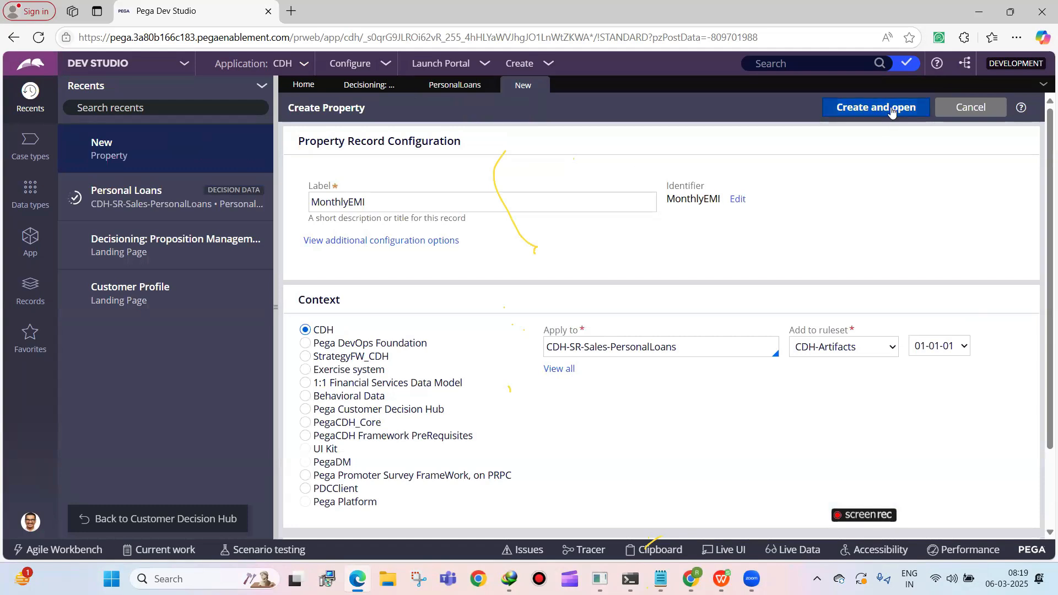
{"action": "left_click", "coordinate": [890, 108]}
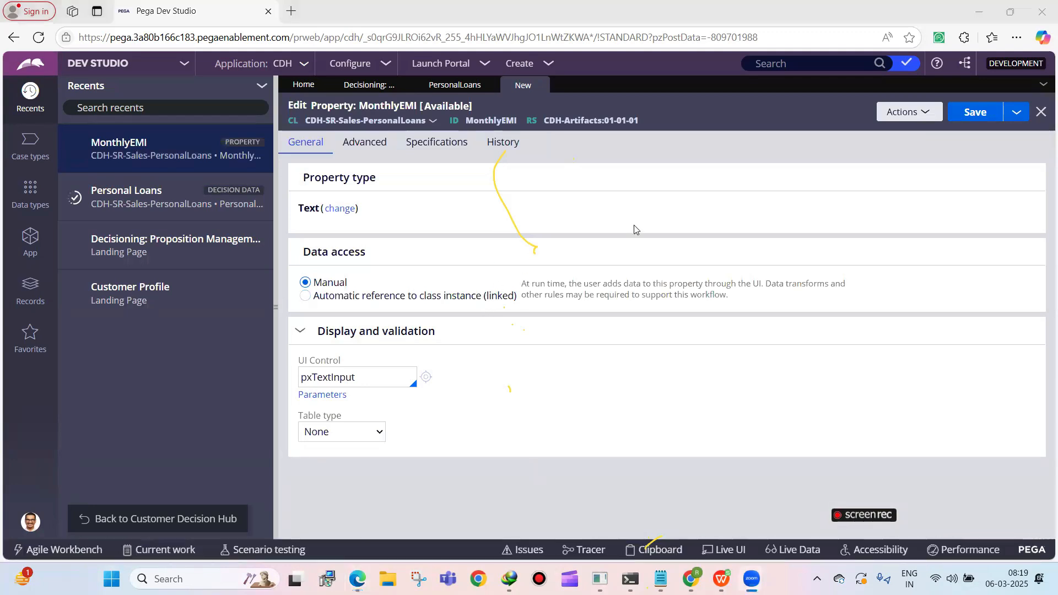
Change the MonthlyEMI property type to Decimal and save the property
{"action": "left_click", "coordinate": [339, 208]}
{"action": "key", "text": "Escape"}
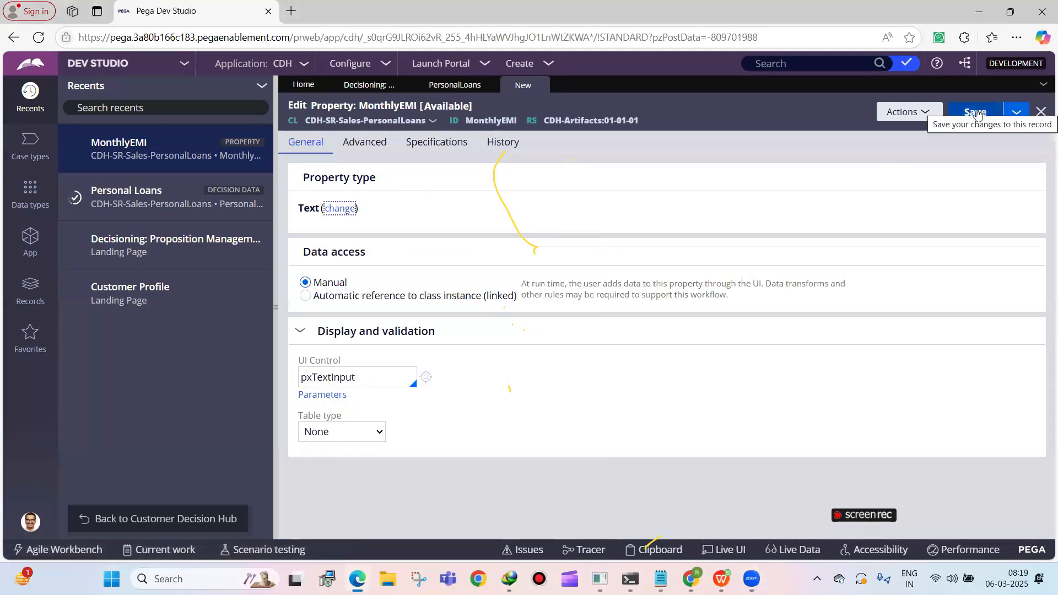
{"action": "left_click", "coordinate": [976, 112]}
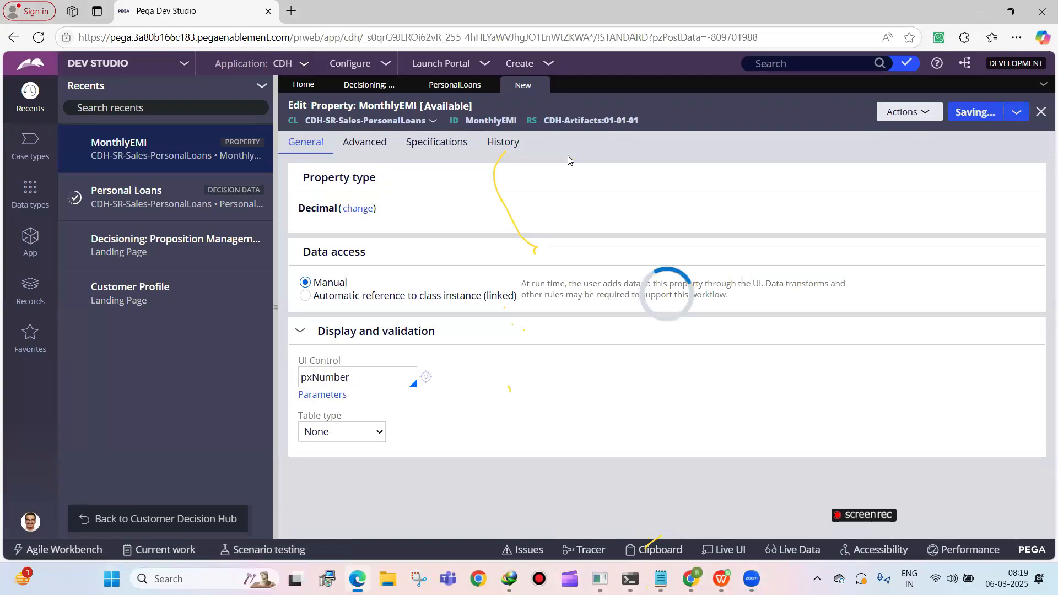
Collapse the recents list, close the MonthlyEMI property record and save the Personal Loans decision data
{"action": "scroll", "coordinate": [352, 264], "scroll_direction": "down", "scroll_amount": 1}
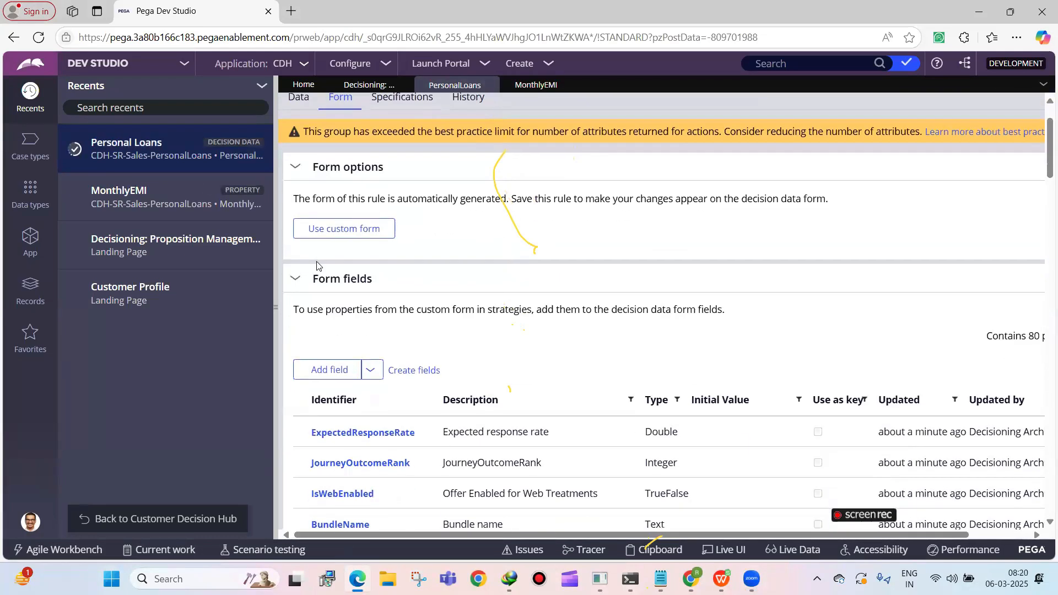
{"action": "left_click", "coordinate": [276, 306]}
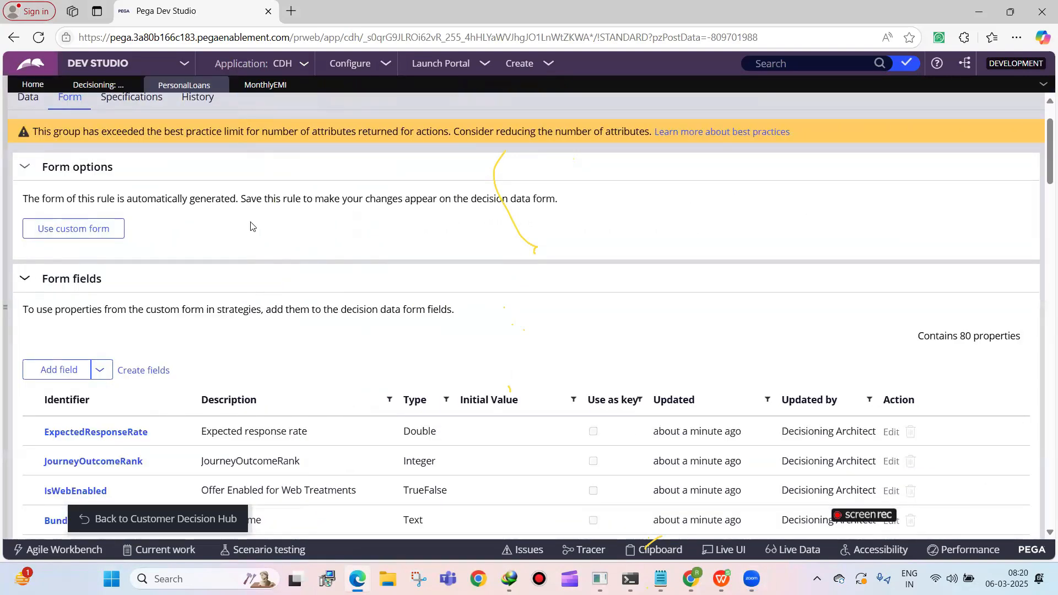
{"action": "scroll", "coordinate": [101, 181], "scroll_direction": "up", "scroll_amount": 1}
{"action": "left_click", "coordinate": [268, 81]}
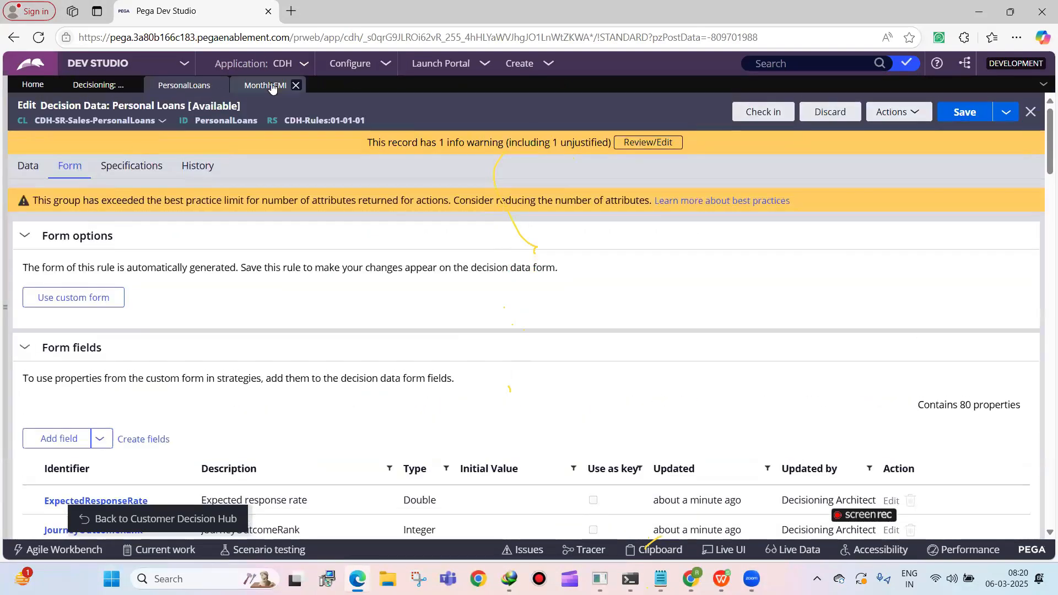
{"action": "left_click", "coordinate": [296, 85]}
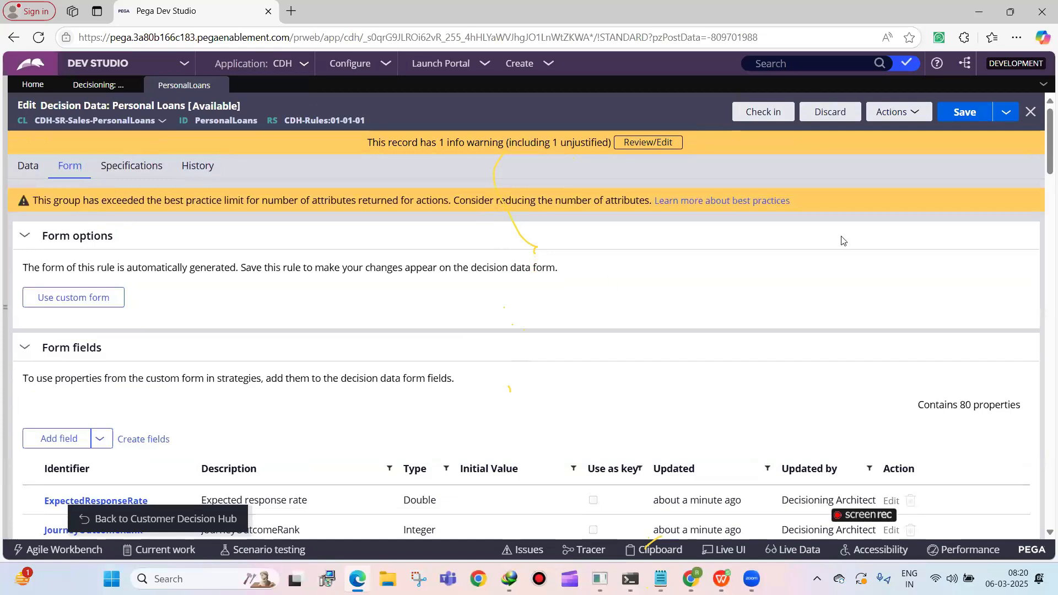
{"action": "left_click", "coordinate": [963, 111]}
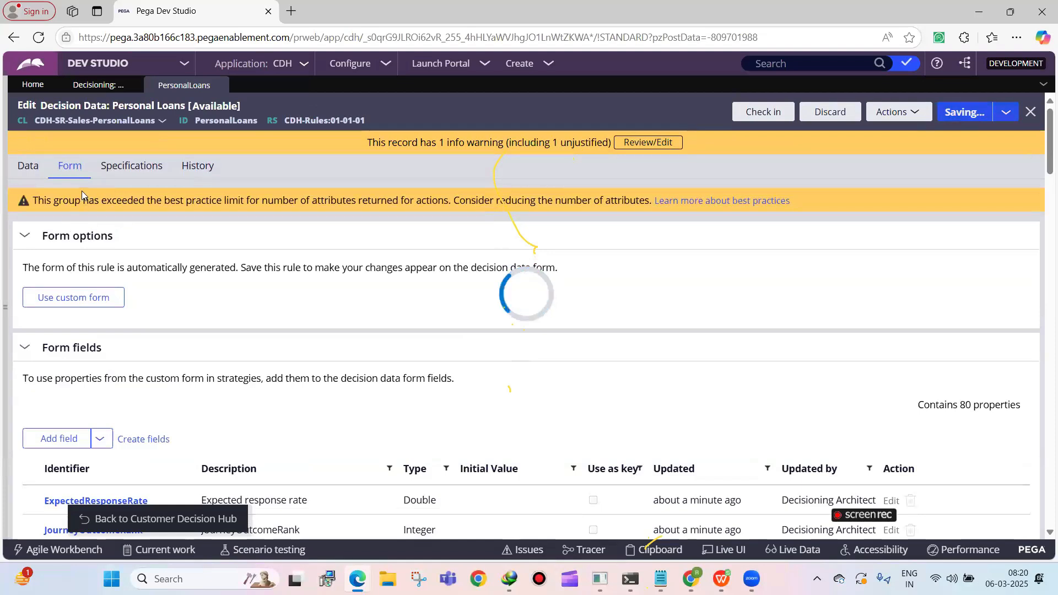
Open the 1 Crore Personal Loan proposition and move the value 50000 from AverageCost to MonthlyEMI
{"action": "left_click", "coordinate": [30, 172]}
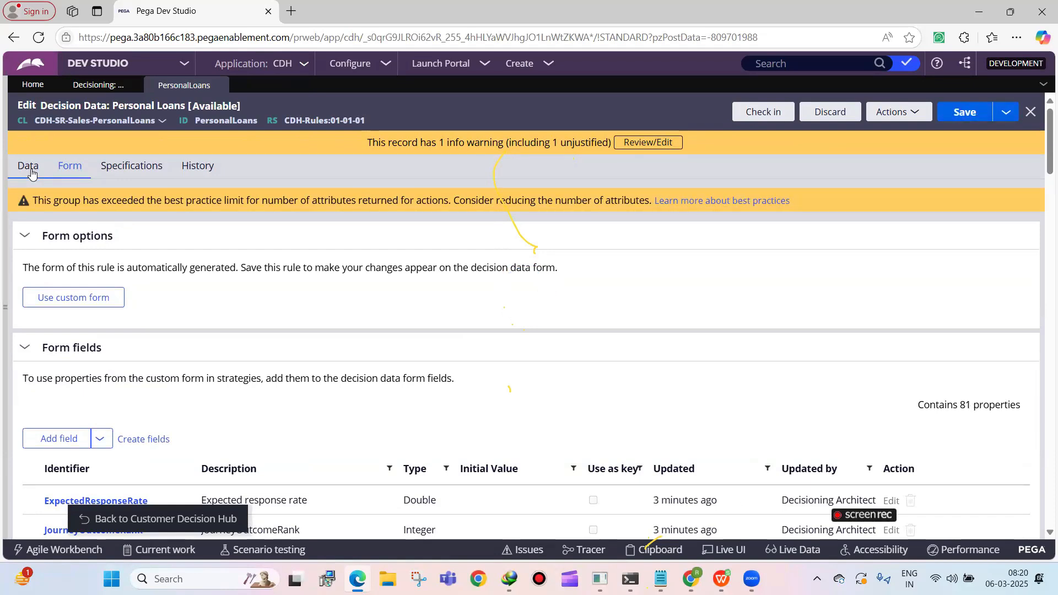
{"action": "left_click", "coordinate": [143, 332]}
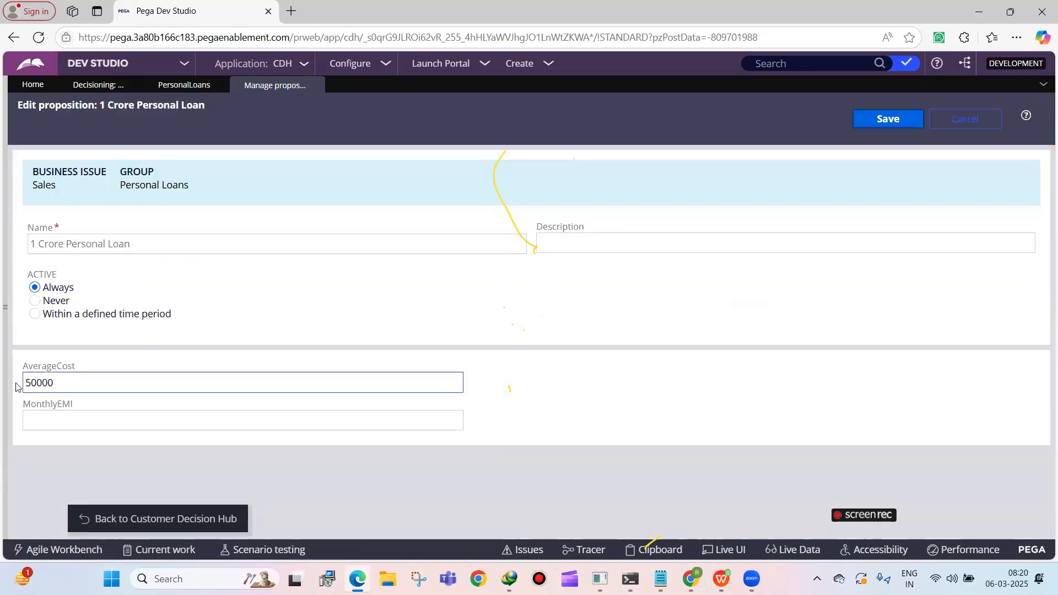
{"action": "double_click", "coordinate": [45, 381]}
{"action": "left_click", "coordinate": [45, 381]}
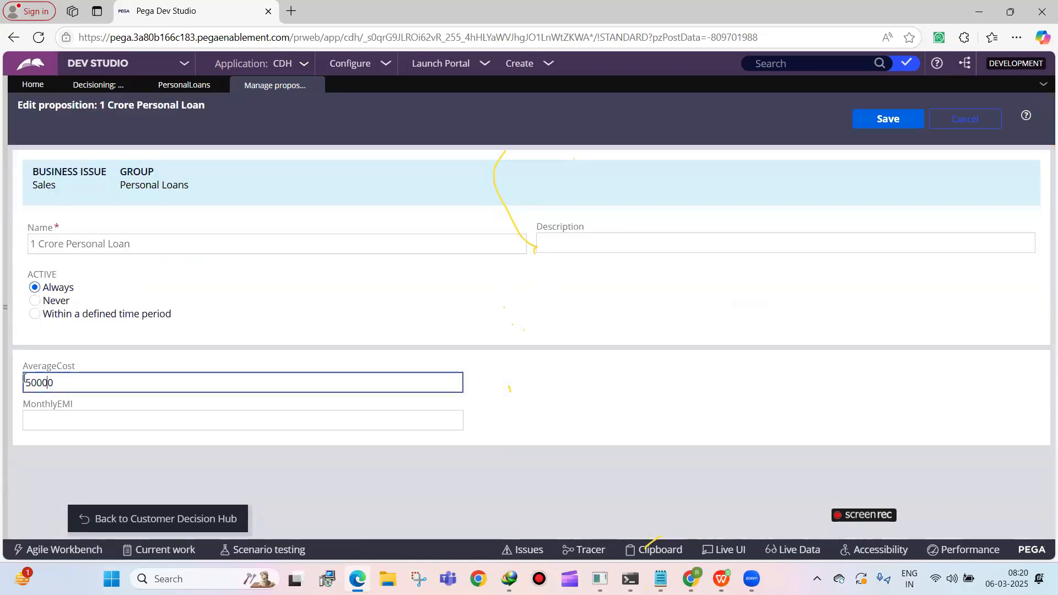
{"action": "left_click", "coordinate": [26, 420]}
{"action": "double_click", "coordinate": [42, 377]}
{"action": "key", "text": "ctrl+x"}
{"action": "left_click", "coordinate": [33, 419]}
{"action": "key", "text": "ctrl+v"}
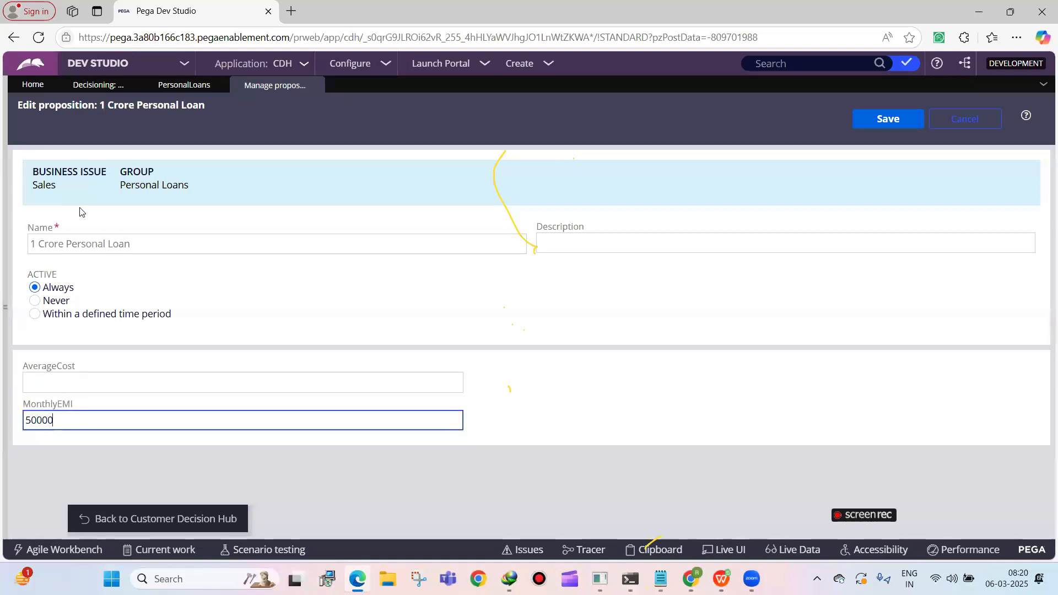
Compare the proposition's input fields with the form options and full list of form fields in the Personal Loans decision data
{"action": "left_click", "coordinate": [184, 84]}
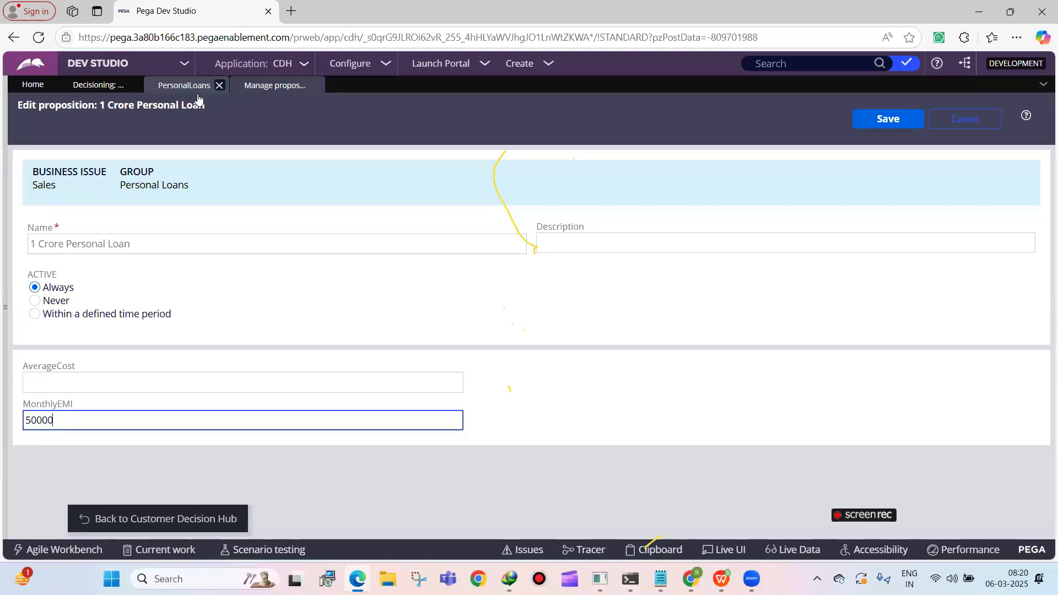
{"action": "left_click", "coordinate": [70, 166]}
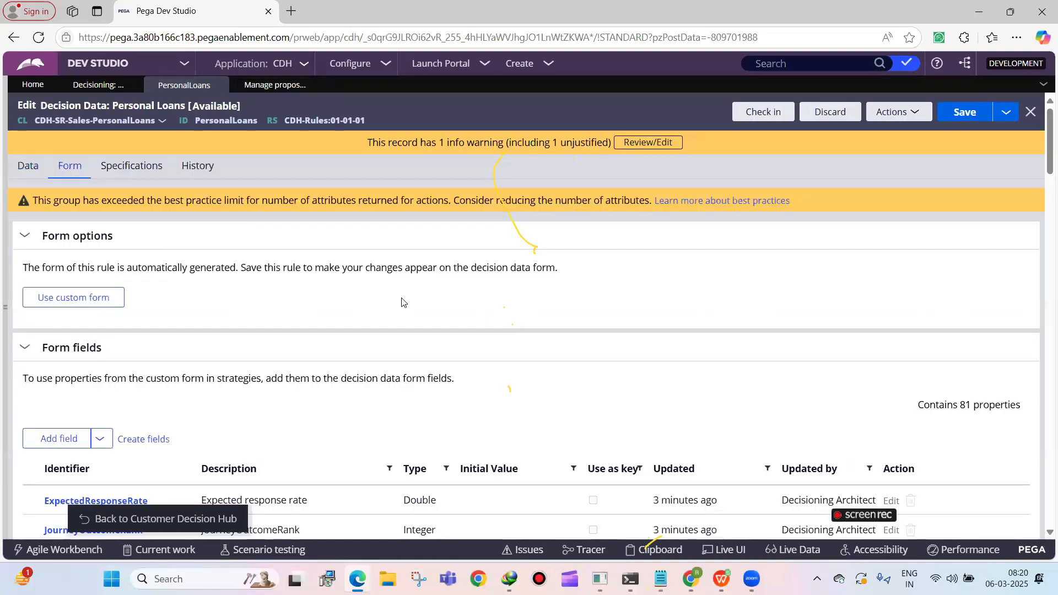
{"action": "left_click", "coordinate": [274, 85]}
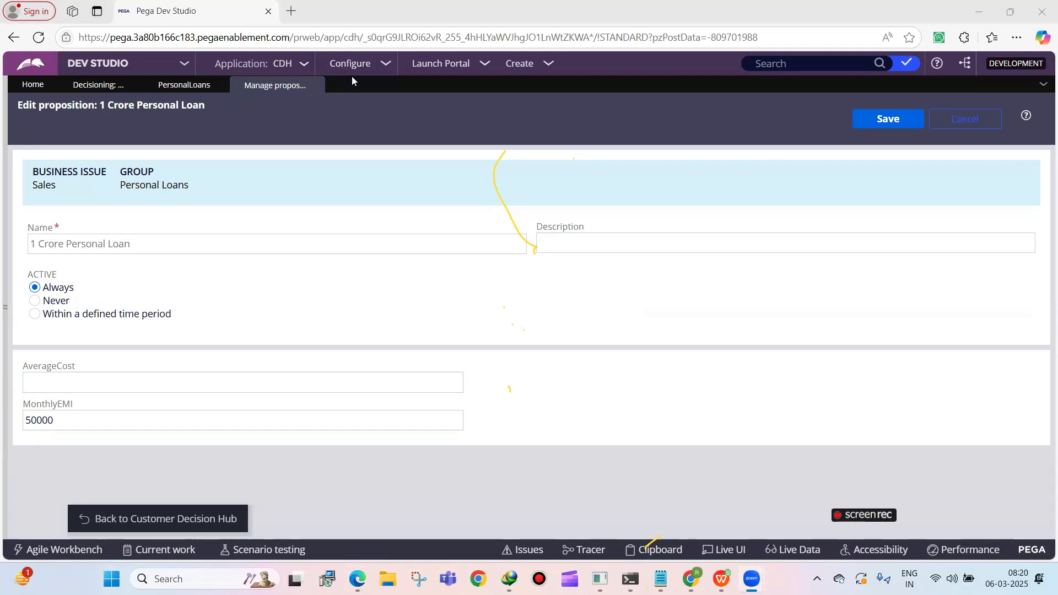
{"action": "left_click", "coordinate": [184, 87]}
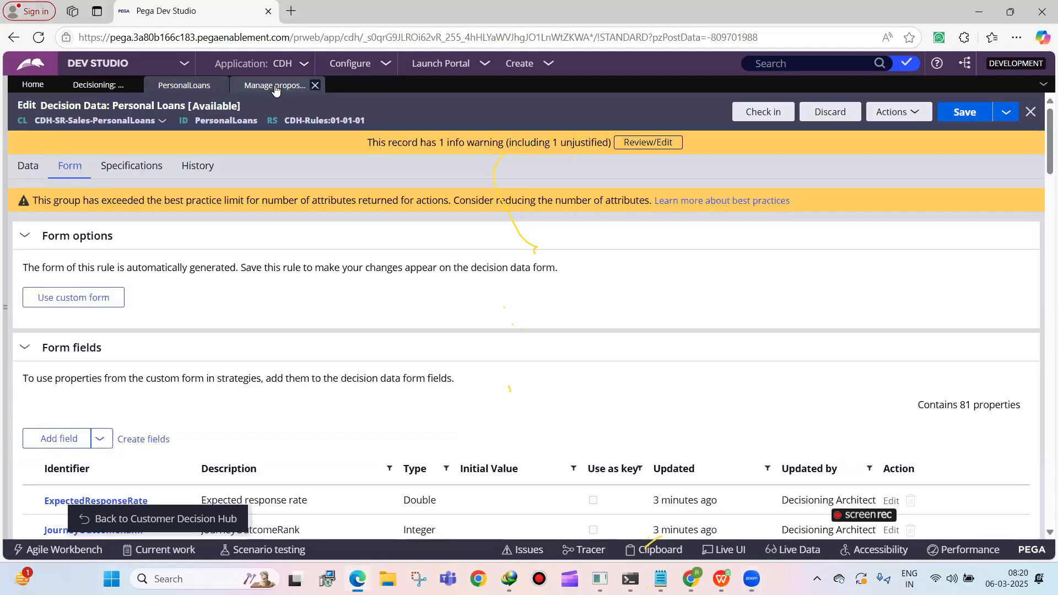
{"action": "left_click", "coordinate": [274, 86]}
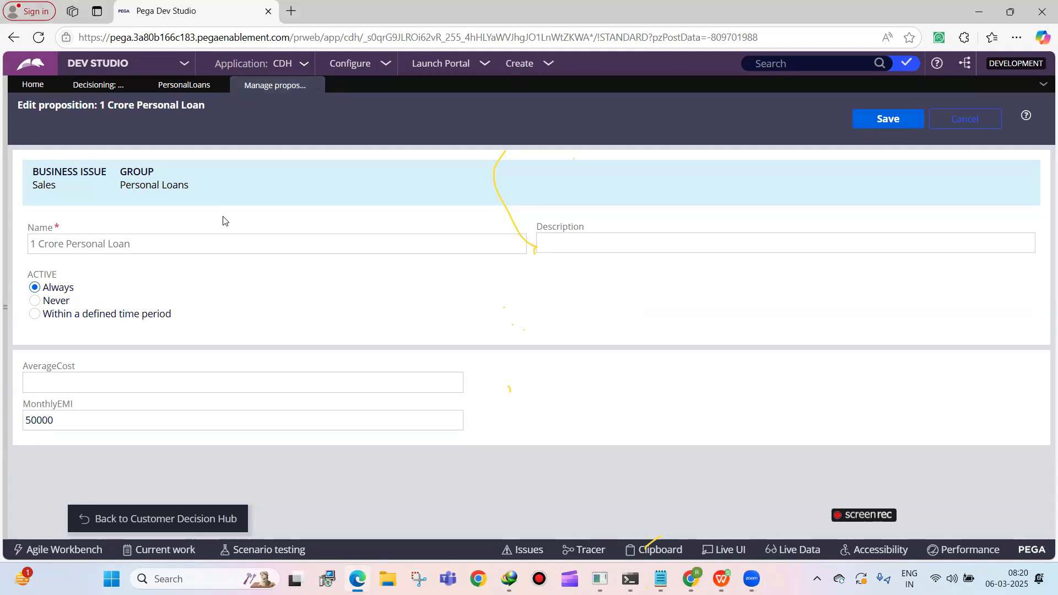
{"action": "left_click", "coordinate": [95, 413]}
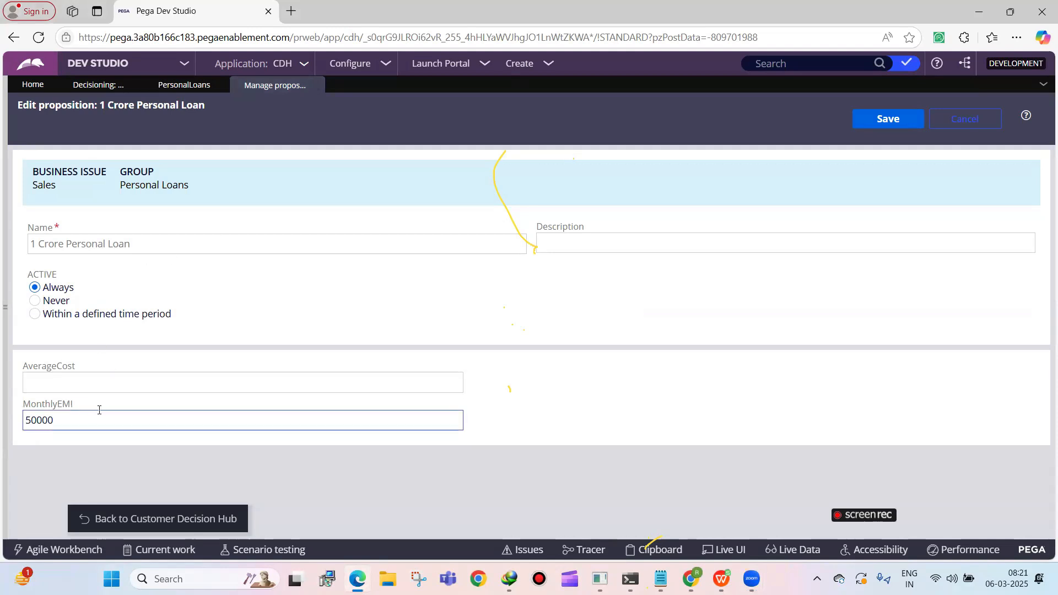
{"action": "left_click", "coordinate": [165, 86]}
{"action": "scroll", "coordinate": [78, 296], "scroll_direction": "down", "scroll_amount": 1}
{"action": "scroll", "coordinate": [79, 295], "scroll_direction": "down", "scroll_amount": 20}
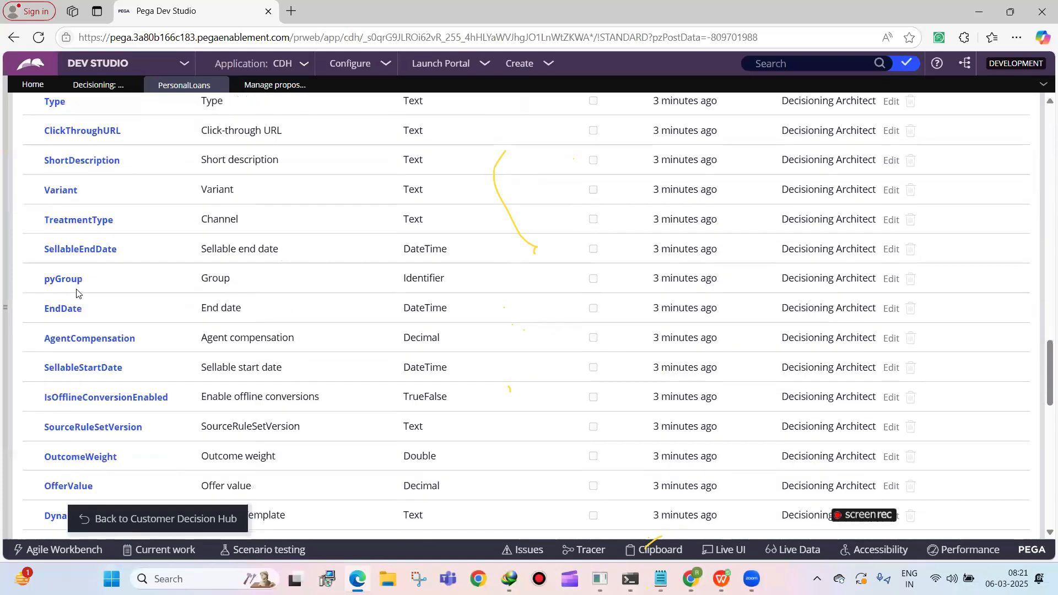
{"action": "scroll", "coordinate": [145, 223], "scroll_direction": "down", "scroll_amount": 6}
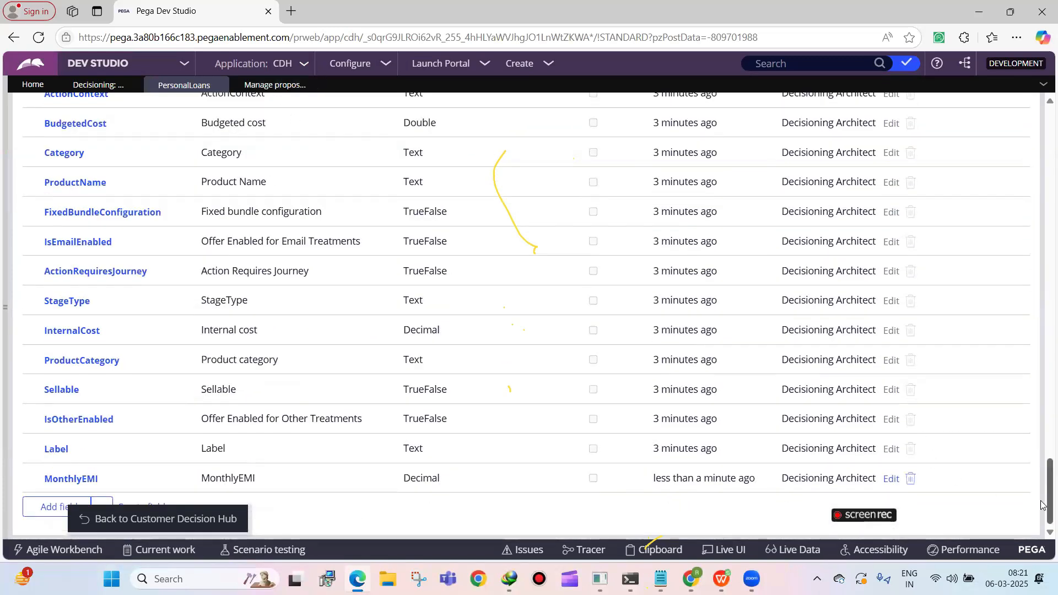
{"action": "scroll", "coordinate": [451, 158], "scroll_direction": "up", "scroll_amount": 20}
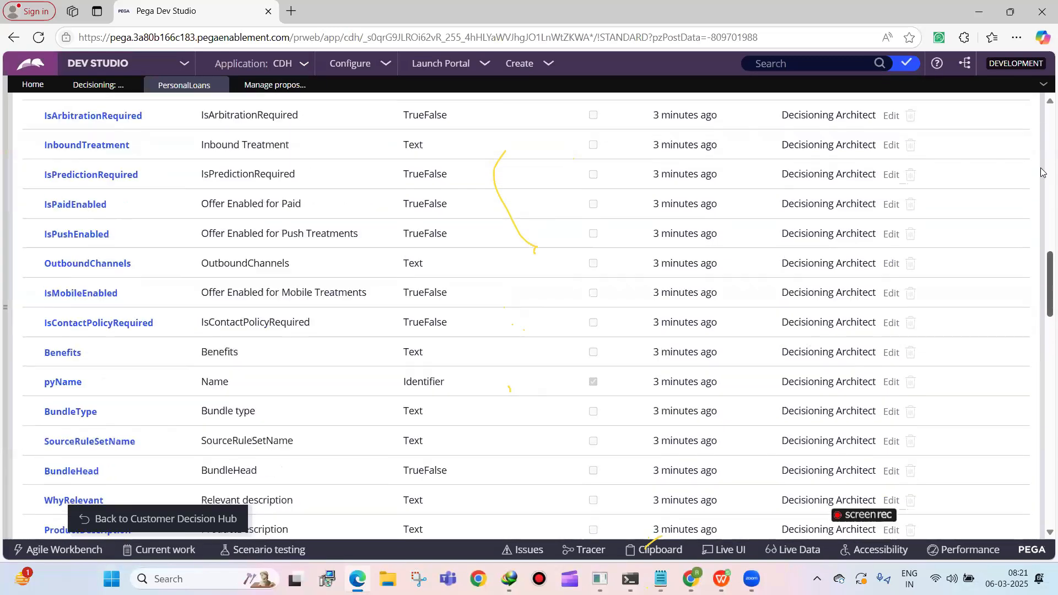
{"action": "scroll", "coordinate": [450, 158], "scroll_direction": "up", "scroll_amount": 10}
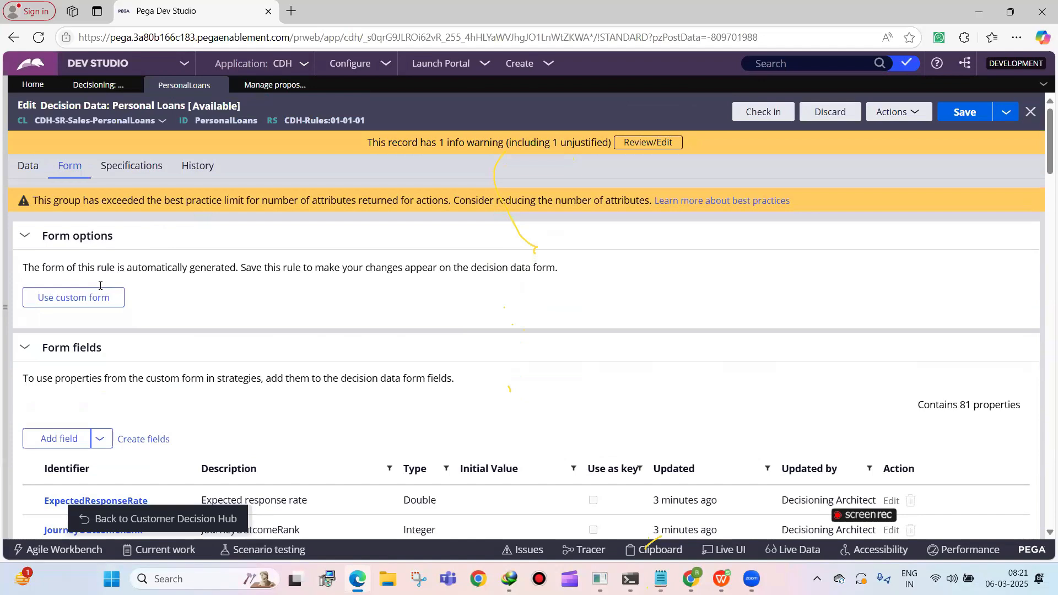
Switch the Personal Loans decision data to a custom form and open its associated section for customization
{"action": "left_click", "coordinate": [103, 296]}
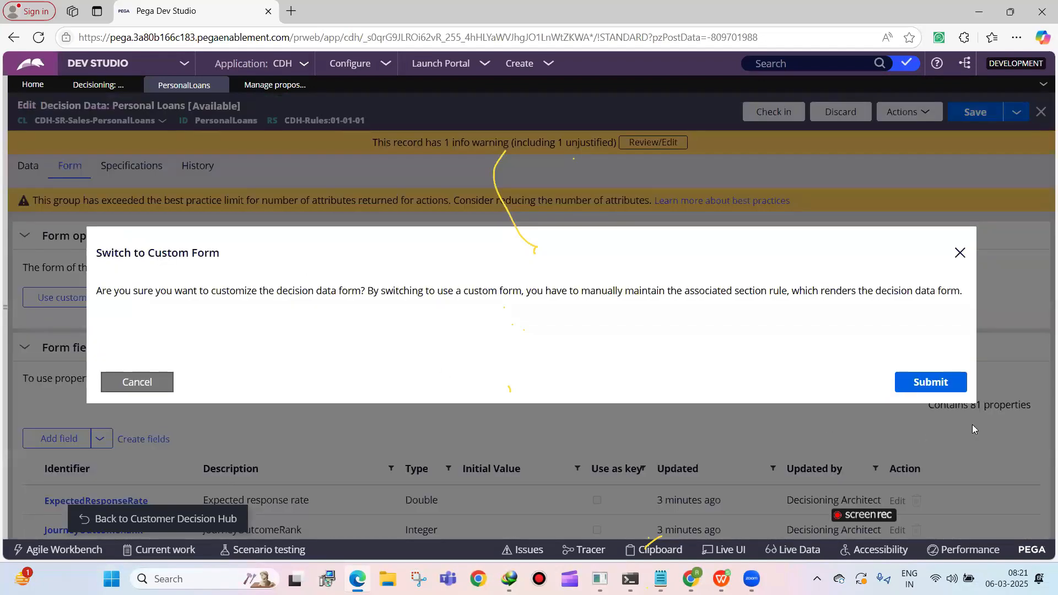
{"action": "left_click", "coordinate": [954, 392]}
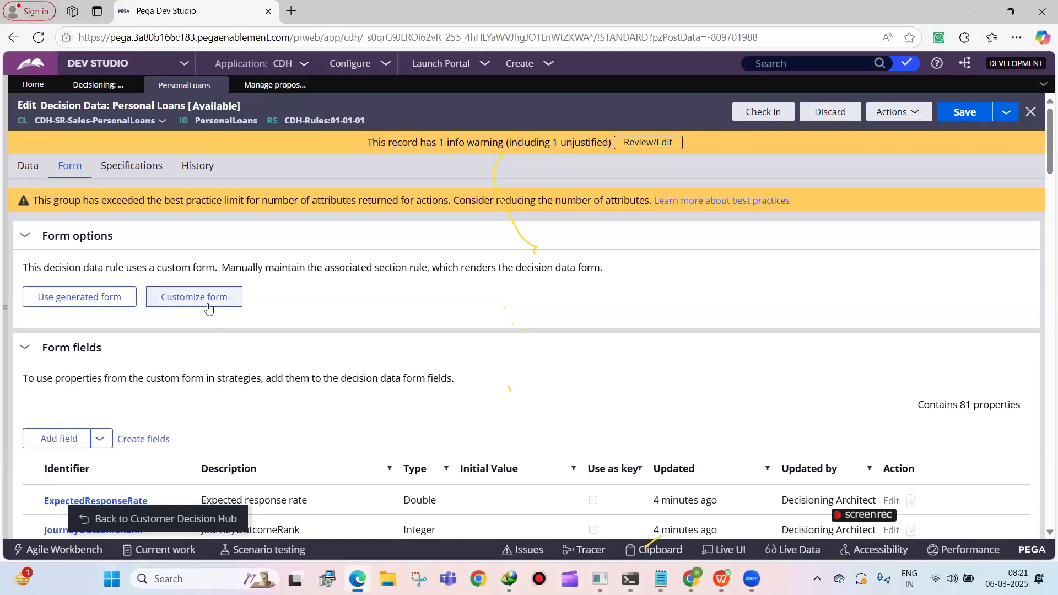
{"action": "left_click", "coordinate": [208, 308]}
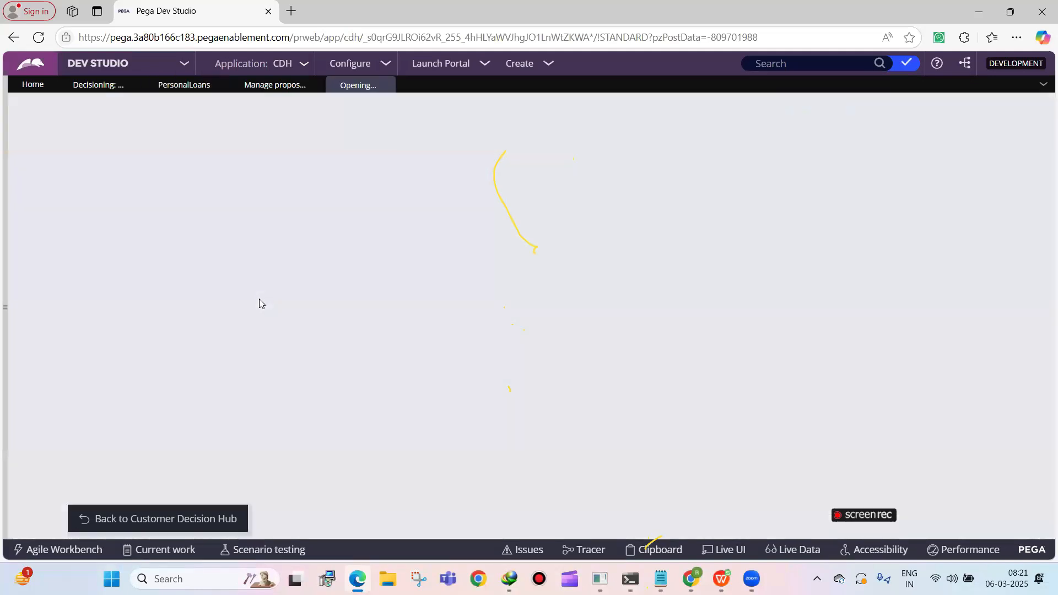
{"action": "left_click", "coordinate": [314, 87]}
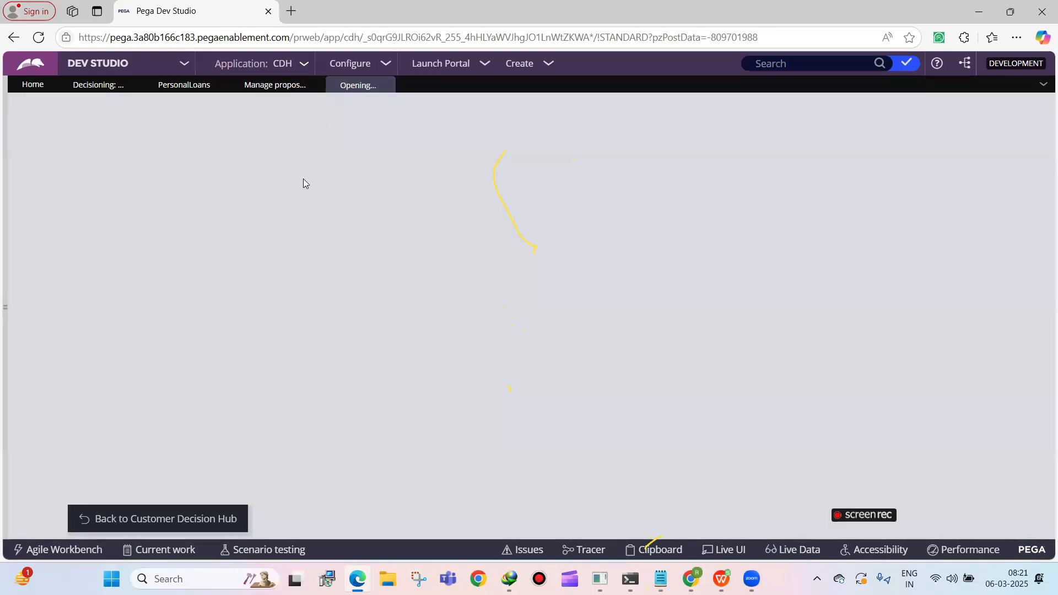
{"action": "left_click", "coordinate": [200, 86]}
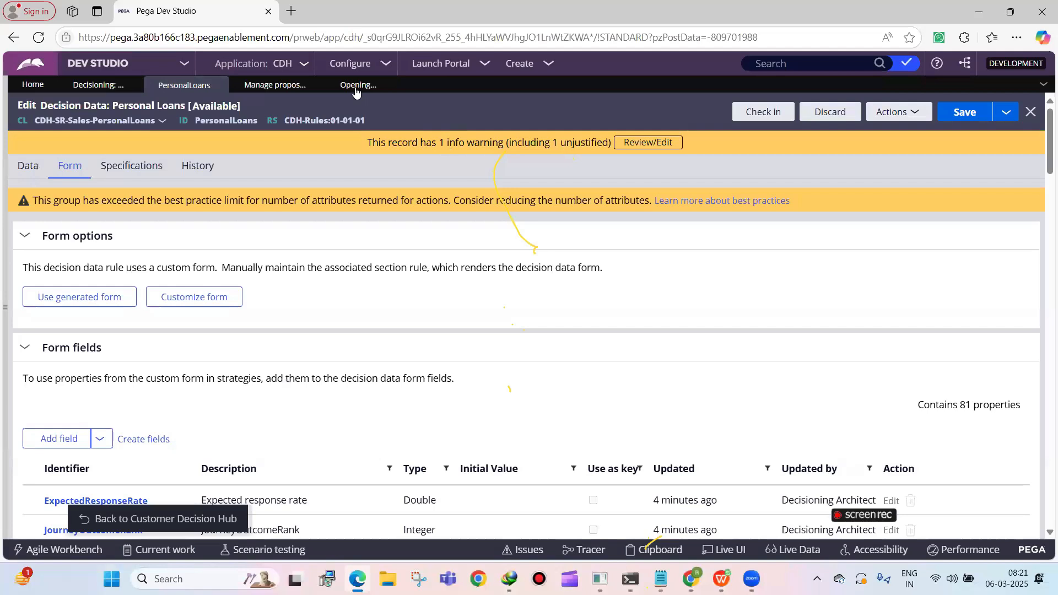
{"action": "left_click", "coordinate": [356, 87]}
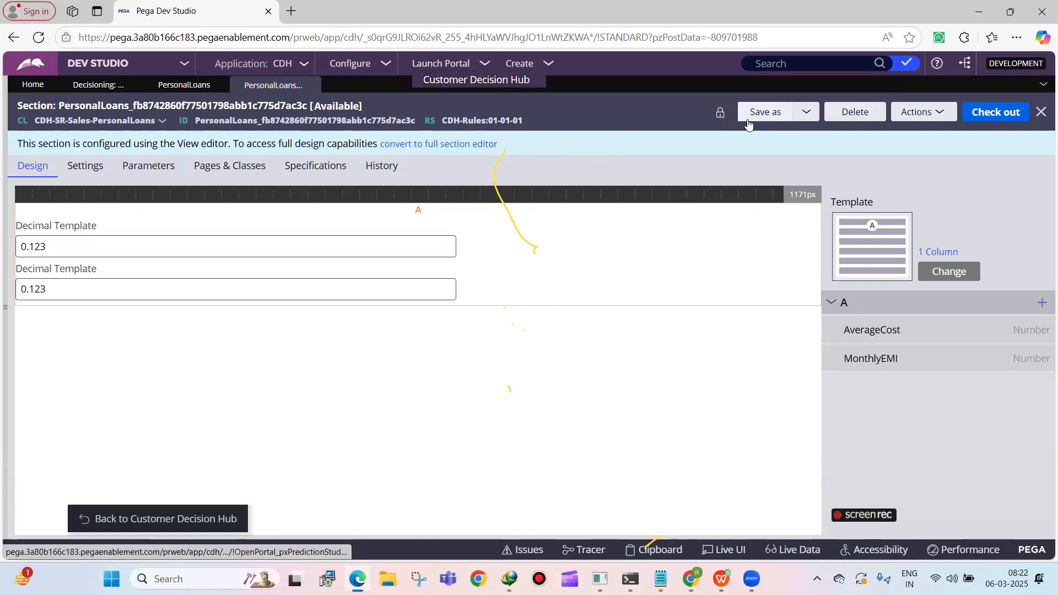
Check out the Personal Loans form section and delete the AverageCost field from region A
{"action": "left_click", "coordinate": [185, 85]}
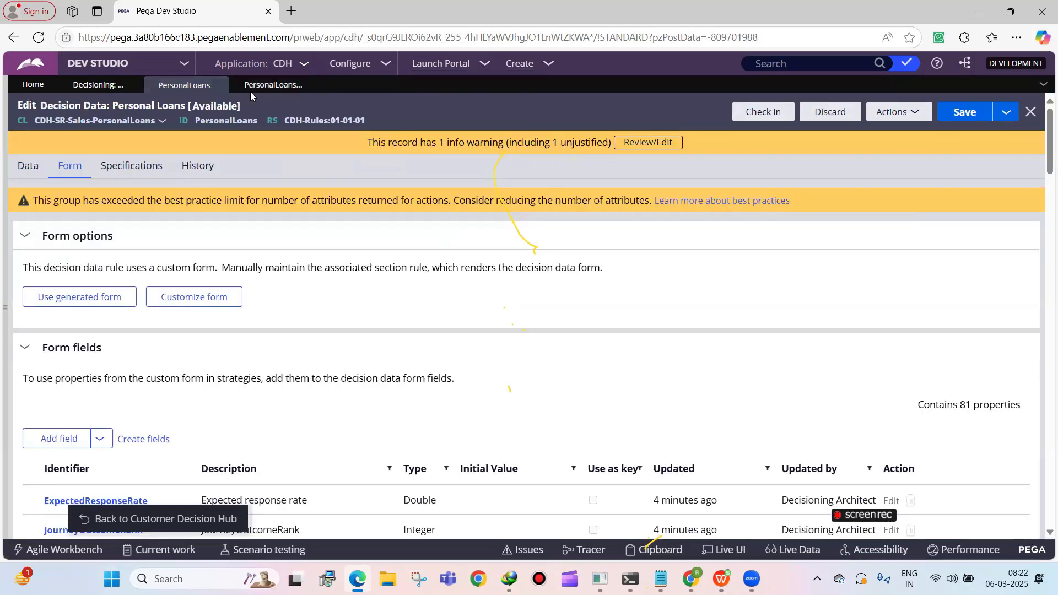
{"action": "left_click", "coordinate": [264, 86]}
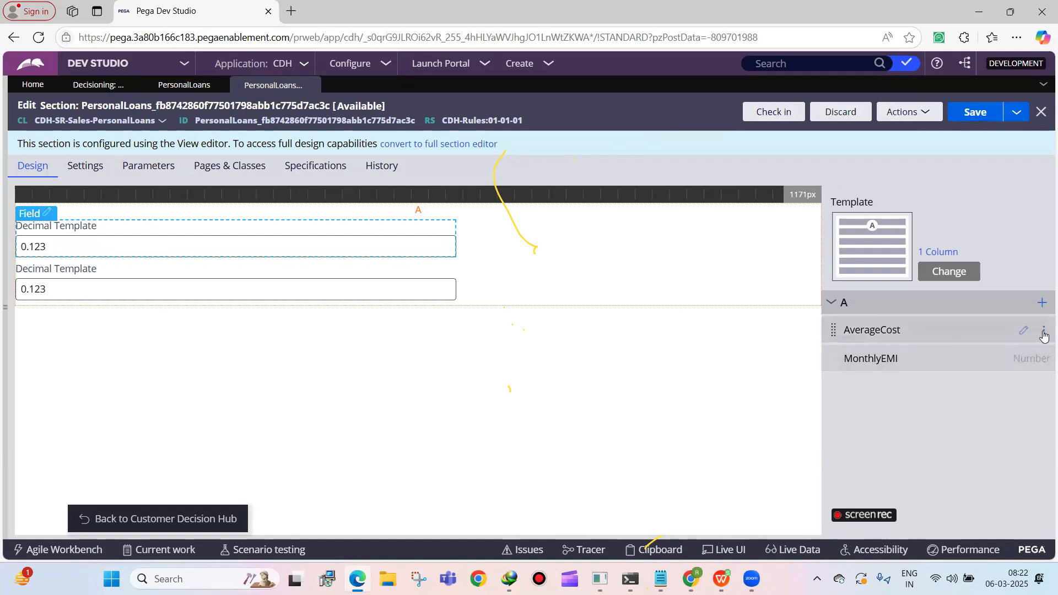
{"action": "left_click", "coordinate": [1043, 359]}
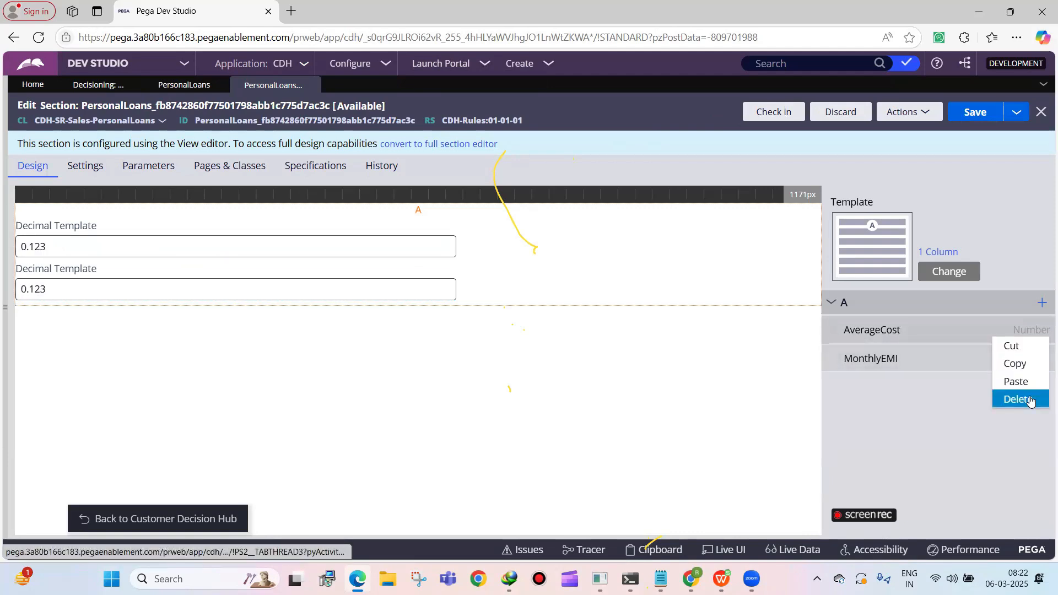
{"action": "left_click", "coordinate": [1031, 401]}
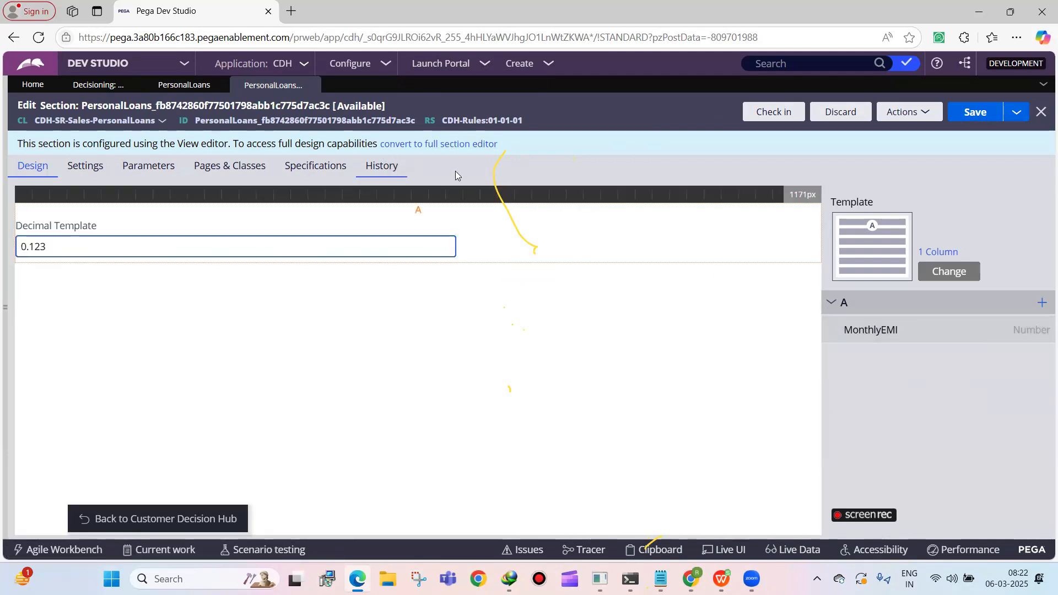
Convert the Personal Loans section to the full section editor, and check the proposition list in the decision data meanwhile
{"action": "left_click", "coordinate": [430, 144]}
{"action": "left_click", "coordinate": [733, 386]}
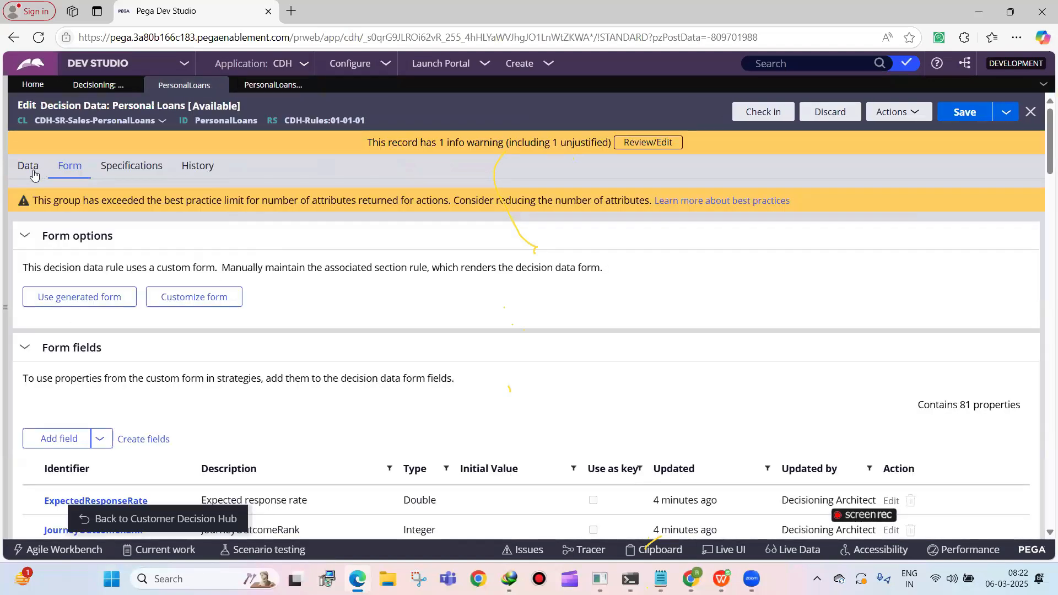
{"action": "left_click", "coordinate": [28, 166]}
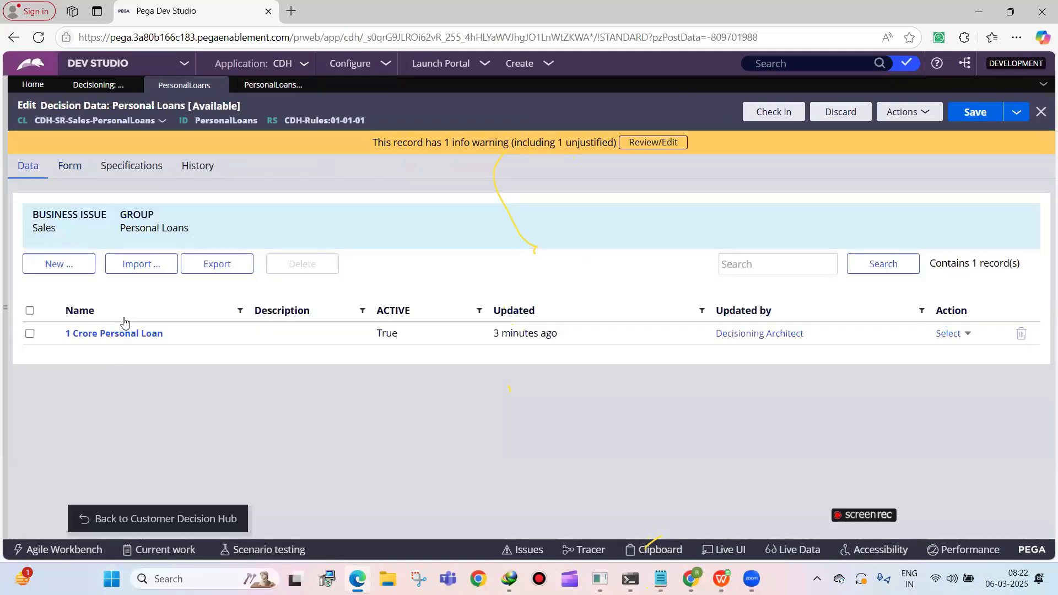
{"action": "left_click", "coordinate": [272, 85]}
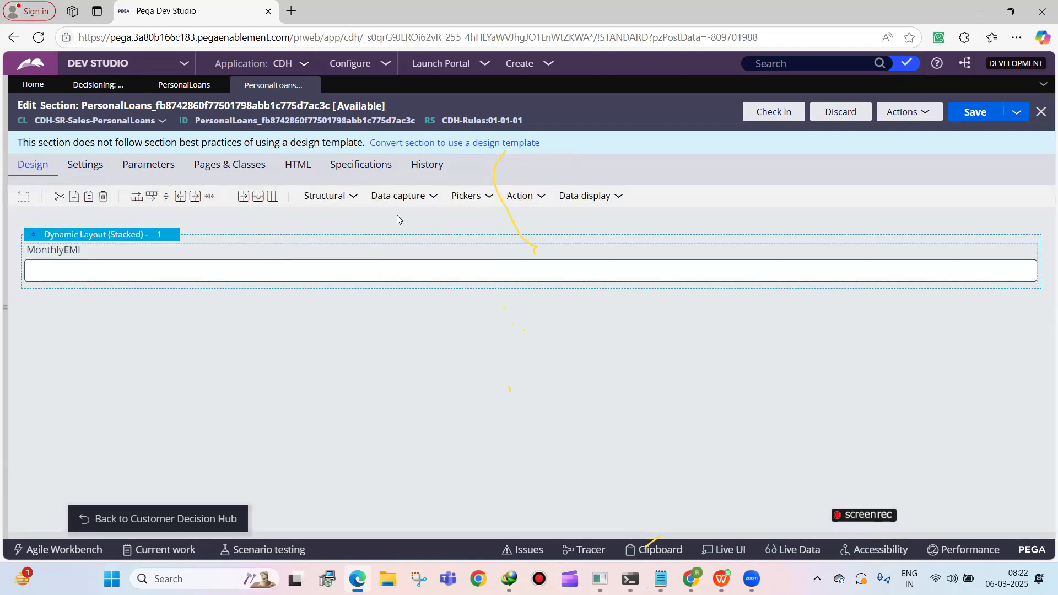
Add a checkbox below MonthlyEMI in the Personal Loans section and bind it to the property .IsSalariedCustomer
{"action": "left_click", "coordinate": [428, 196]}
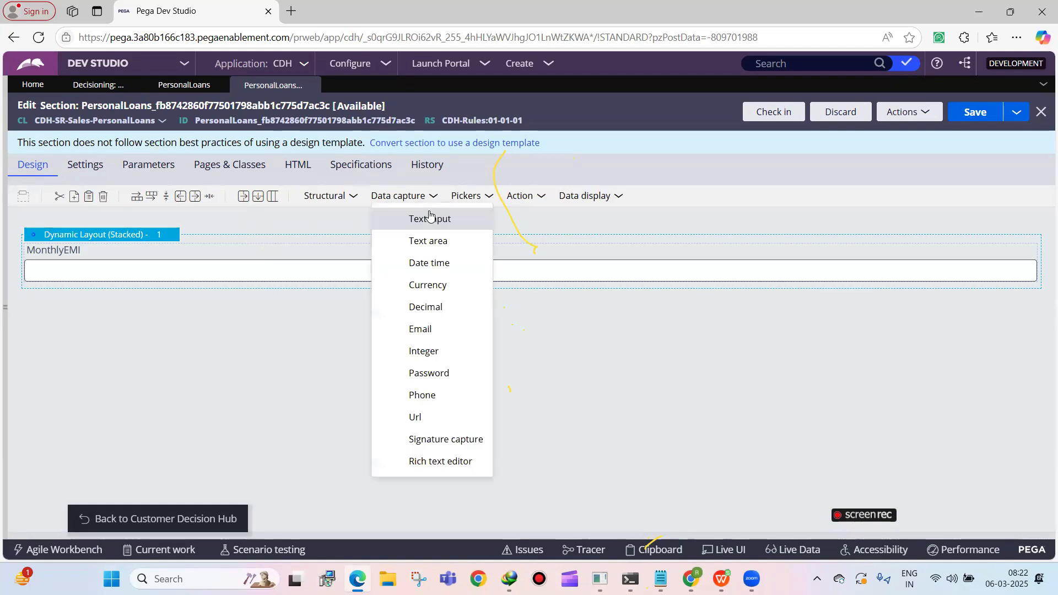
{"action": "left_click", "coordinate": [470, 197]}
{"action": "left_click_drag", "start_coordinate": [463, 263], "coordinate": [328, 291]}
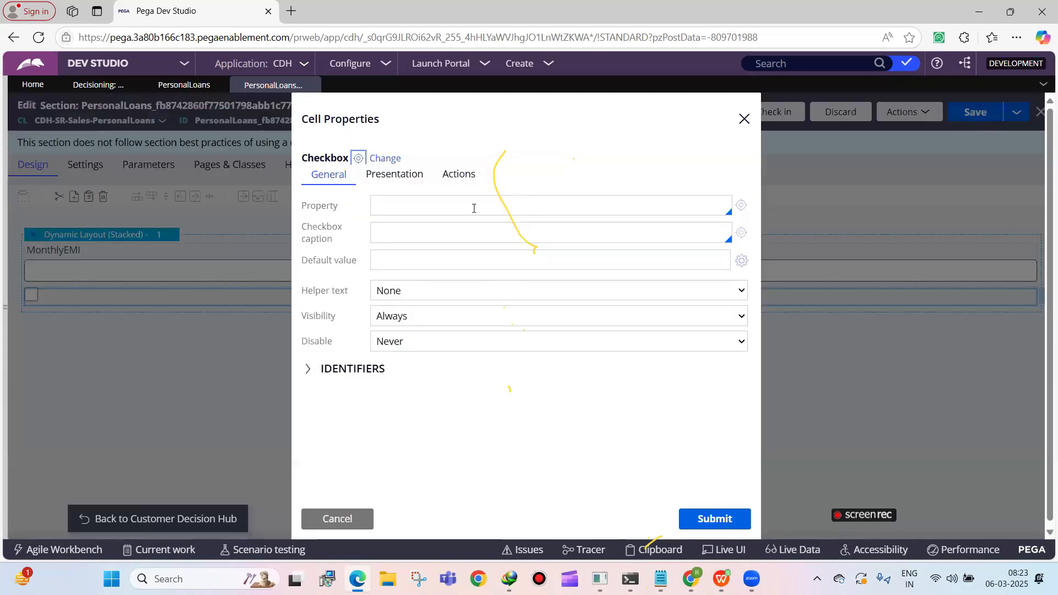
{"action": "type", "text": ".is"}
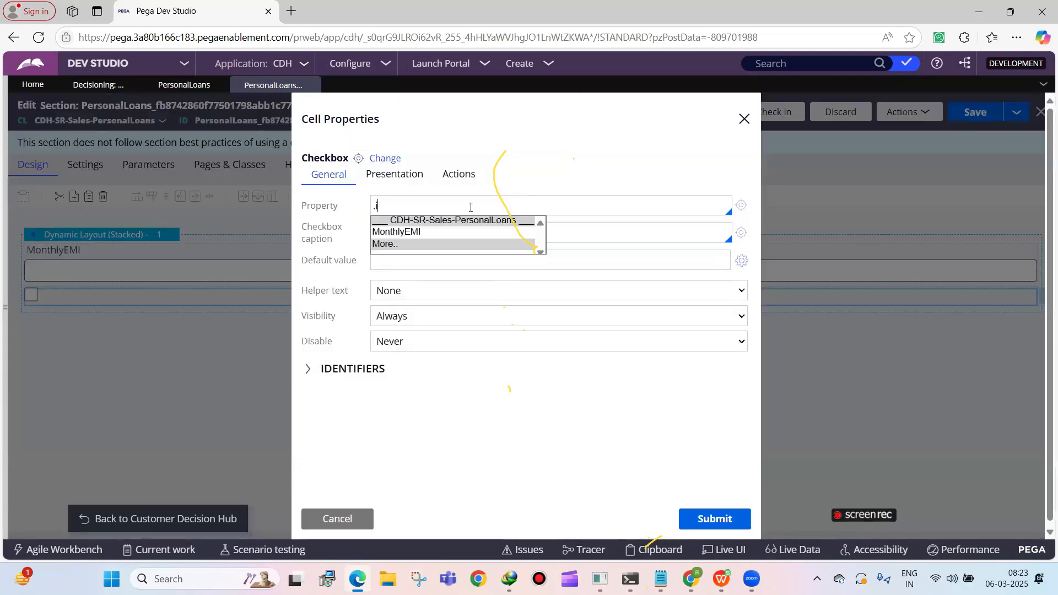
{"action": "type", "text": "SalariedCustomer"}
Create the IsSalariedCustomer property for CDH-SR-Sales-PersonalLoans in the CDH-Rules ruleset
{"action": "left_click", "coordinate": [740, 210]}
{"action": "left_click", "coordinate": [741, 206]}
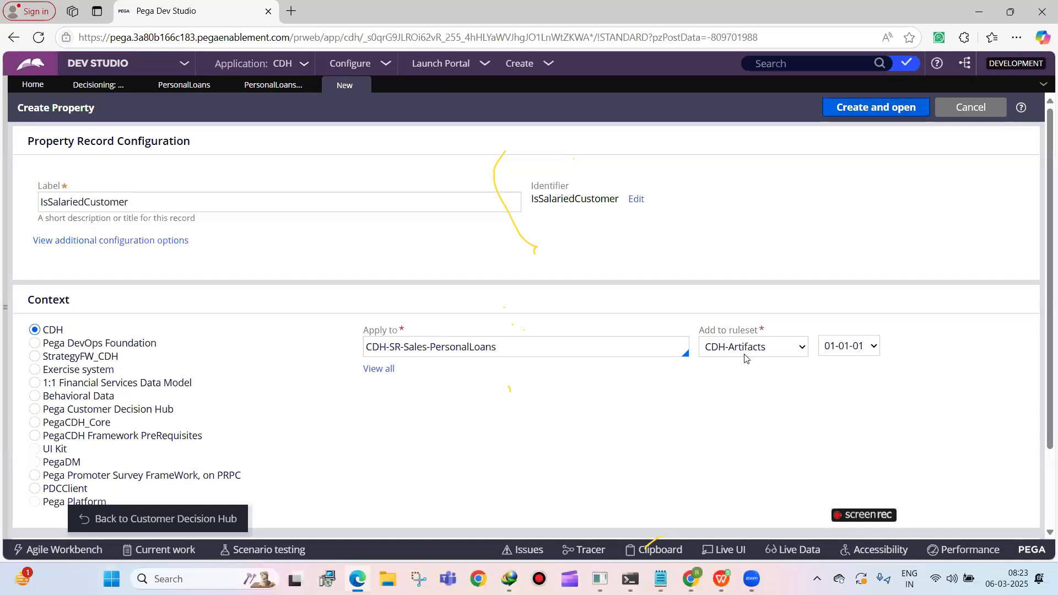
{"action": "left_click", "coordinate": [753, 346]}
{"action": "left_click", "coordinate": [733, 406]}
{"action": "left_click", "coordinate": [860, 108]}
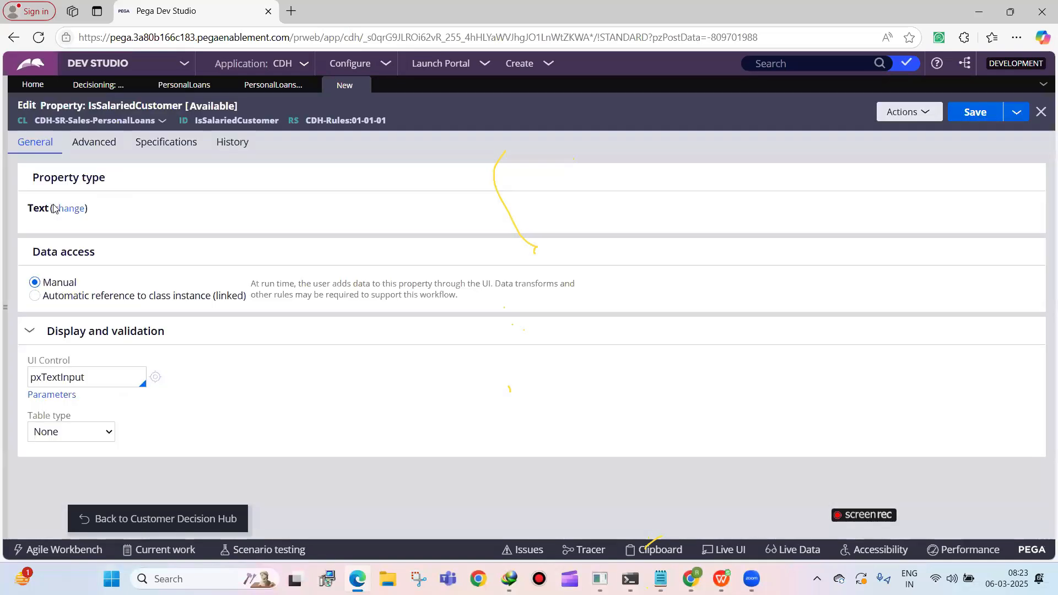
Change the IsSalariedCustomer property type to TrueFalse, then save and close the property
{"action": "left_click", "coordinate": [68, 208]}
{"action": "scroll", "coordinate": [78, 490], "scroll_direction": "down", "scroll_amount": 1}
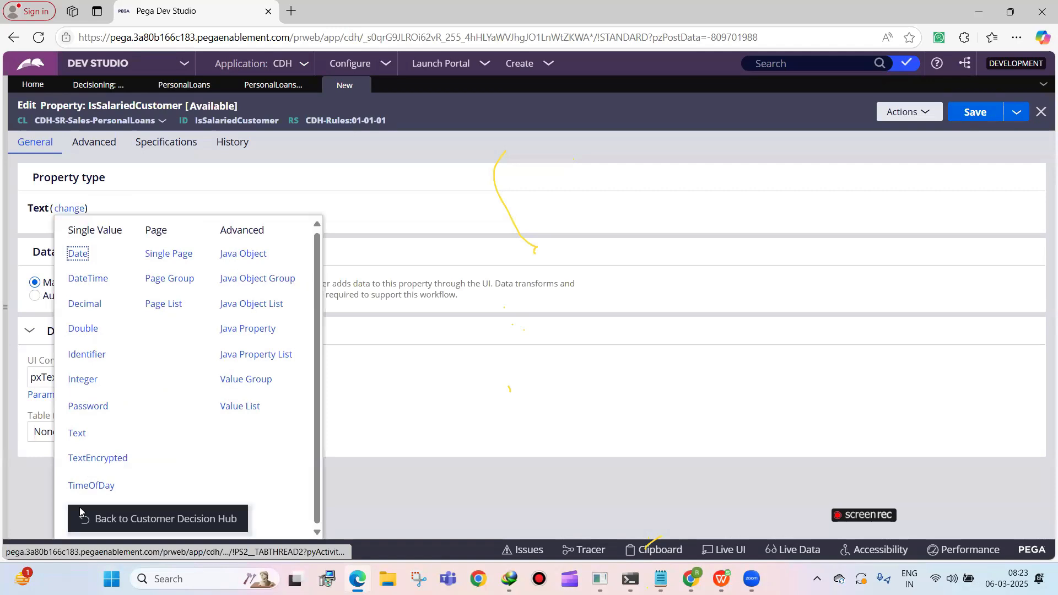
{"action": "left_click_drag", "start_coordinate": [120, 518], "coordinate": [148, 545]}
{"action": "left_click", "coordinate": [83, 511]}
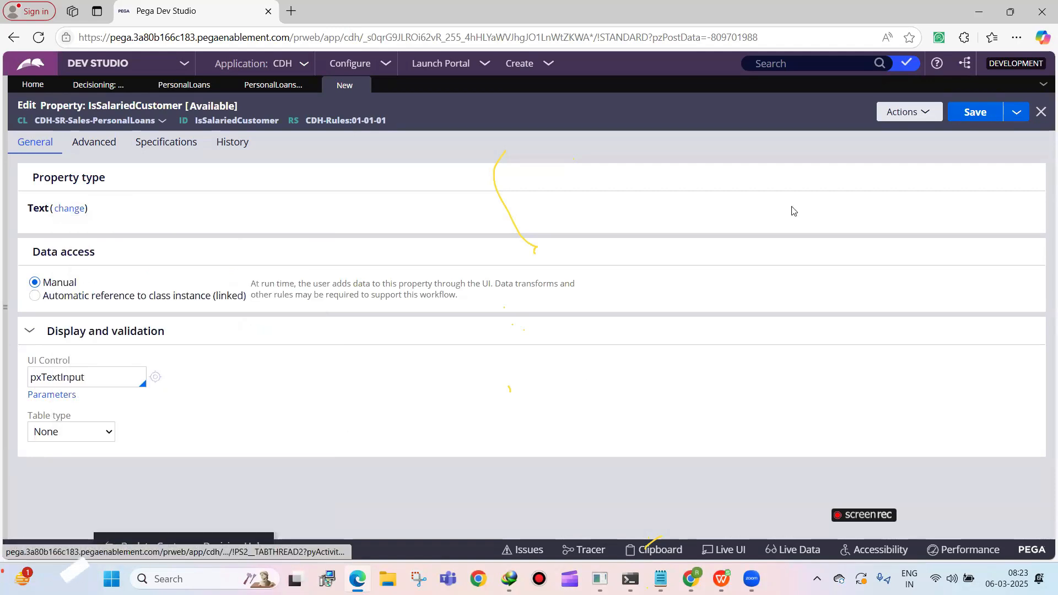
{"action": "left_click", "coordinate": [975, 112]}
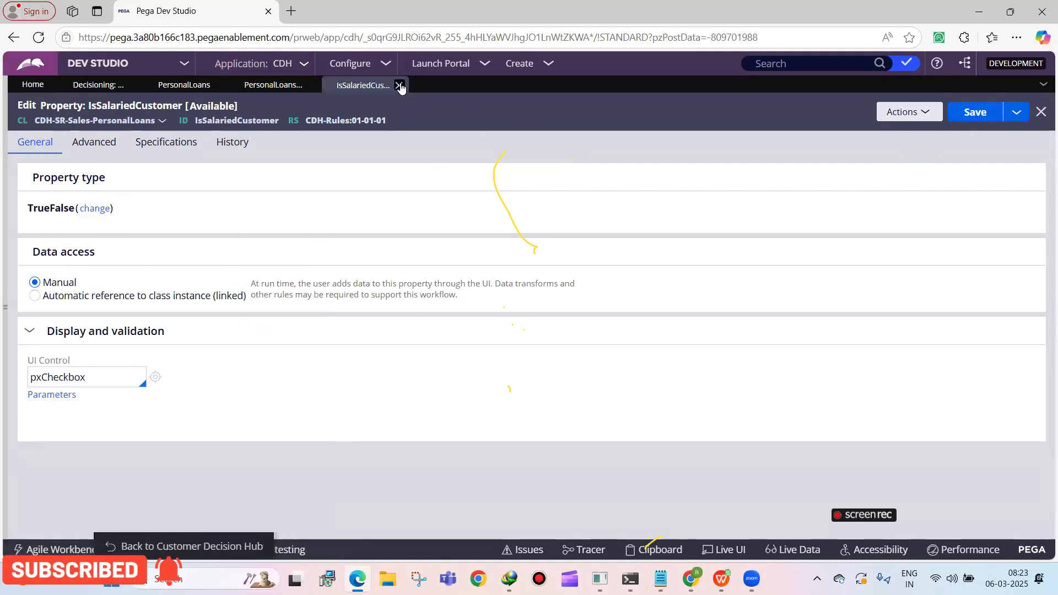
{"action": "left_click", "coordinate": [398, 85]}
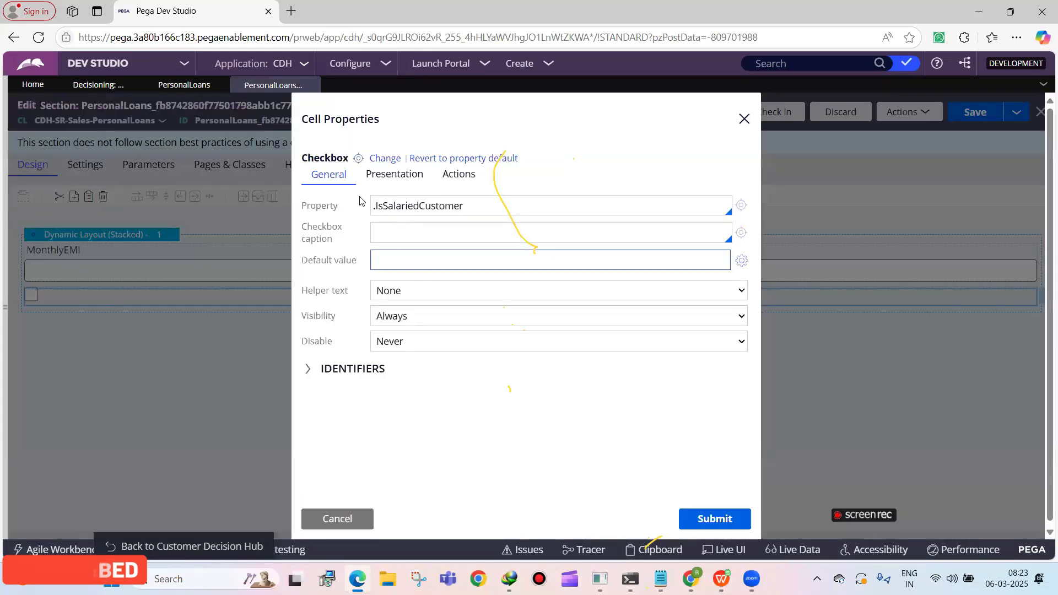
Set the checkbox caption to "Is this loan applicable only for salaried customer?" and submit the cell properties
{"action": "left_click", "coordinate": [383, 230]}
{"action": "type", "text": "Is this loan appl"}
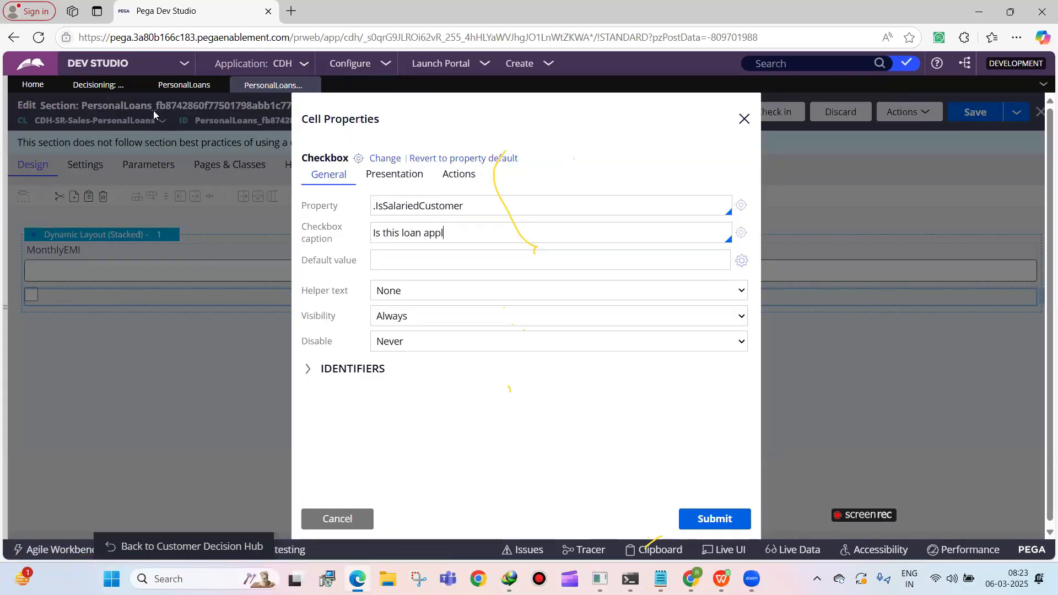
{"action": "type", "text": "icable only for salaried customer?"}
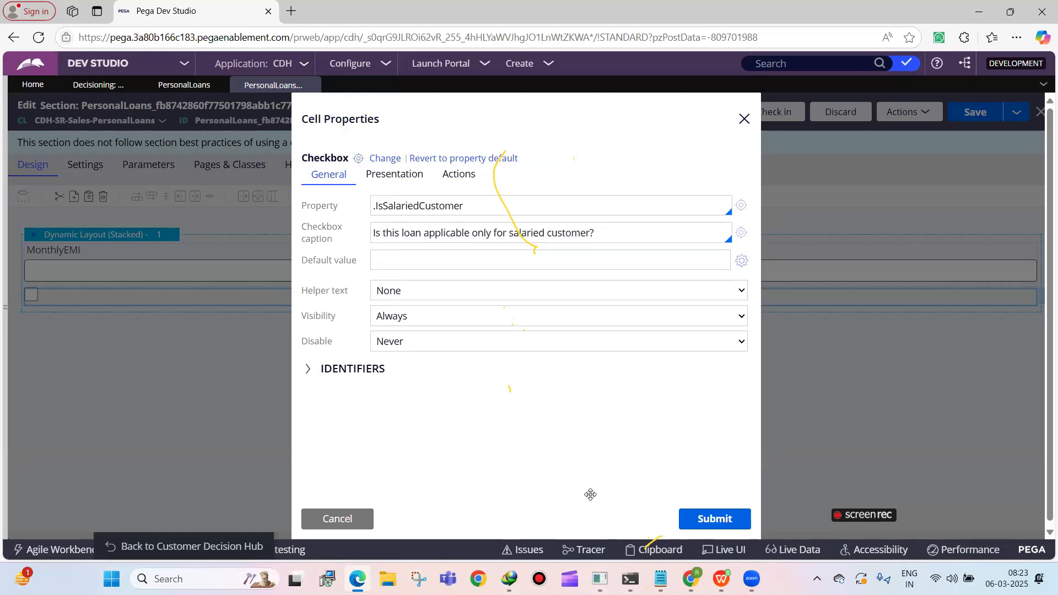
{"action": "left_click", "coordinate": [706, 520]}
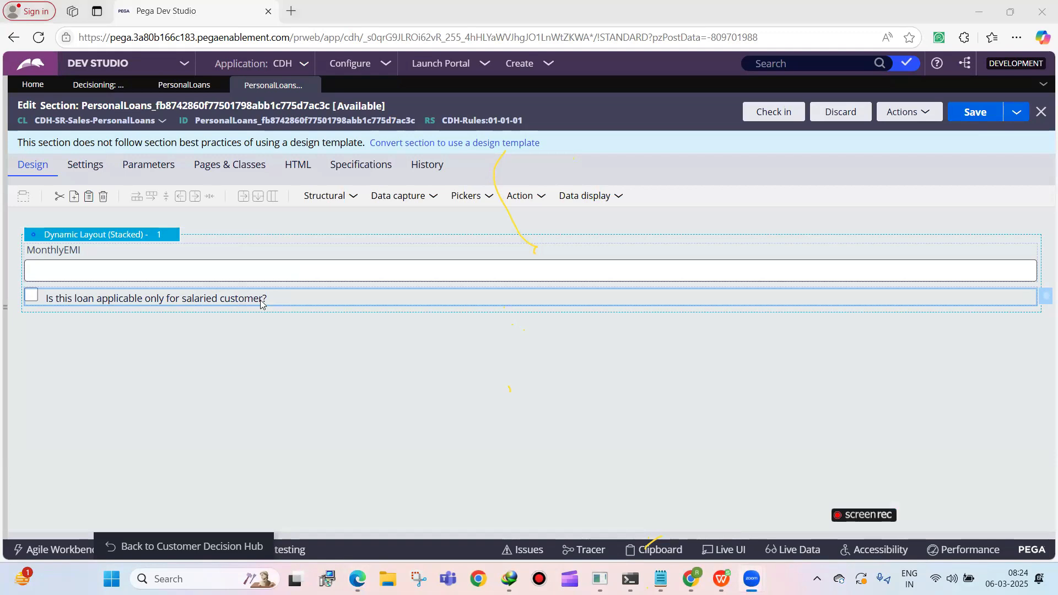
Save the section and check the proposition list in the Personal Loans decision data
{"action": "left_click", "coordinate": [949, 117]}
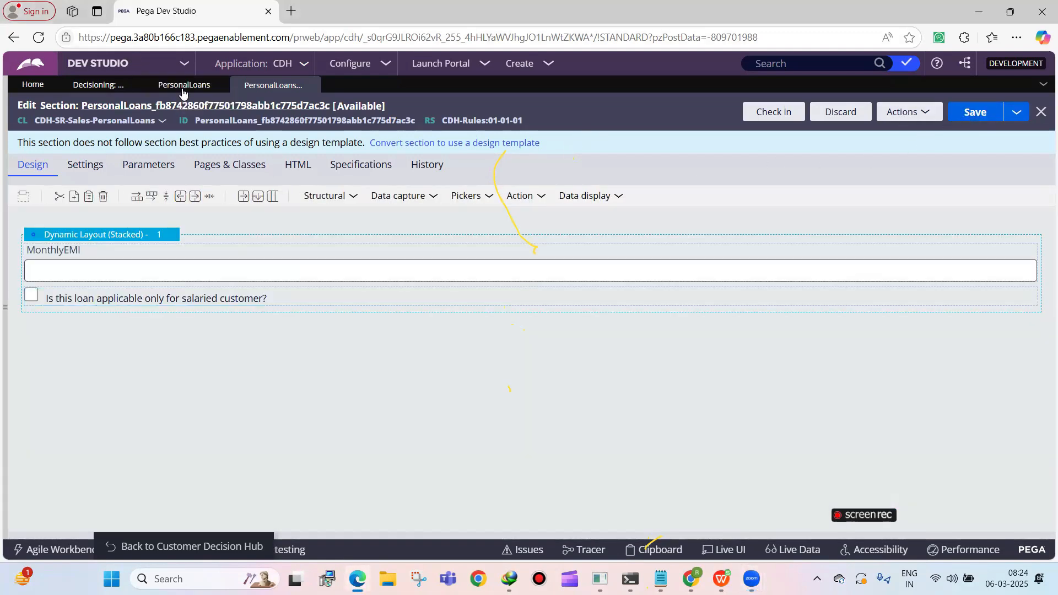
{"action": "left_click", "coordinate": [183, 88]}
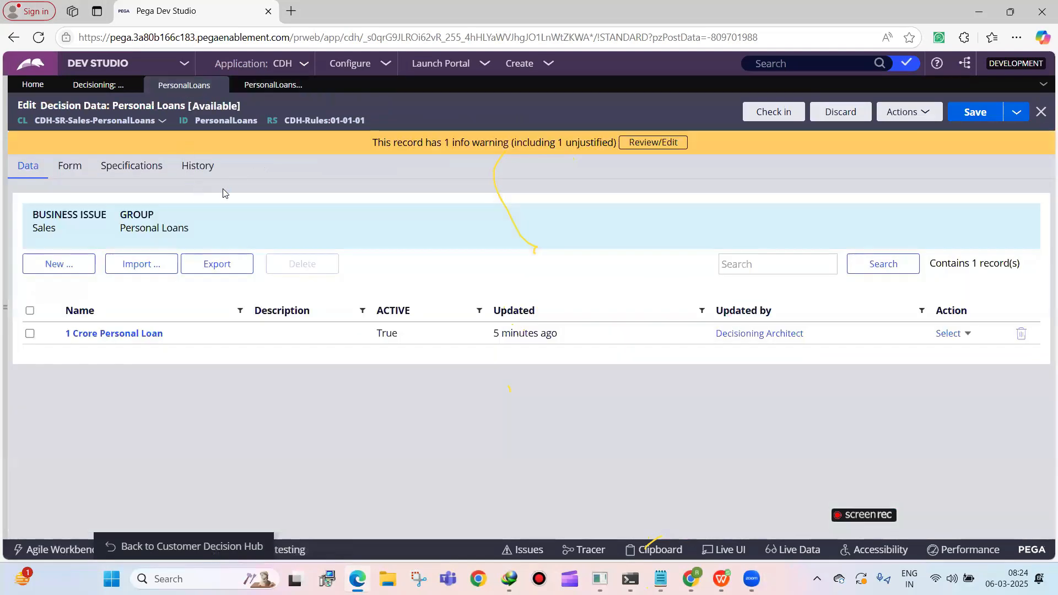
{"action": "left_click", "coordinate": [273, 85]}
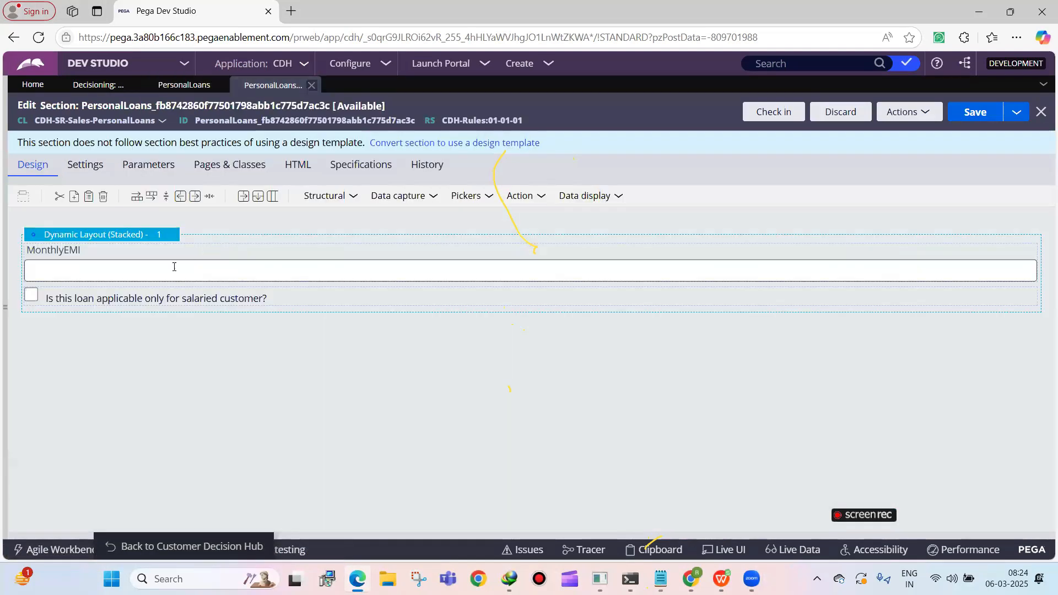
Add a radio buttons control below the salaried customer checkbox and bind it to the property .NoInterestLoan
{"action": "left_click", "coordinate": [463, 199]}
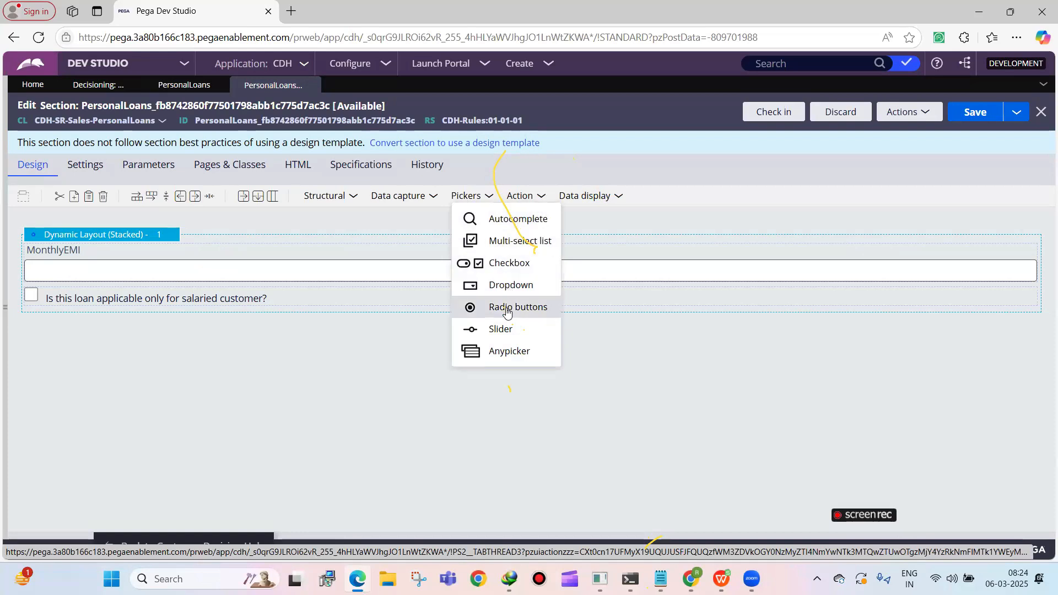
{"action": "left_click_drag", "start_coordinate": [507, 311], "coordinate": [253, 325]}
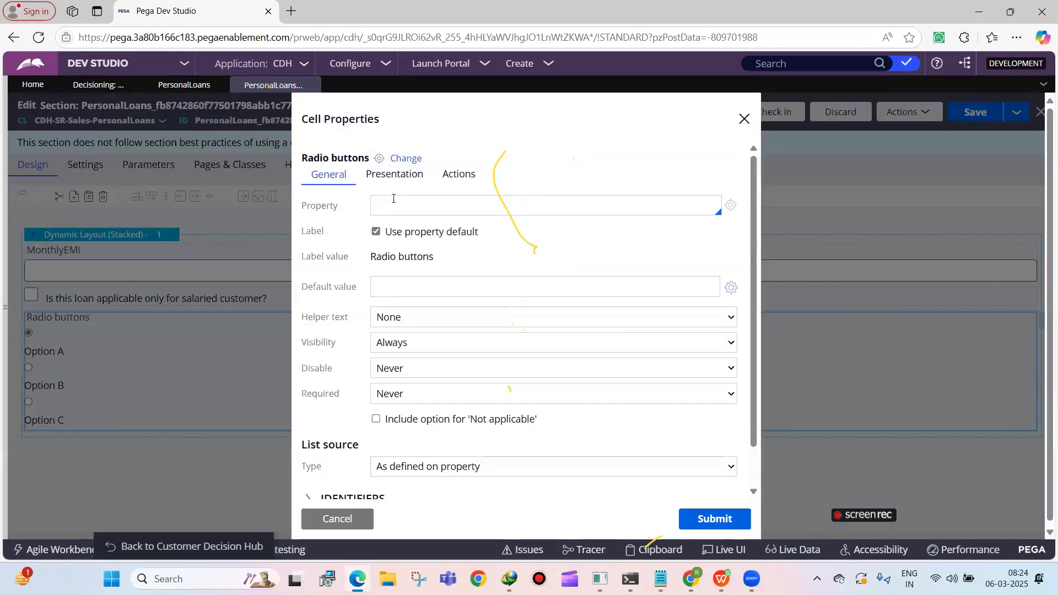
{"action": "type", "text": ".NoInterestLoan"}
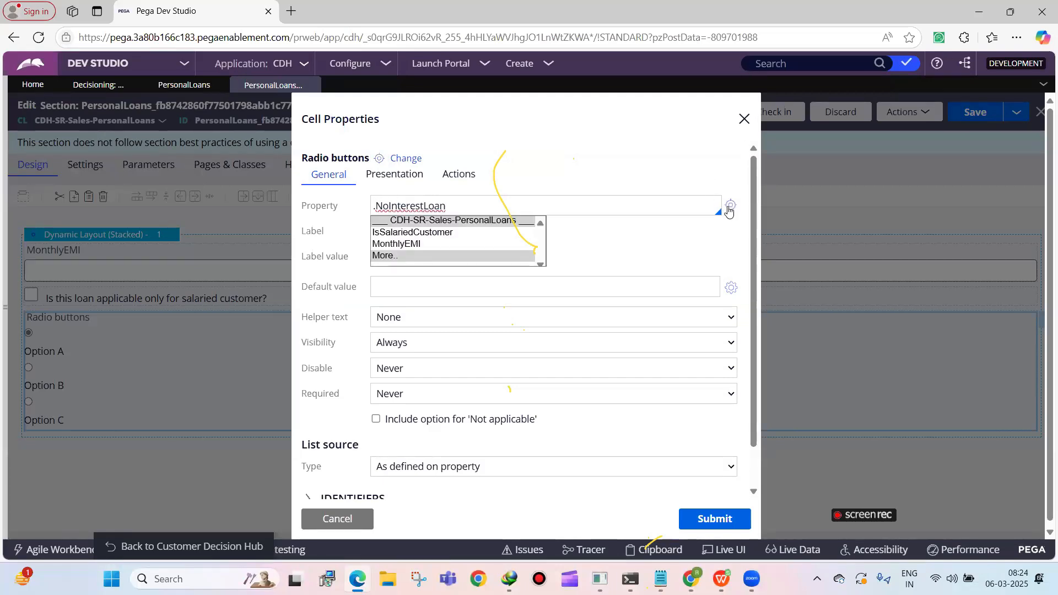
Create the NoInterestLoan property for CDH-SR-Sales-PersonalLoans in the CDH-Rules ruleset, version 01-01-01
{"action": "left_click", "coordinate": [728, 211]}
{"action": "left_click", "coordinate": [728, 210]}
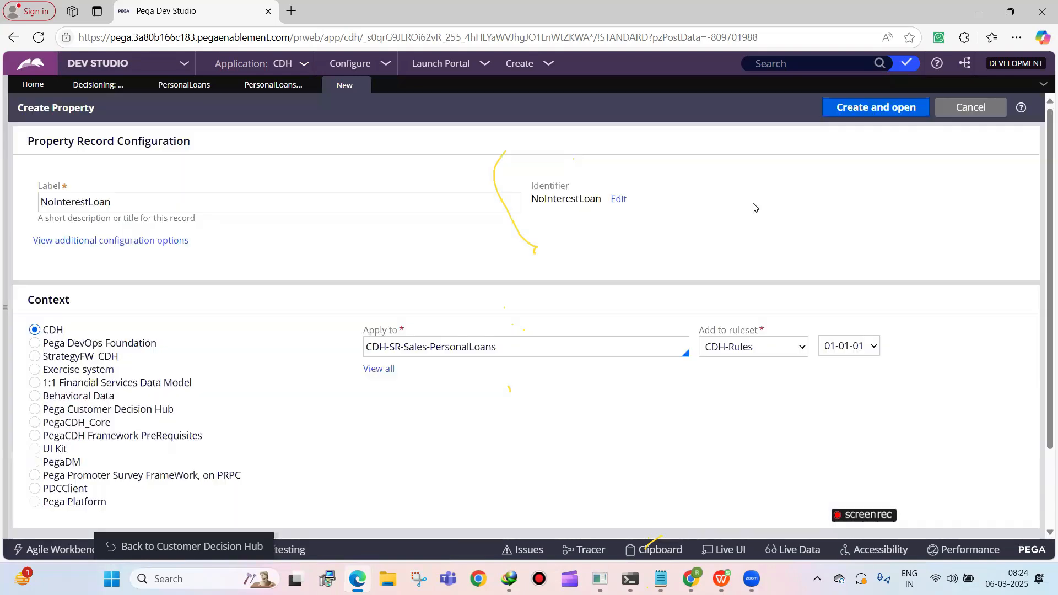
{"action": "left_click", "coordinate": [916, 109]}
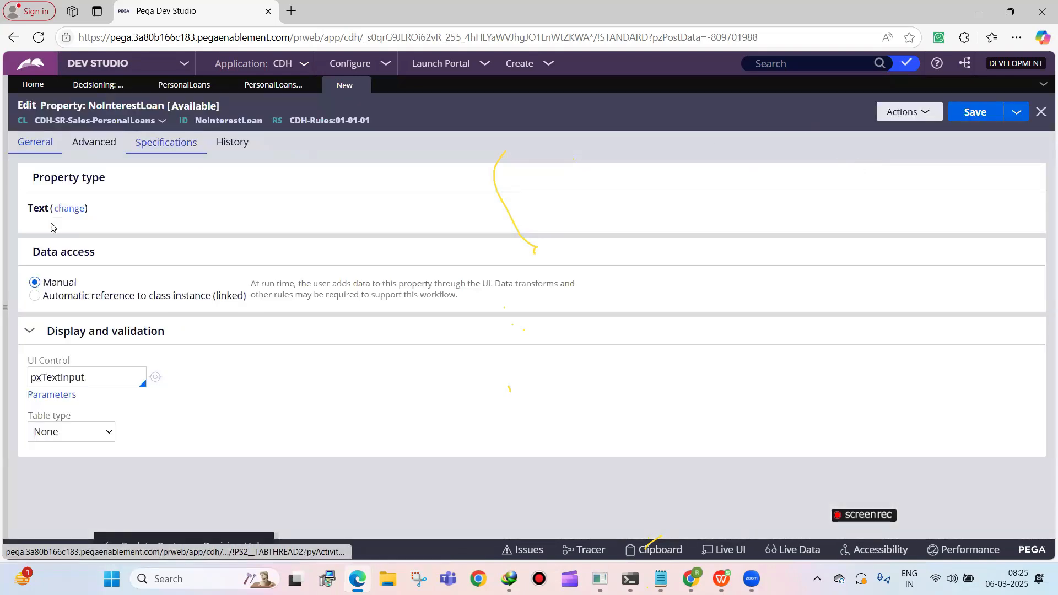
Give the NoInterestLoan text property a Local List table with the values Yes and No, and save it
{"action": "left_click", "coordinate": [64, 208]}
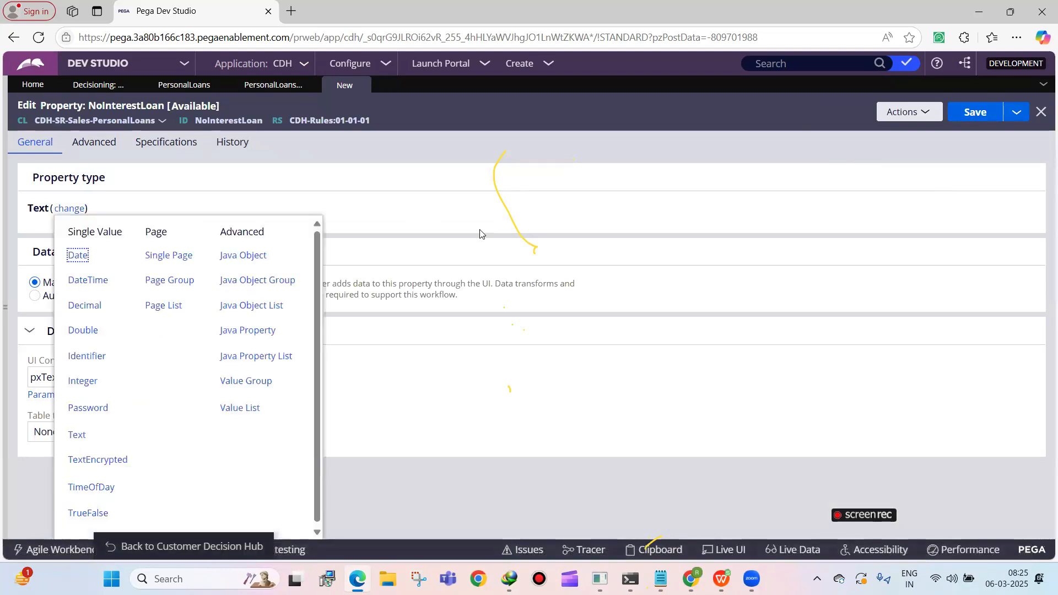
{"action": "left_click", "coordinate": [70, 431]}
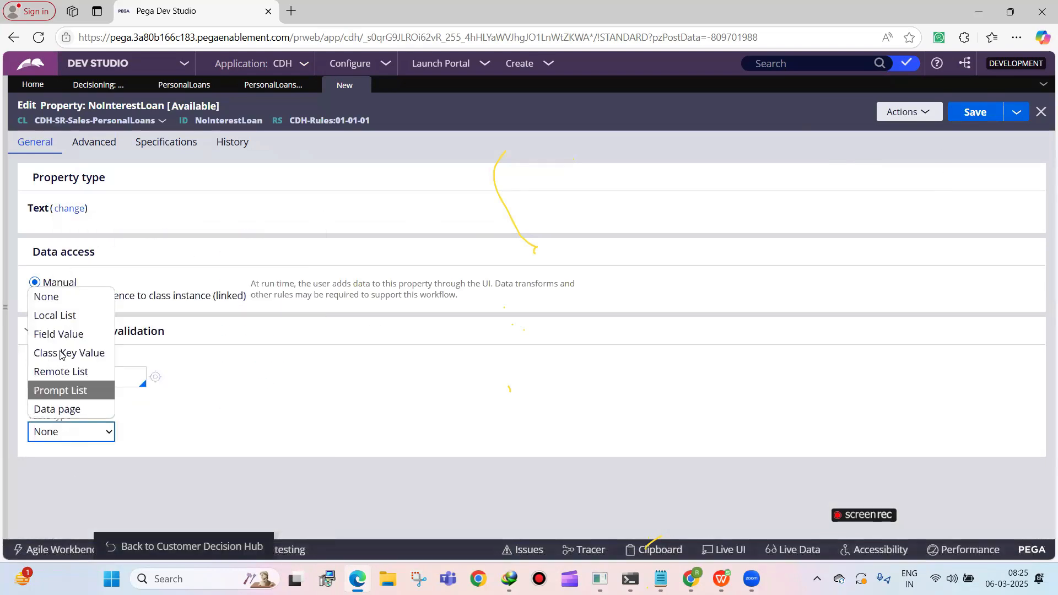
{"action": "left_click", "coordinate": [65, 315]}
{"action": "scroll", "coordinate": [132, 473], "scroll_direction": "down", "scroll_amount": 1}
{"action": "left_click", "coordinate": [132, 476]}
{"action": "type", "text": "yE"}
{"action": "key", "text": "BackSpace"}
{"action": "key", "text": "BackSpace"}
{"action": "type", "text": "Yest"}
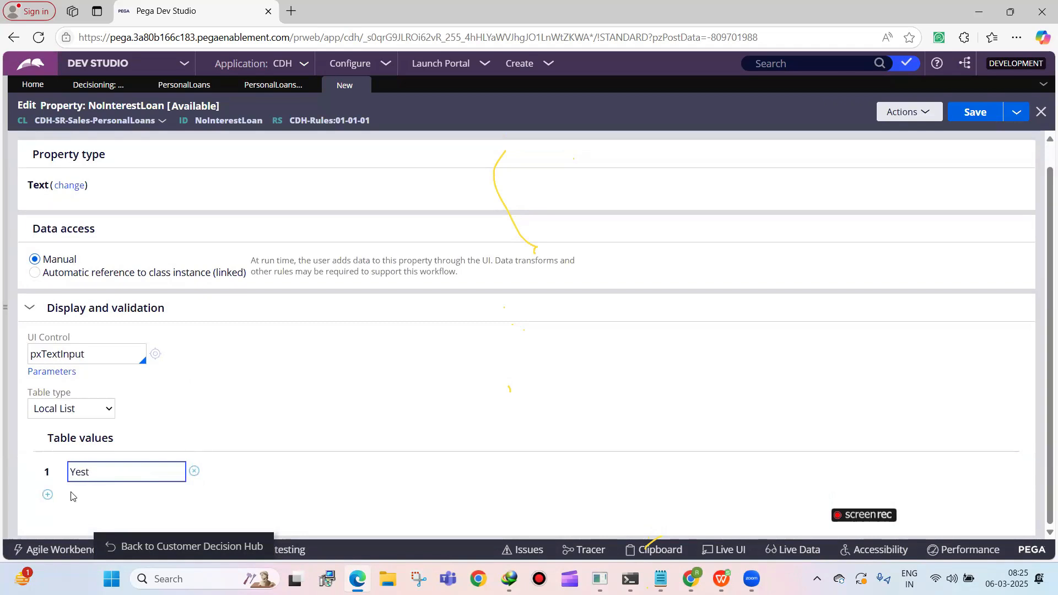
{"action": "left_click", "coordinate": [47, 494]}
{"action": "type", "text": "No"}
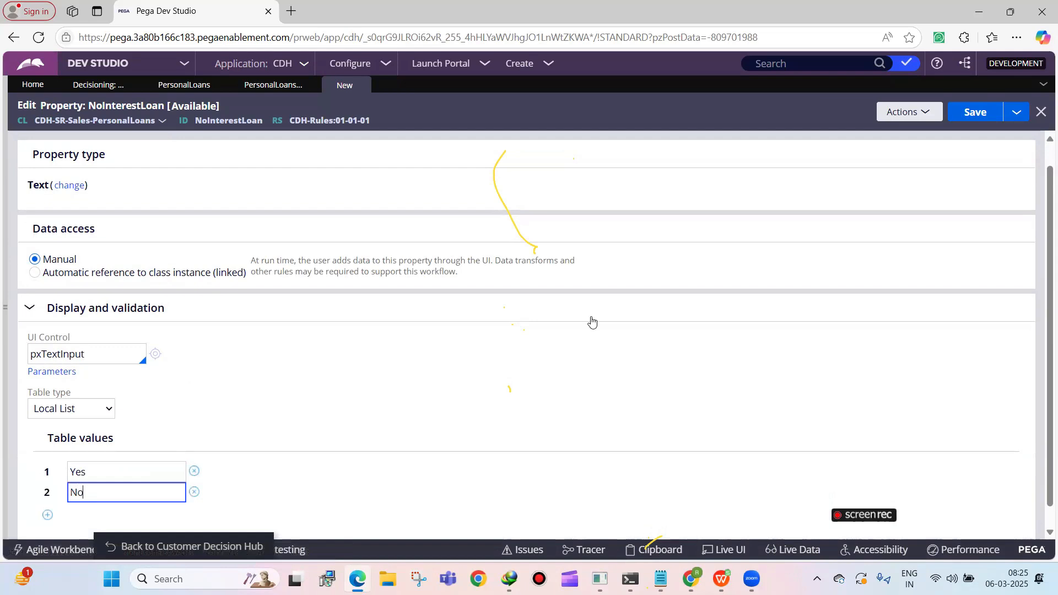
{"action": "left_click", "coordinate": [964, 116]}
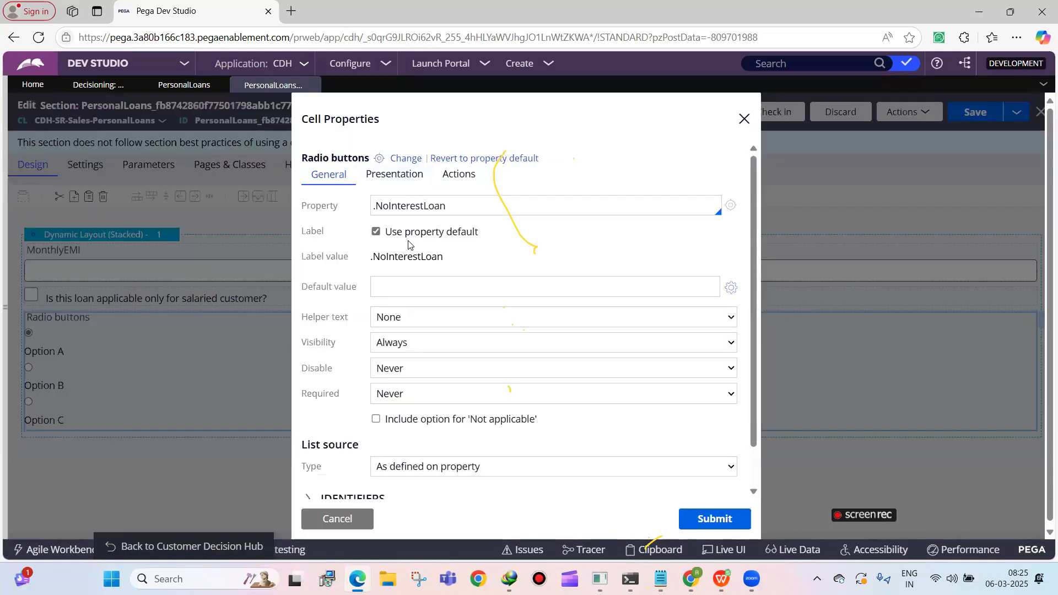
Replace the radio buttons' default label with "Is this loan with no interest?" and submit the cell properties
{"action": "left_click", "coordinate": [419, 236]}
{"action": "triple_click", "coordinate": [415, 256]}
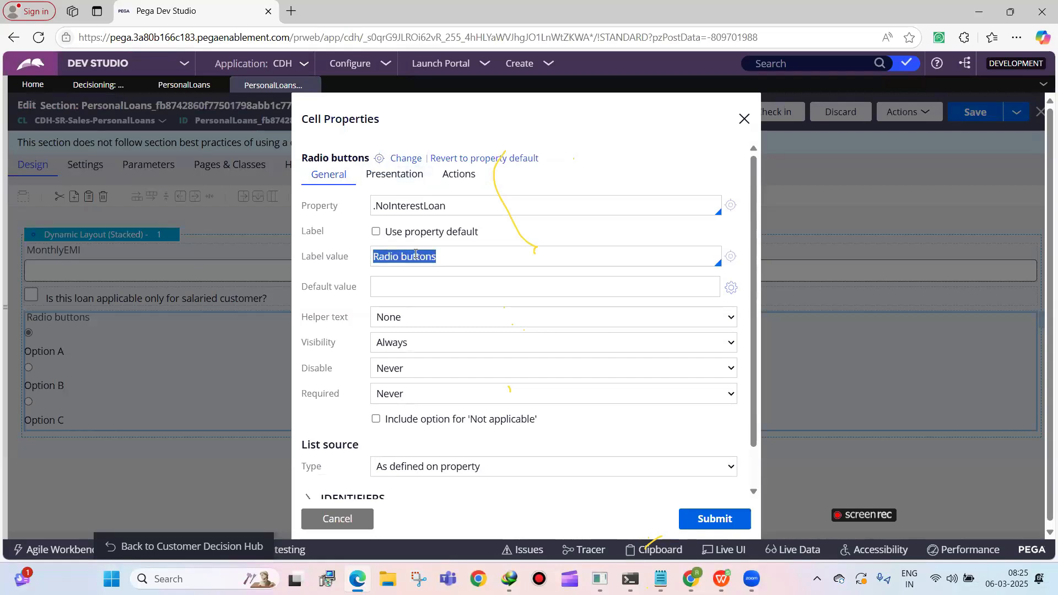
{"action": "key", "text": "BackSpace"}
{"action": "type", "text": "Is this loan with no interest?"}
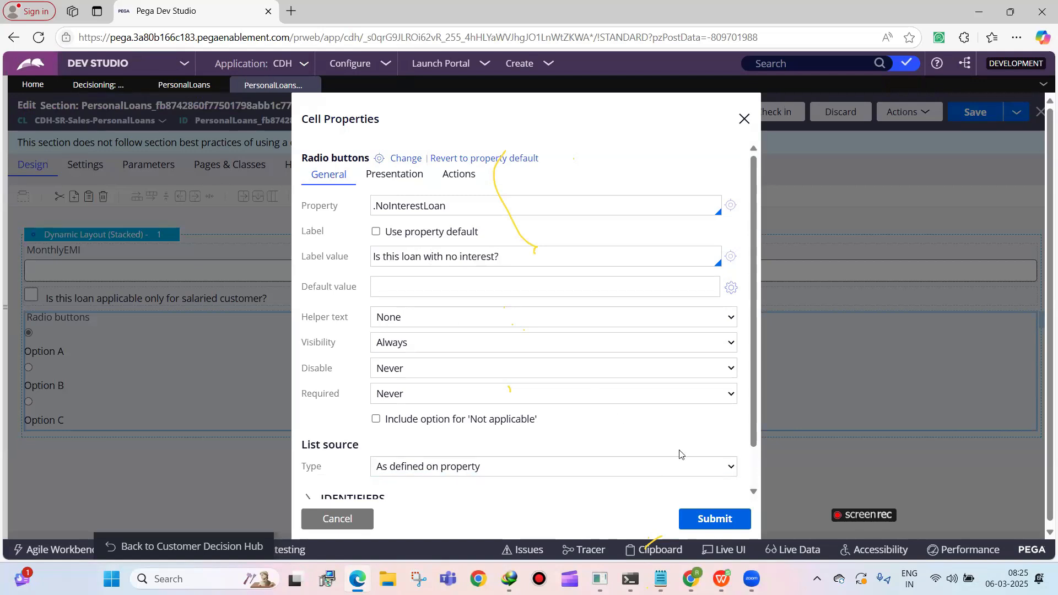
{"action": "left_click", "coordinate": [684, 515]}
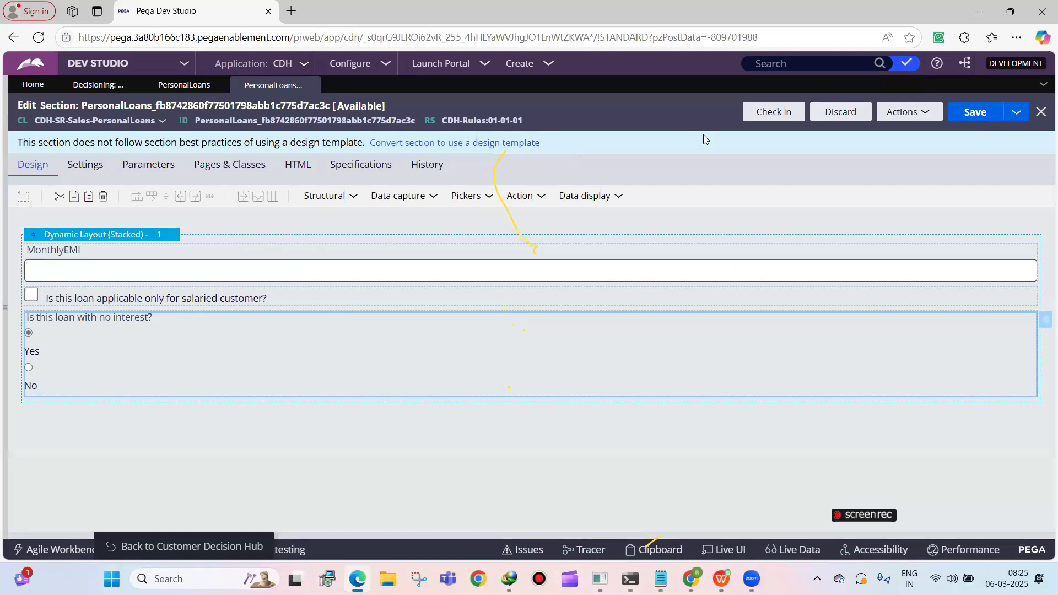
Check in the Personal Loans section with the comment "wip"
{"action": "left_click", "coordinate": [759, 118]}
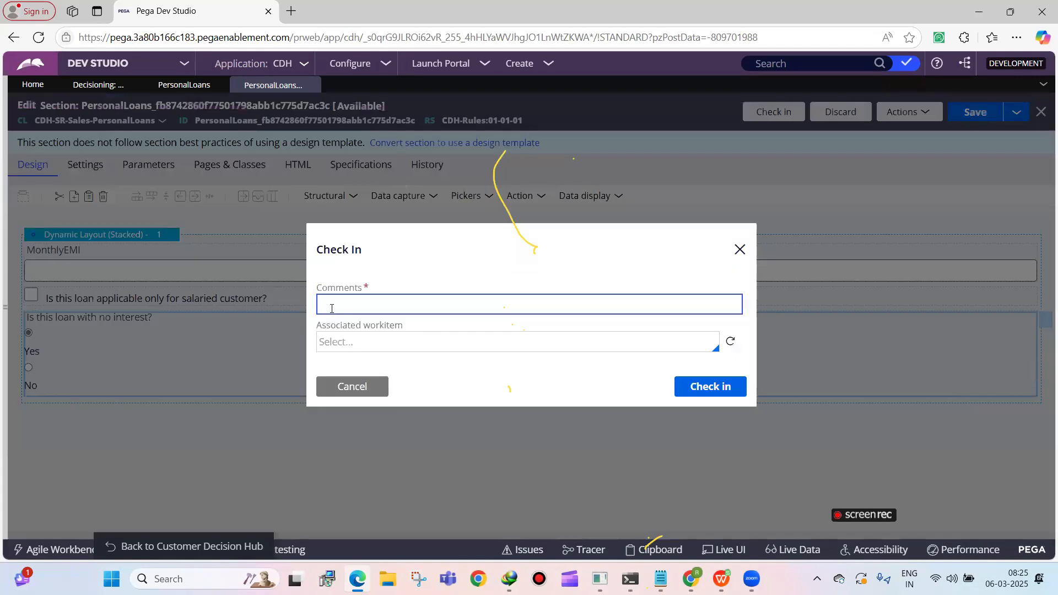
{"action": "type", "text": "wip"}
{"action": "key", "text": "Return"}
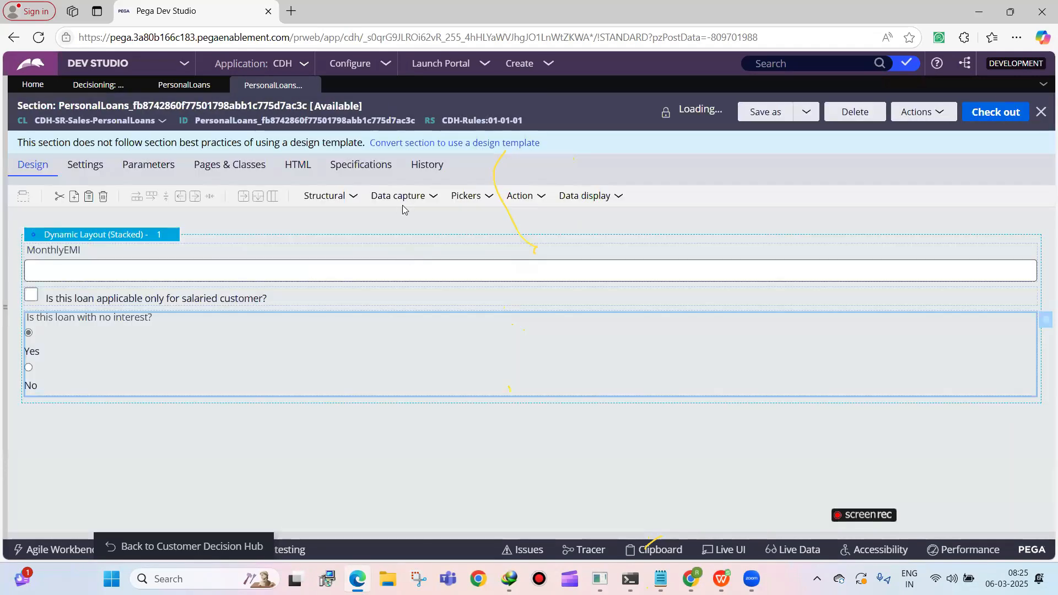
Save the Personal Loans decision data rule from its form settings and look through its list of form fields
{"action": "left_click", "coordinate": [185, 84]}
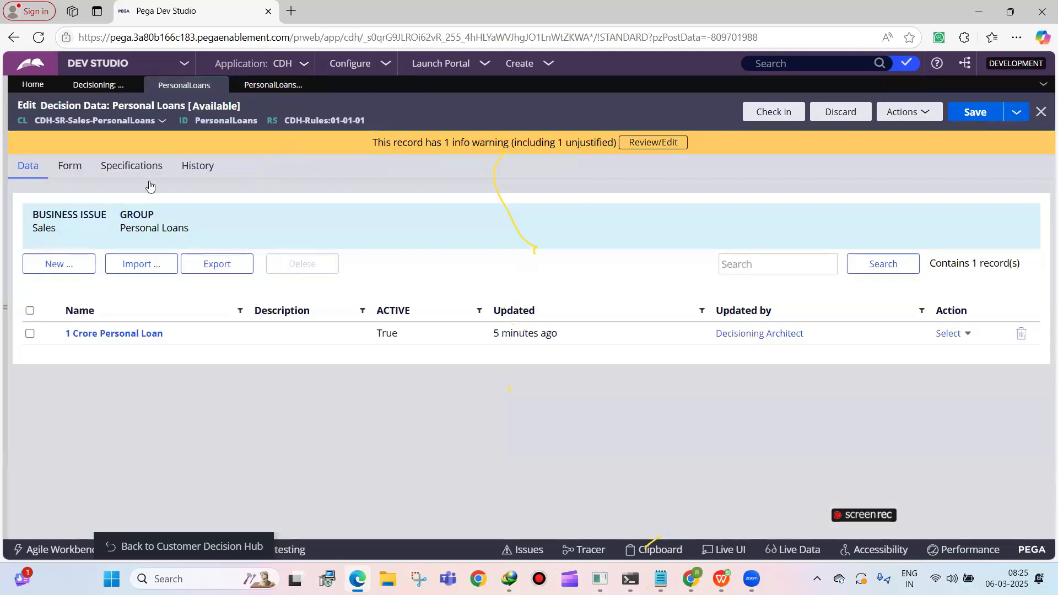
{"action": "left_click", "coordinate": [70, 168]}
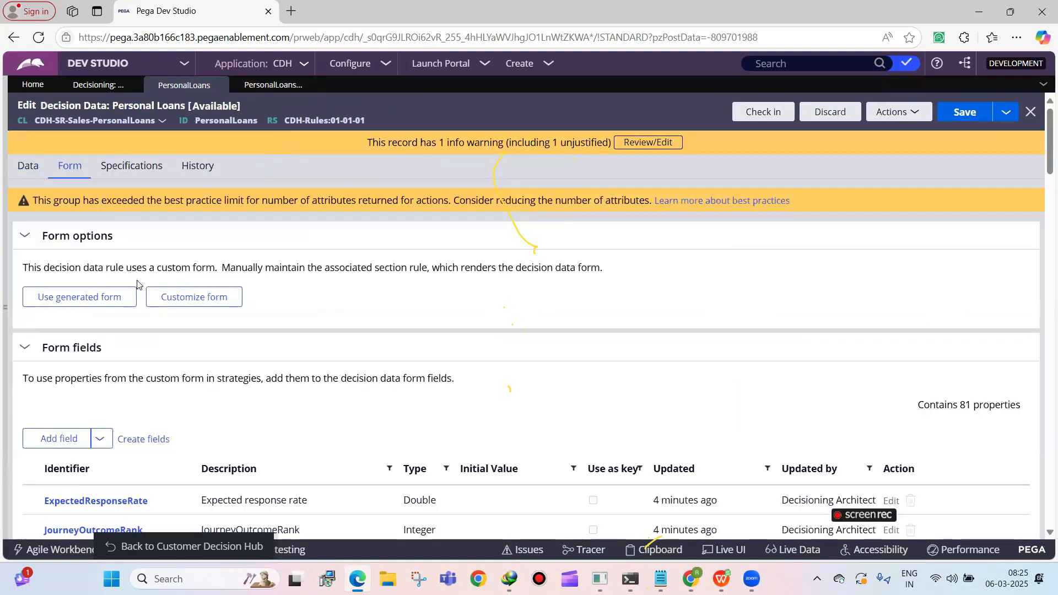
{"action": "left_click", "coordinate": [946, 111]}
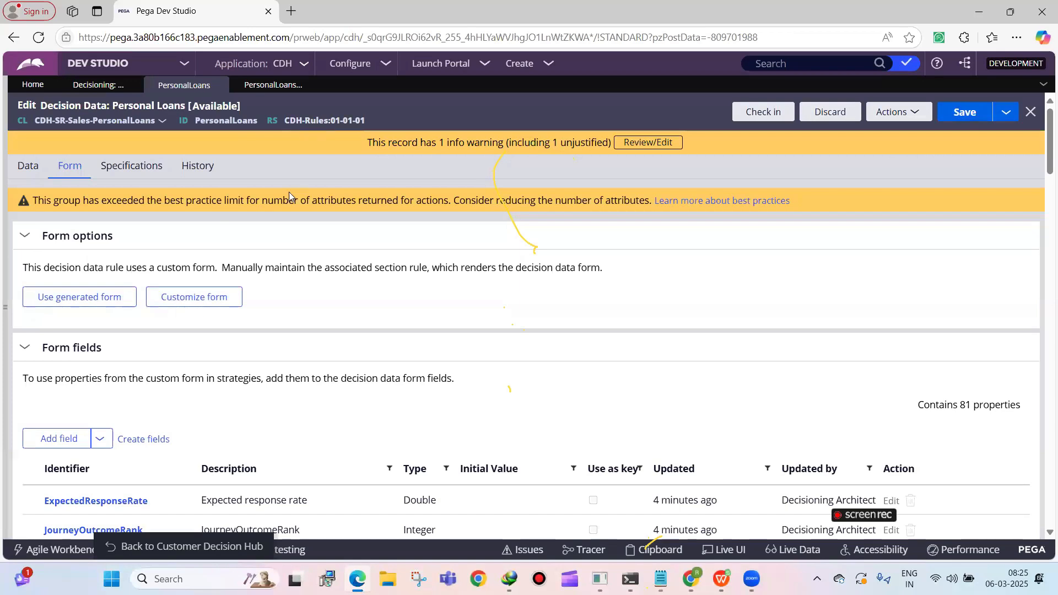
{"action": "scroll", "coordinate": [182, 338], "scroll_direction": "down", "scroll_amount": 10}
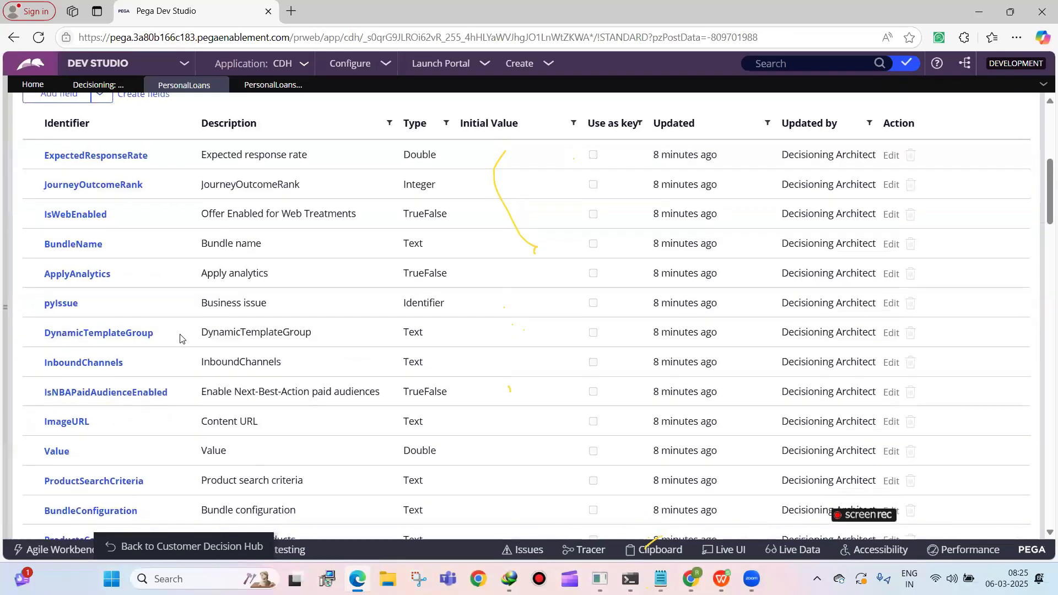
{"action": "scroll", "coordinate": [180, 338], "scroll_direction": "down", "scroll_amount": 20}
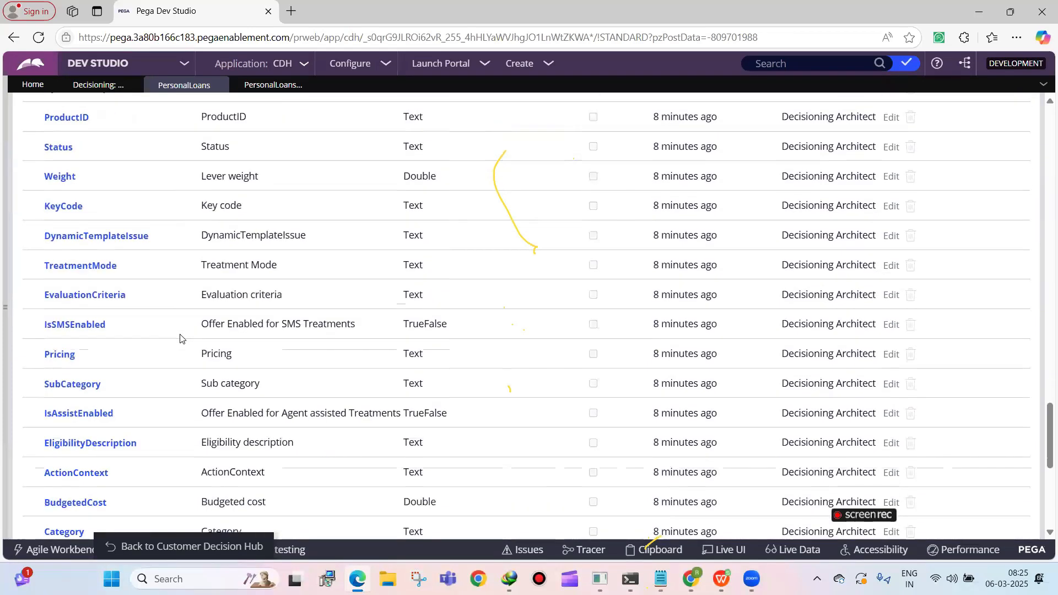
{"action": "scroll", "coordinate": [182, 338], "scroll_direction": "up", "scroll_amount": 15}
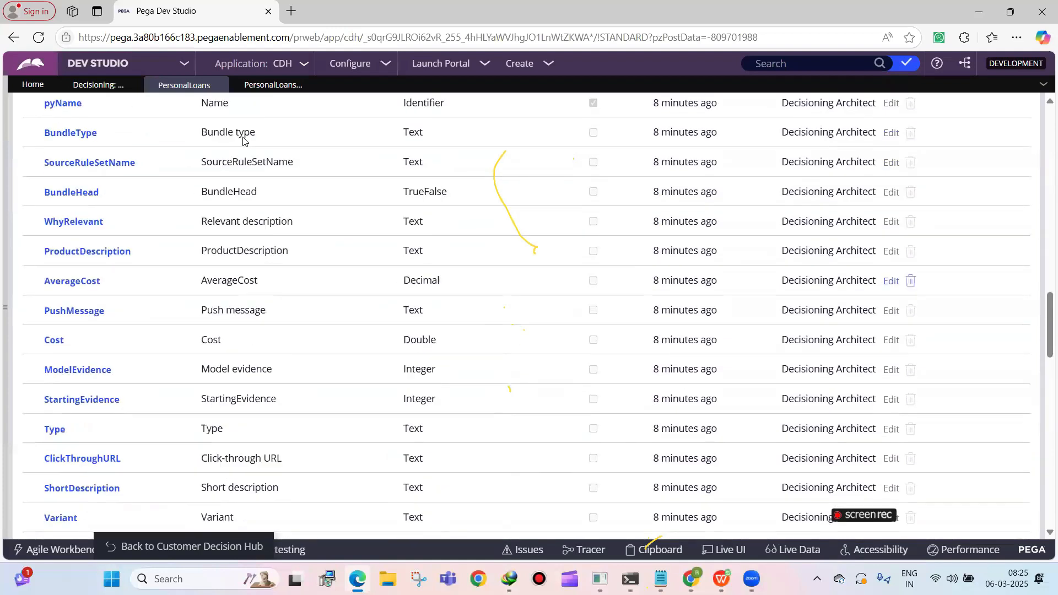
{"action": "left_click", "coordinate": [262, 84]}
{"action": "scroll", "coordinate": [87, 365], "scroll_direction": "up", "scroll_amount": 15}
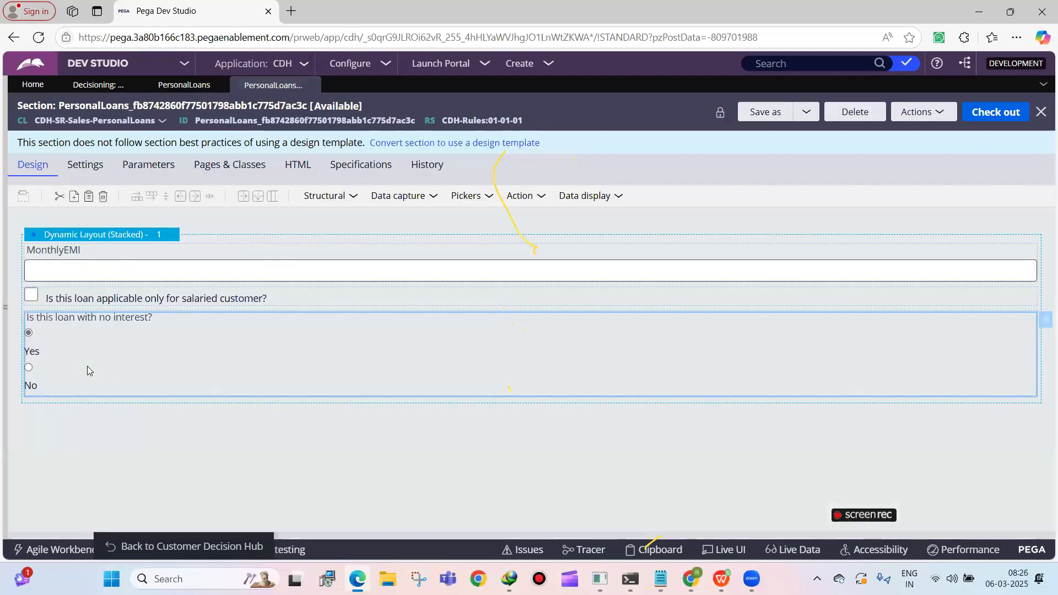
{"action": "left_click", "coordinate": [184, 84]}
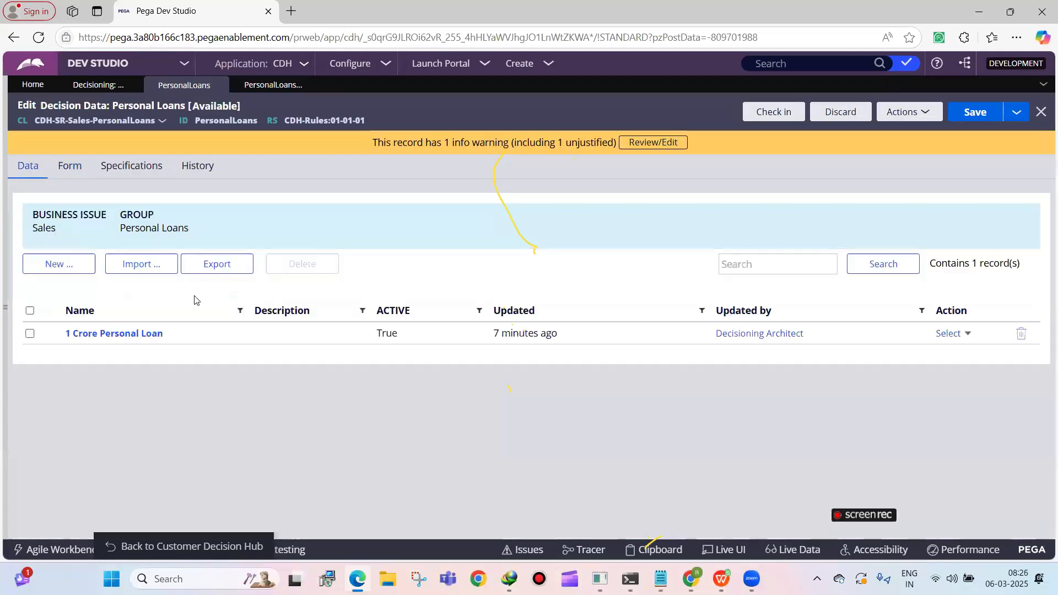
Set the 1 Crore Personal Loan proposition's MonthlyEMI to 50000, mark it salaried-only, answer No for no interest, and save it
{"action": "left_click", "coordinate": [128, 333]}
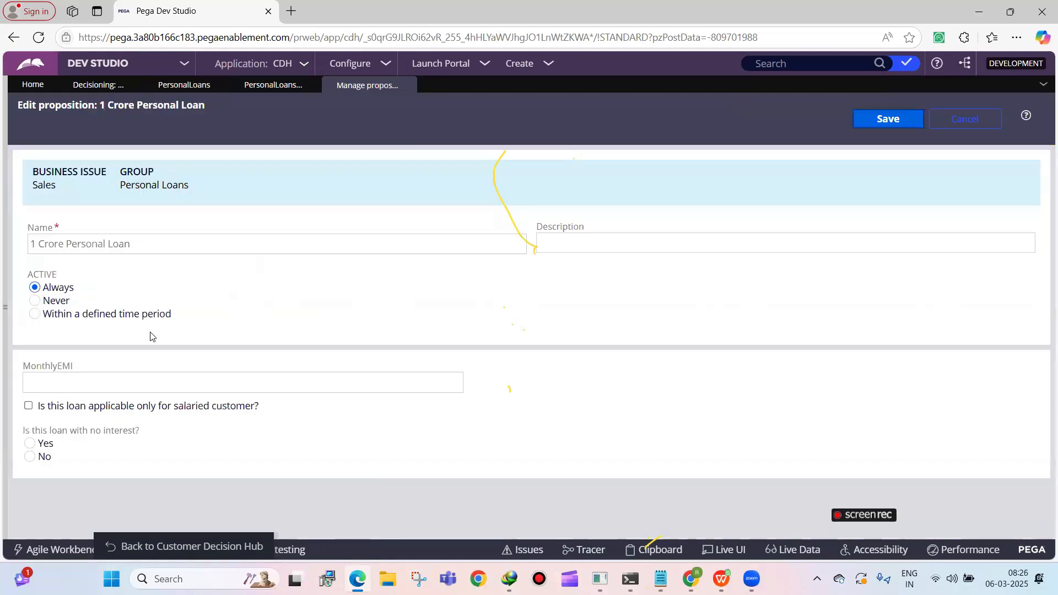
{"action": "left_click", "coordinate": [42, 388]}
{"action": "left_click", "coordinate": [38, 381]}
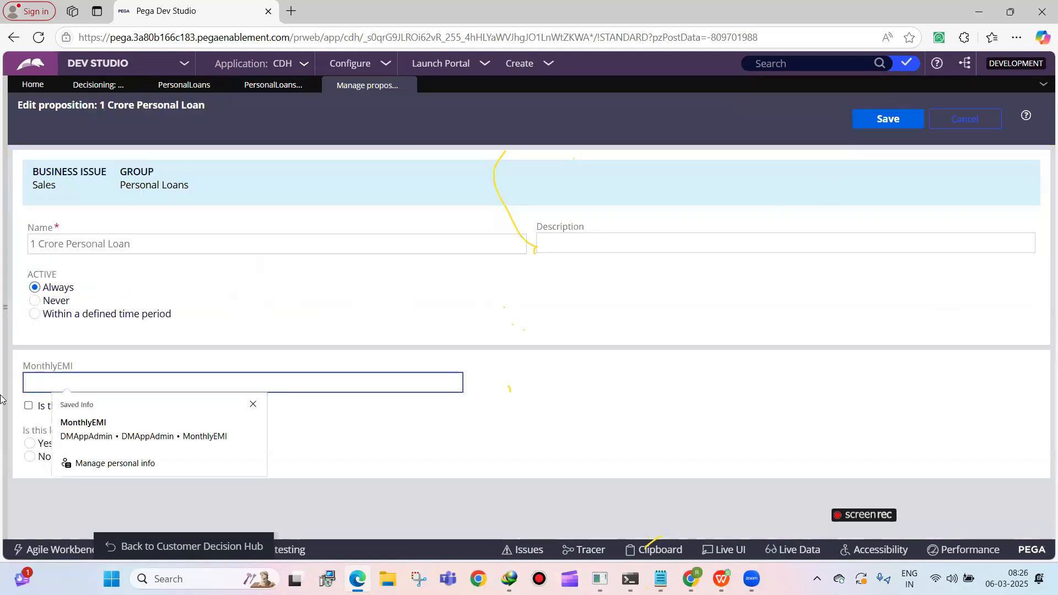
{"action": "type", "text": "50000"}
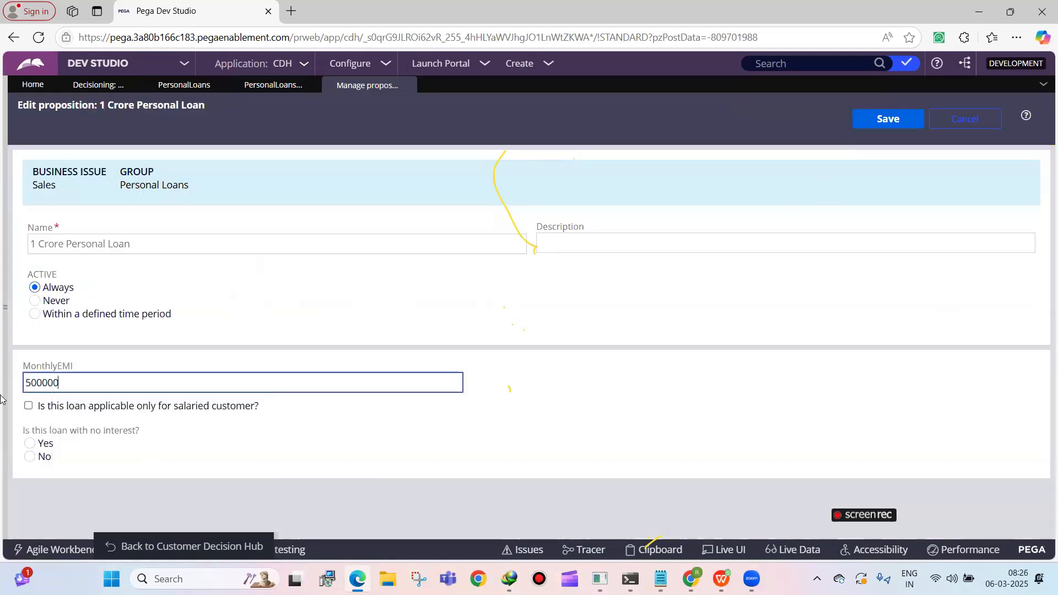
{"action": "left_click", "coordinate": [30, 406]}
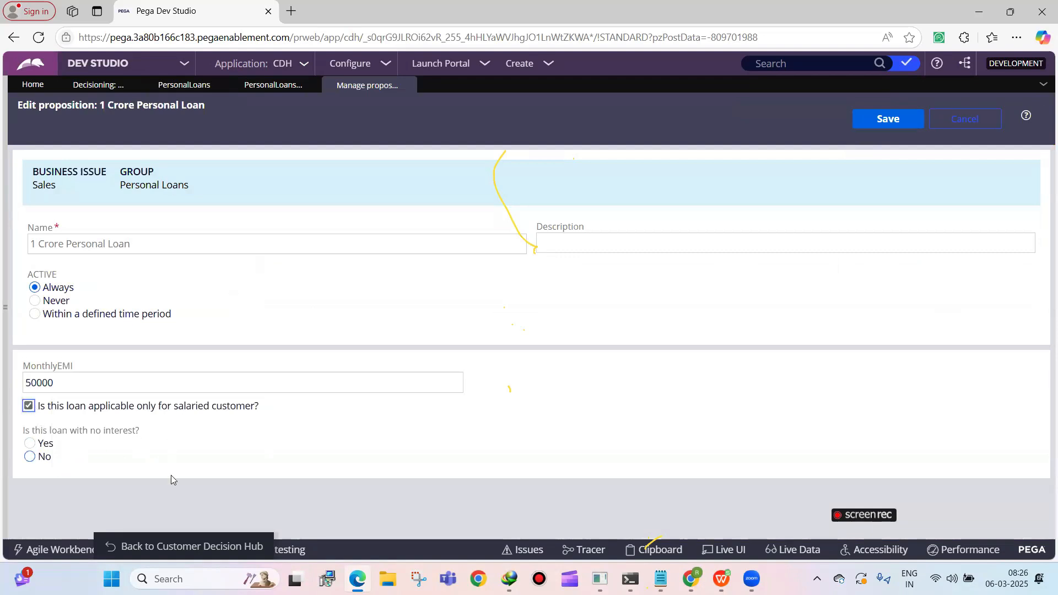
{"action": "left_click", "coordinate": [46, 457]}
{"action": "left_click", "coordinate": [899, 124]}
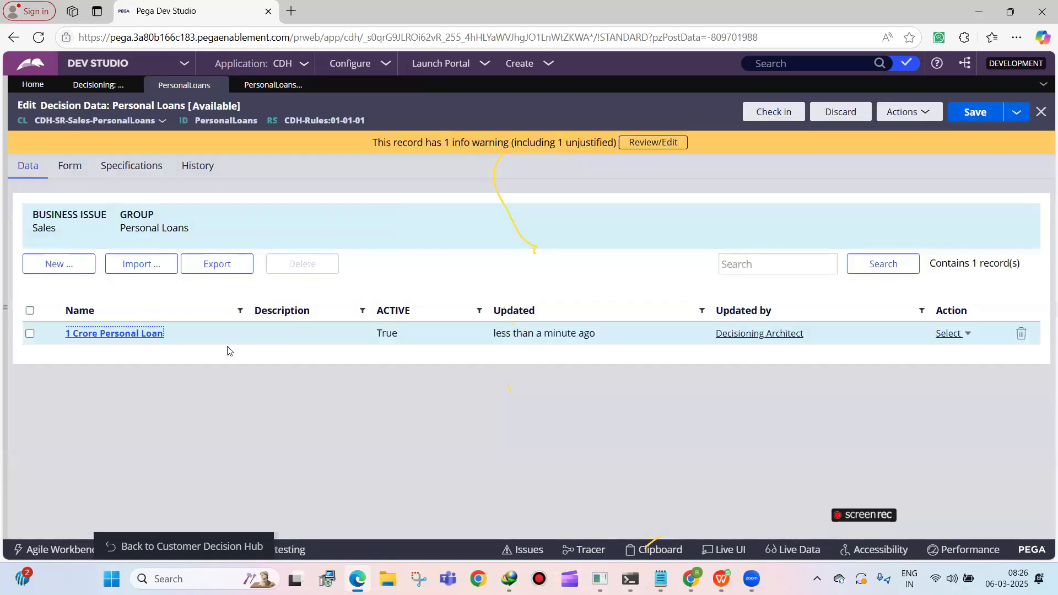
{"action": "left_click", "coordinate": [139, 334]}
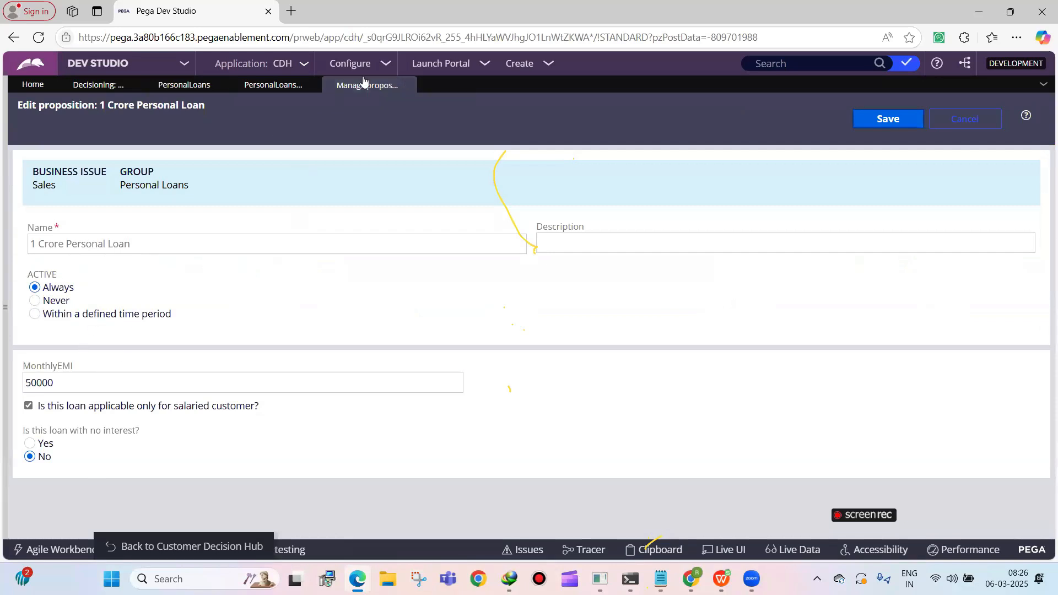
{"action": "left_click", "coordinate": [407, 82]}
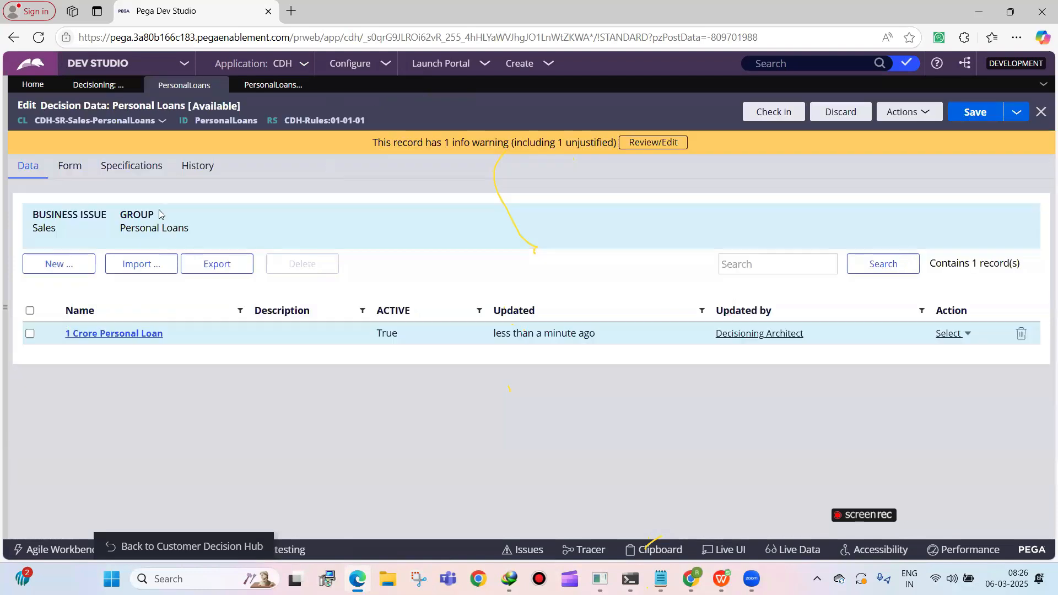
Create the proposition "50 Lakhs Personal Loan with 0 Interest" with a MonthlyEMI of 40000 and Yes for no interest
{"action": "left_click", "coordinate": [70, 263]}
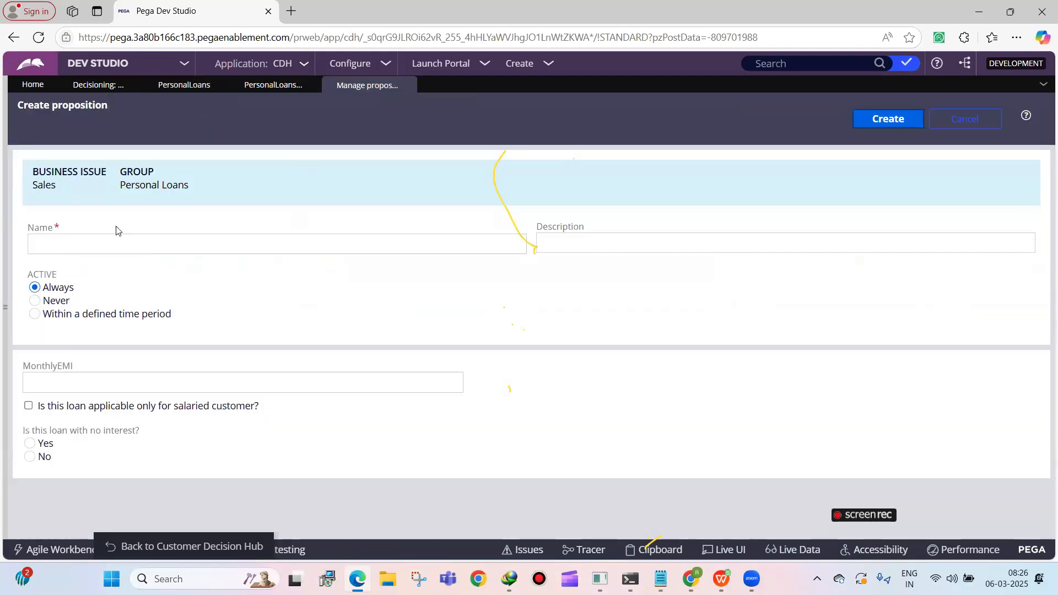
{"action": "left_click", "coordinate": [116, 237]}
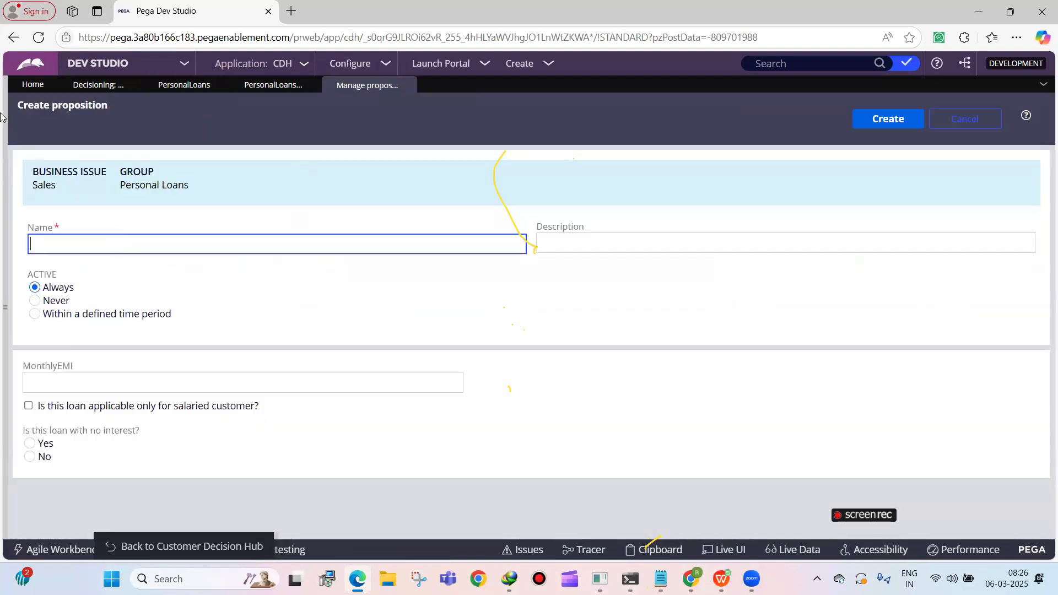
{"action": "type", "text": "50 Lk"}
{"action": "type", "text": "khs Personal Loan with 0 Interest"}
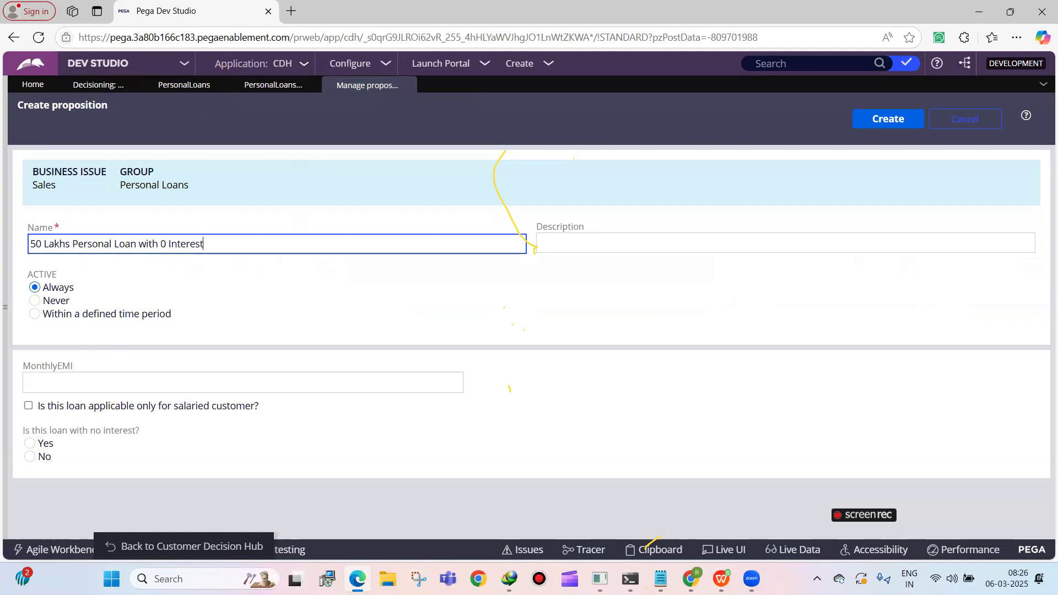
{"action": "left_click", "coordinate": [157, 384]}
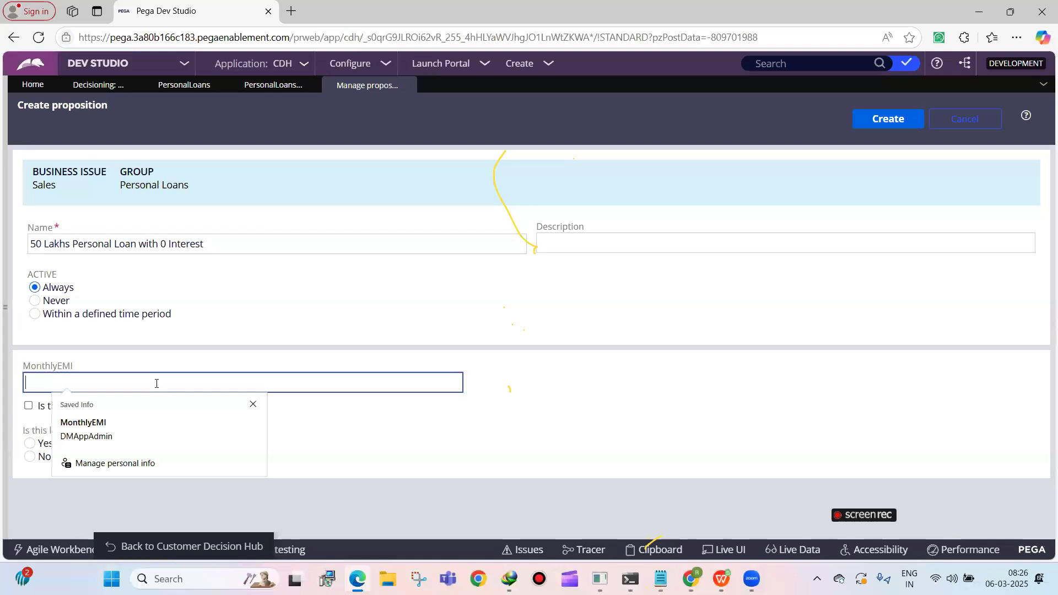
{"action": "type", "text": "40000"}
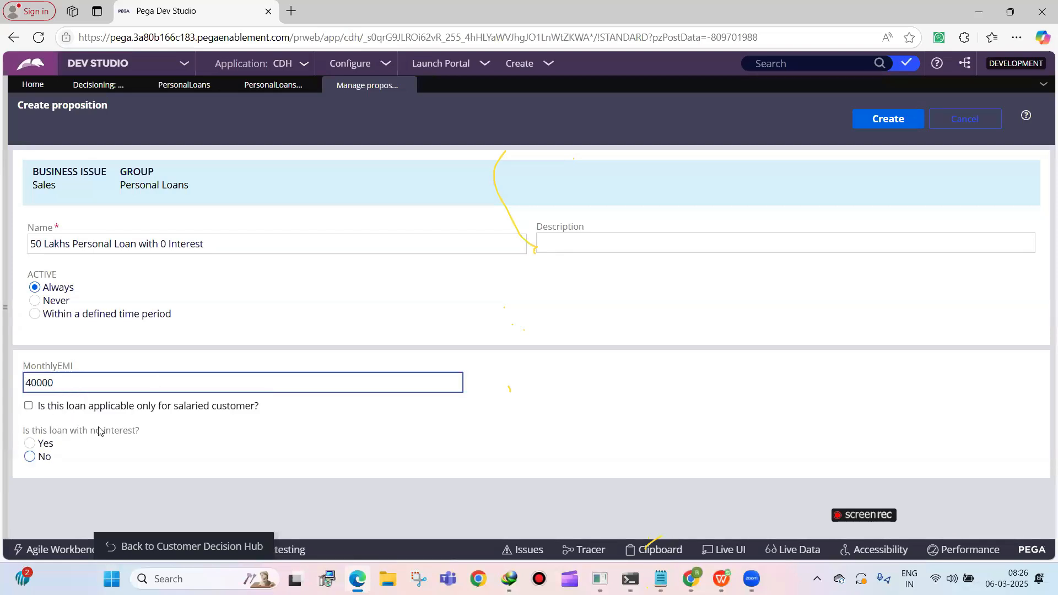
{"action": "left_click", "coordinate": [30, 443]}
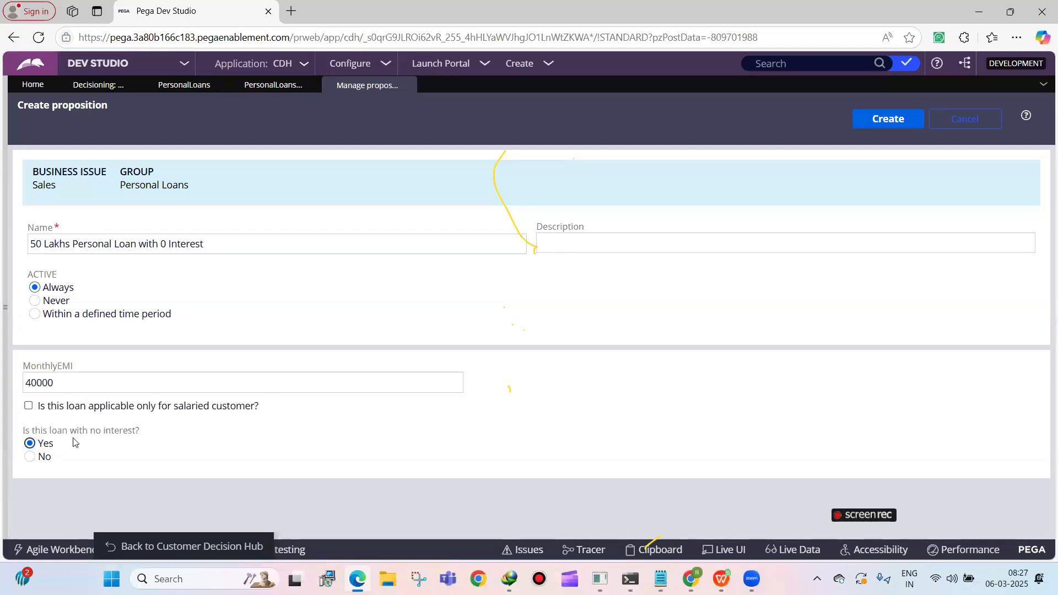
{"action": "left_click", "coordinate": [887, 118]}
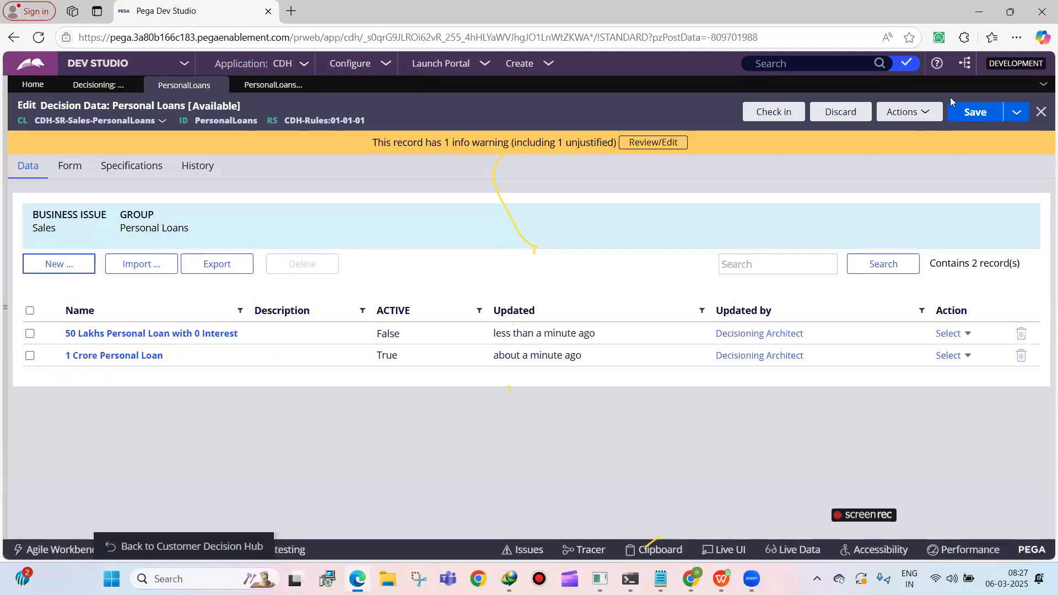
Check in the Personal Loans decision data with a check-in comment
{"action": "left_click", "coordinate": [777, 120]}
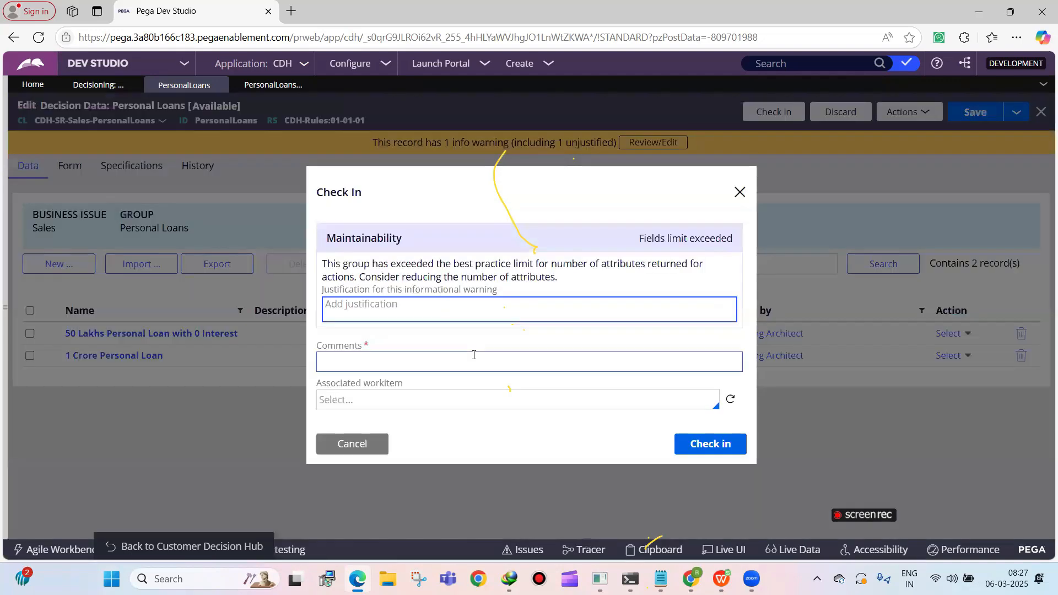
{"action": "left_click", "coordinate": [596, 367]}
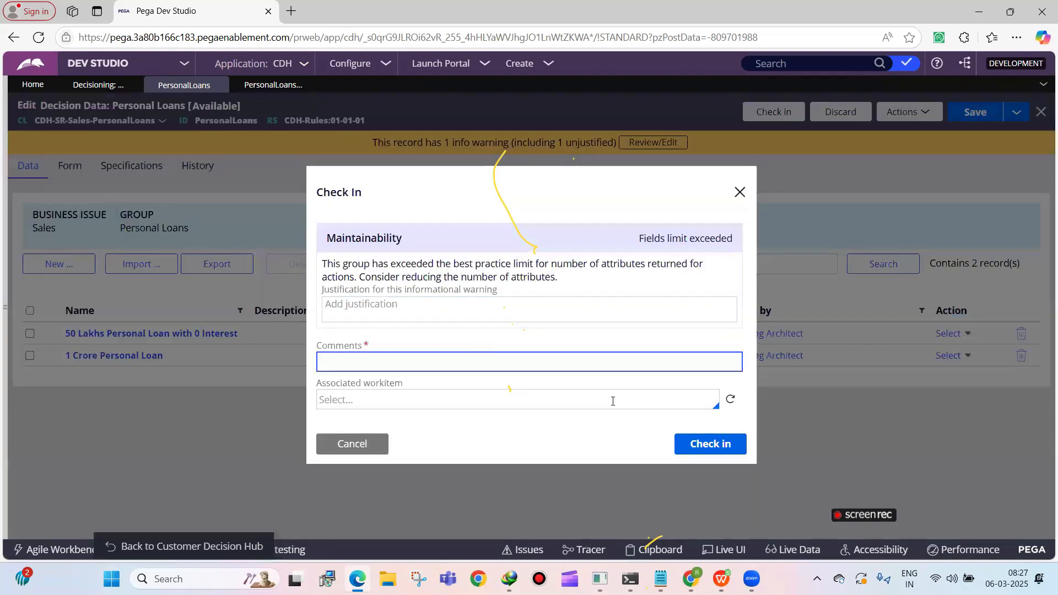
{"action": "type", "text": "wip"}
{"action": "key", "text": "Return"}
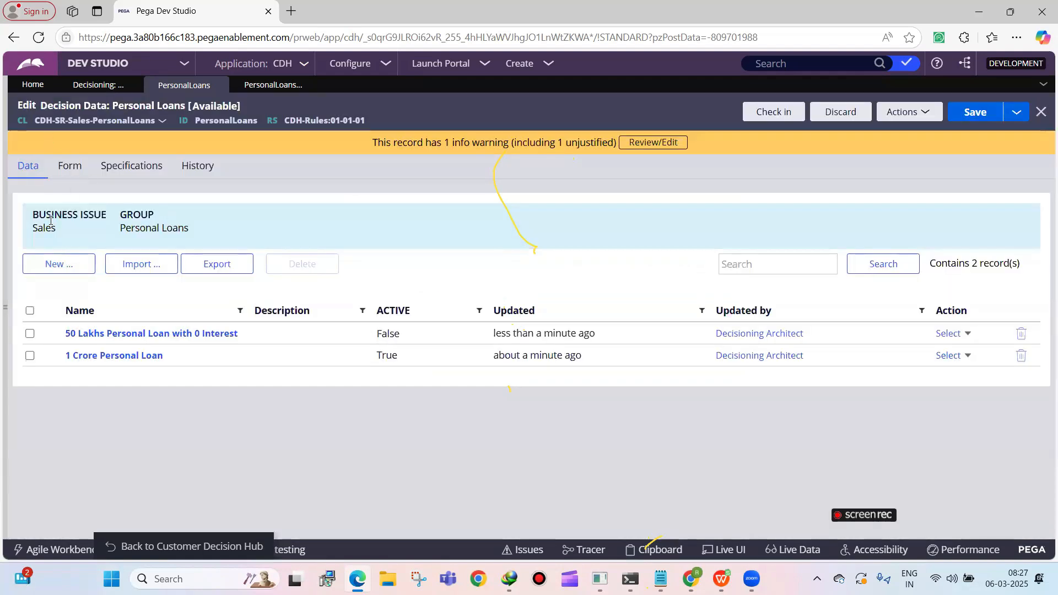
{"action": "triple_click", "coordinate": [163, 225]}
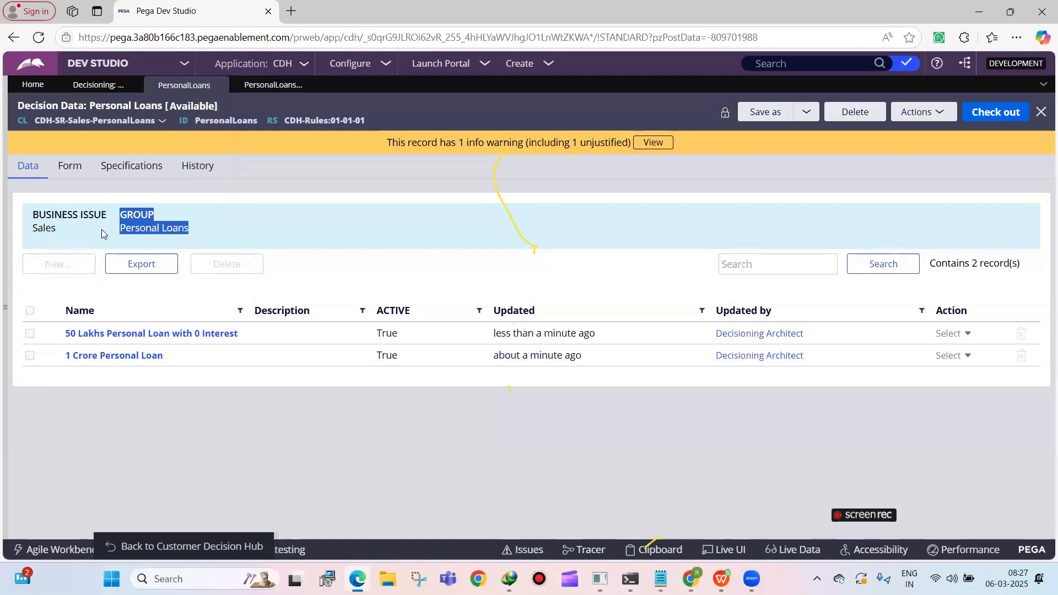
{"action": "left_click_drag", "start_coordinate": [120, 228], "coordinate": [201, 229]}
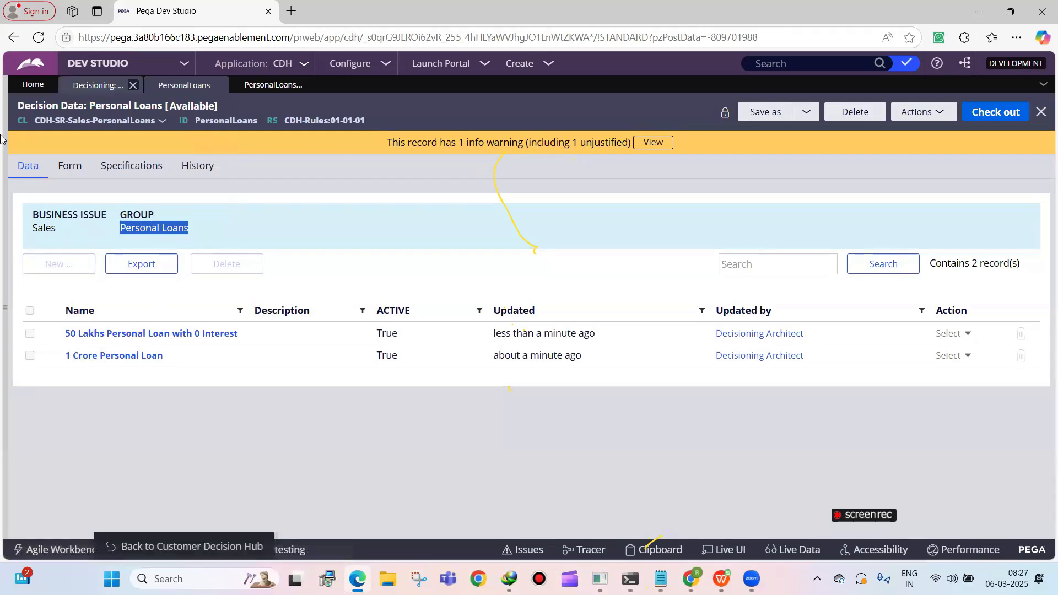
{"action": "left_click_drag", "start_coordinate": [34, 120], "coordinate": [157, 125]}
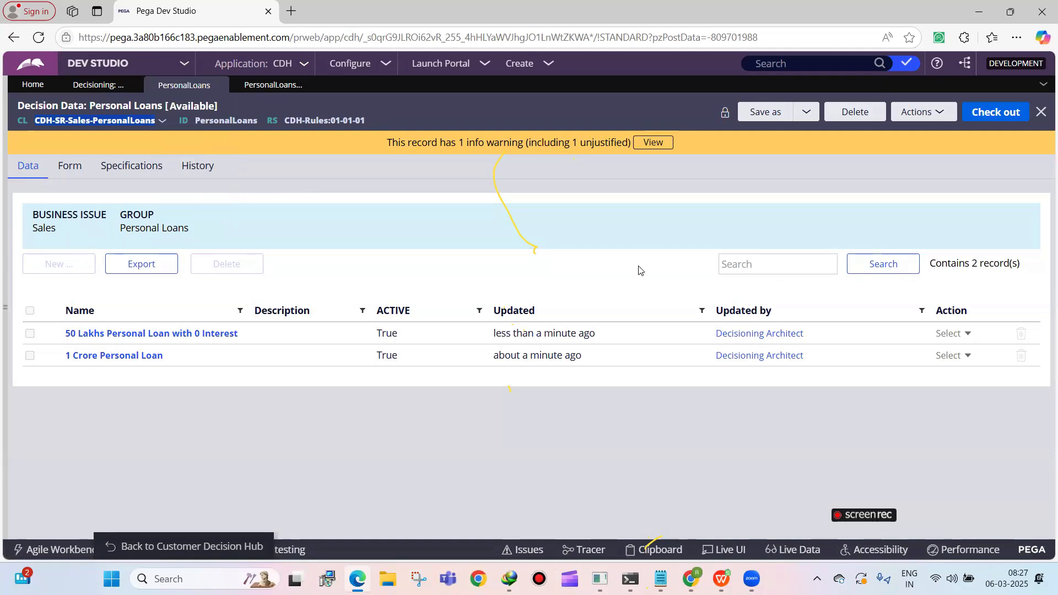
{"action": "left_click", "coordinate": [69, 167]}
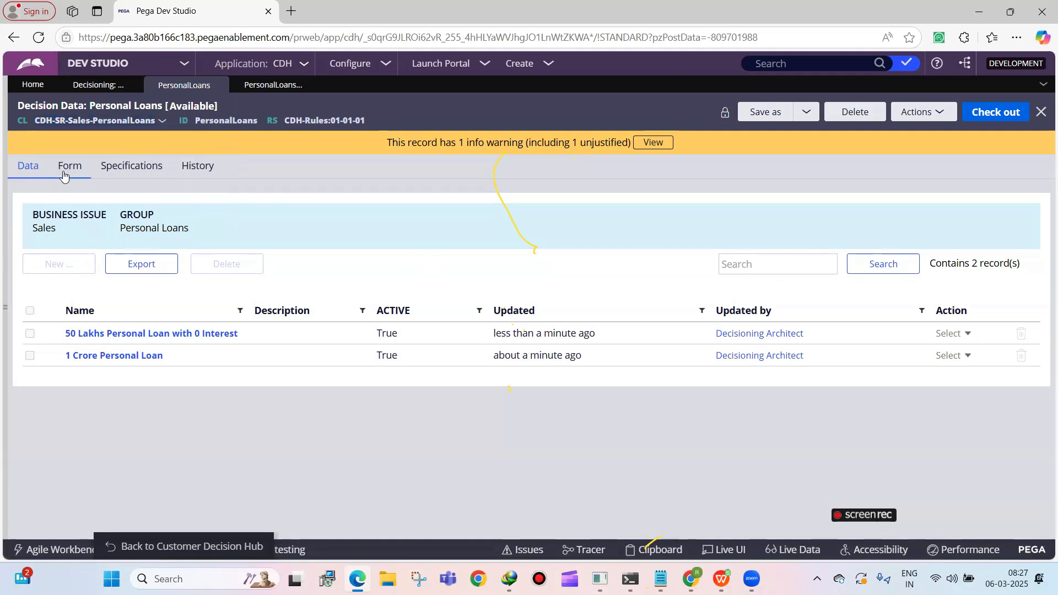
{"action": "left_click", "coordinate": [28, 177]}
Check out the Personal Loans decision data and export its propositions to a CSV file, opening it in the spreadsheet application
{"action": "left_click", "coordinate": [978, 116]}
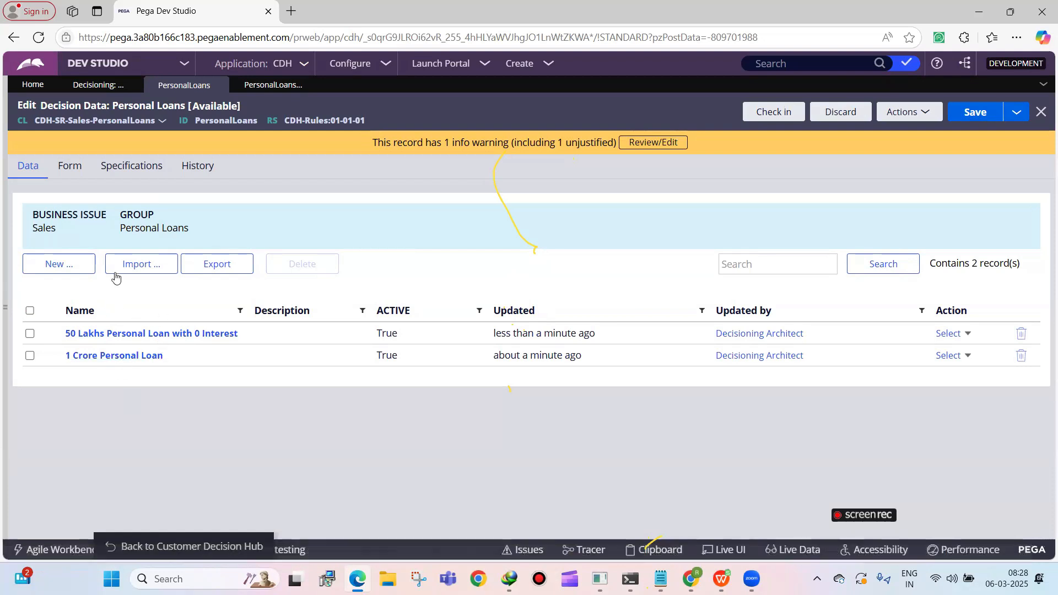
{"action": "left_click", "coordinate": [220, 270]}
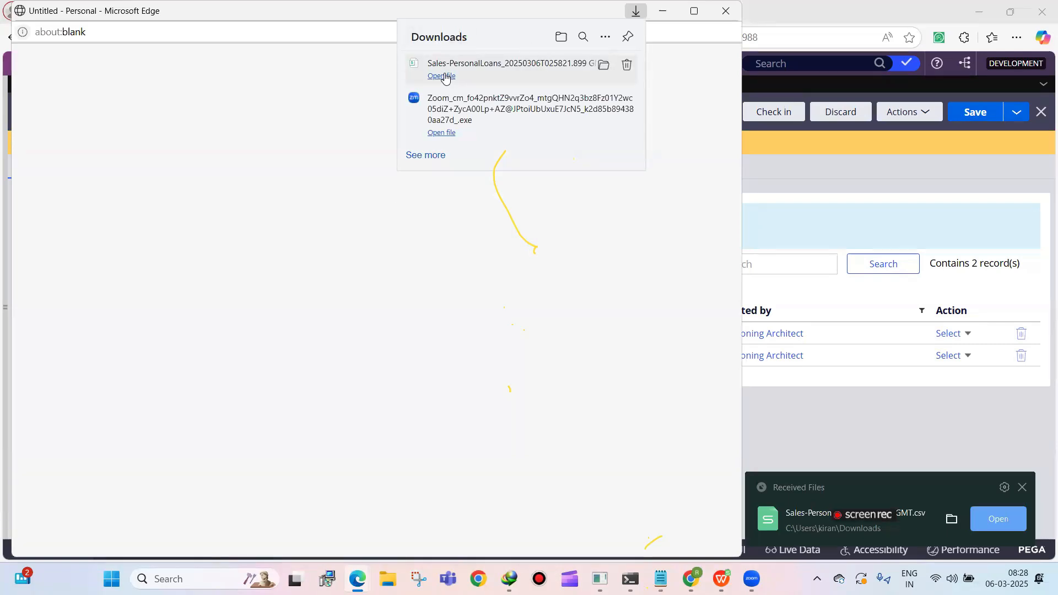
{"action": "left_click", "coordinate": [443, 77]}
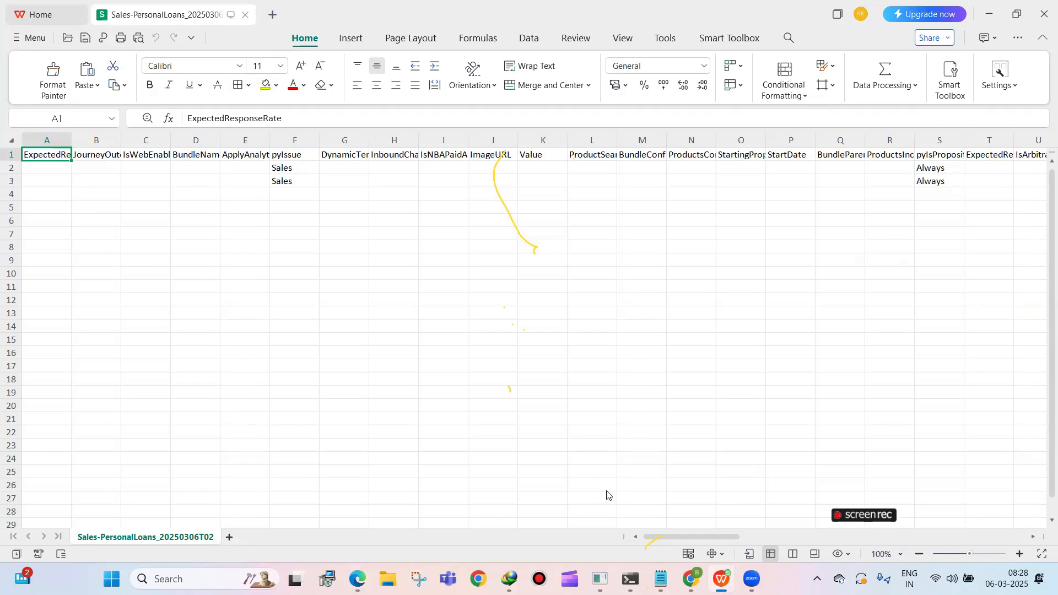
{"action": "scroll", "coordinate": [729, 529], "scroll_direction": "right", "scroll_amount": 10}
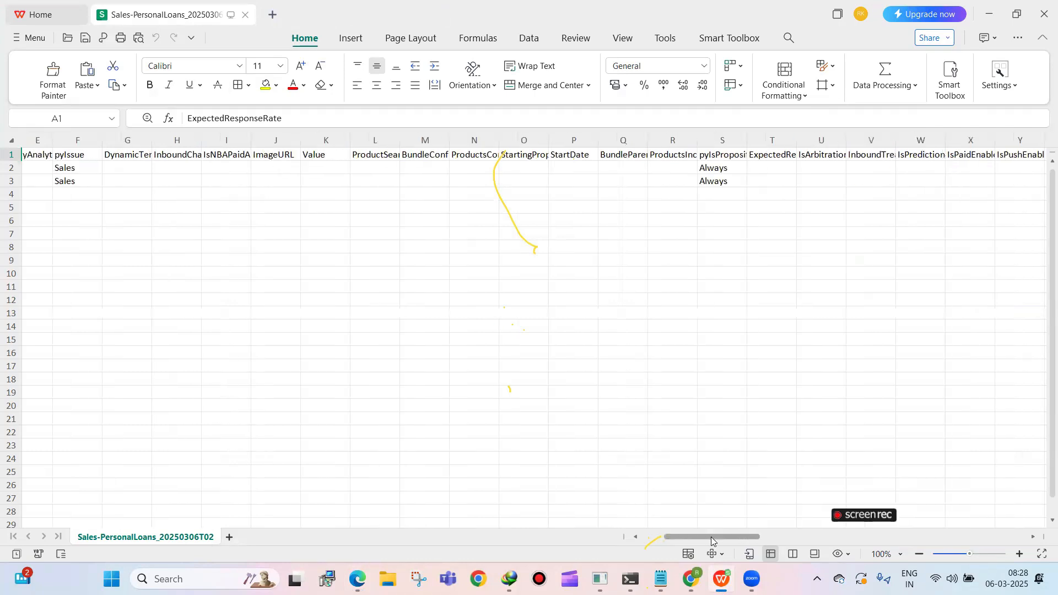
{"action": "left_click_drag", "start_coordinate": [754, 535], "coordinate": [639, 536]}
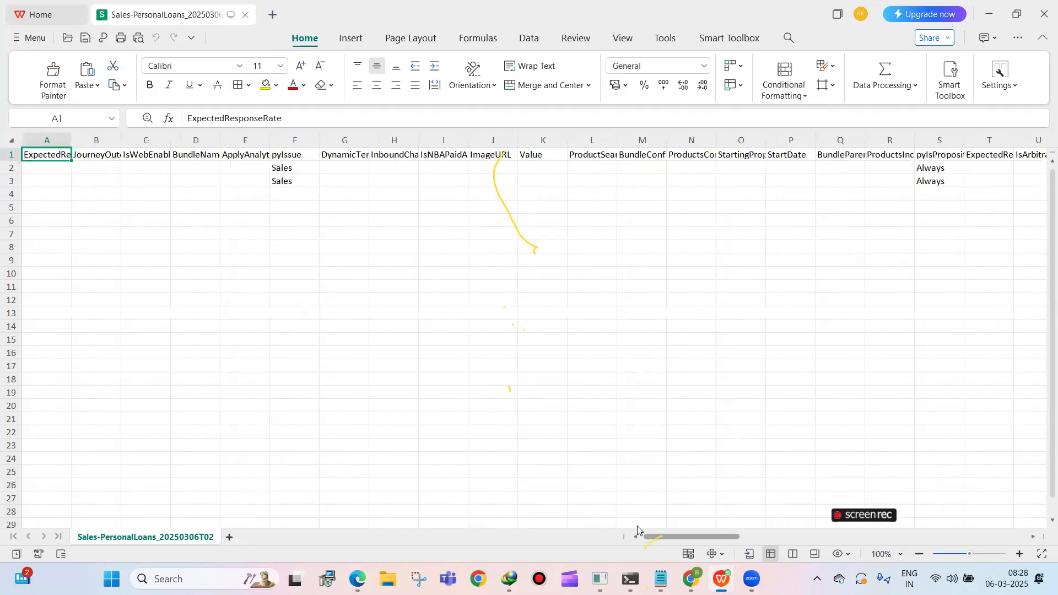
{"action": "left_click_drag", "start_coordinate": [682, 537], "coordinate": [608, 524]}
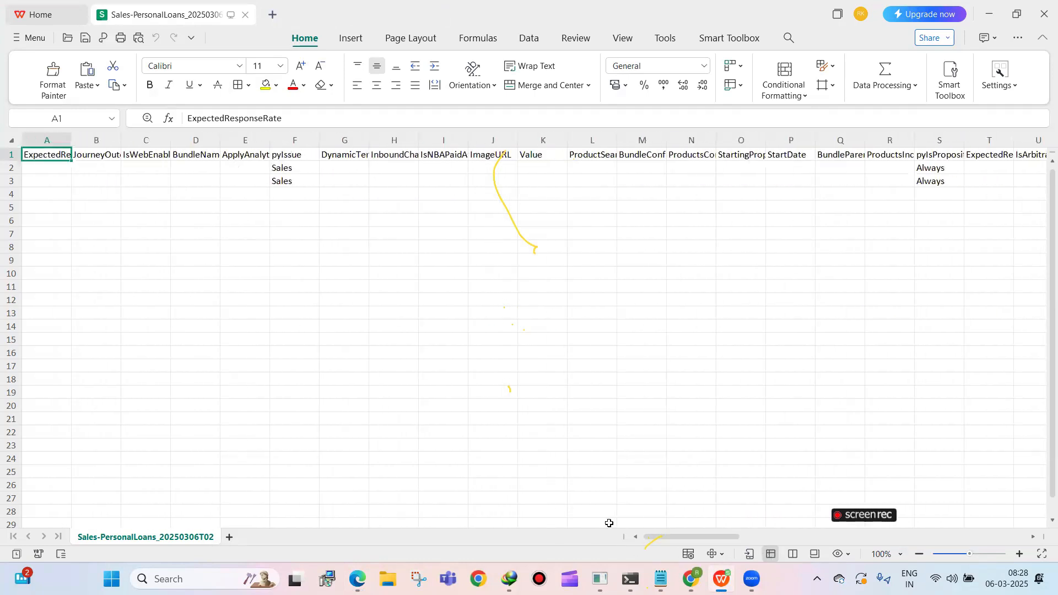
Duplicate the 1 Crore Personal Loan row from row 3 into the empty row 4
{"action": "left_click", "coordinate": [14, 179]}
{"action": "right_click", "coordinate": [14, 180]}
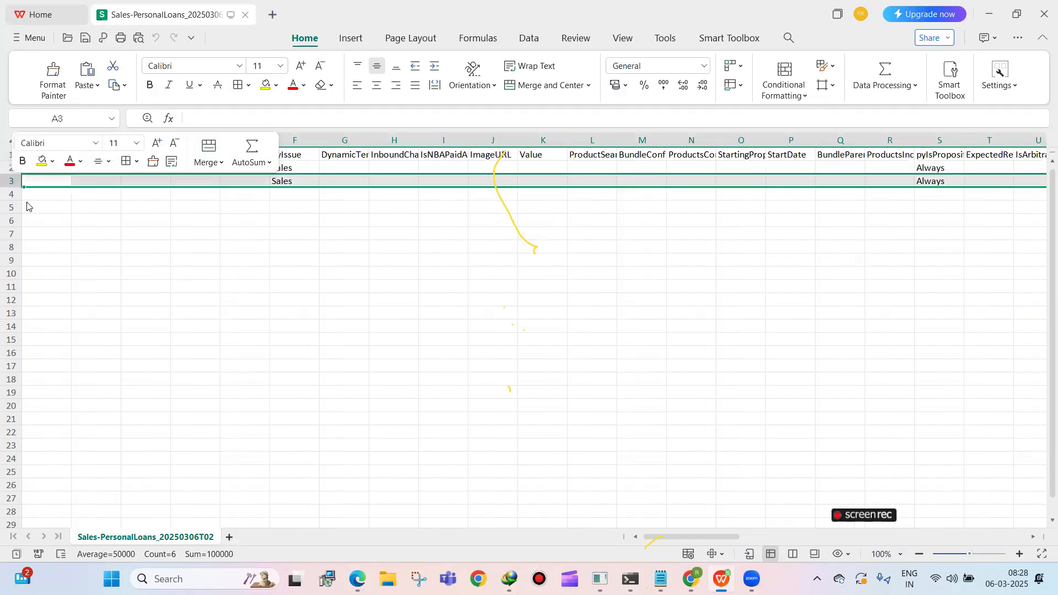
{"action": "left_click", "coordinate": [264, 279]}
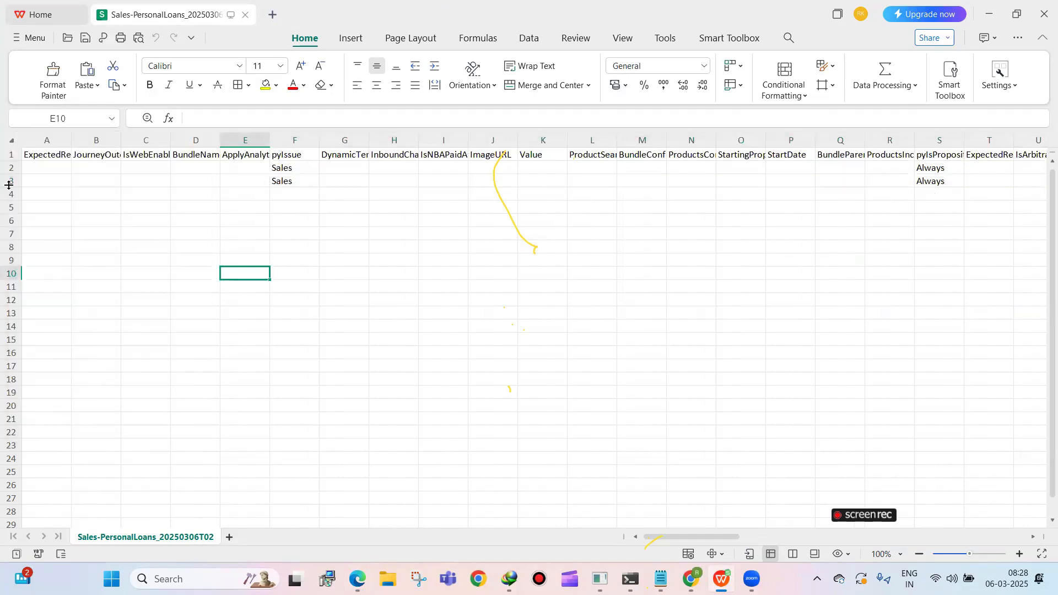
{"action": "left_click", "coordinate": [14, 179]}
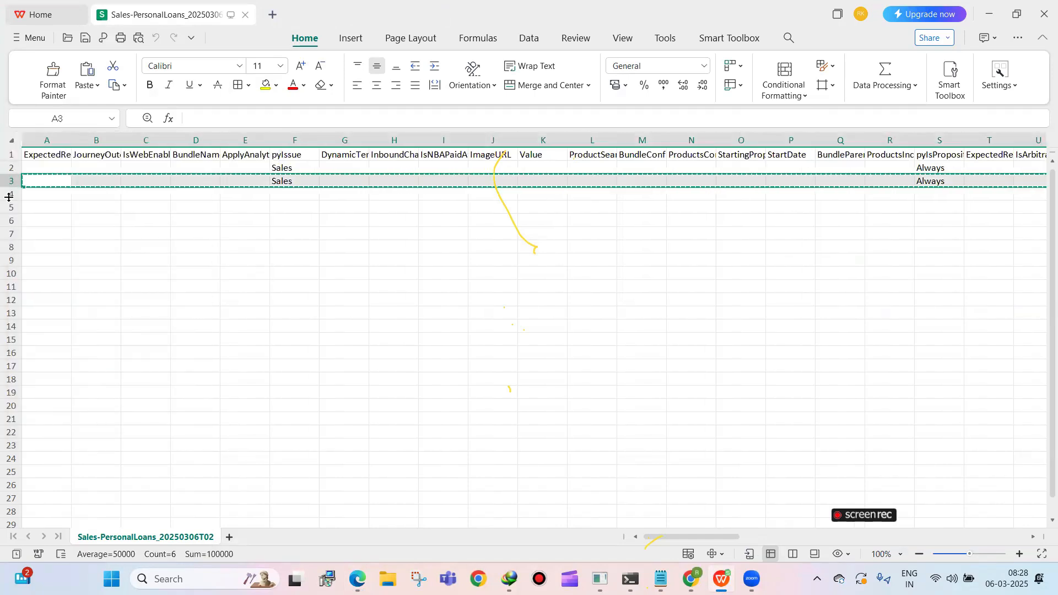
{"action": "left_click", "coordinate": [14, 194]}
{"action": "key", "text": "ctrl+v"}
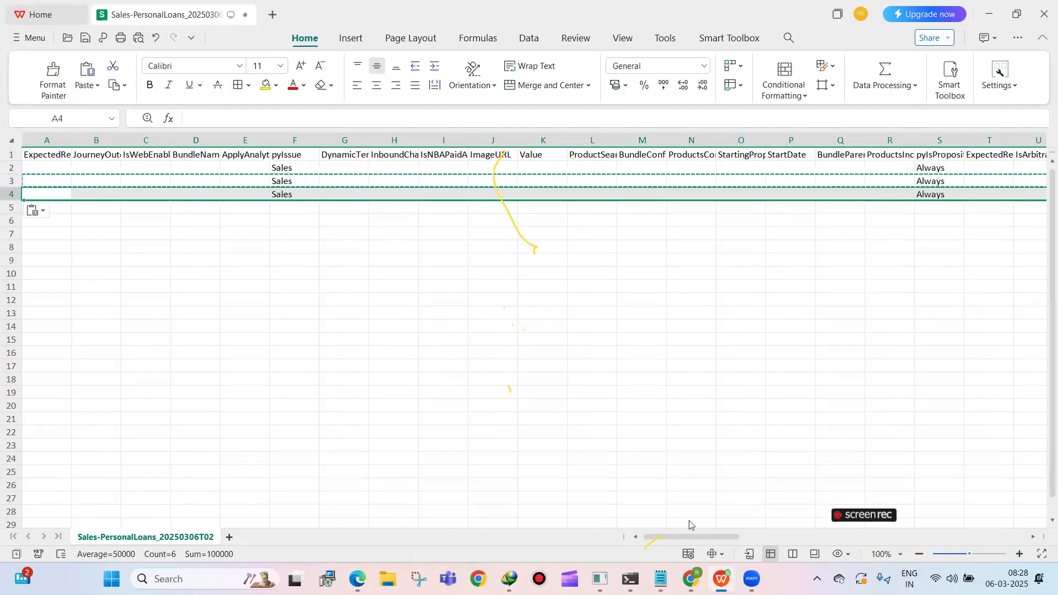
Change the pyName value in the duplicated row 4 to "20 lakhs personal loan"
{"action": "left_click_drag", "start_coordinate": [657, 539], "coordinate": [730, 537]}
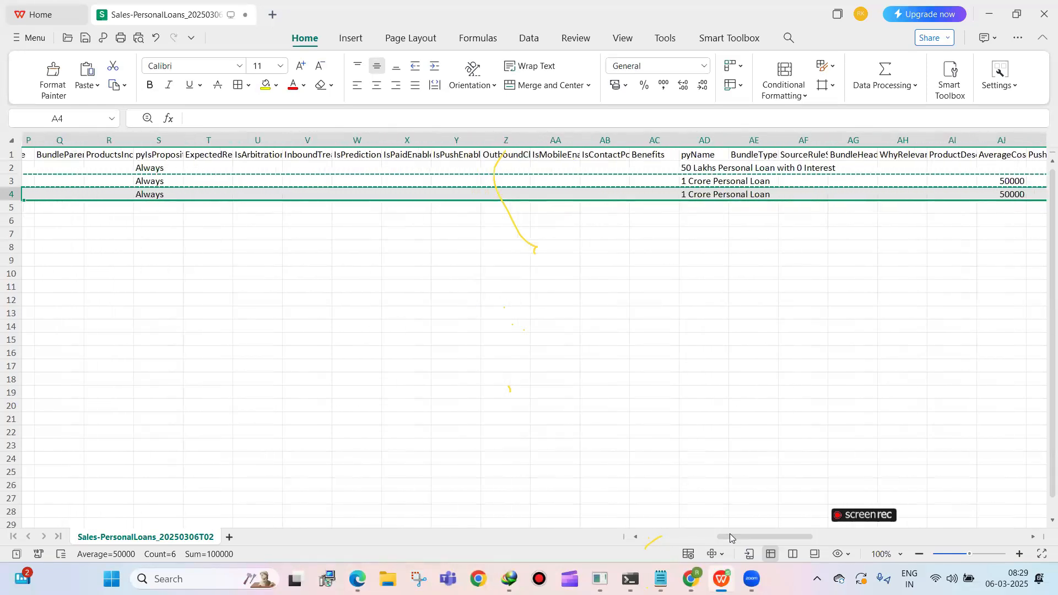
{"action": "double_click", "coordinate": [695, 194]}
{"action": "key", "text": "ctrl+a"}
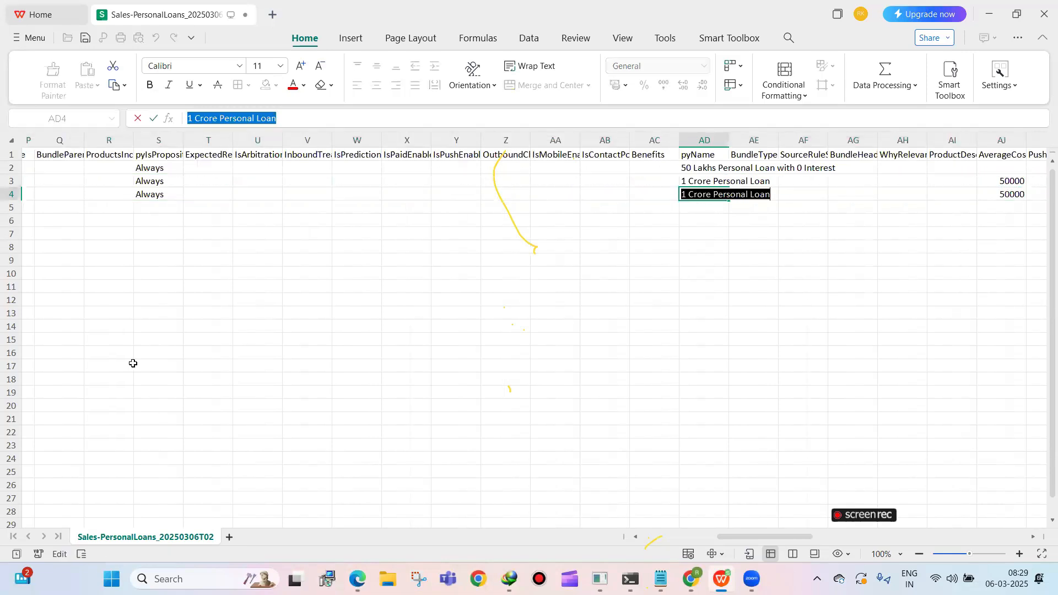
{"action": "type", "text": "20 lak"}
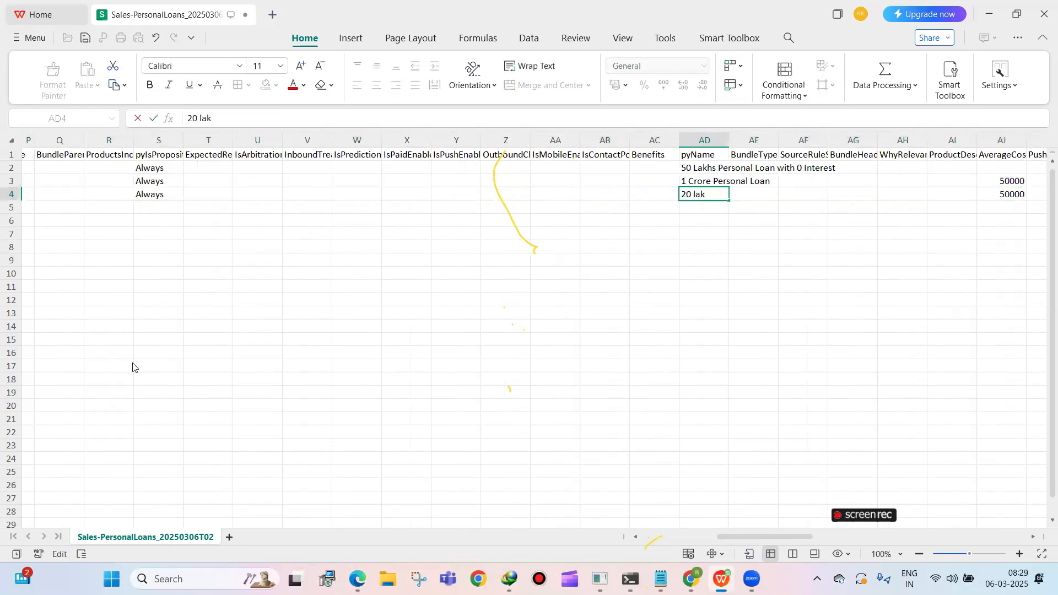
{"action": "type", "text": "hs personal loan"}
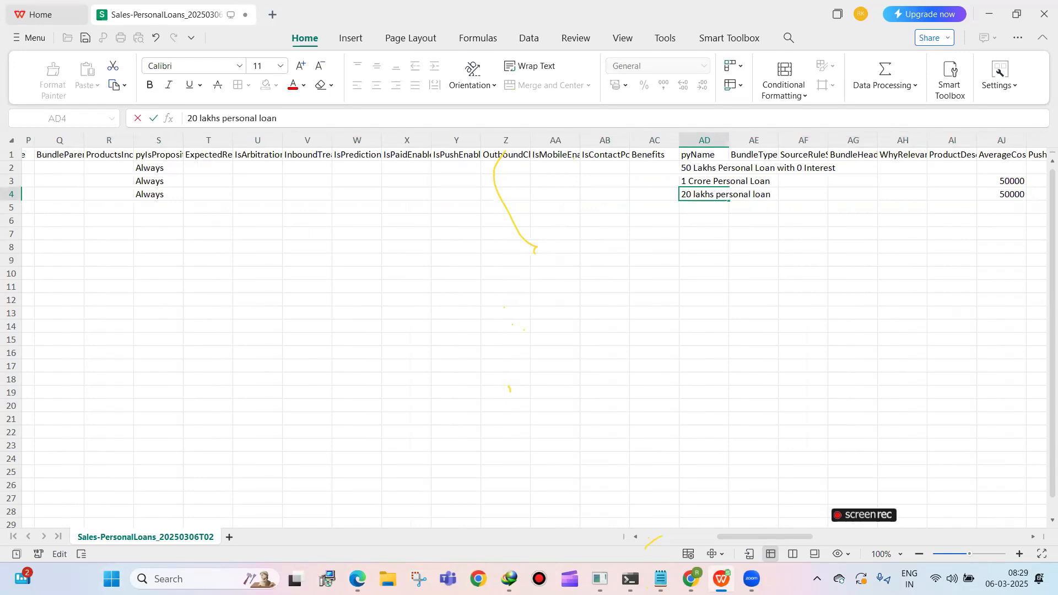
{"action": "left_click", "coordinate": [614, 394]}
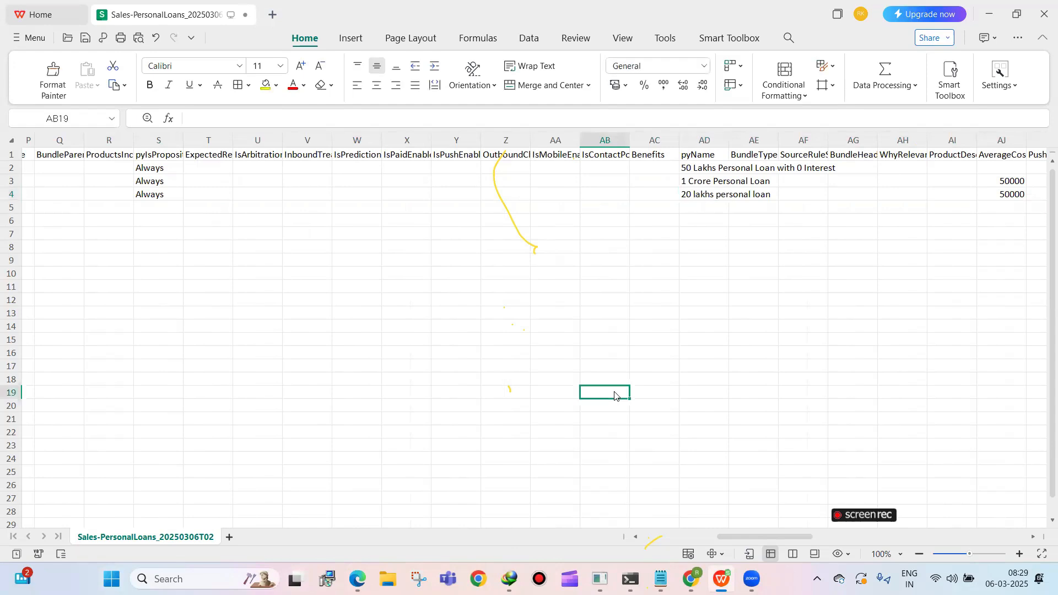
Set the MonthlyEMI value of the 20 lakhs personal loan row to 20000
{"action": "left_click_drag", "start_coordinate": [745, 537], "coordinate": [828, 538]}
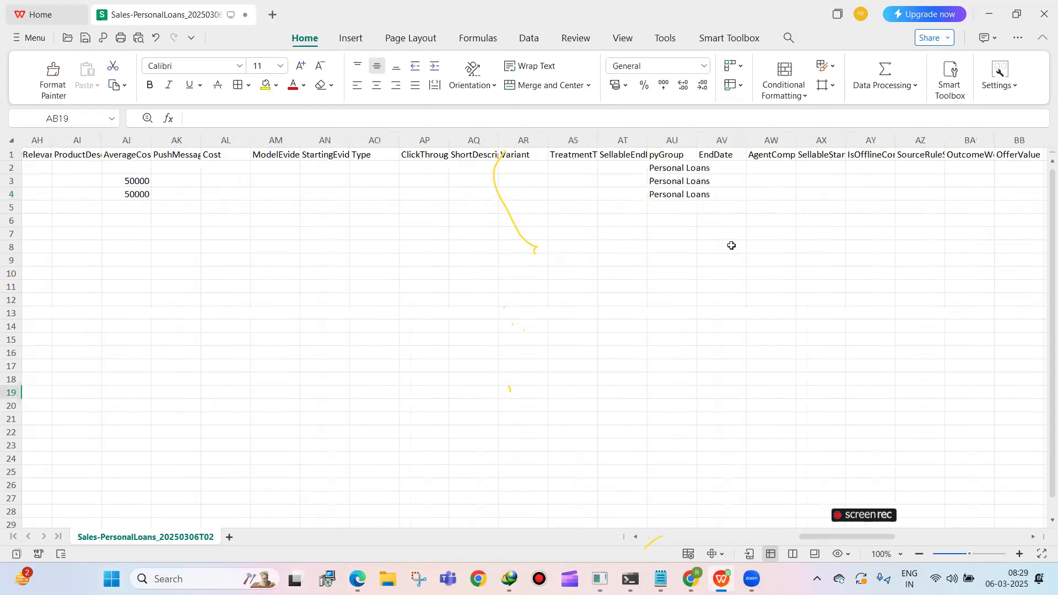
{"action": "double_click", "coordinate": [124, 193]}
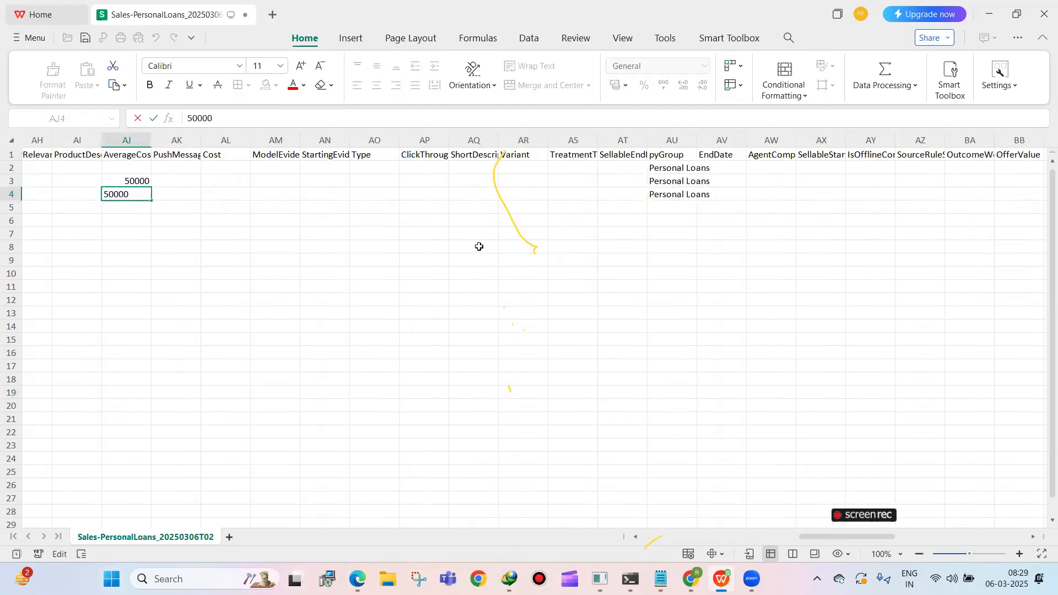
{"action": "left_click_drag", "start_coordinate": [819, 536], "coordinate": [861, 538]}
{"action": "scroll", "coordinate": [865, 535], "scroll_direction": "right", "scroll_amount": 8}
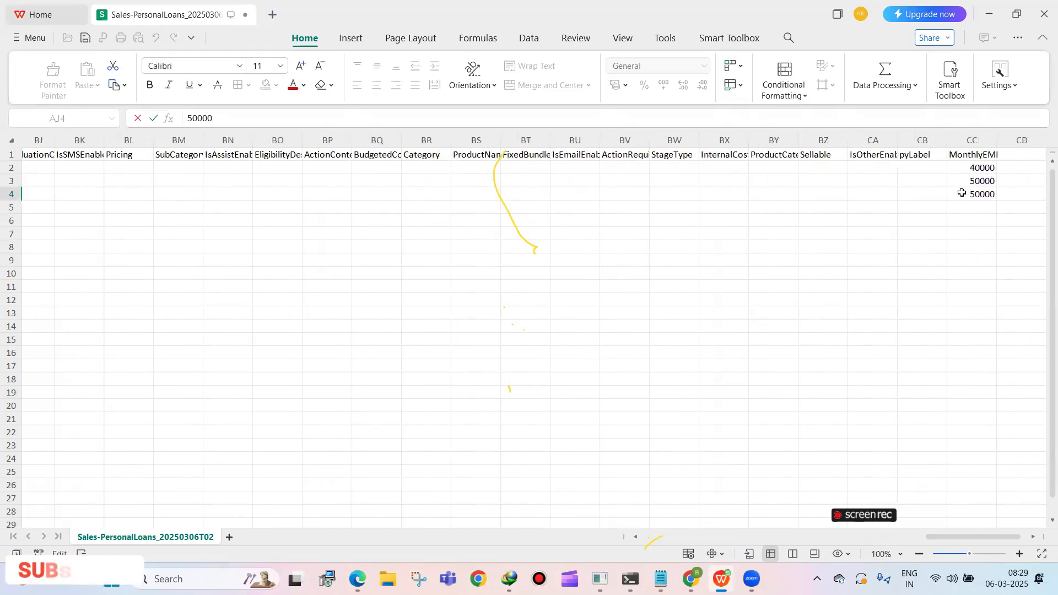
{"action": "left_click", "coordinate": [961, 192]}
{"action": "type", "text": "2"}
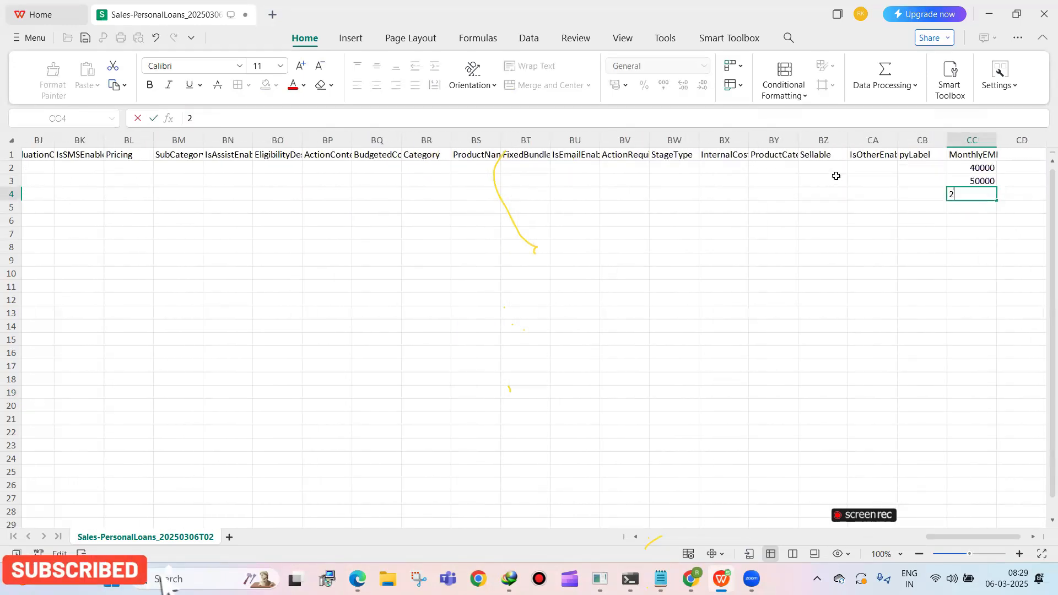
{"action": "type", "text": "0000"}
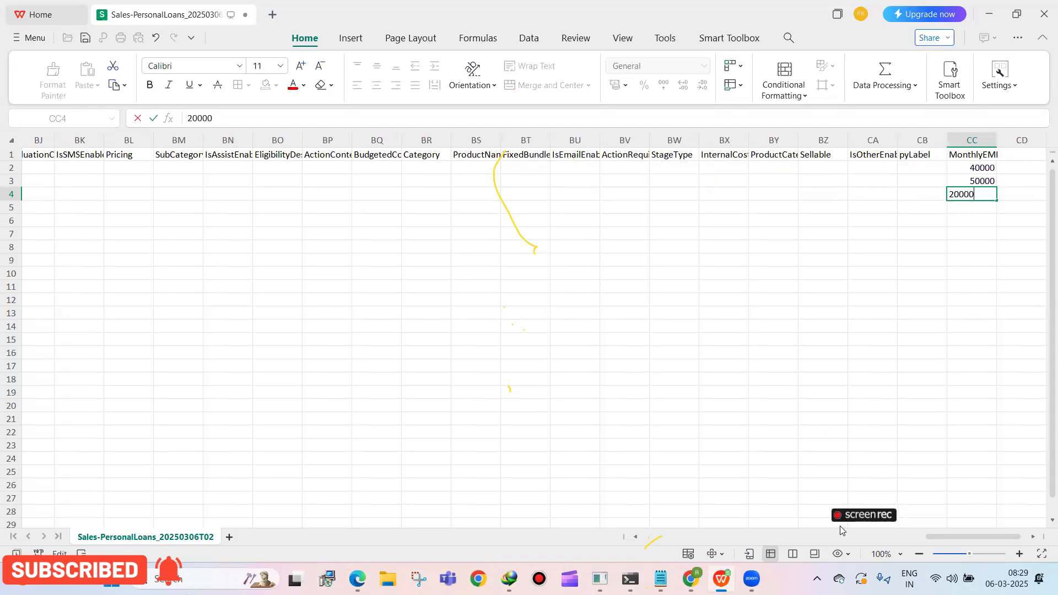
Review the pyIssue column of the proposition rows and fit the pyGroup column width to its contents
{"action": "scroll", "coordinate": [824, 532], "scroll_direction": "left", "scroll_amount": 8}
{"action": "scroll", "coordinate": [810, 534], "scroll_direction": "left", "scroll_amount": 8}
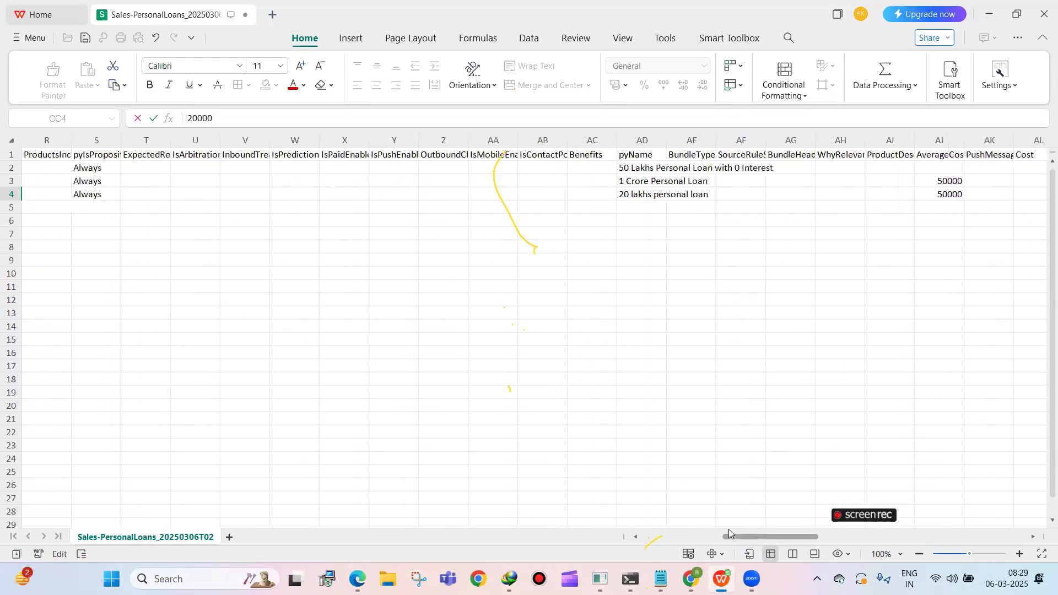
{"action": "left_click_drag", "start_coordinate": [728, 532], "coordinate": [595, 513]}
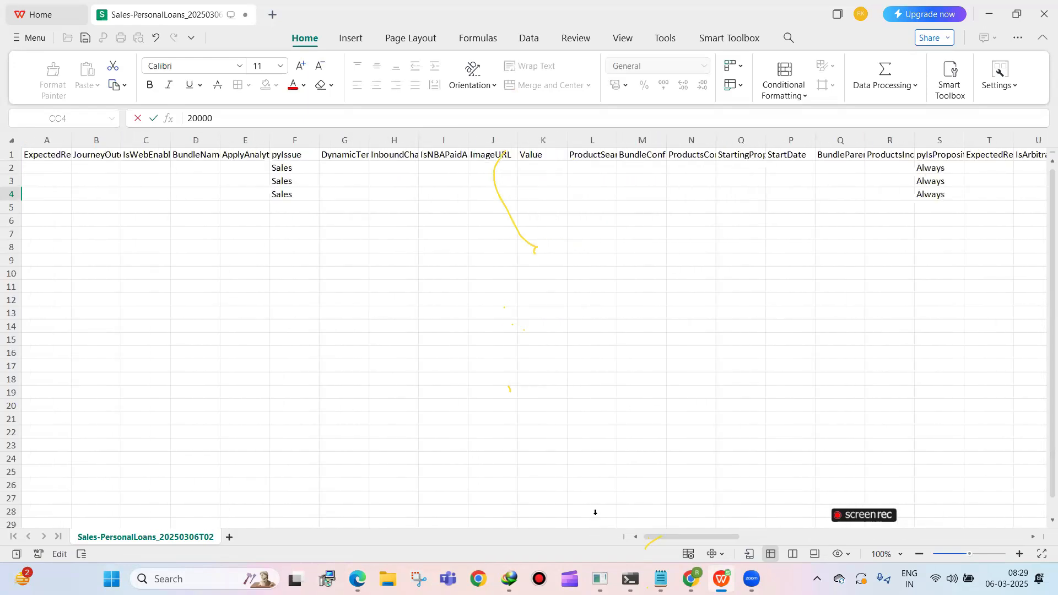
{"action": "left_click", "coordinate": [279, 156]}
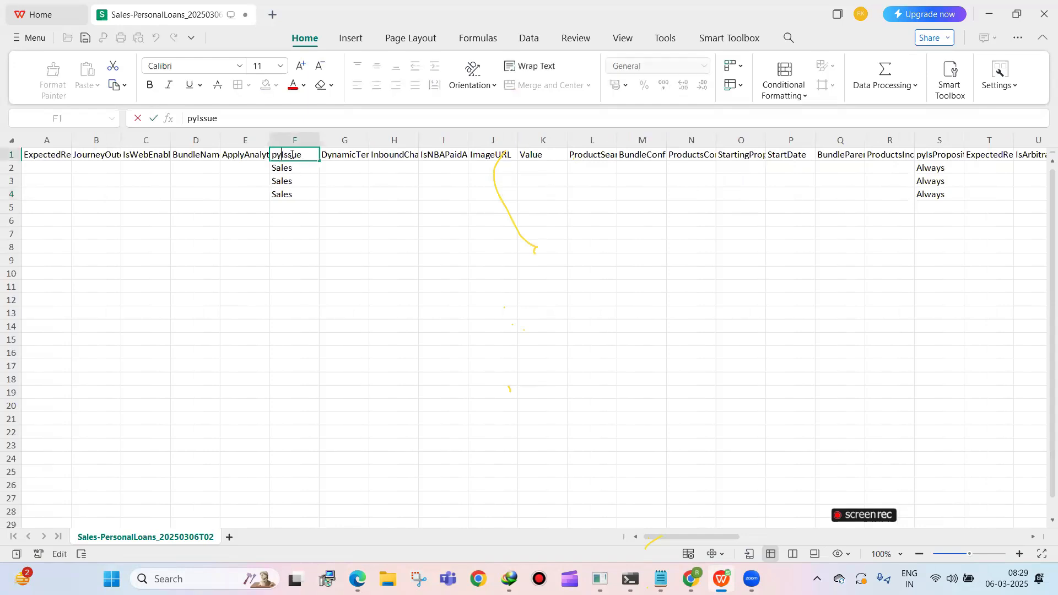
{"action": "left_click", "coordinate": [308, 168]}
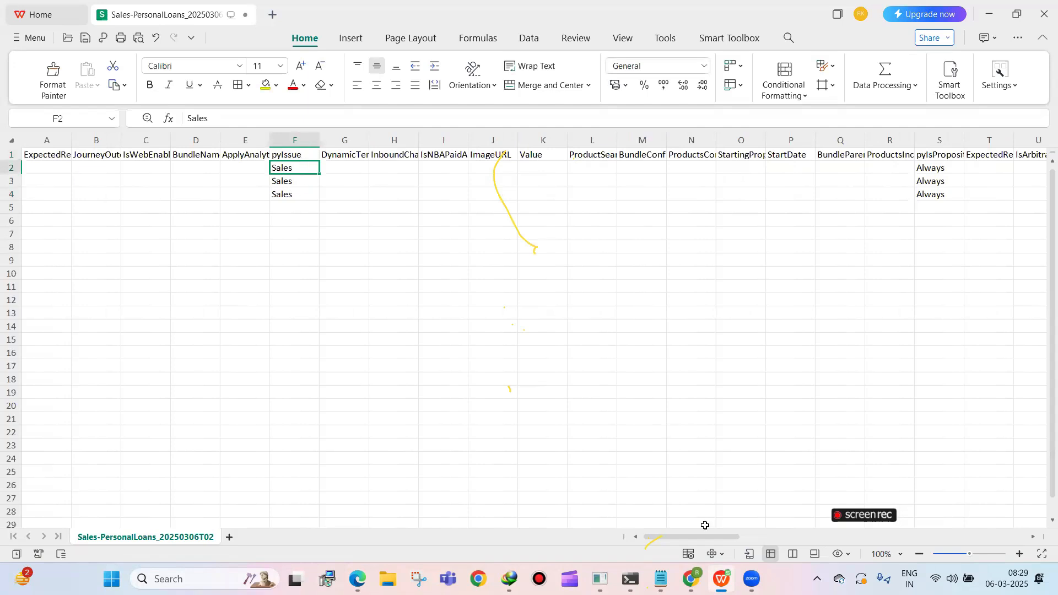
{"action": "left_click_drag", "start_coordinate": [727, 536], "coordinate": [866, 524]}
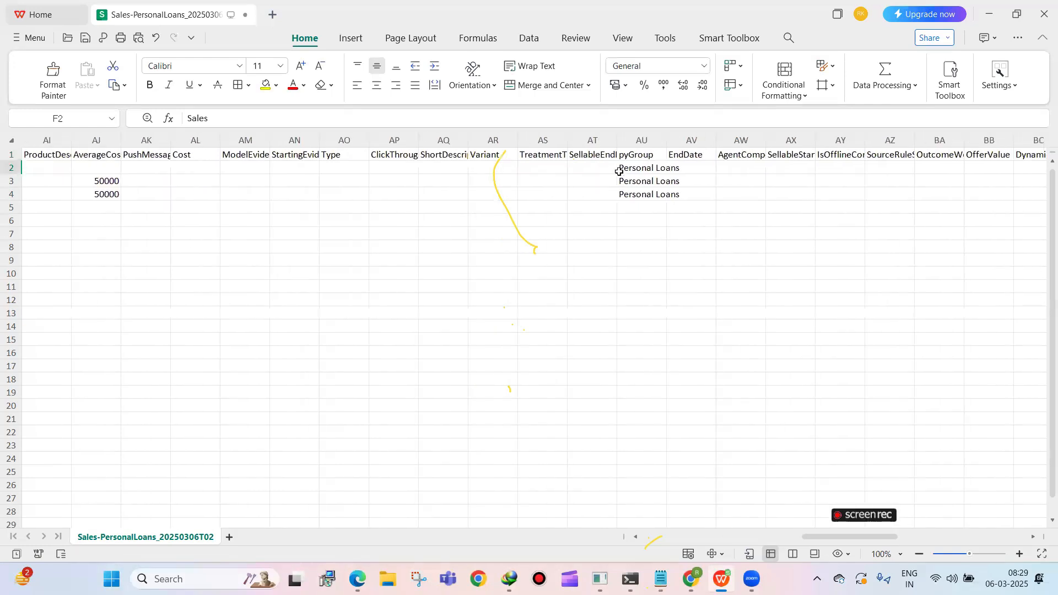
{"action": "left_click", "coordinate": [641, 140]}
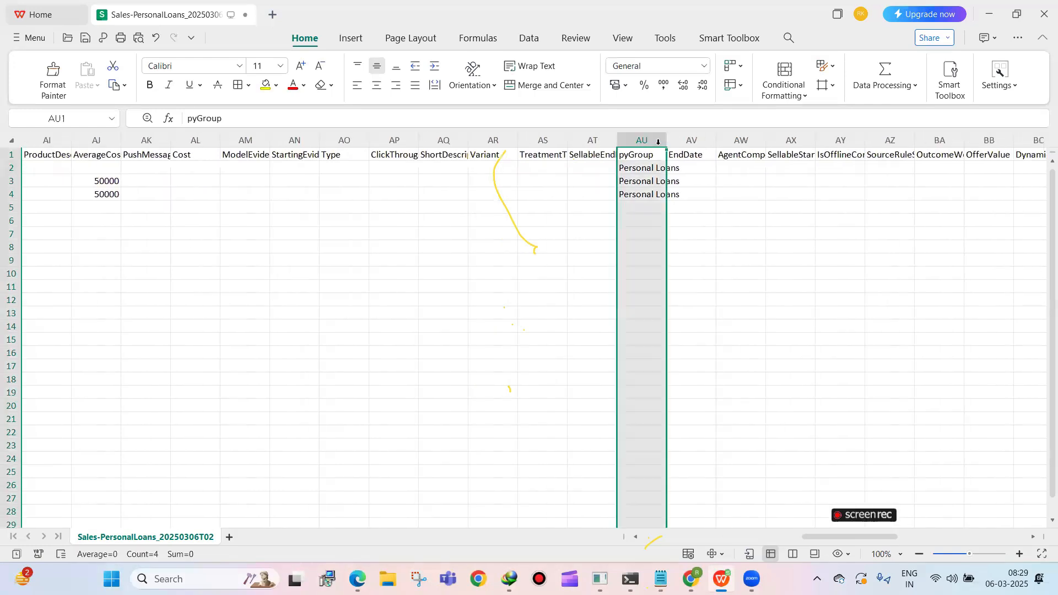
{"action": "double_click", "coordinate": [666, 169]}
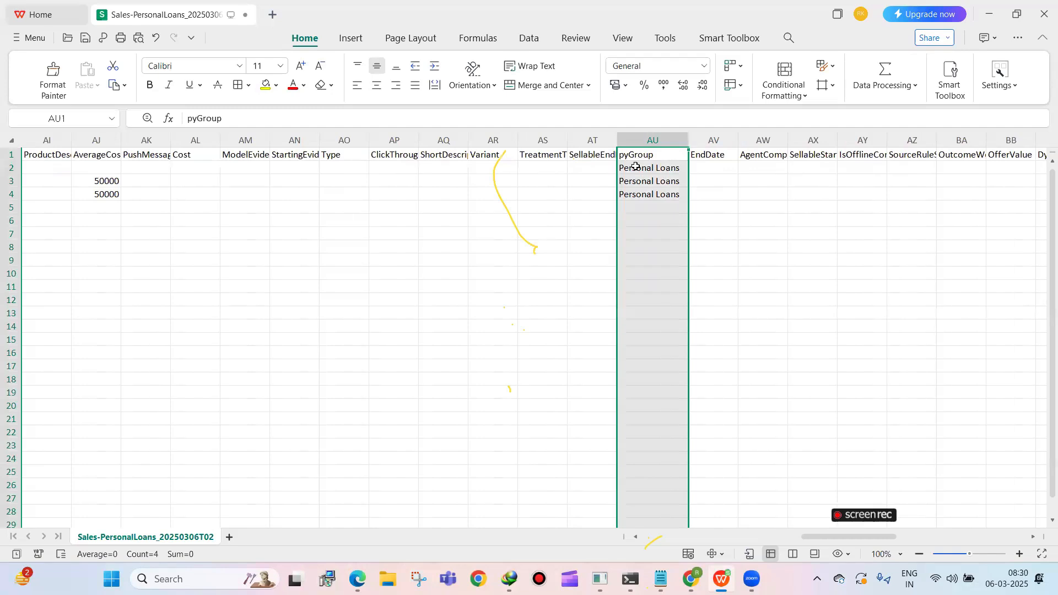
Fit the pyName column width to its contents so the full proposition names can be read
{"action": "left_click_drag", "start_coordinate": [663, 532], "coordinate": [798, 520]}
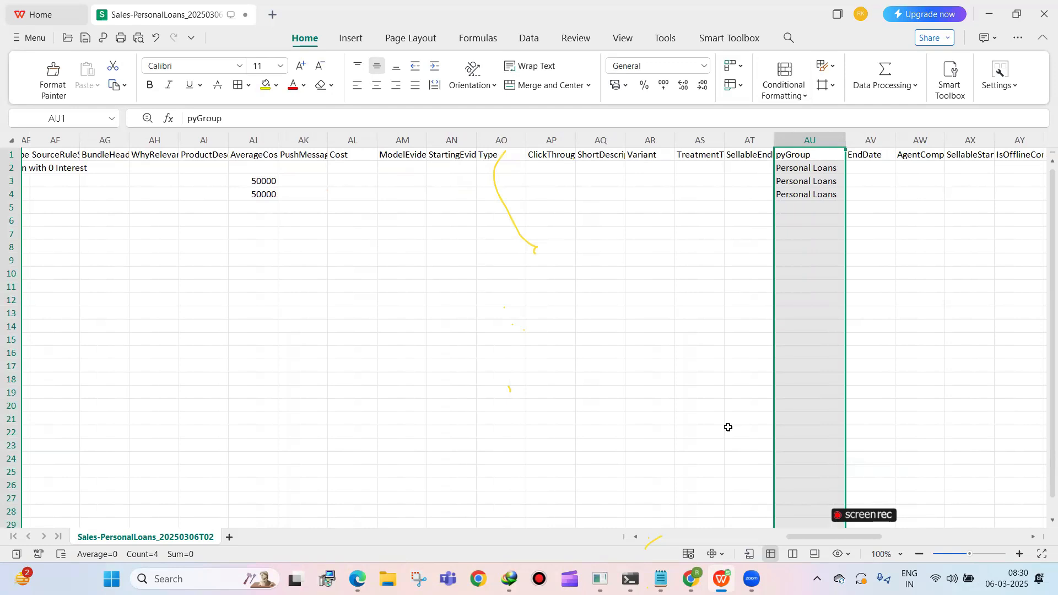
{"action": "left_click_drag", "start_coordinate": [802, 536], "coordinate": [720, 428]}
{"action": "left_click", "coordinate": [739, 137]}
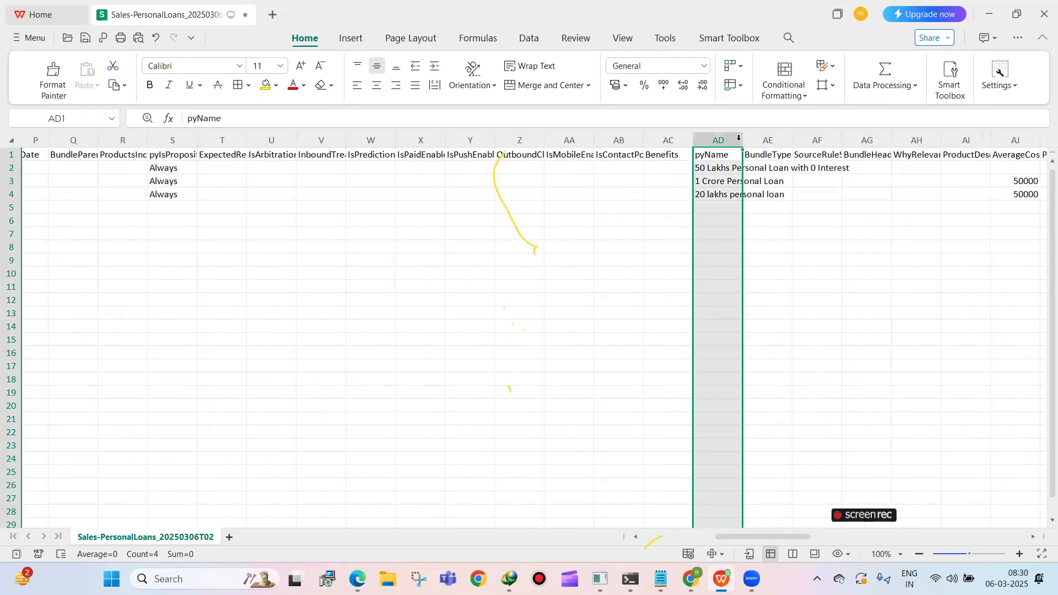
{"action": "double_click", "coordinate": [737, 142]}
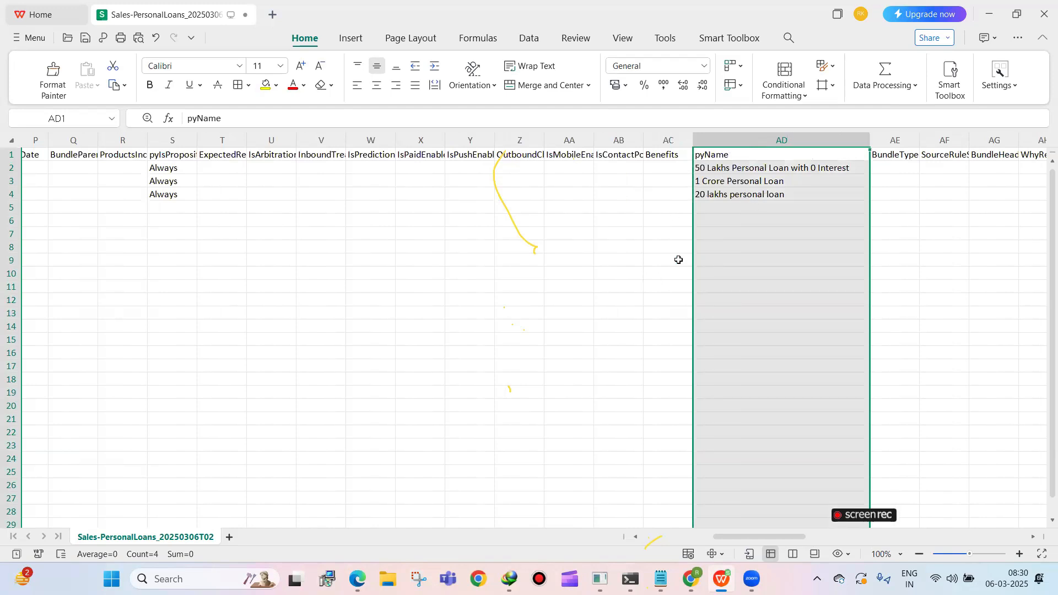
Save the edited propositions file, keeping it in CSV format
{"action": "left_click_drag", "start_coordinate": [731, 535], "coordinate": [600, 530]}
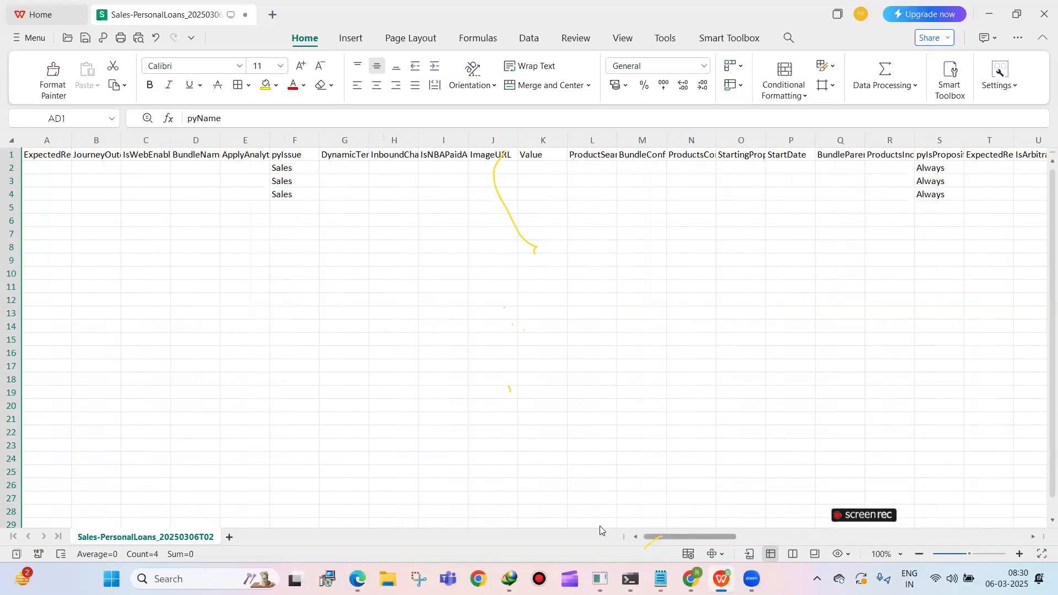
{"action": "left_click_drag", "start_coordinate": [677, 534], "coordinate": [771, 534]}
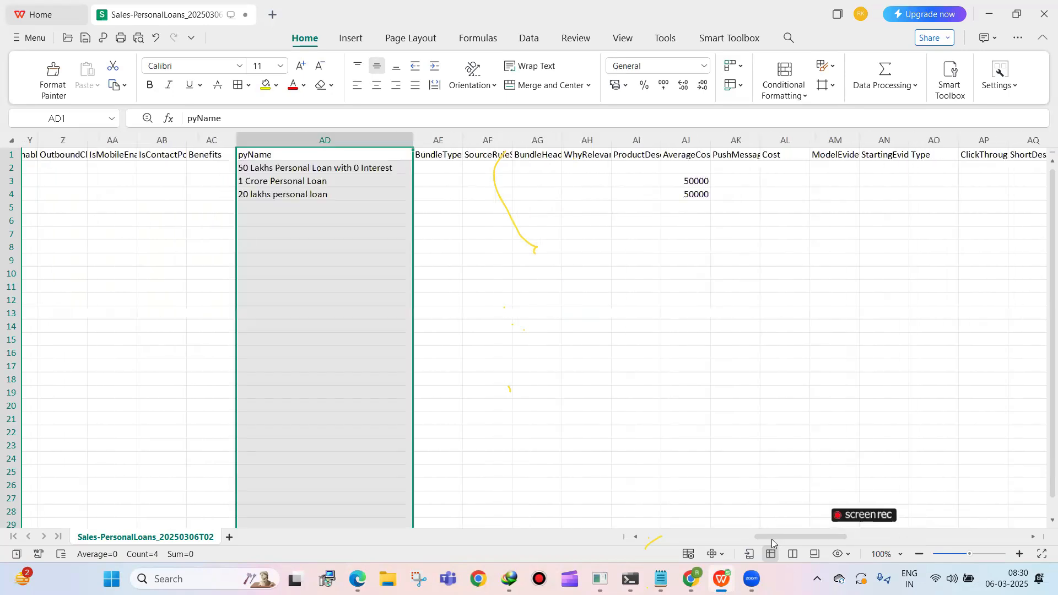
{"action": "left_click_drag", "start_coordinate": [760, 533], "coordinate": [632, 510]}
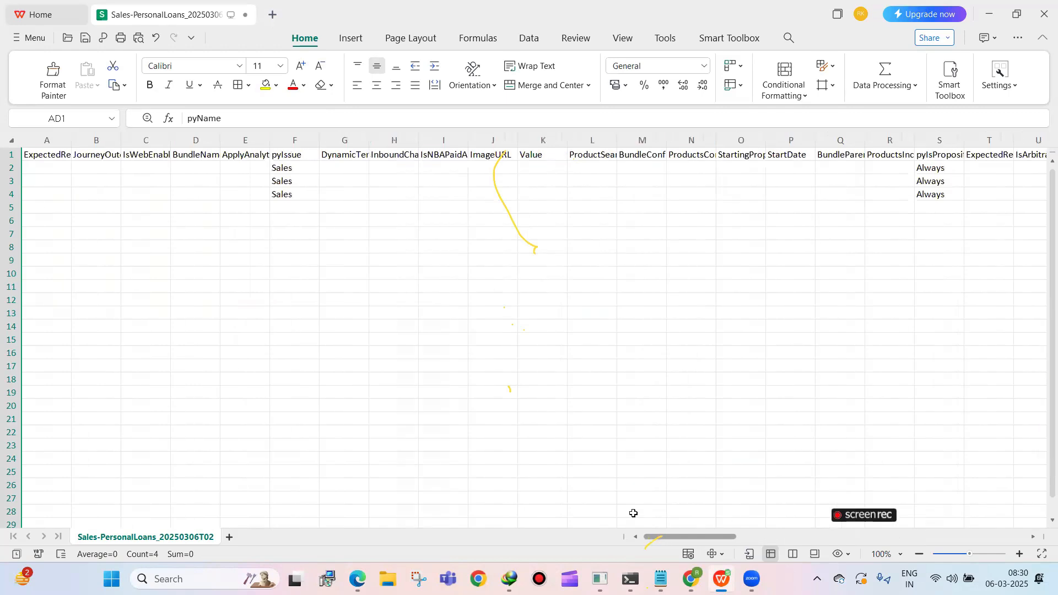
{"action": "left_click", "coordinate": [397, 231]}
{"action": "key", "text": "ctrl+s"}
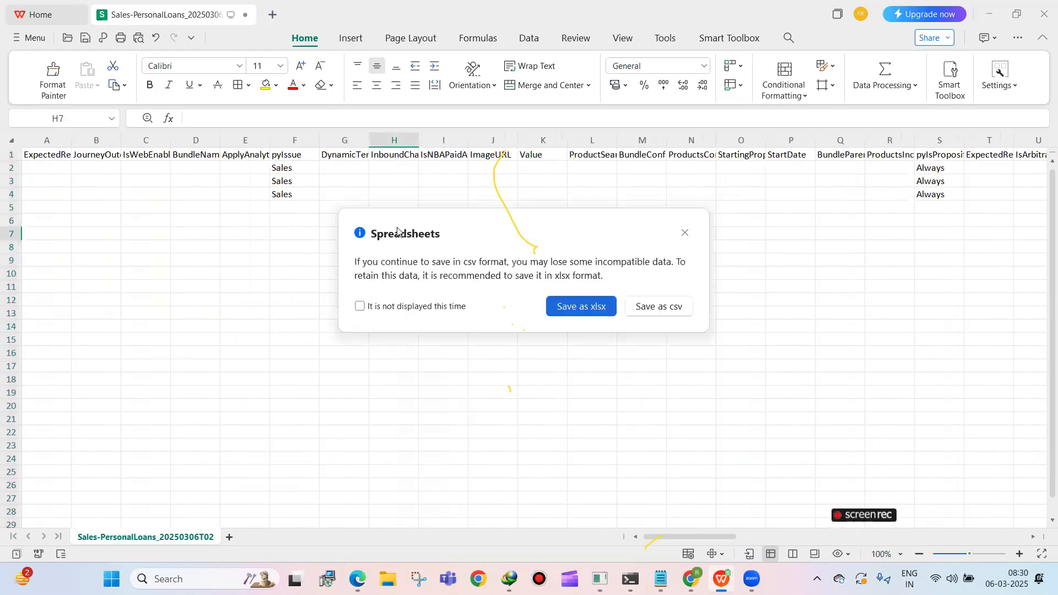
{"action": "left_click", "coordinate": [667, 306]}
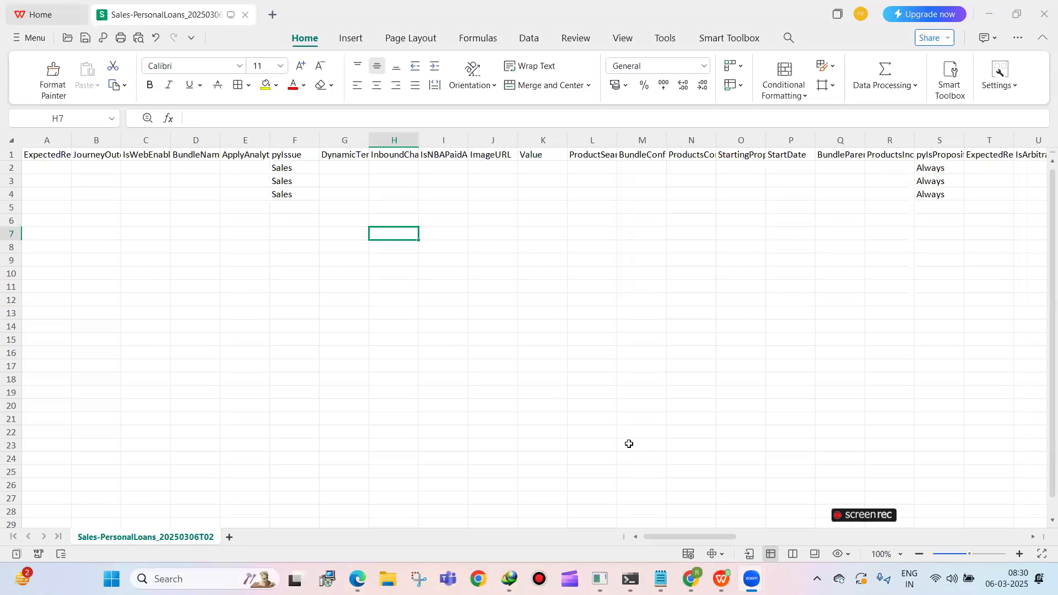
{"action": "mouse_move", "coordinate": [690, 578]}
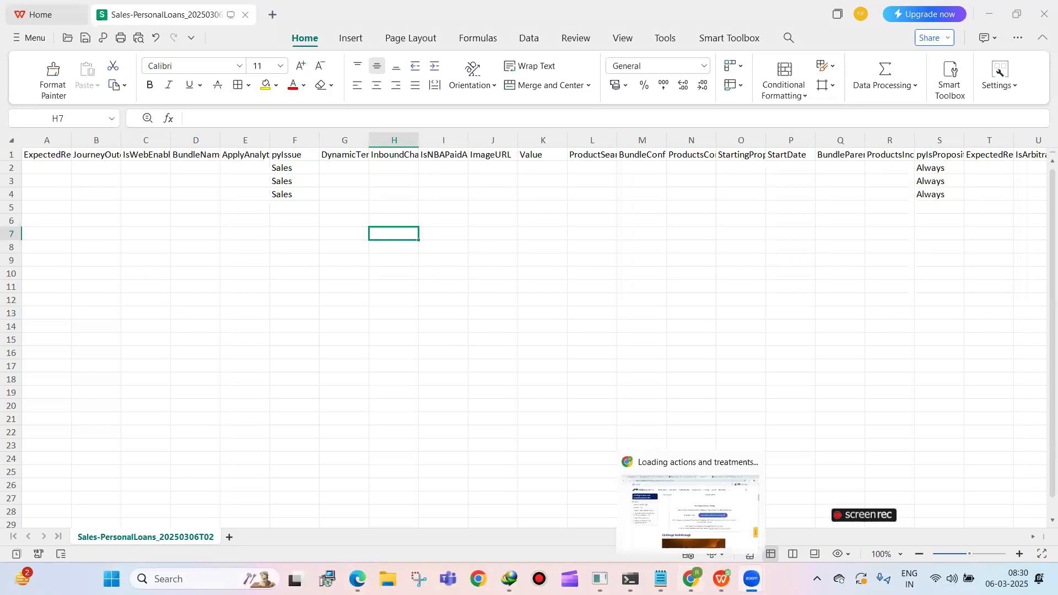
{"action": "left_click", "coordinate": [679, 498]}
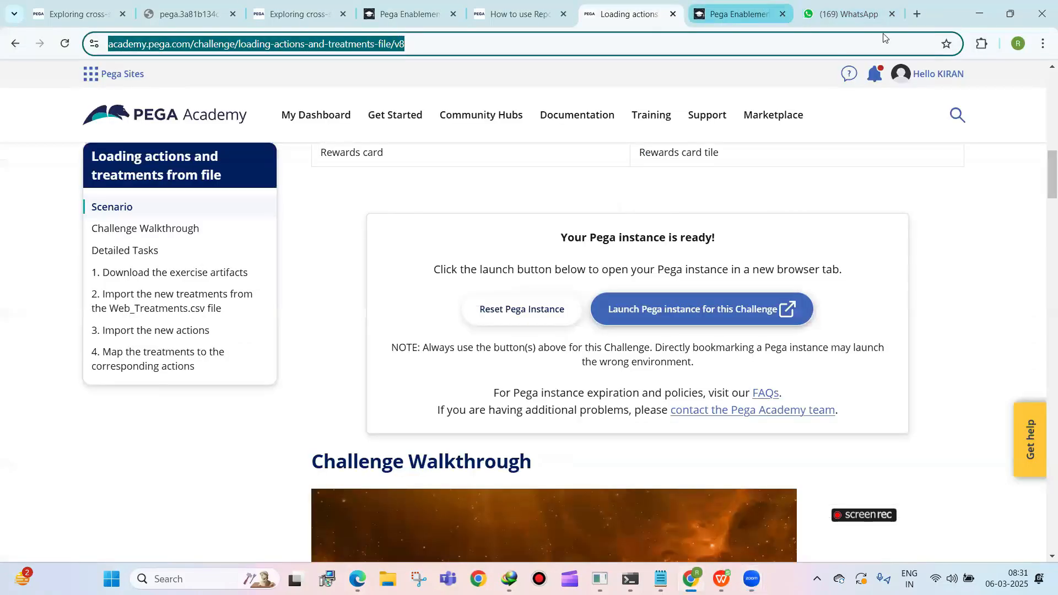
{"action": "left_click", "coordinate": [892, 15]}
{"action": "left_click", "coordinate": [749, 14]}
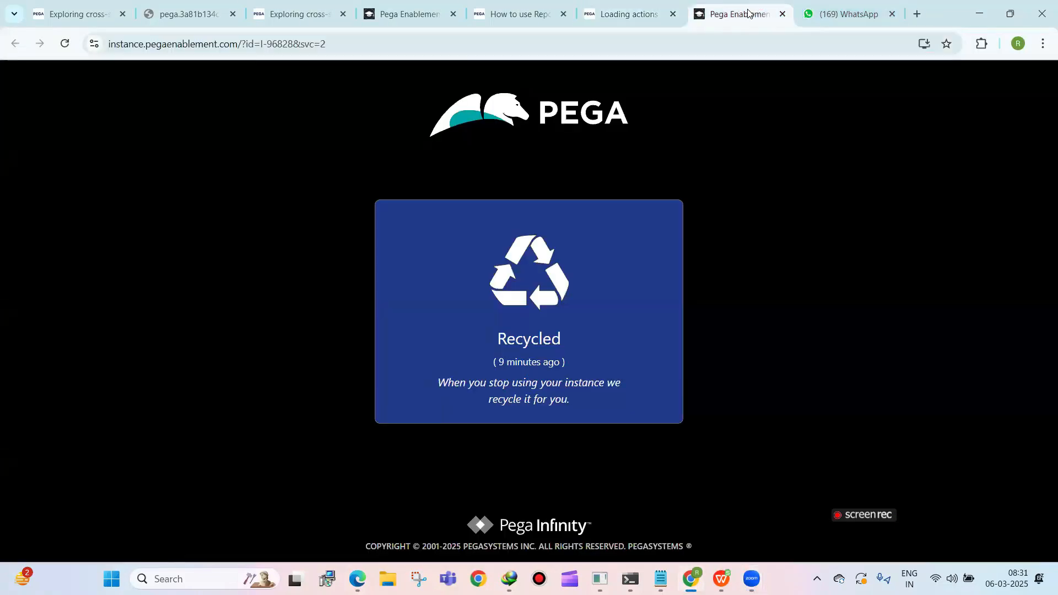
{"action": "left_click", "coordinate": [749, 14]}
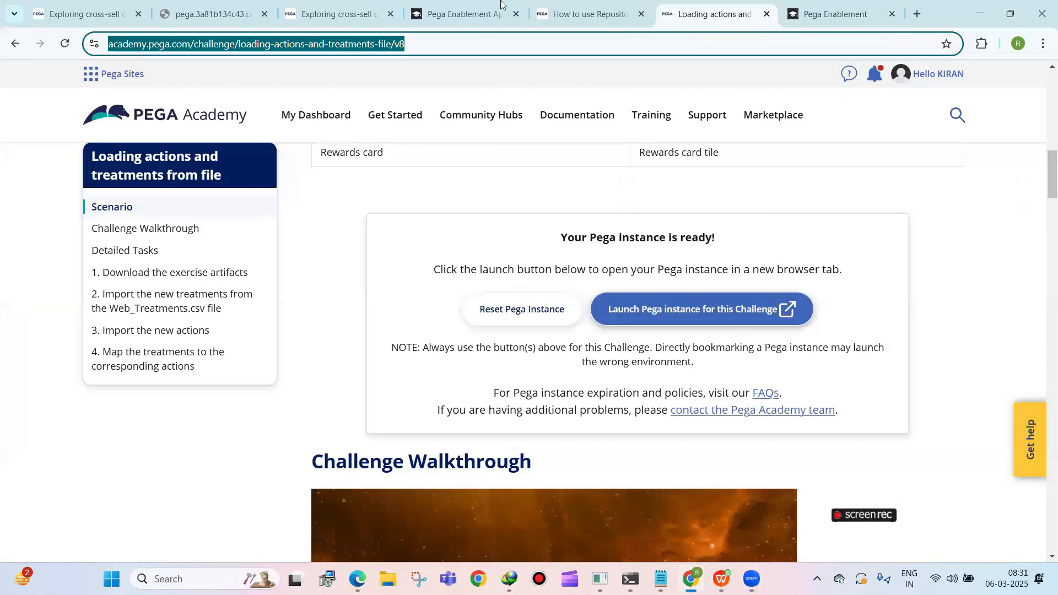
{"action": "left_click", "coordinate": [457, 12]}
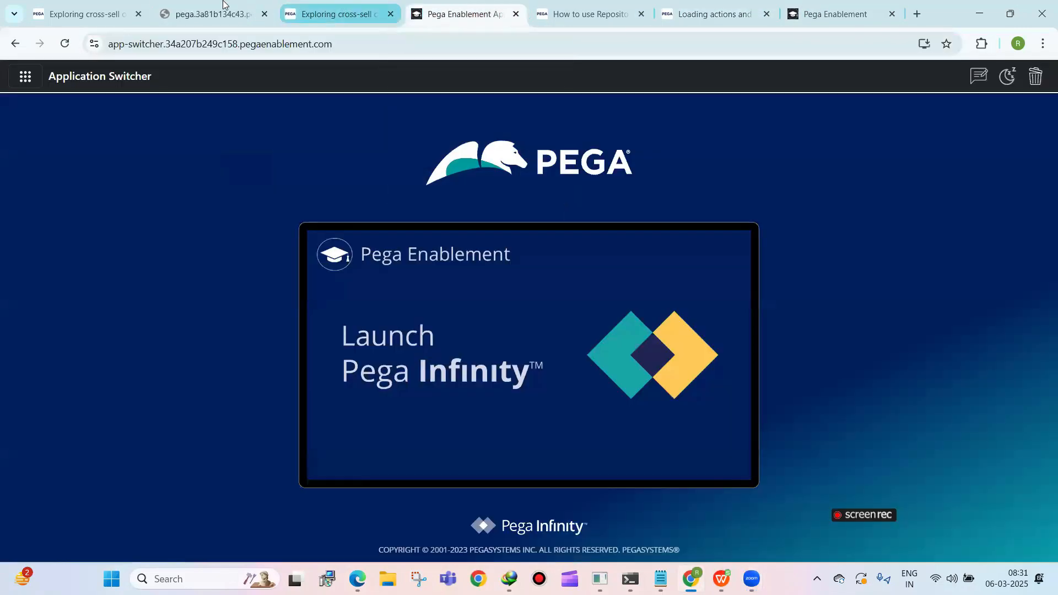
{"action": "left_click", "coordinate": [223, 4]}
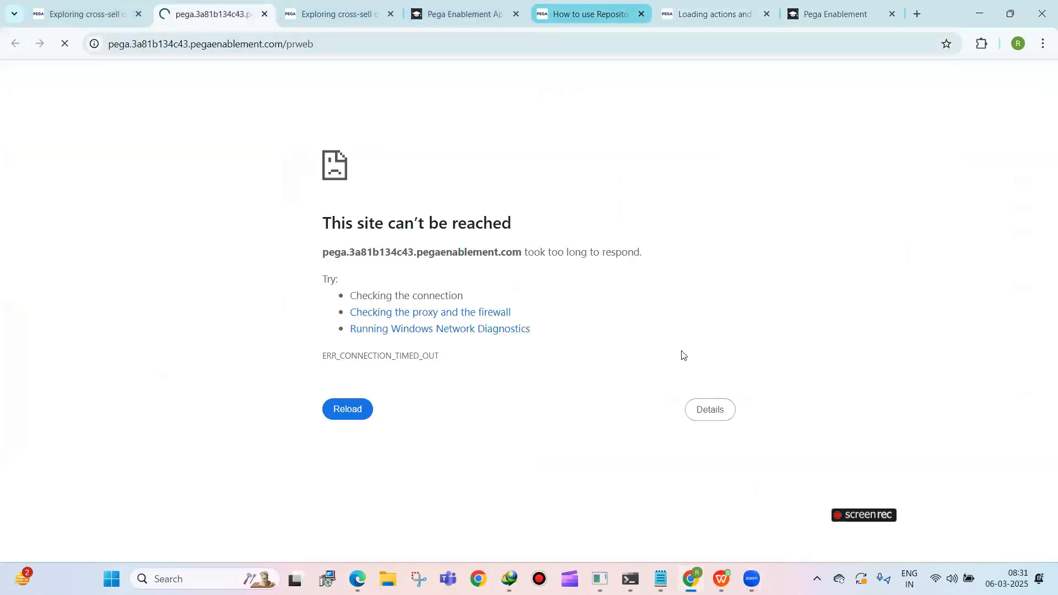
{"action": "left_click", "coordinate": [491, 20]}
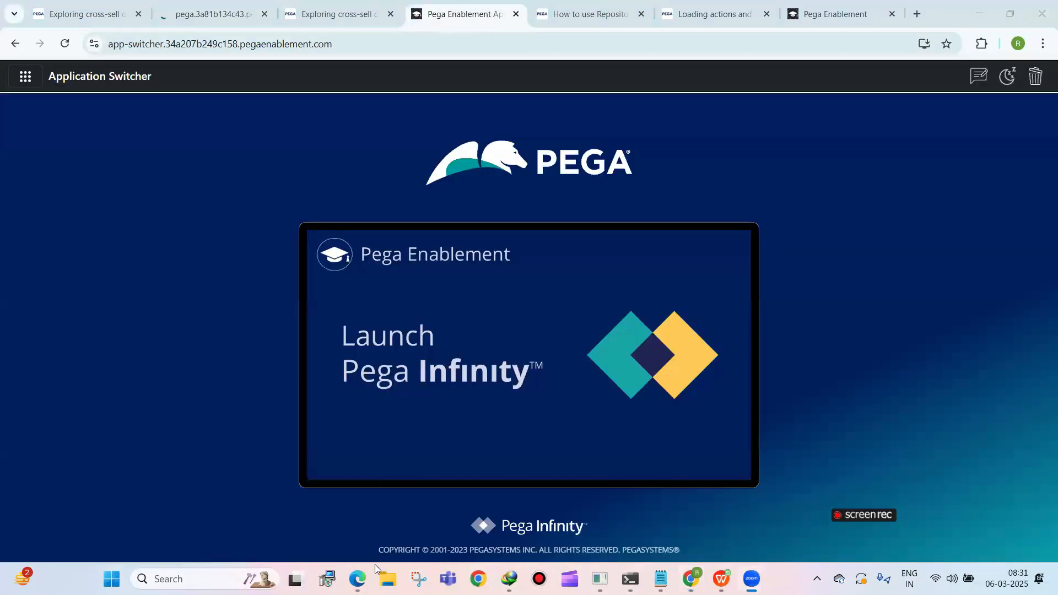
Switch to Pega Dev Studio in Edge and load Sales-PersonalLoans_20250306T025821.899 GMT.csv as the file to import
{"action": "mouse_move", "coordinate": [357, 578]}
{"action": "left_click", "coordinate": [329, 507]}
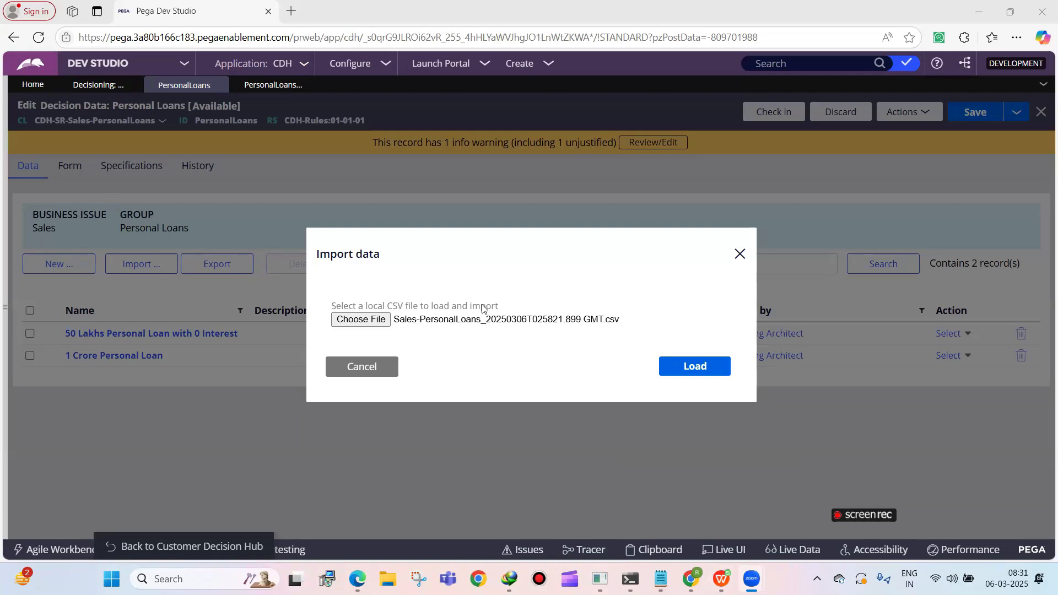
{"action": "left_click", "coordinate": [696, 366]}
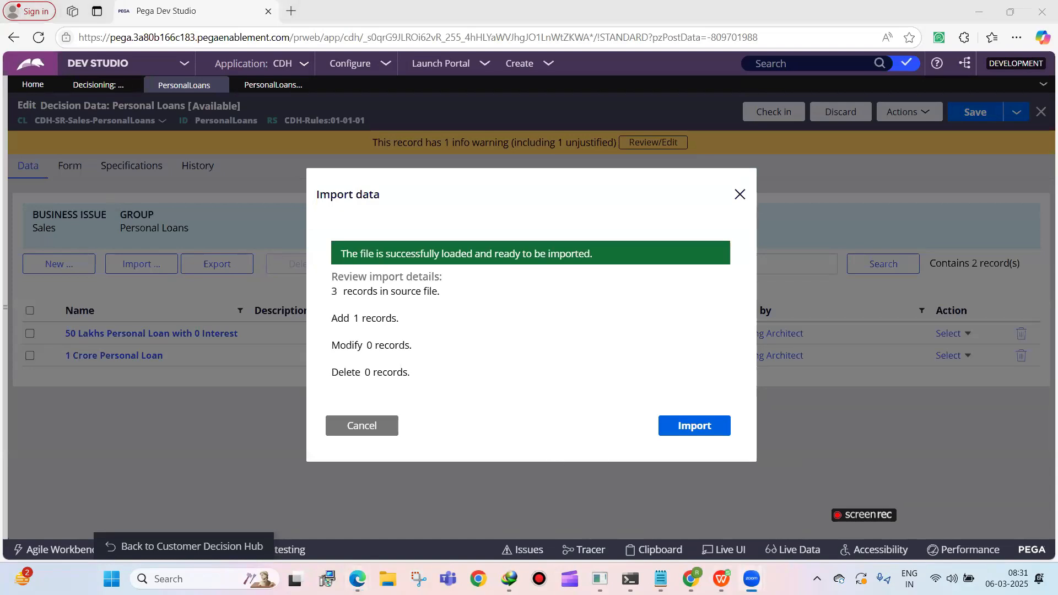
Switch to WPS Office, review the pyIsPropositionActive values of the proposition rows with the column widened to fit, and close the spreadsheet
{"action": "mouse_move", "coordinate": [721, 578]}
{"action": "left_click", "coordinate": [722, 579]}
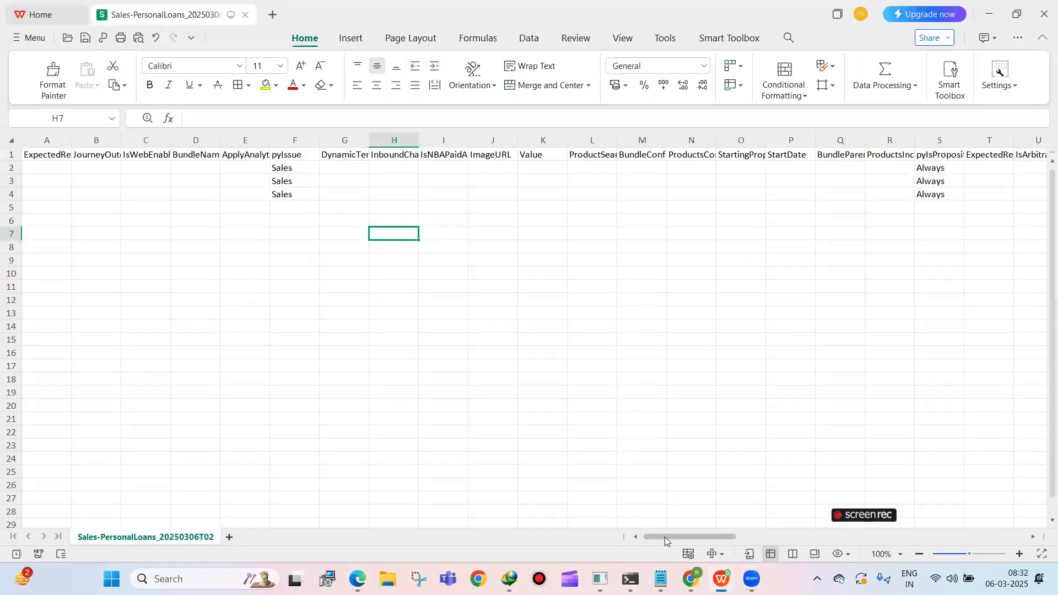
{"action": "scroll", "coordinate": [677, 537], "scroll_direction": "right", "scroll_amount": 3}
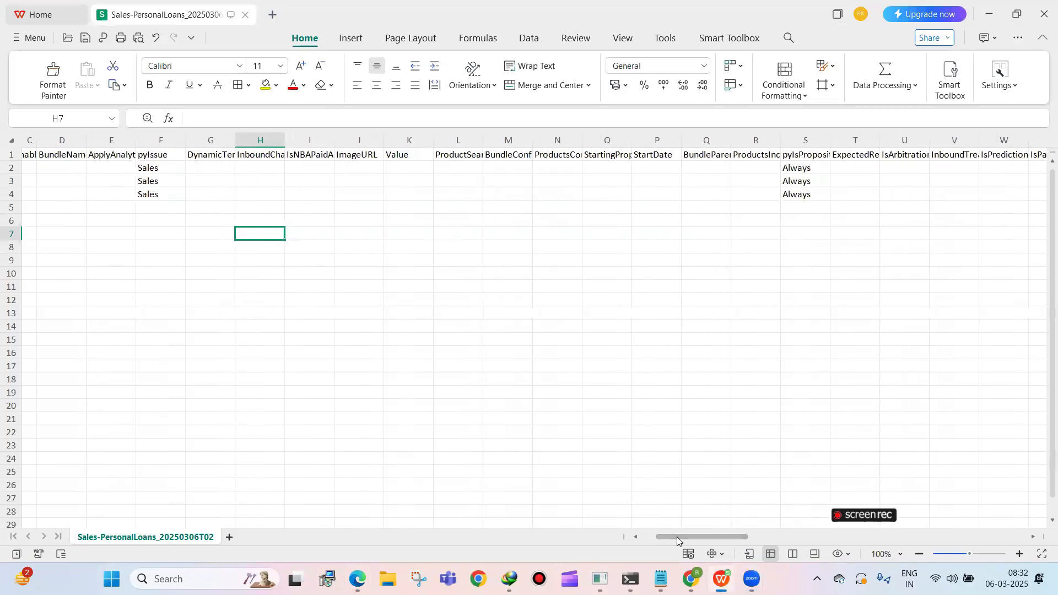
{"action": "left_click", "coordinate": [798, 139]}
{"action": "double_click", "coordinate": [831, 139]}
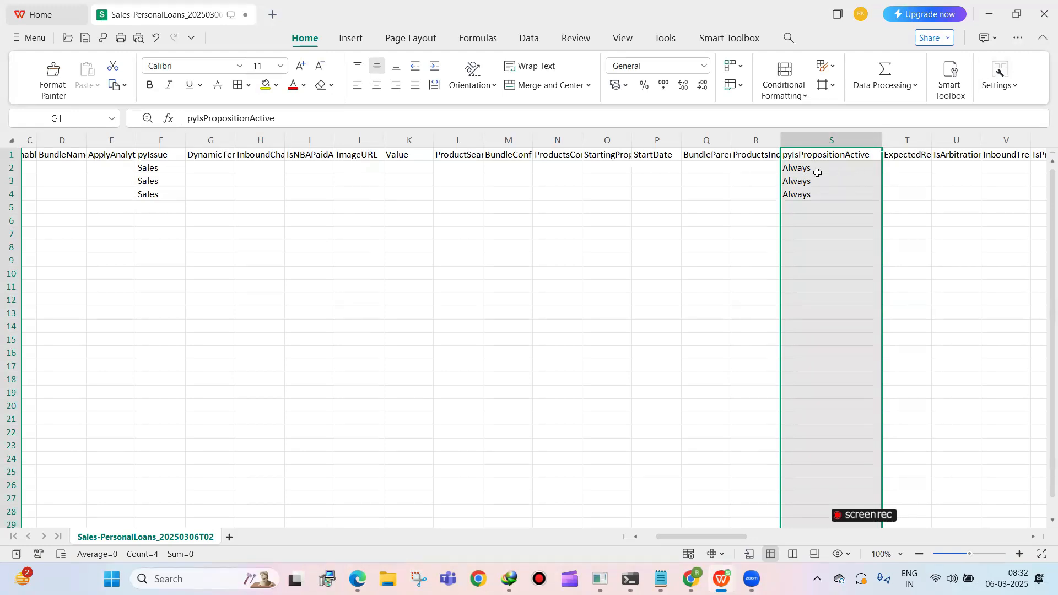
{"action": "left_click", "coordinate": [798, 166]}
{"action": "left_click_drag", "start_coordinate": [799, 177], "coordinate": [799, 187]}
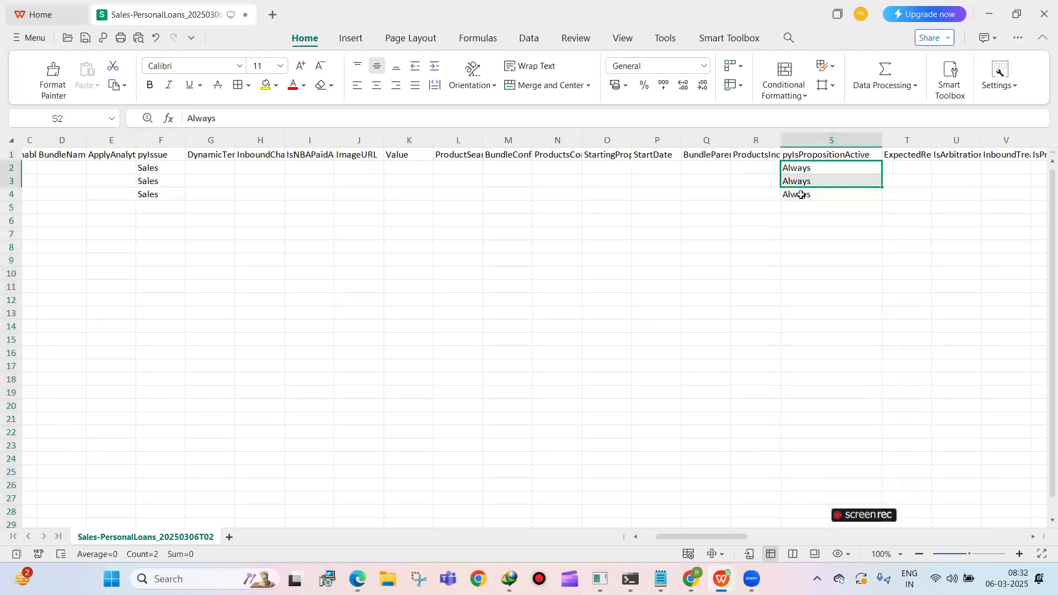
{"action": "left_click", "coordinate": [1043, 15]}
{"action": "left_click", "coordinate": [570, 305]}
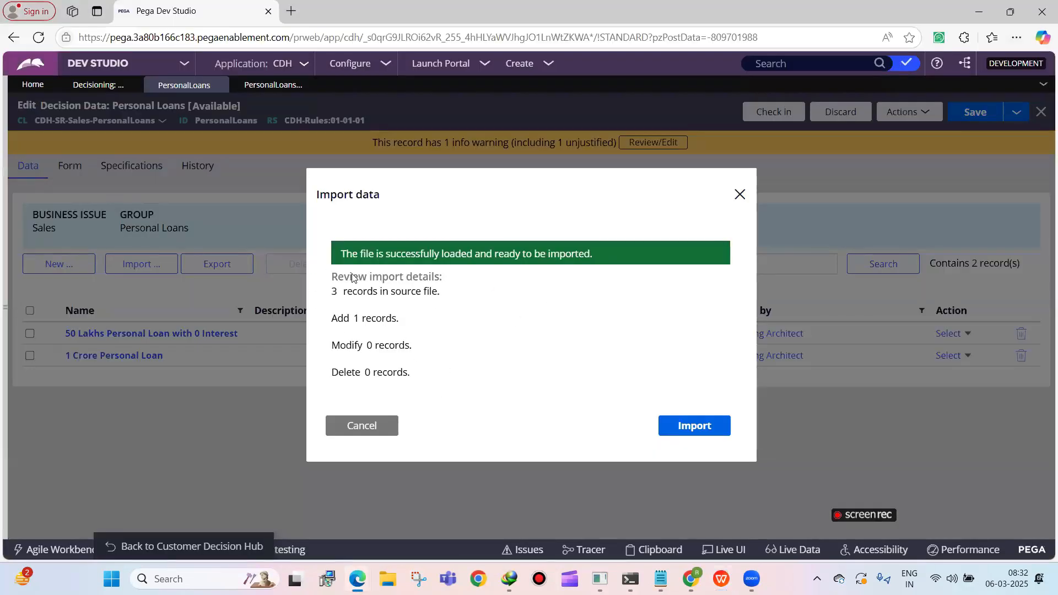
Import the loaded proposition records and open the 20 lakhs personal loan proposition to check its values, leaving it without saving
{"action": "left_click", "coordinate": [675, 425]}
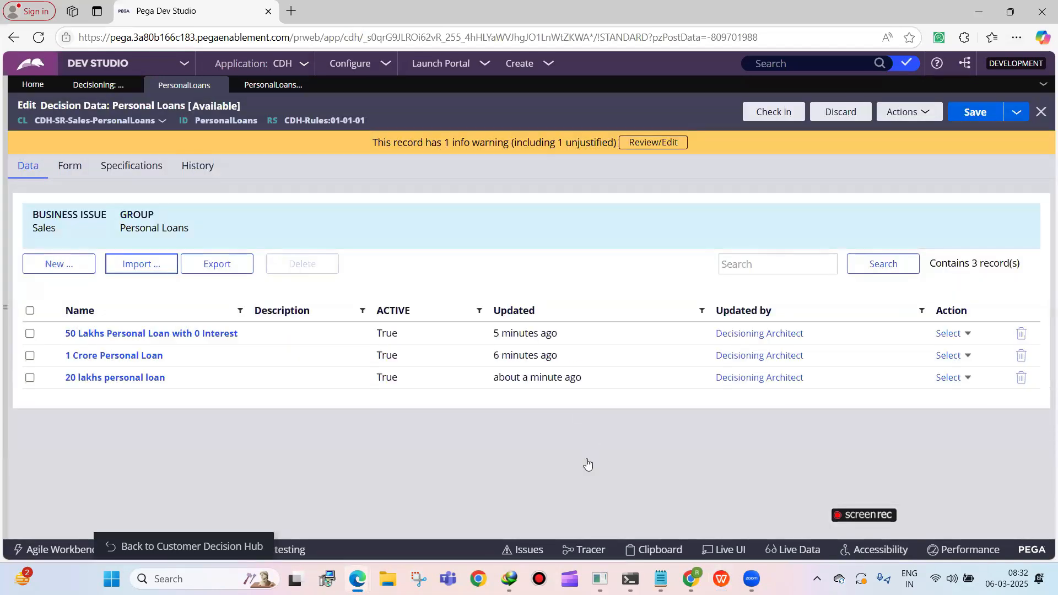
{"action": "left_click", "coordinate": [120, 378]}
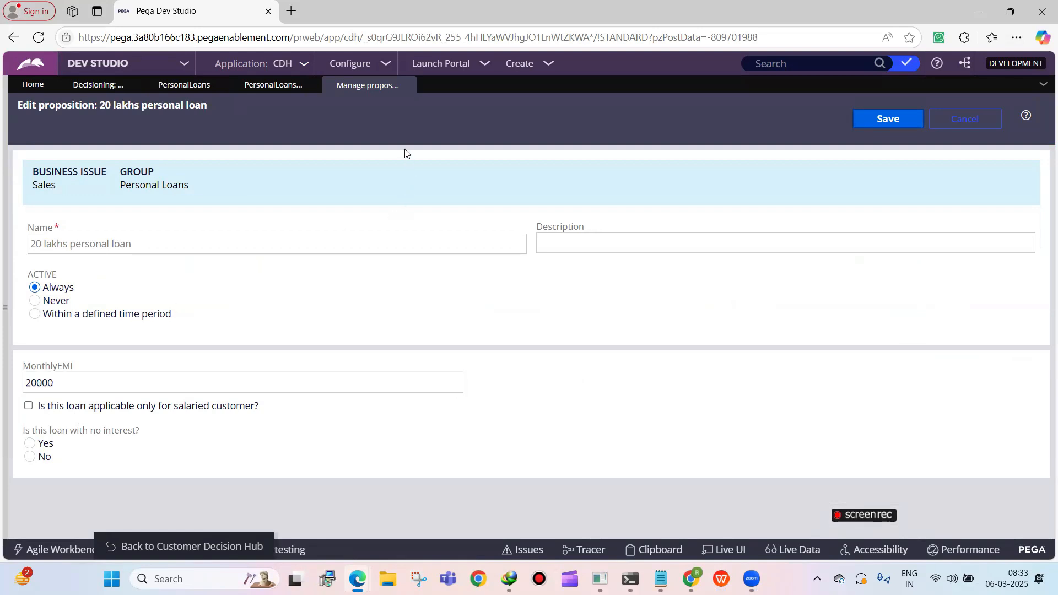
{"action": "left_click", "coordinate": [406, 86]}
{"action": "left_click", "coordinate": [964, 115]}
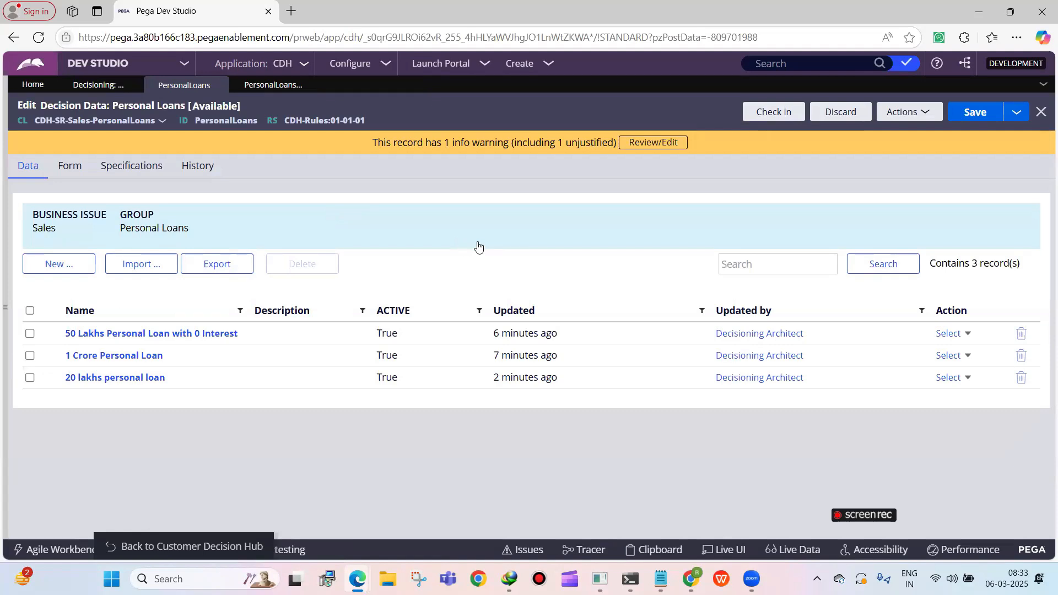
Check in the Personal Loans decision data with a check-in comment
{"action": "left_click", "coordinate": [764, 113]}
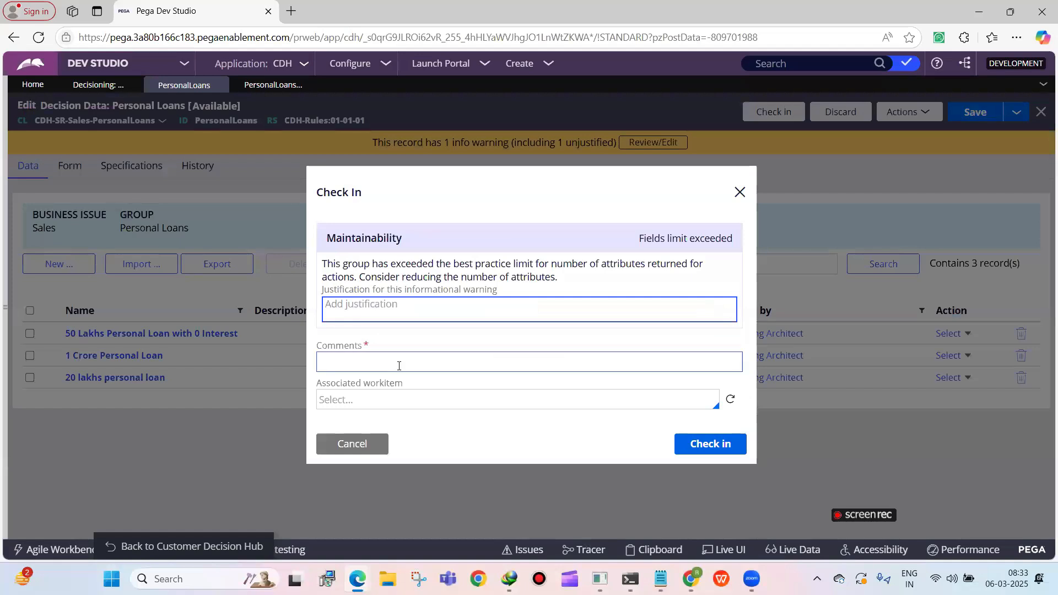
{"action": "left_click", "coordinate": [399, 365]}
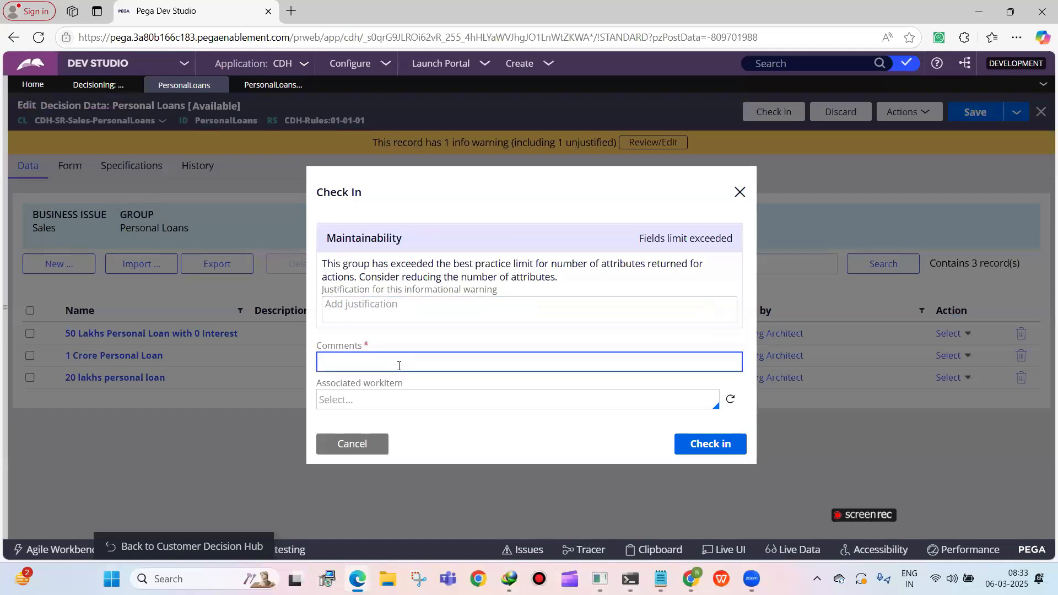
{"action": "key", "text": "Return"}
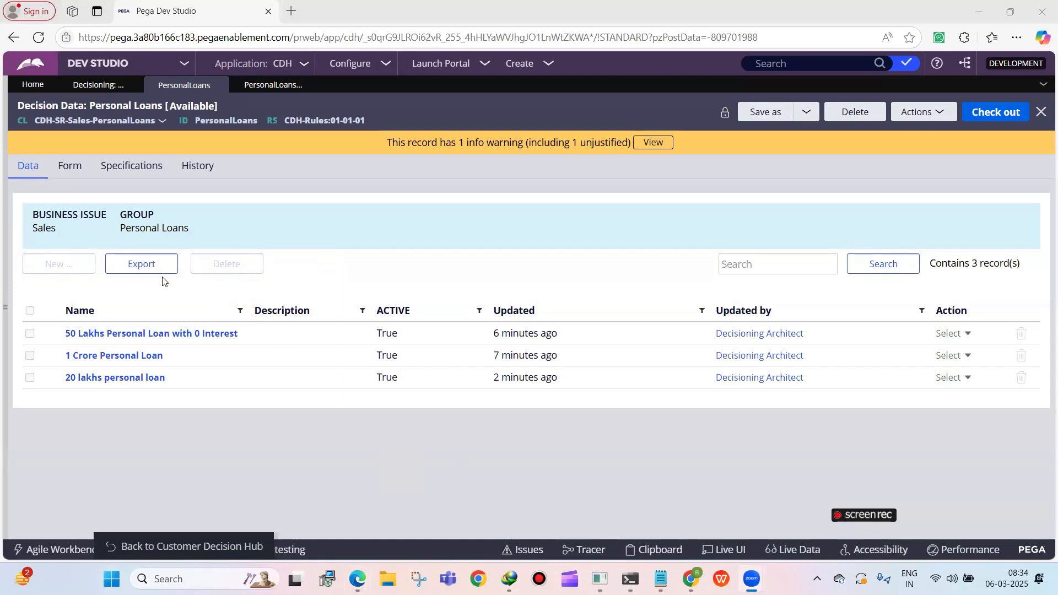
Examine the form options and the full list of form fields of the Personal Loans decision data, including the MonthlyEMI property
{"action": "left_click", "coordinate": [60, 168]}
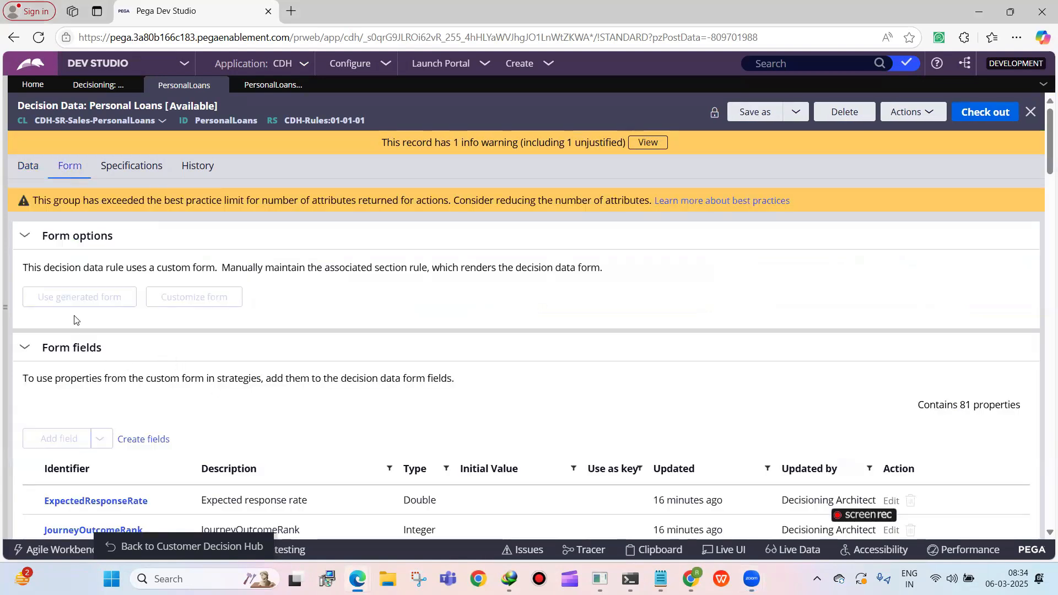
{"action": "scroll", "coordinate": [76, 320], "scroll_direction": "down", "scroll_amount": 1}
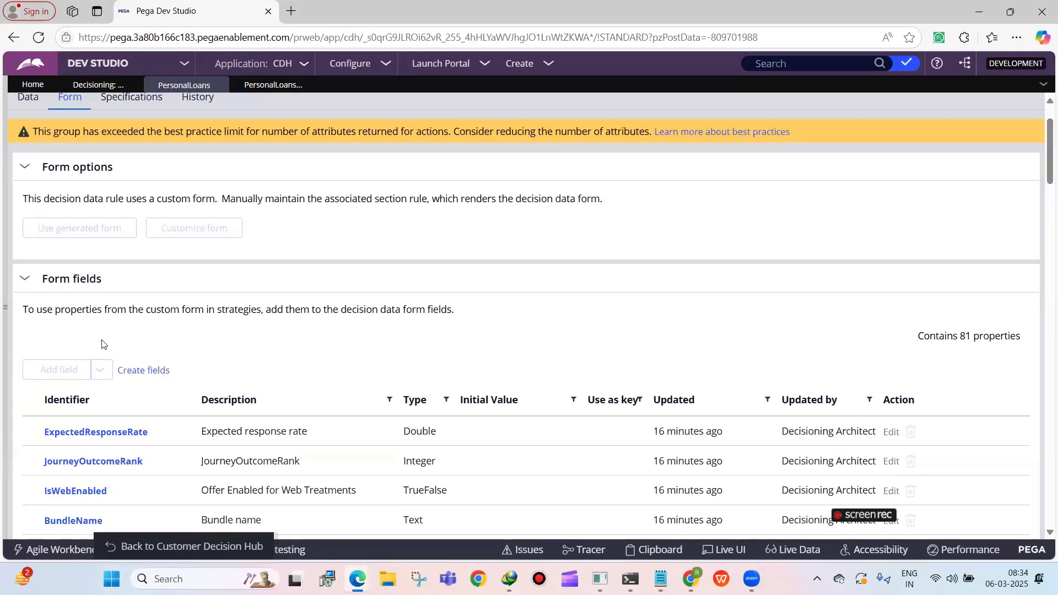
{"action": "scroll", "coordinate": [101, 344], "scroll_direction": "down", "scroll_amount": 4}
{"action": "scroll", "coordinate": [160, 232], "scroll_direction": "up", "scroll_amount": 4}
{"action": "scroll", "coordinate": [1041, 135], "scroll_direction": "up", "scroll_amount": 1}
{"action": "left_click_drag", "start_coordinate": [1041, 128], "coordinate": [1041, 447]}
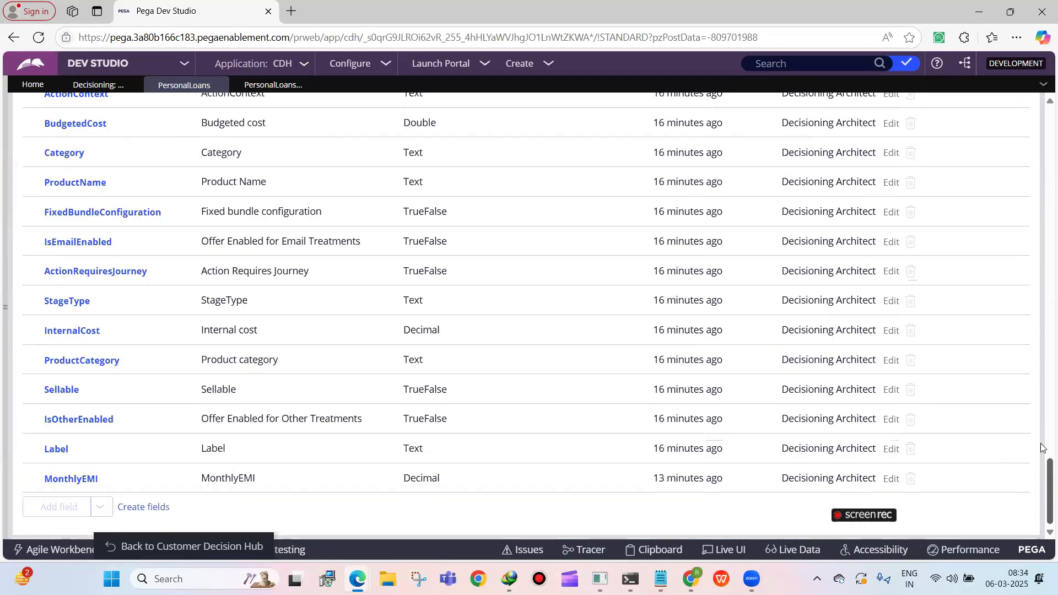
{"action": "left_click_drag", "start_coordinate": [1041, 467], "coordinate": [1039, 107]}
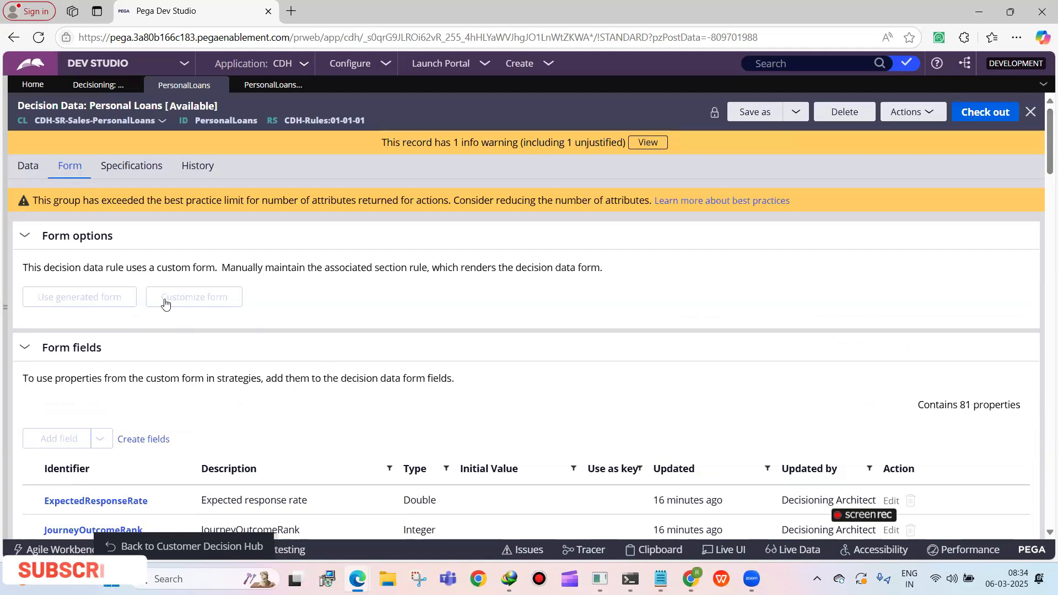
{"action": "scroll", "coordinate": [153, 386], "scroll_direction": "down", "scroll_amount": 3}
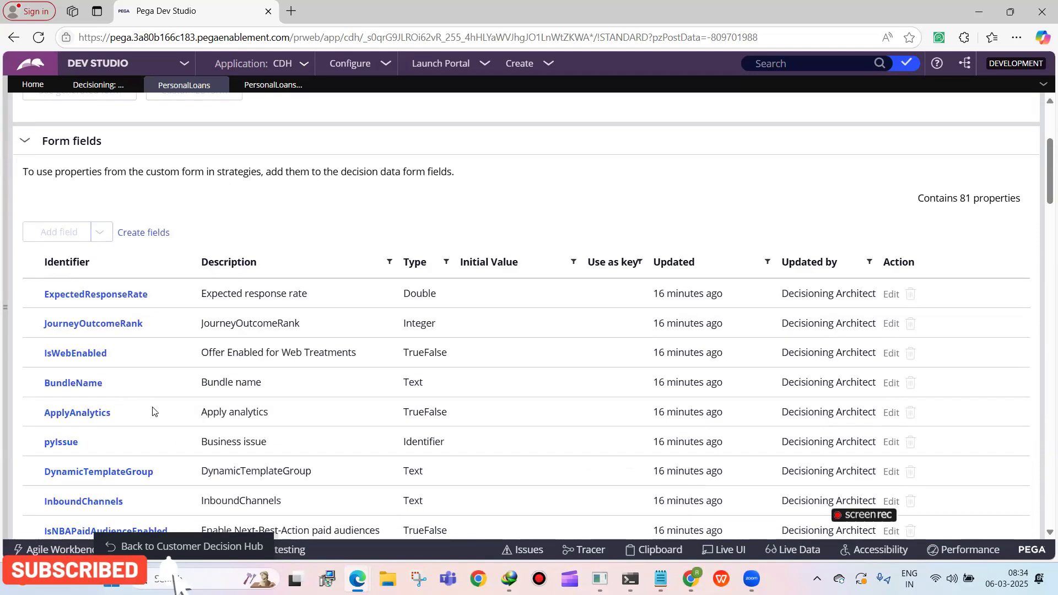
{"action": "scroll", "coordinate": [104, 429], "scroll_direction": "down", "scroll_amount": 20}
{"action": "scroll", "coordinate": [111, 372], "scroll_direction": "down", "scroll_amount": 11}
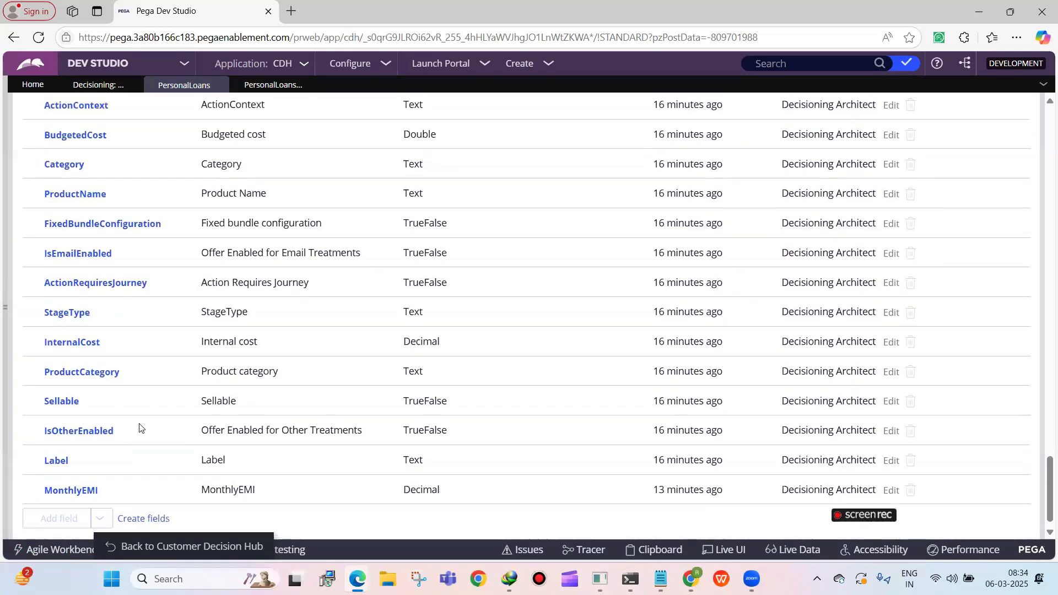
{"action": "scroll", "coordinate": [157, 425], "scroll_direction": "up", "scroll_amount": 7}
{"action": "scroll", "coordinate": [160, 425], "scroll_direction": "down", "scroll_amount": 7}
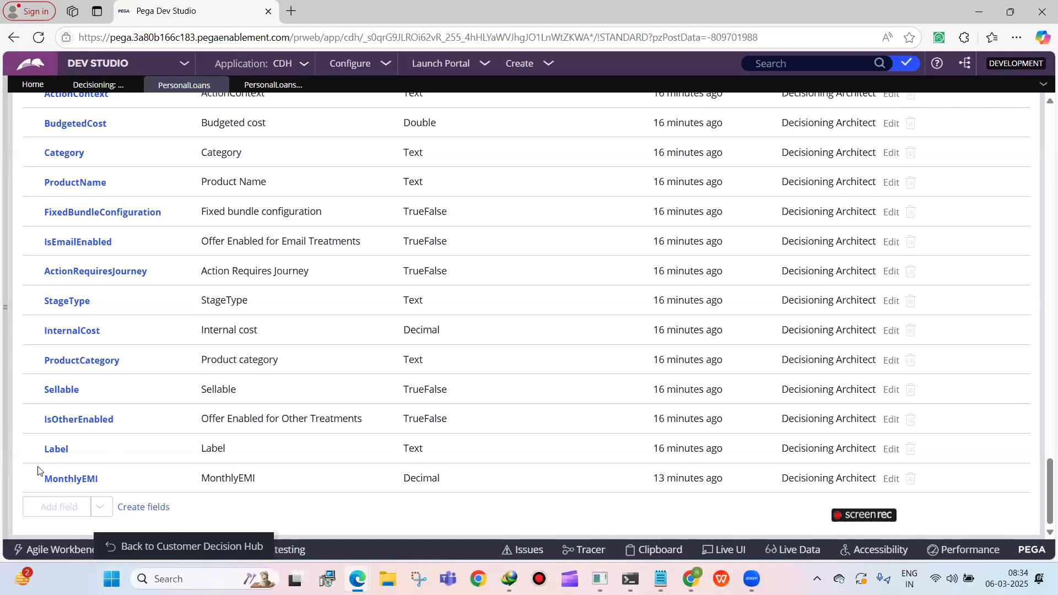
{"action": "left_click_drag", "start_coordinate": [39, 471], "coordinate": [99, 479]}
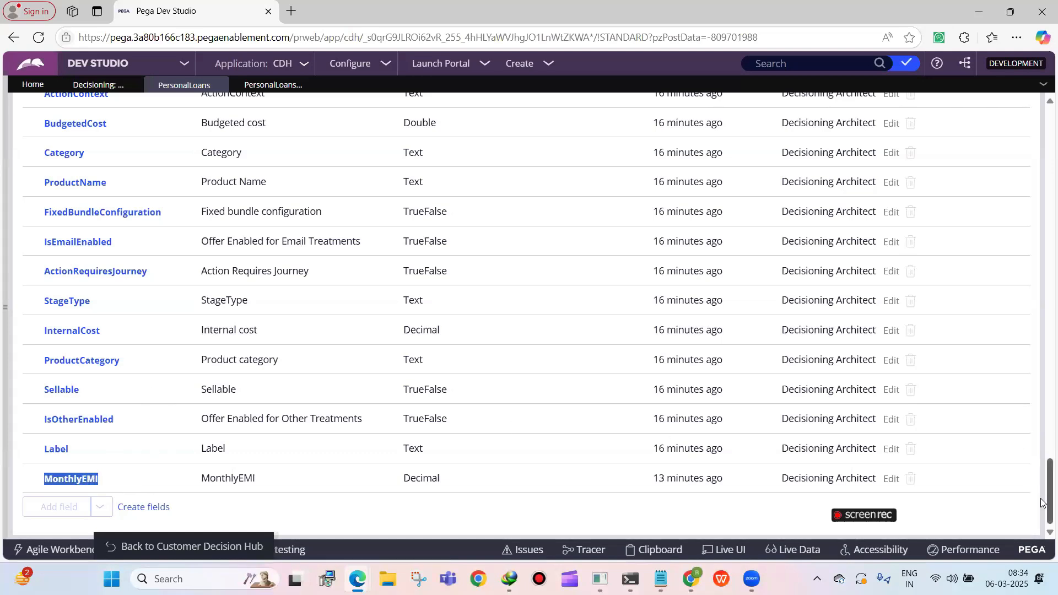
{"action": "left_click_drag", "start_coordinate": [1049, 500], "coordinate": [1043, 135]}
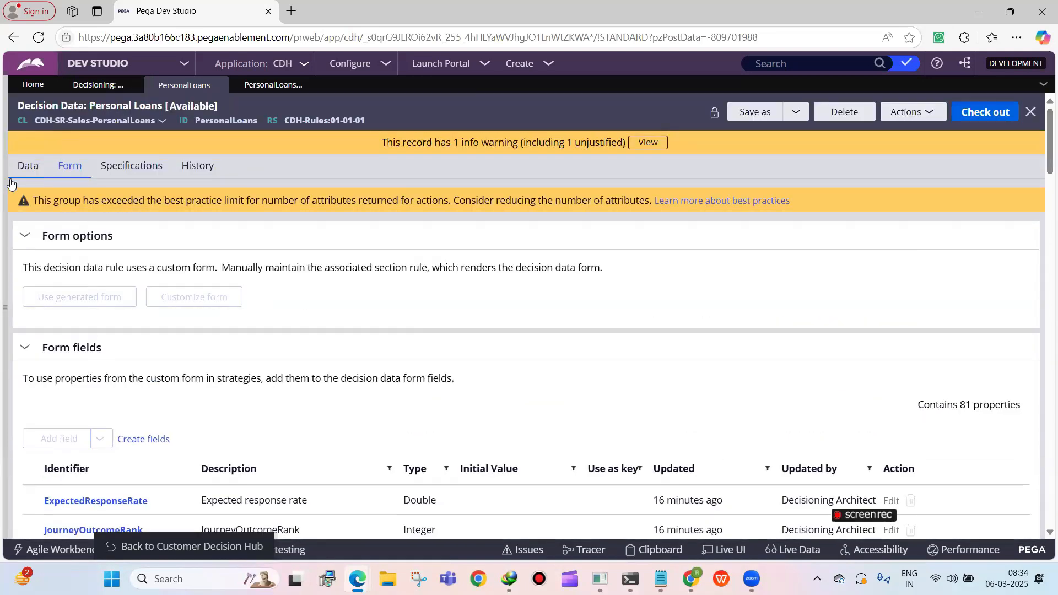
Return to the Personal Loans proposition records and launch the Customer Decision Hub portal
{"action": "left_click", "coordinate": [27, 165]}
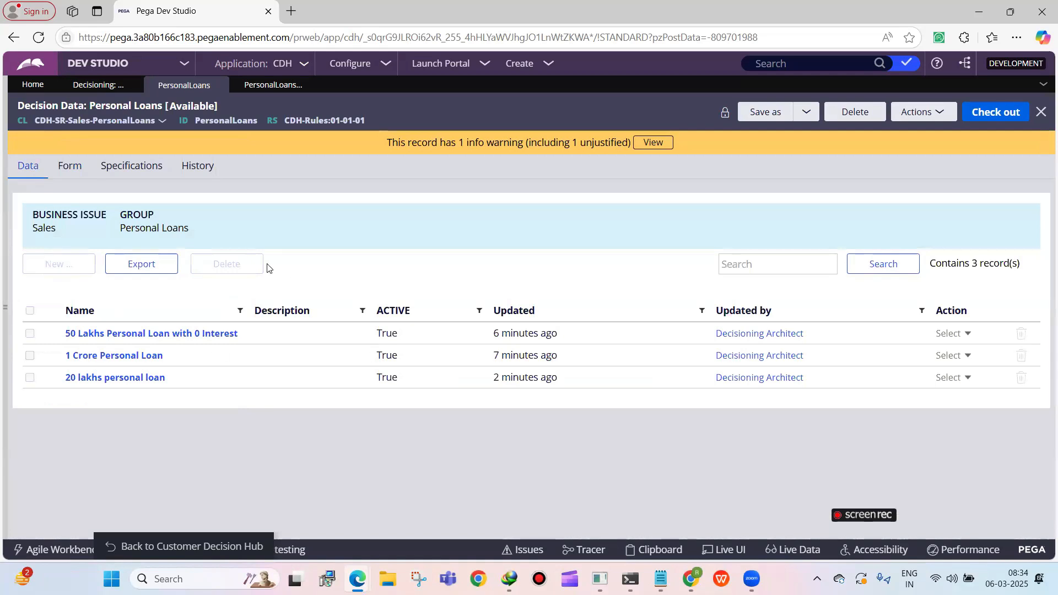
{"action": "left_click", "coordinate": [439, 66]}
{"action": "left_click", "coordinate": [443, 79]}
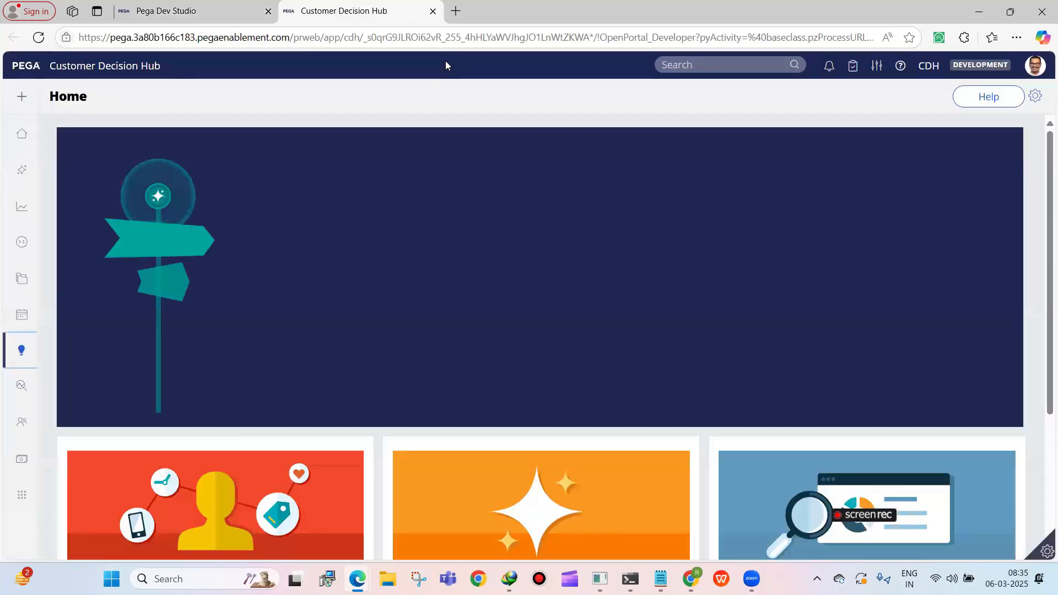
Review where form fields are created for Personal Loans in Dev Studio, and return to the Customer Decision Hub portal
{"action": "left_click", "coordinate": [251, 22]}
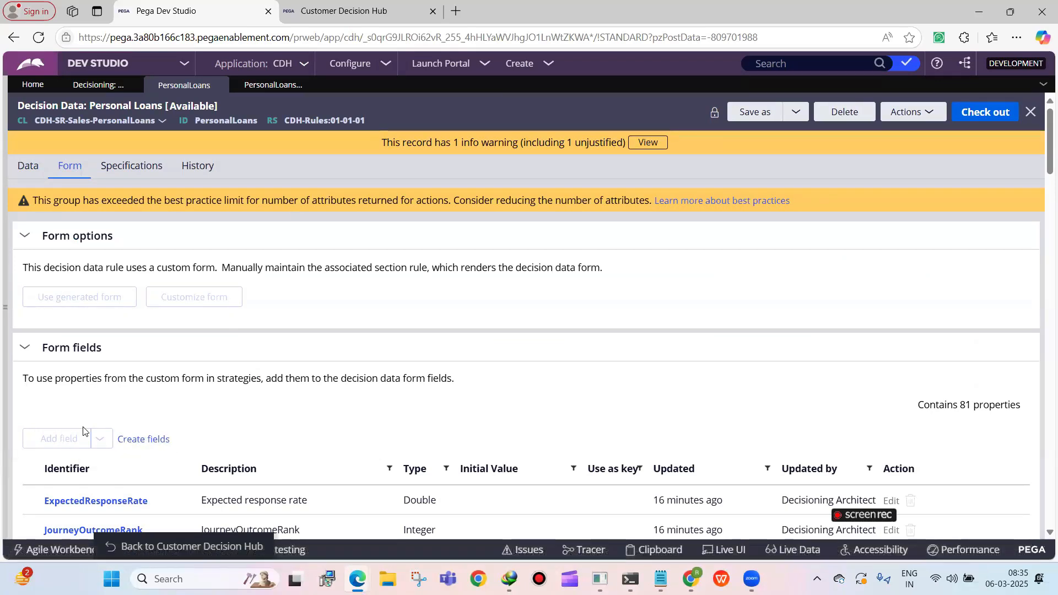
{"action": "scroll", "coordinate": [72, 444], "scroll_direction": "down", "scroll_amount": 1}
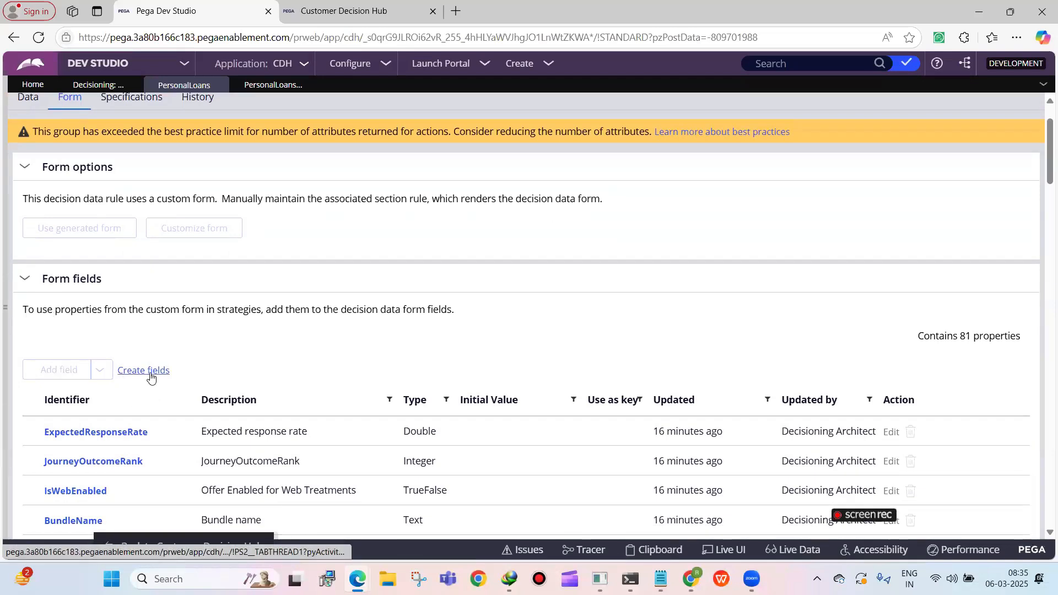
{"action": "scroll", "coordinate": [193, 372], "scroll_direction": "up", "scroll_amount": 1}
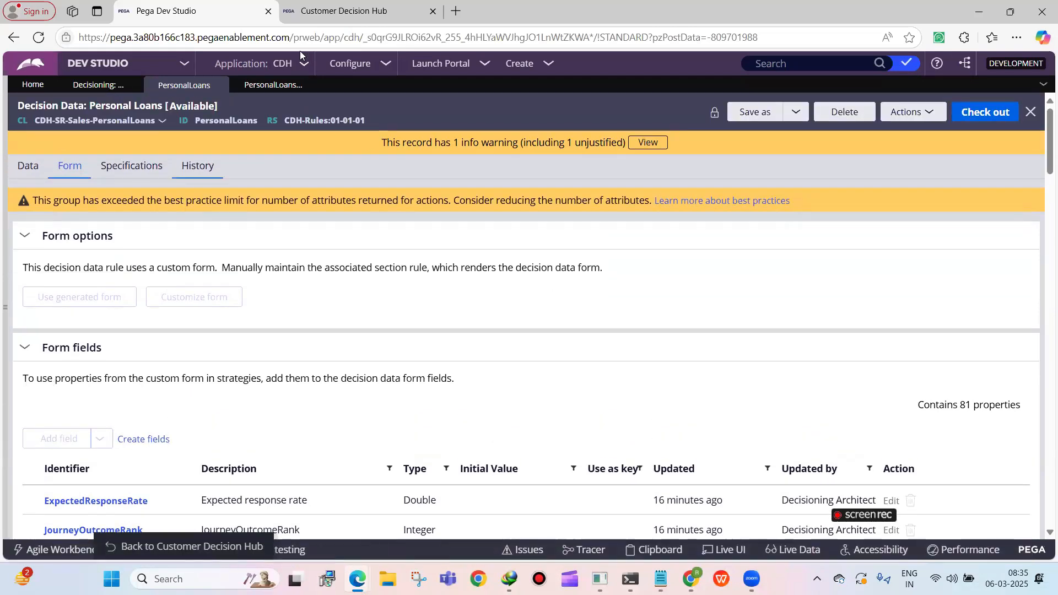
{"action": "left_click", "coordinate": [326, 10]}
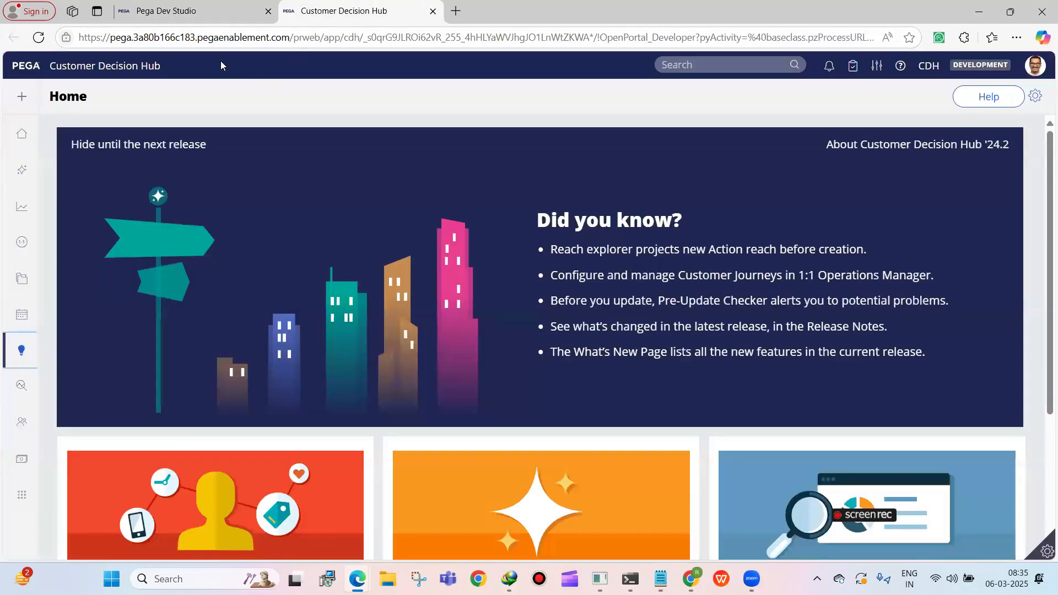
Switch to Dev Studio and review the proposition records of the Personal Loans decision data
{"action": "mouse_move", "coordinate": [178, 17]}
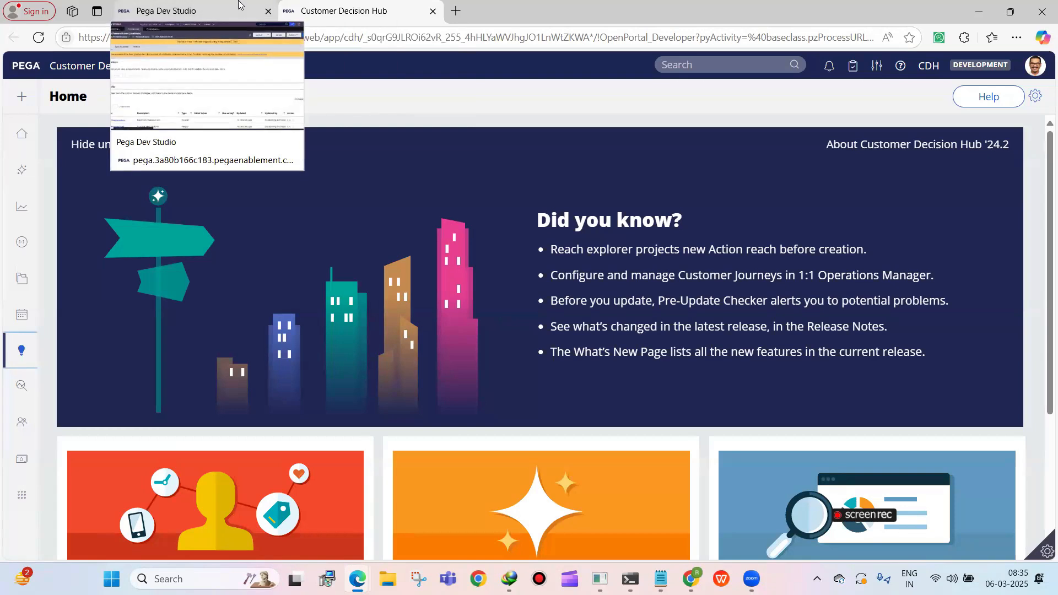
{"action": "left_click", "coordinate": [204, 12]}
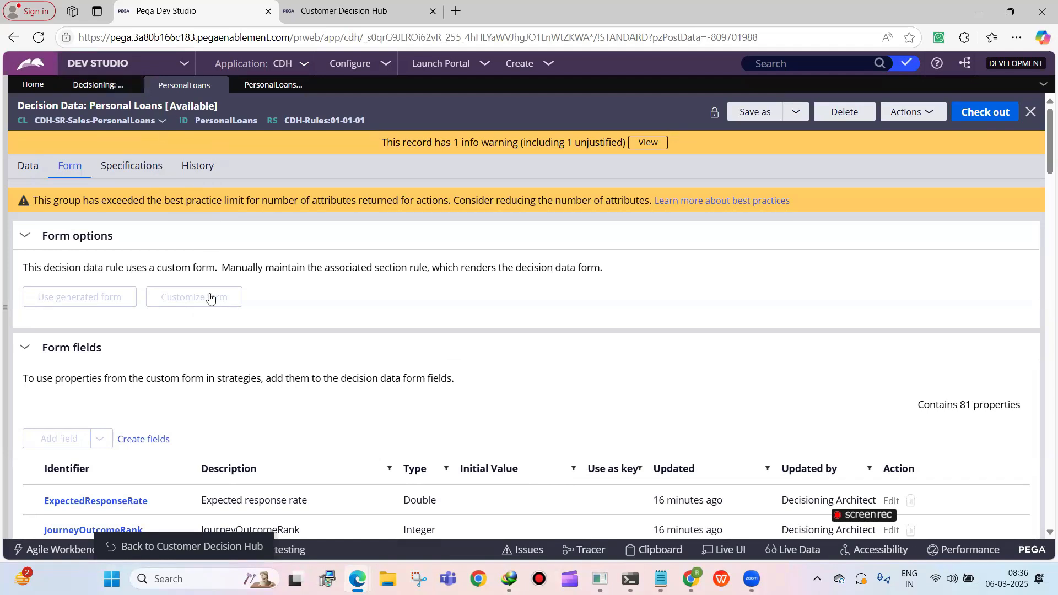
{"action": "left_click", "coordinate": [28, 166]}
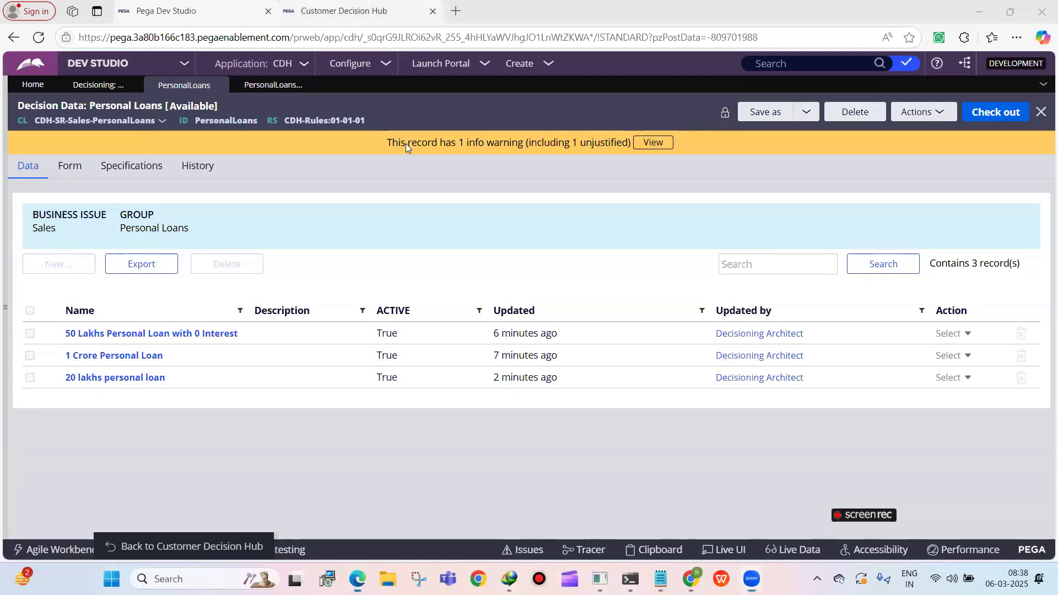
Return to the Customer Decision Hub portal and open the Strategies page in the Intelligence area
{"action": "left_click", "coordinate": [358, 11]}
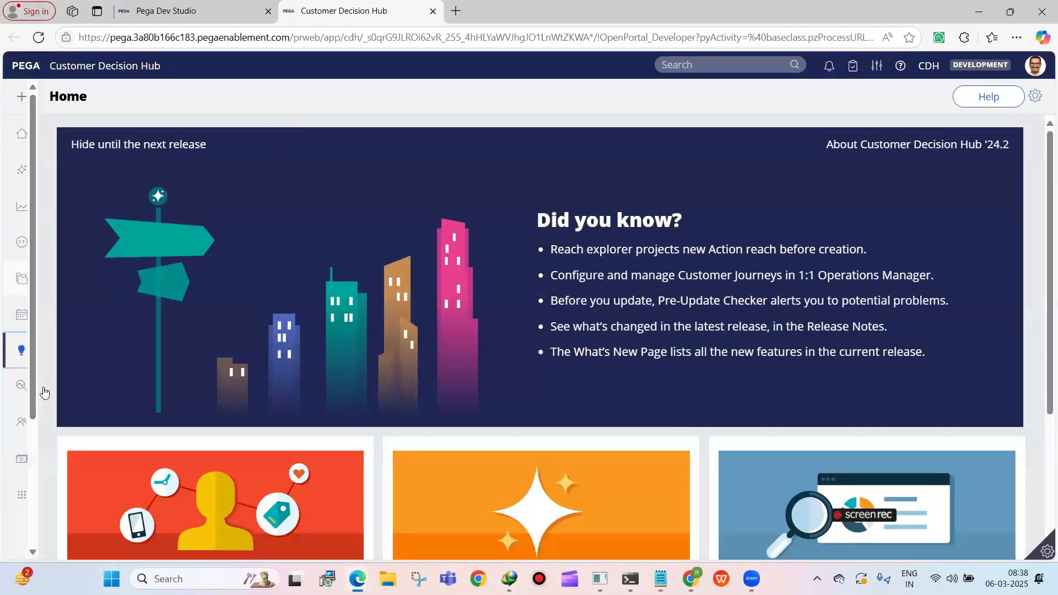
{"action": "left_click", "coordinate": [38, 350]}
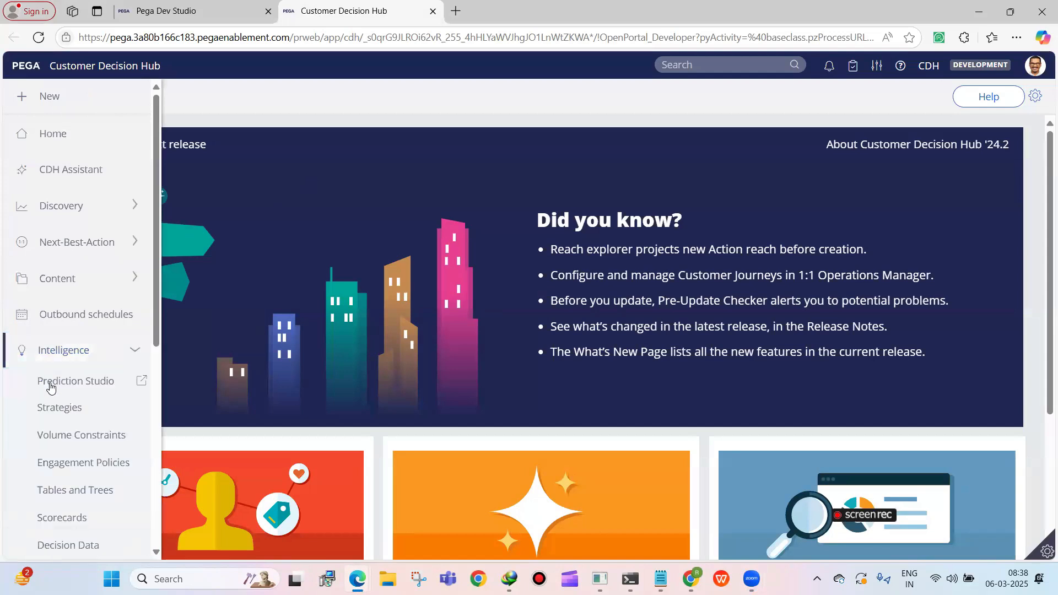
{"action": "left_click", "coordinate": [68, 407]}
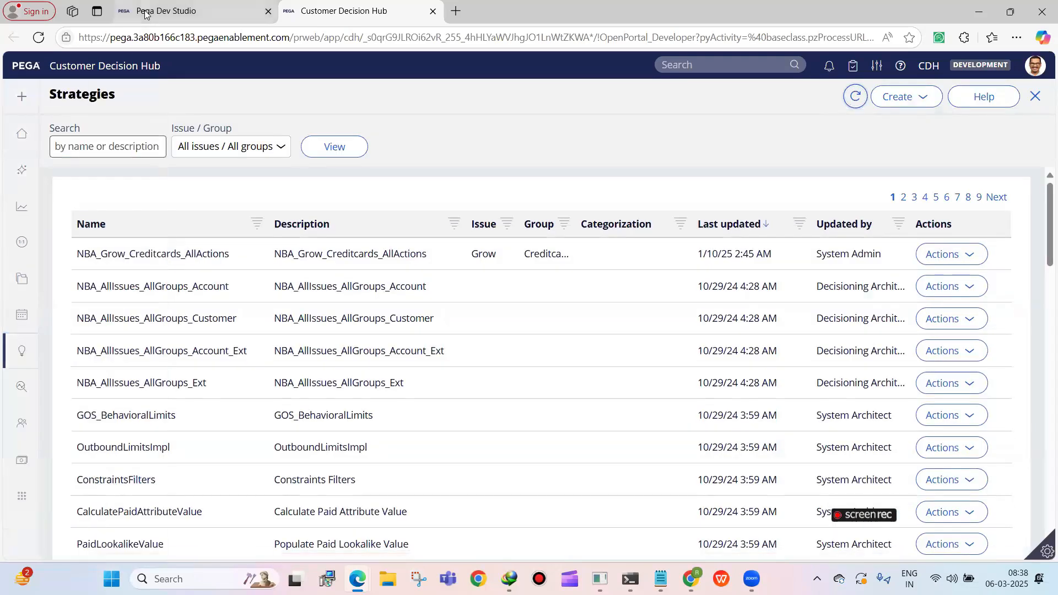
Expand the Decision category of the Records explorer in Dev Studio, and switch back to the strategies in Customer Decision Hub
{"action": "left_click", "coordinate": [146, 14]}
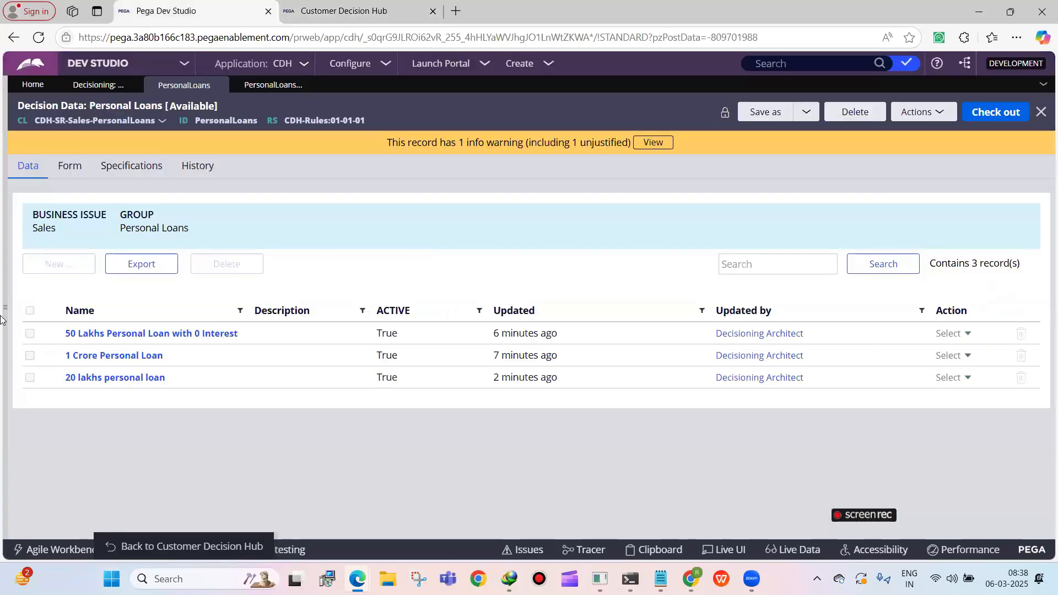
{"action": "left_click", "coordinate": [25, 309]}
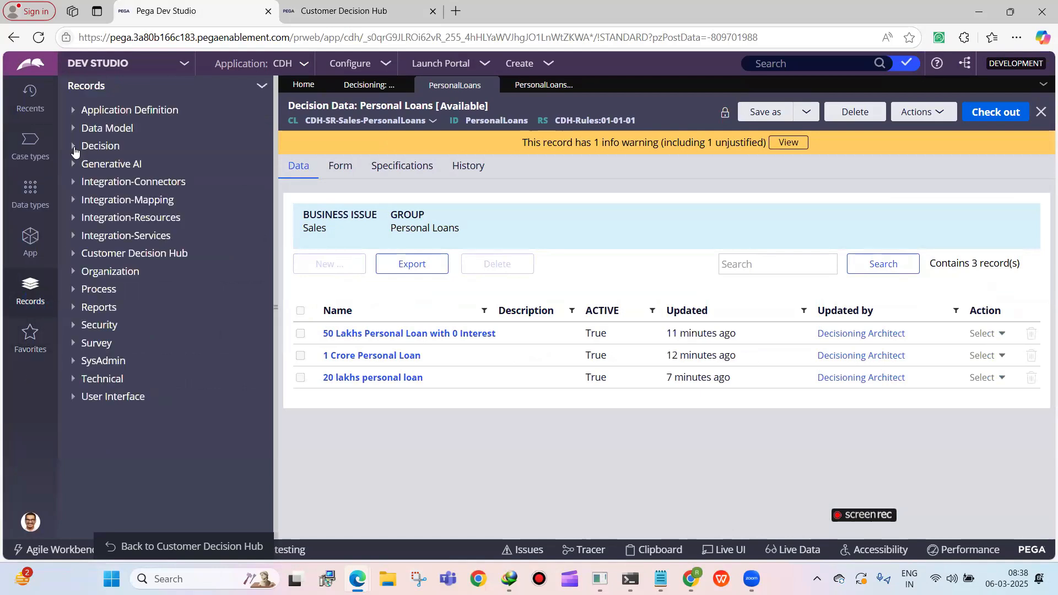
{"action": "left_click", "coordinate": [100, 145]}
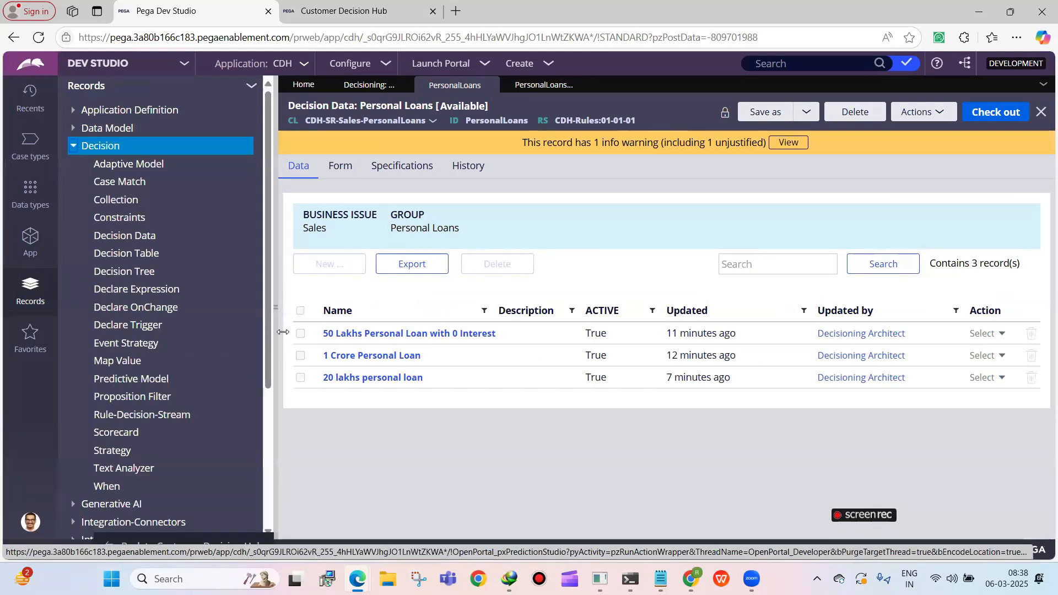
{"action": "left_click", "coordinate": [330, 11]}
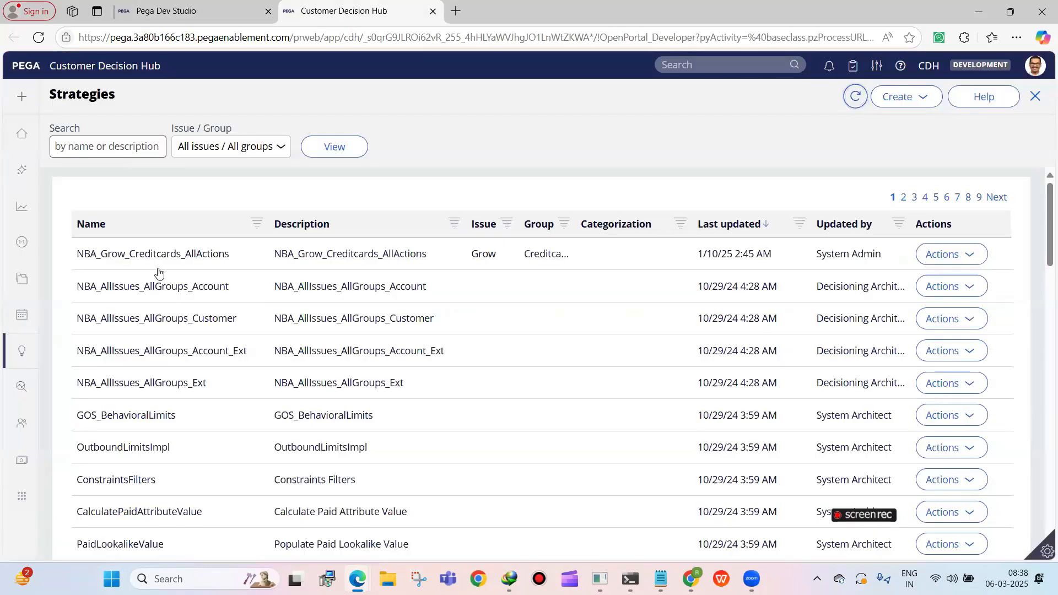
Create a blank Word document, dismiss the OneDrive editing offer, and minimize the recovered document so the blank one sits over the browser
{"action": "left_click", "coordinate": [734, 141]}
{"action": "left_click", "coordinate": [455, 467]}
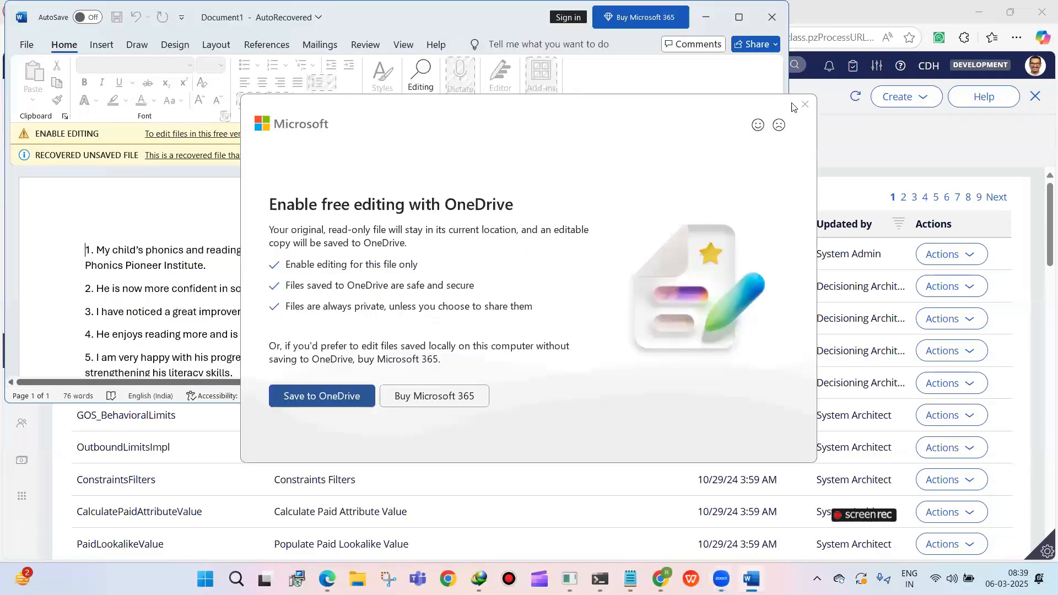
{"action": "left_click", "coordinate": [803, 105]}
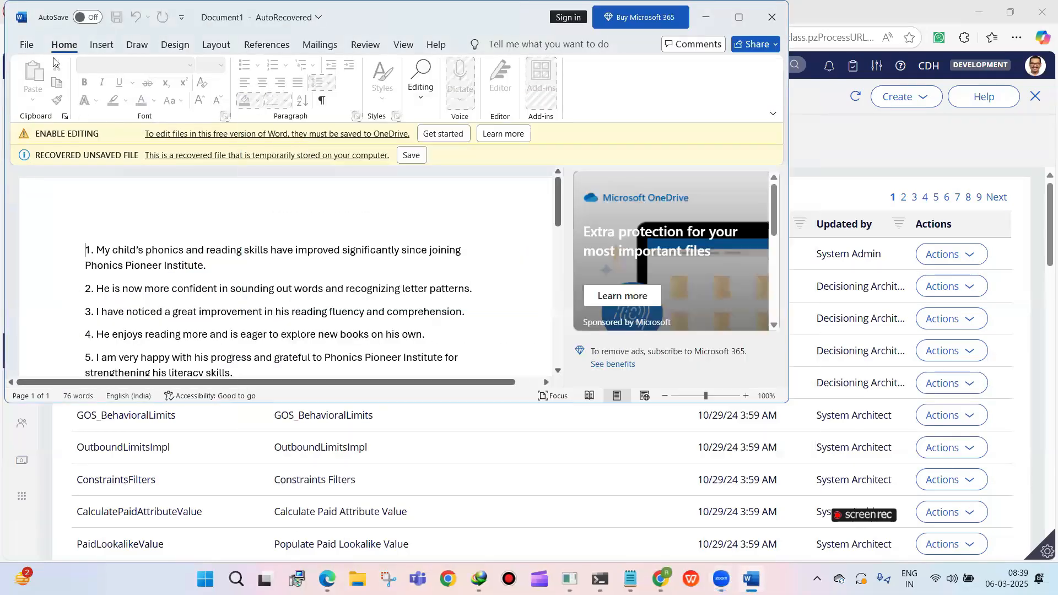
{"action": "left_click", "coordinate": [26, 44]}
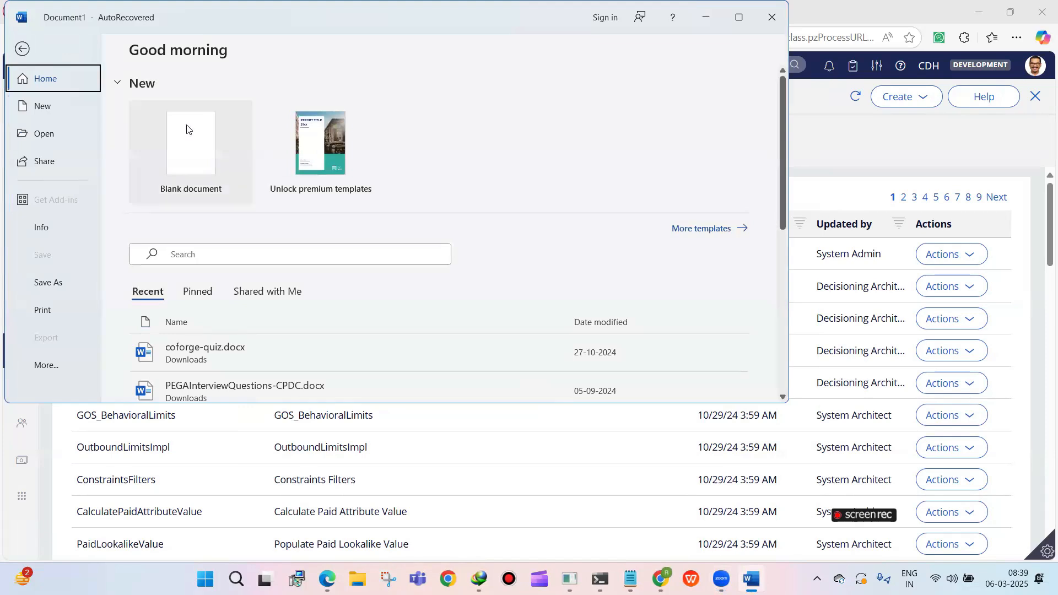
{"action": "left_click", "coordinate": [191, 143]}
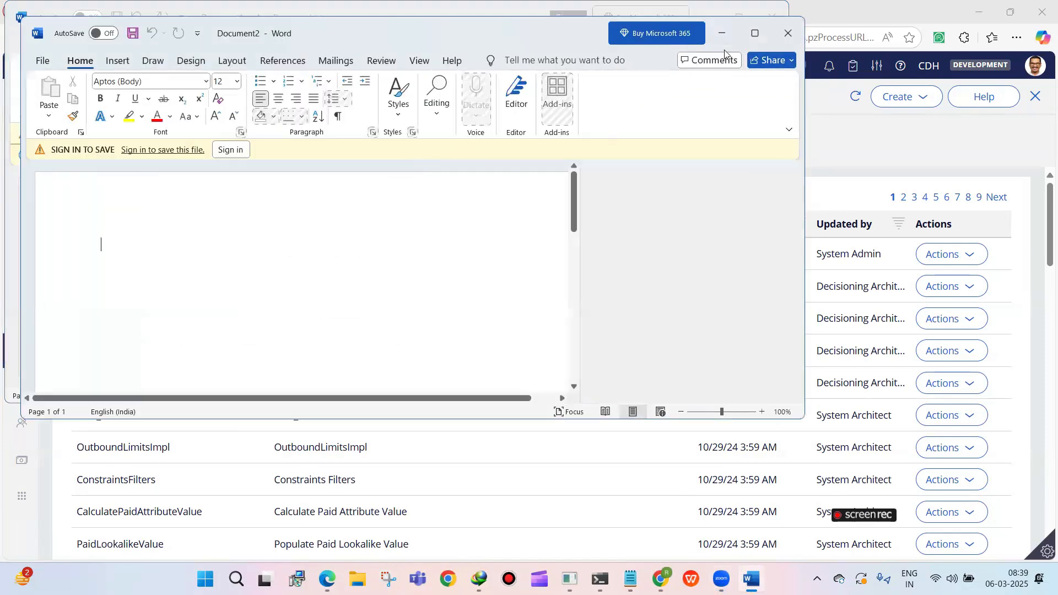
{"action": "left_click", "coordinate": [716, 10]}
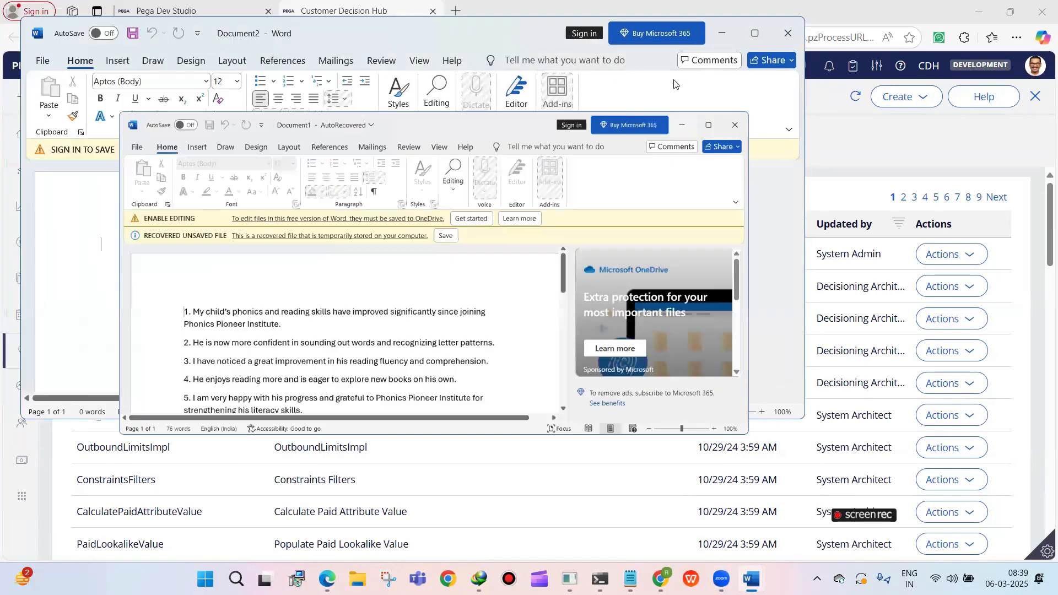
{"action": "left_click_drag", "start_coordinate": [485, 41], "coordinate": [737, 98]}
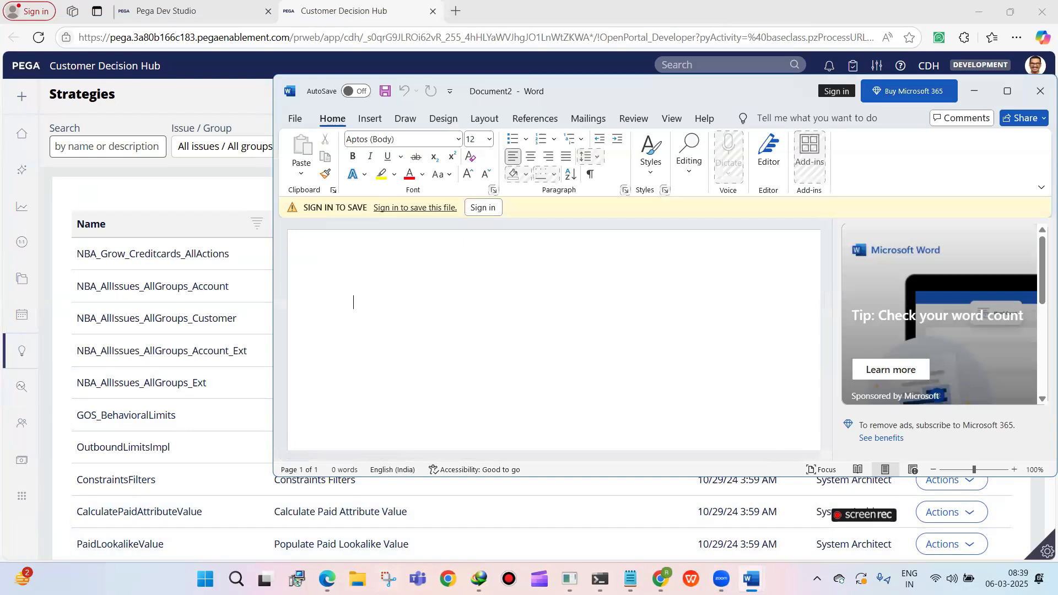
Capture the Customer Decision Hub navigation with Intelligence expanded, using Snipping Tool with a 3-second delay
{"action": "left_click", "coordinate": [383, 567]}
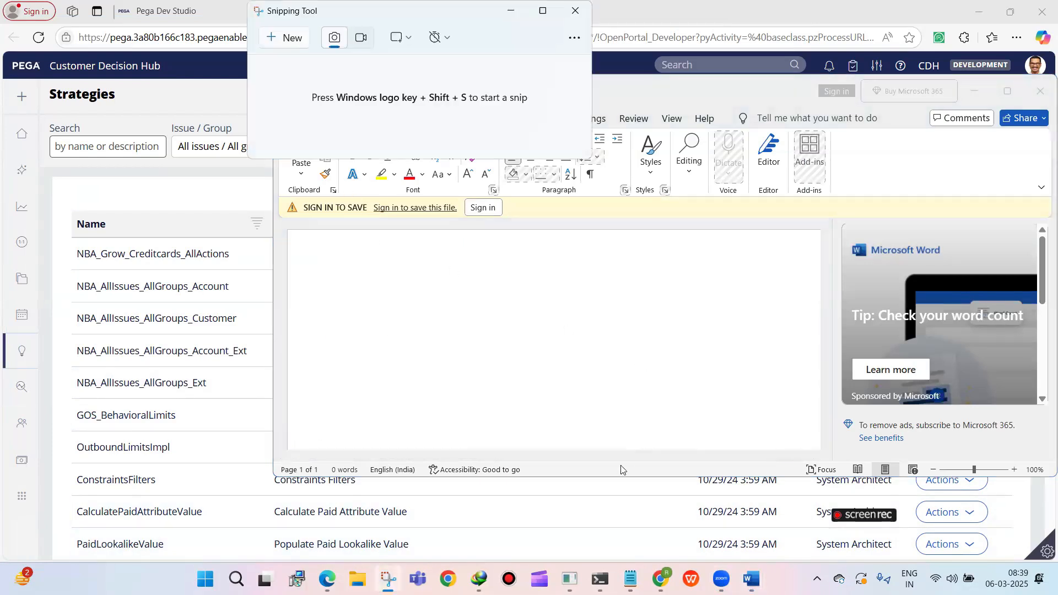
{"action": "left_click", "coordinate": [439, 37]}
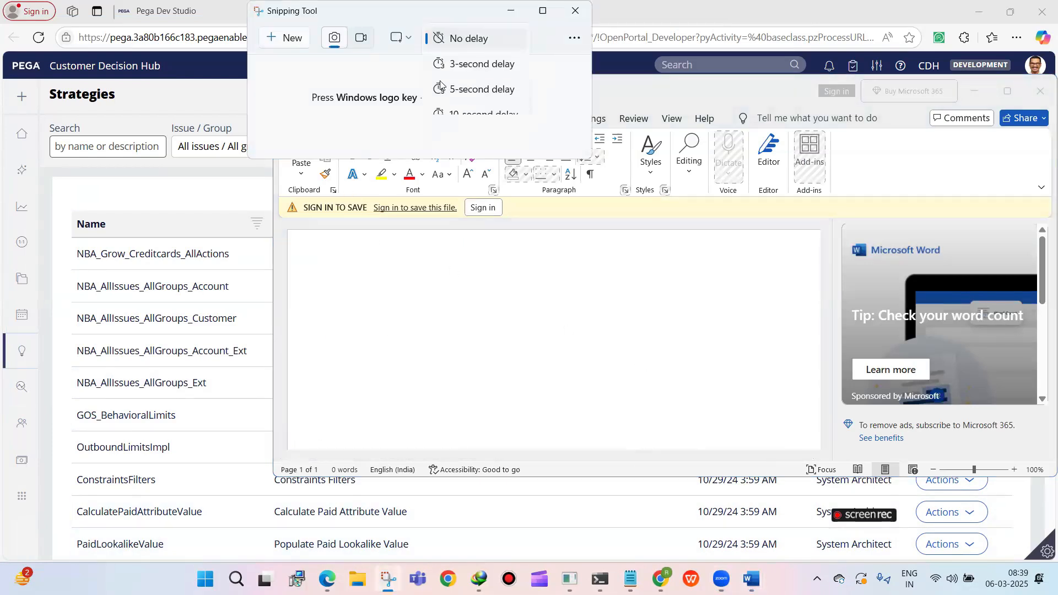
{"action": "left_click", "coordinate": [468, 63]}
{"action": "left_click", "coordinate": [284, 37]}
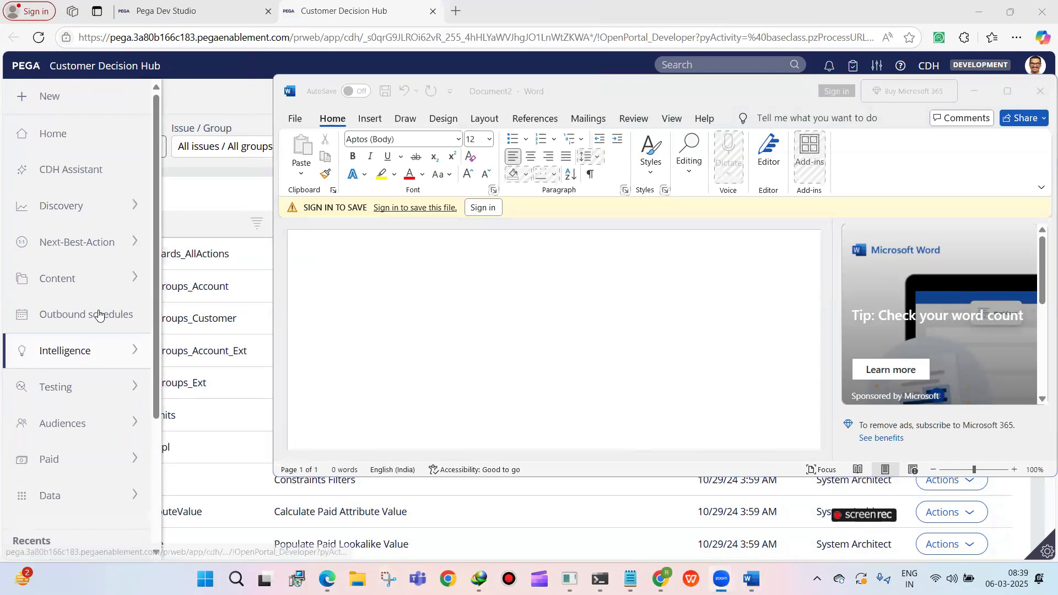
{"action": "left_click", "coordinate": [196, 195]}
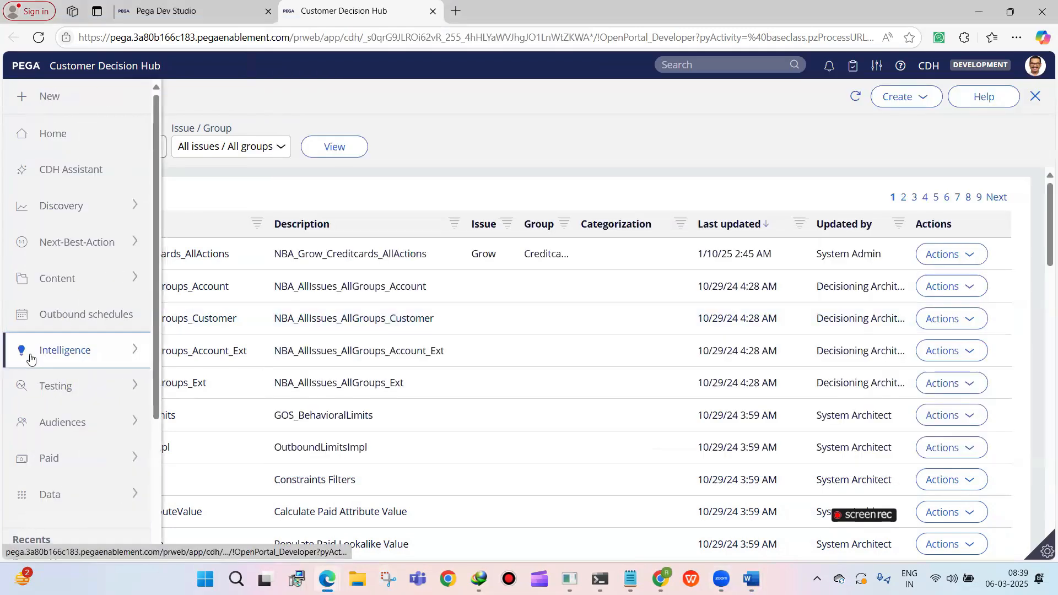
{"action": "left_click", "coordinate": [27, 363]}
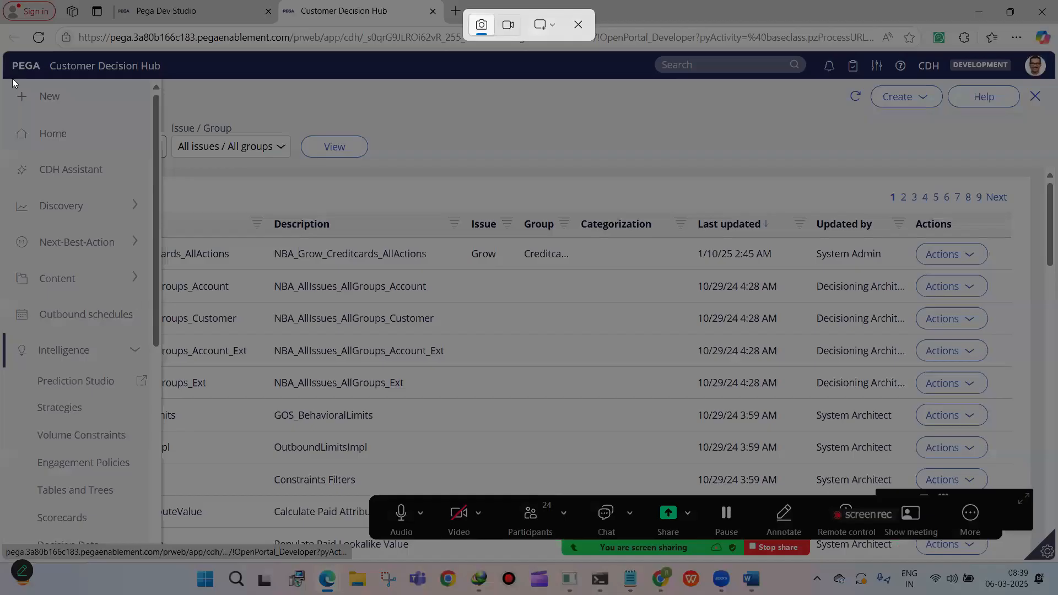
{"action": "left_click_drag", "start_coordinate": [12, 77], "coordinate": [256, 416]}
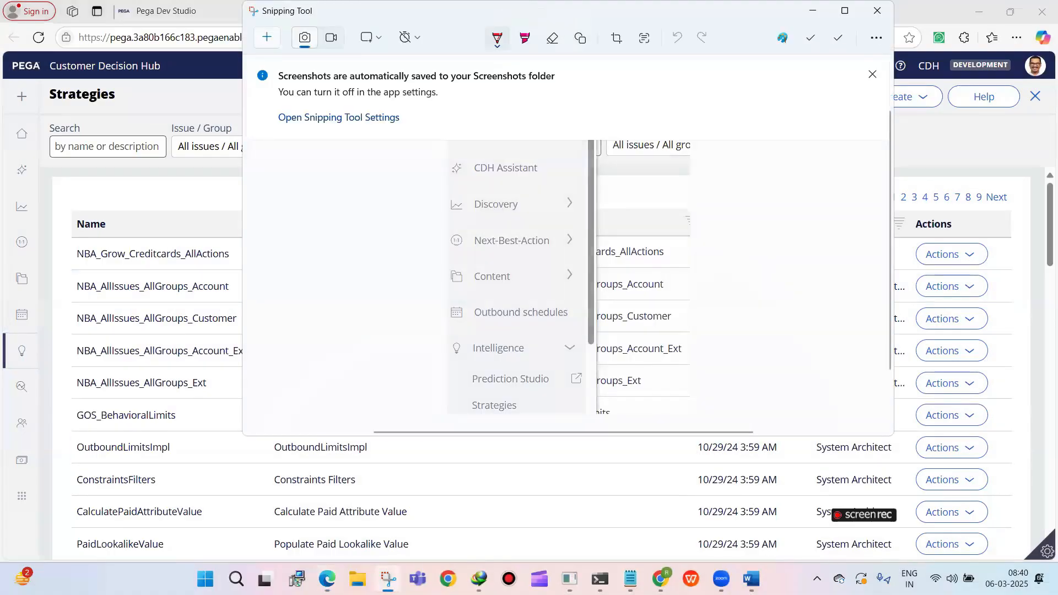
Paste the Customer Decision Hub navigation screenshot into the blank Word document
{"action": "mouse_move", "coordinate": [750, 578]}
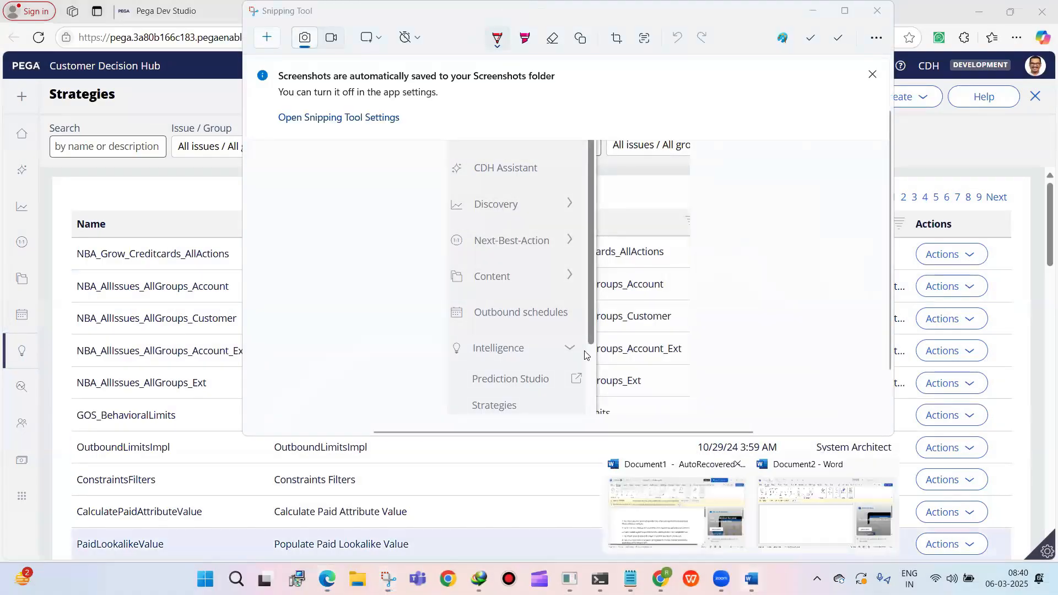
{"action": "left_click", "coordinate": [825, 512]}
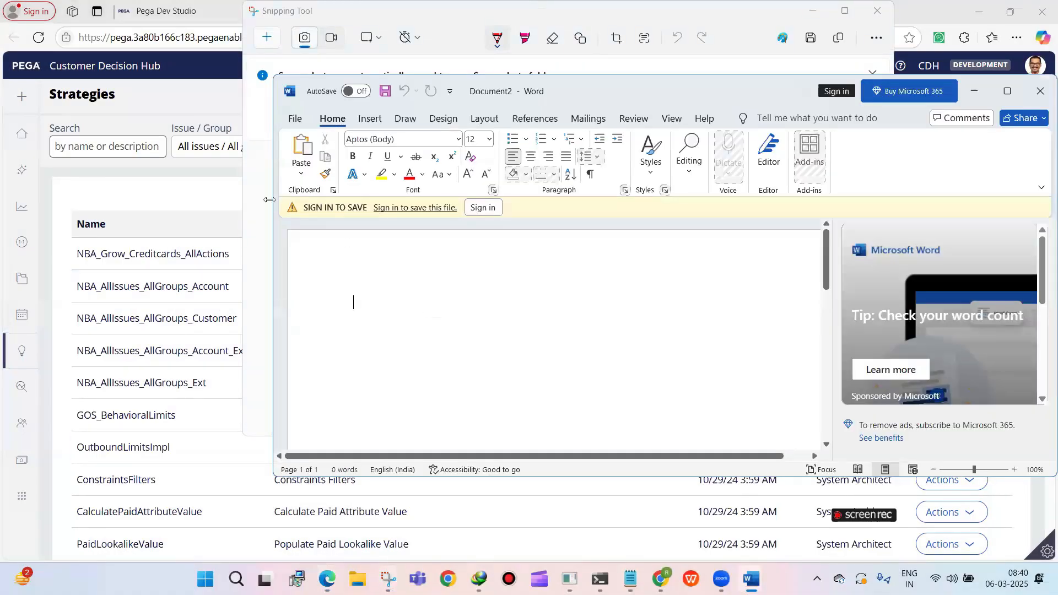
{"action": "key", "text": "ctrl+v"}
Capture a screenshot of the expanded Decision rule types in the Dev Studio Records explorer with Snipping Tool
{"action": "left_click", "coordinate": [182, 17]}
{"action": "left_click", "coordinate": [182, 16]}
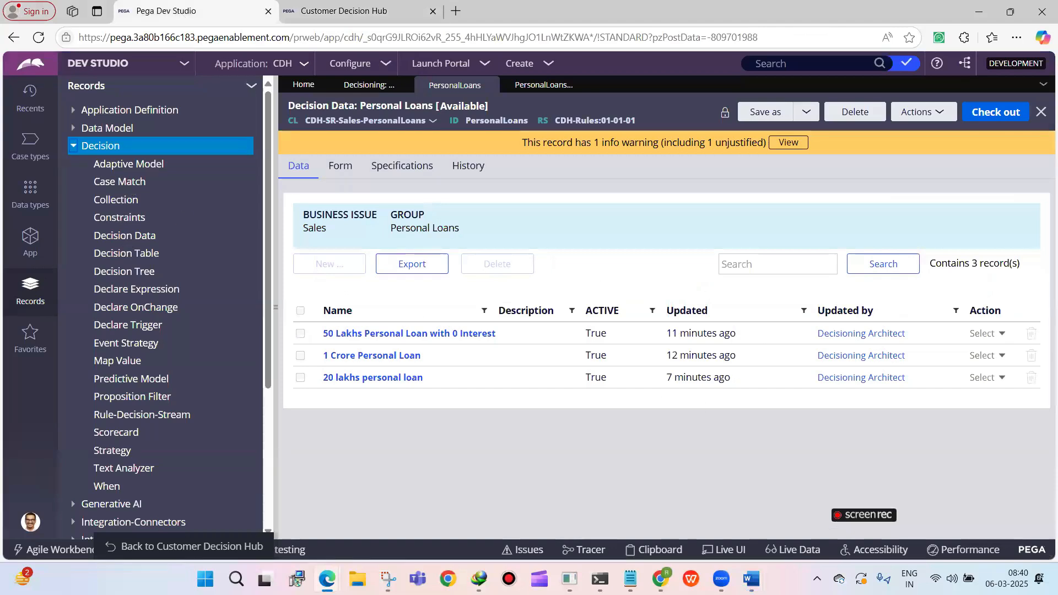
{"action": "left_click", "coordinate": [388, 579]}
{"action": "left_click", "coordinate": [280, 43]}
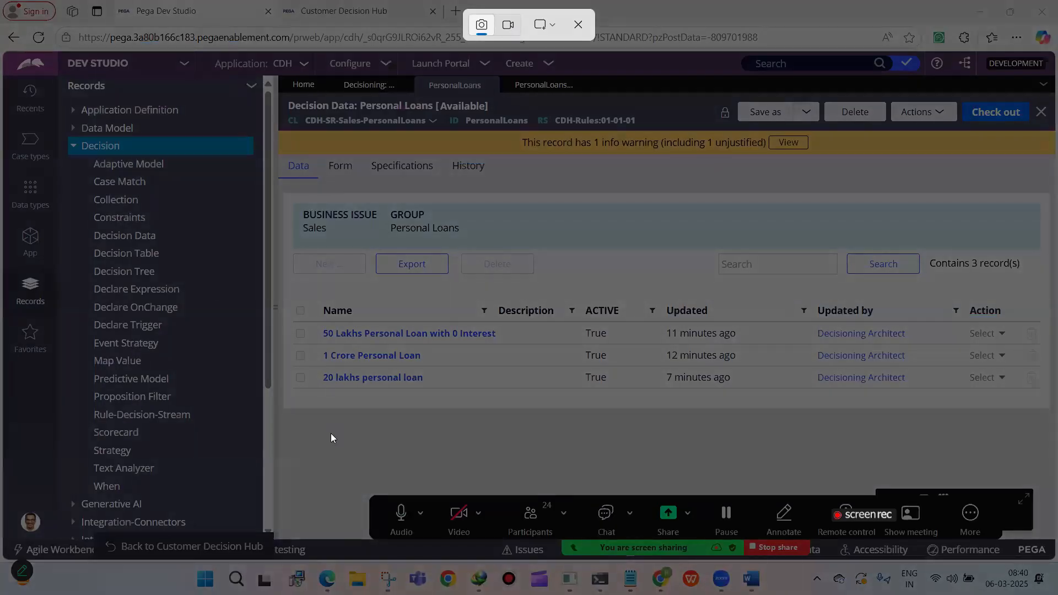
{"action": "left_click_drag", "start_coordinate": [333, 488], "coordinate": [339, 462]}
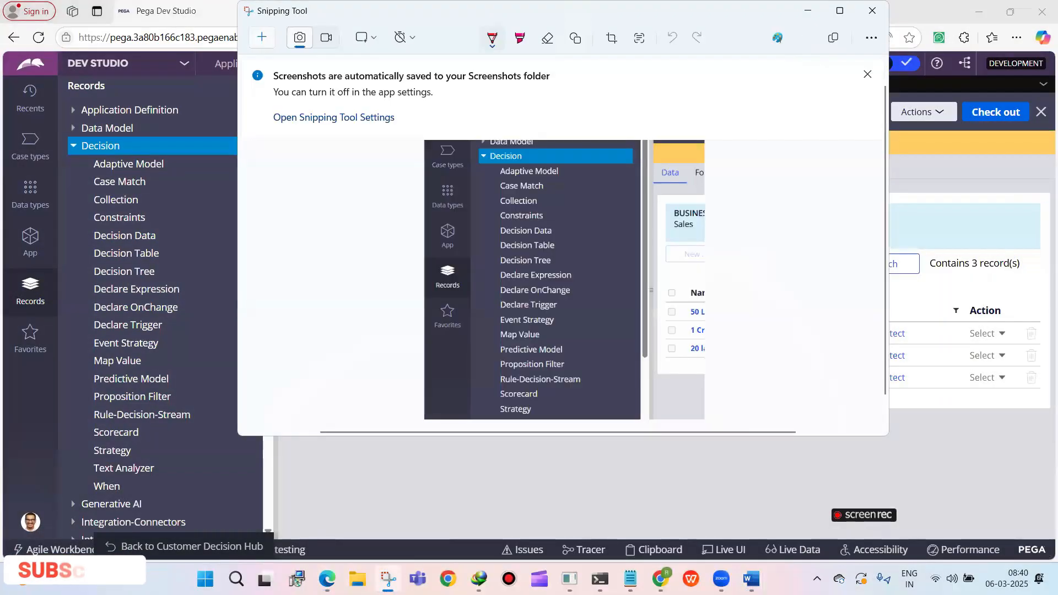
Paste the Dev Studio Decision records screenshot into the Word document below the first image
{"action": "mouse_move", "coordinate": [758, 573]}
{"action": "left_click", "coordinate": [827, 512]}
{"action": "left_click", "coordinate": [593, 385]}
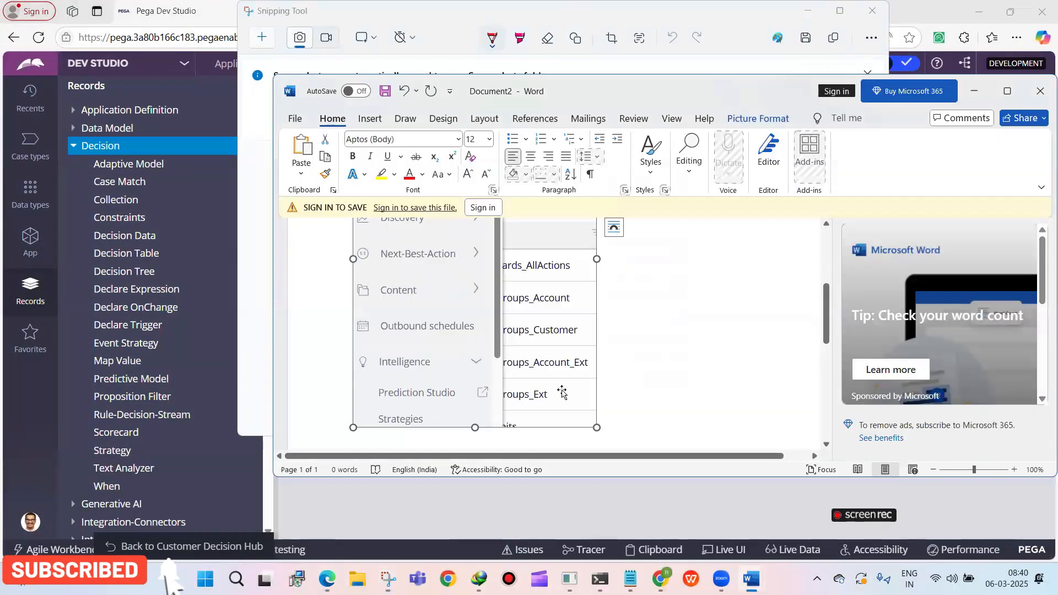
{"action": "left_click", "coordinate": [613, 388]}
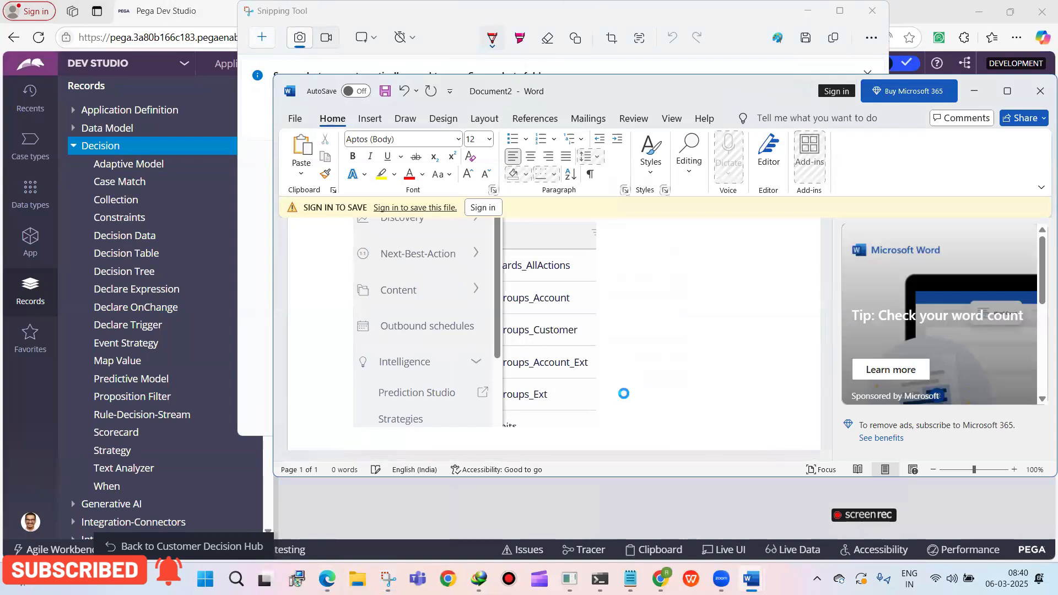
{"action": "key", "text": "ctrl+v"}
{"action": "key", "text": "ctrl"}
Return to the Strategies list in the Customer Decision Hub portal
{"action": "left_click", "coordinate": [317, 490]}
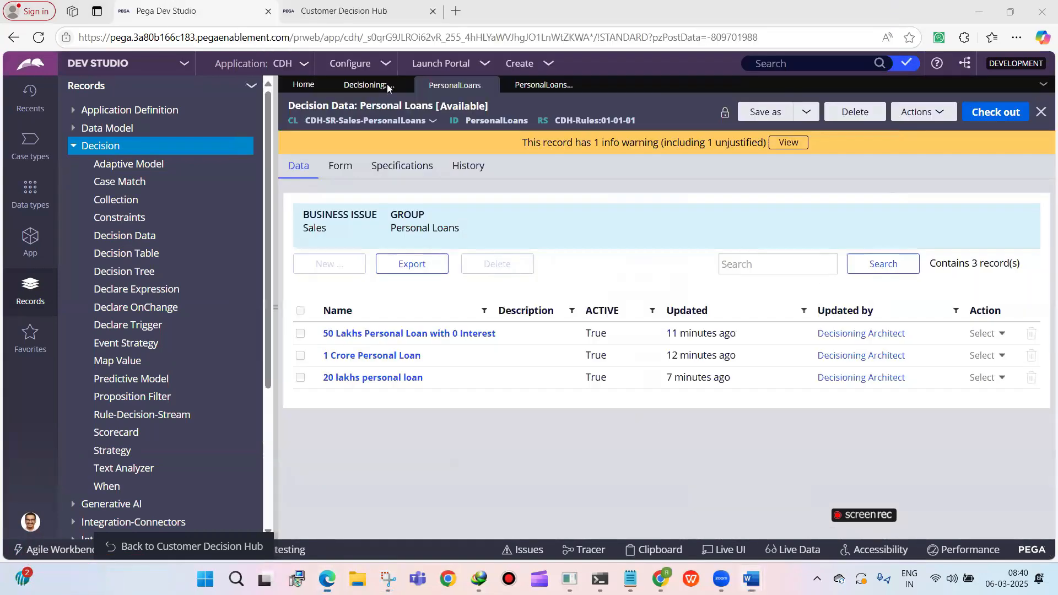
{"action": "left_click", "coordinate": [371, 11]}
{"action": "left_click", "coordinate": [43, 354]}
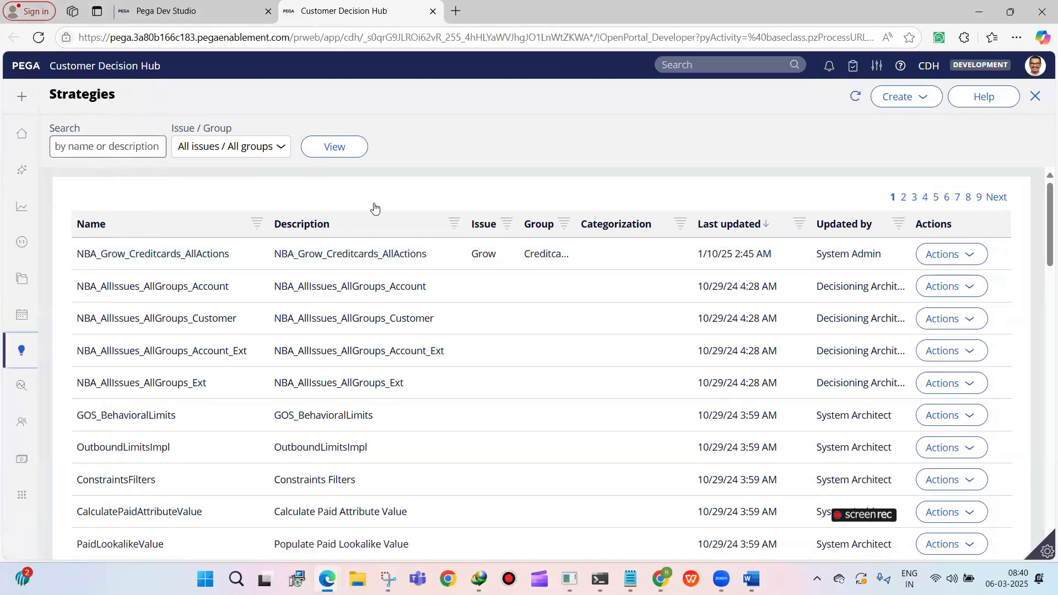
Close the Personal Loans decision data, its section and Proposition Management in Dev Studio, and return to the Customer Decision Hub strategies
{"action": "left_click", "coordinate": [171, 7]}
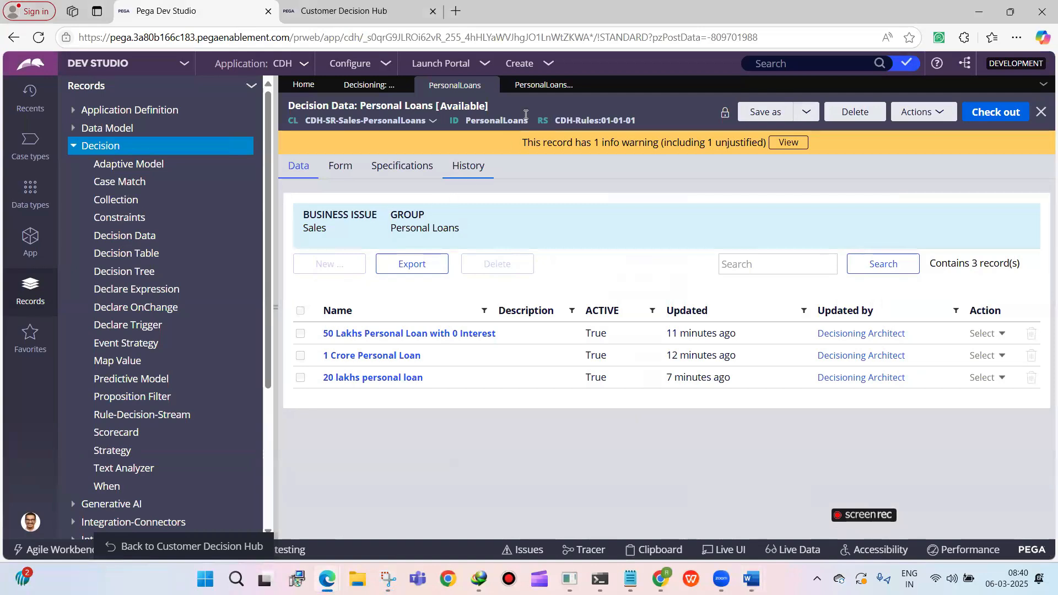
{"action": "left_click", "coordinate": [488, 86]}
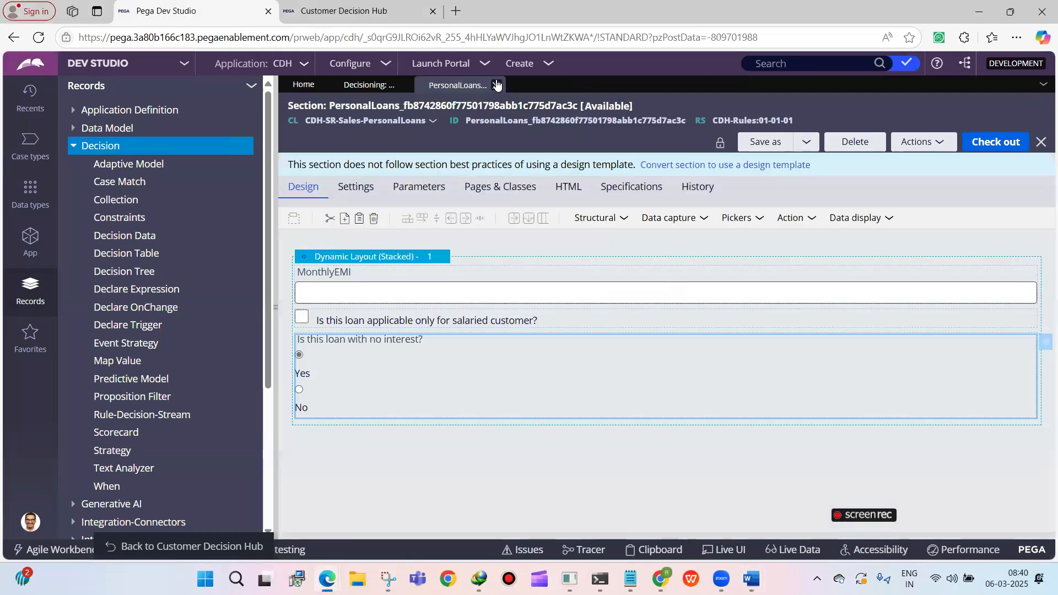
{"action": "left_click", "coordinate": [491, 85]}
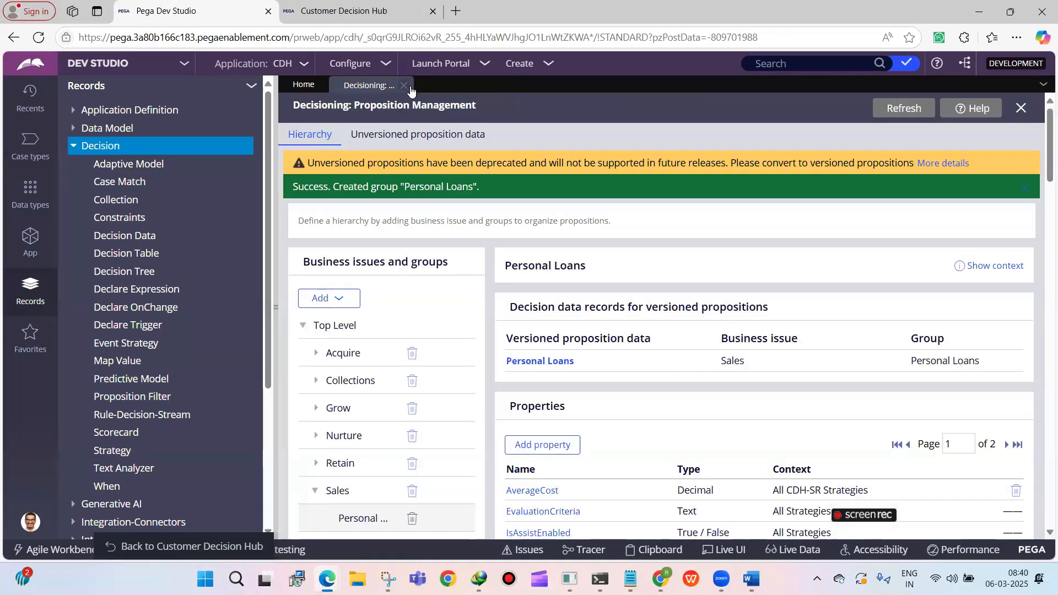
{"action": "left_click", "coordinate": [402, 86]}
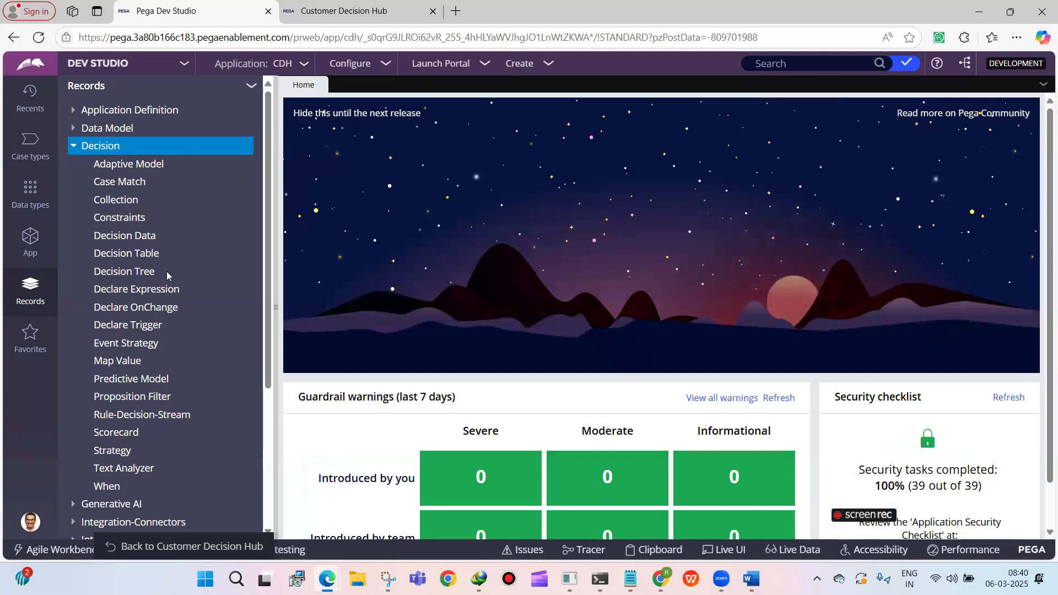
{"action": "mouse_move", "coordinate": [377, 11]}
{"action": "left_click", "coordinate": [375, 11]}
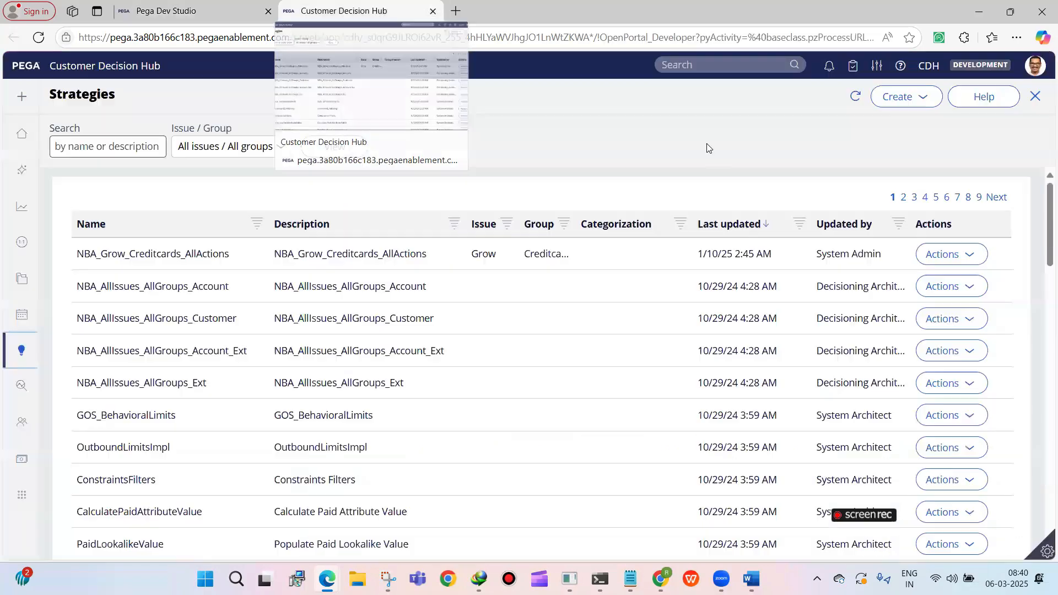
Start creating a strategy with a new canvas and describe it as FirstStrategy
{"action": "left_click", "coordinate": [904, 97]}
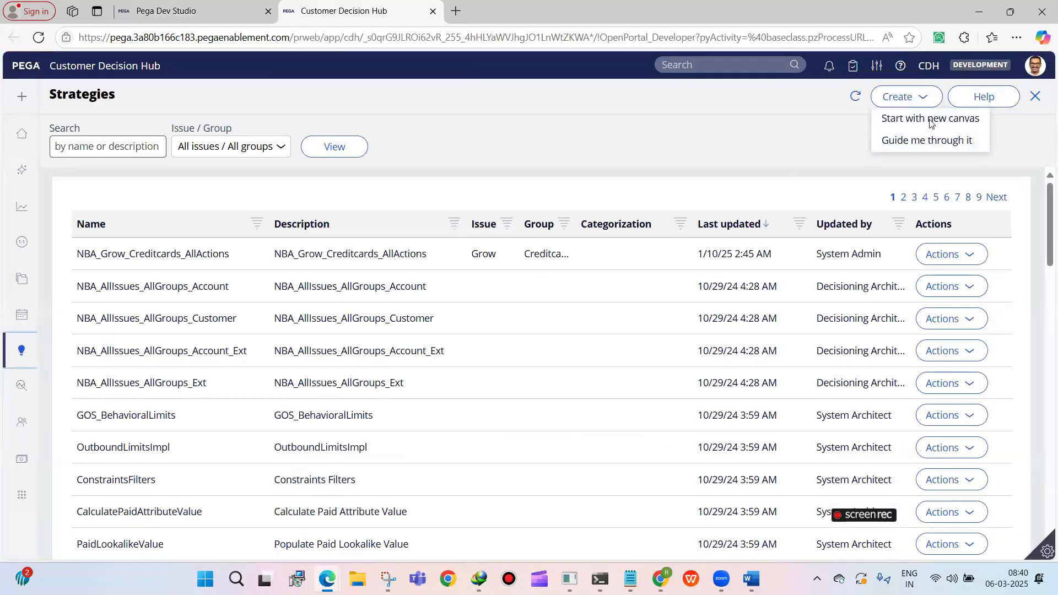
{"action": "left_click", "coordinate": [924, 119]}
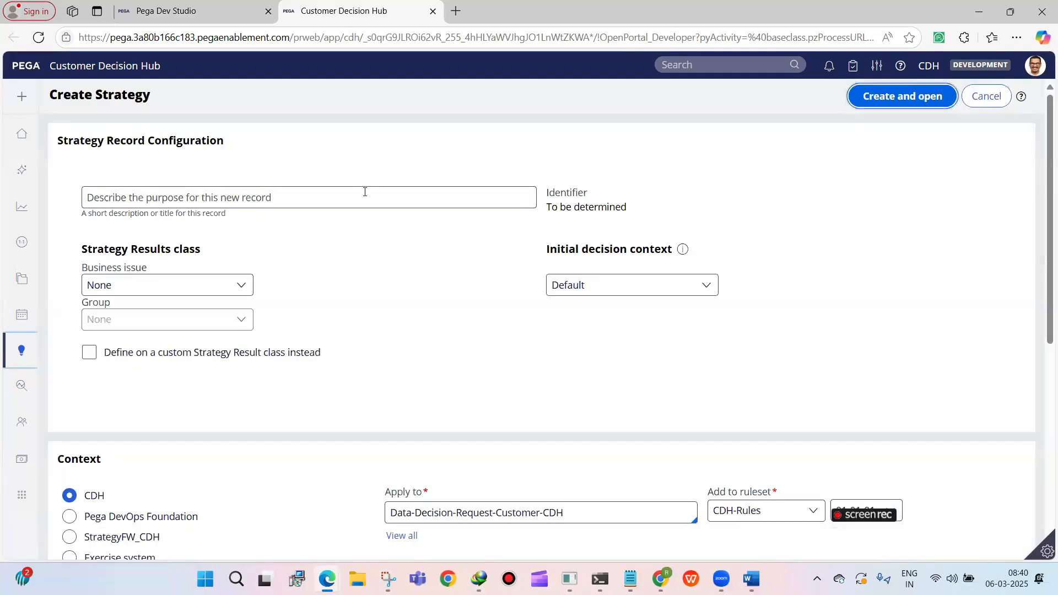
{"action": "left_click", "coordinate": [365, 192]}
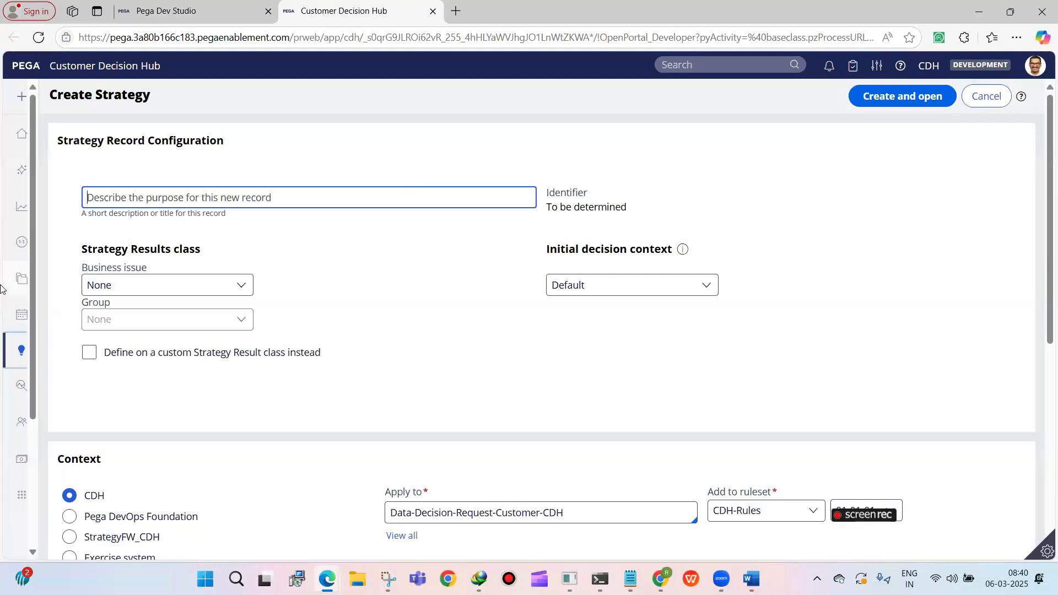
{"action": "mouse_move", "coordinate": [2, 289]}
{"action": "type", "text": "FirstStrategy"}
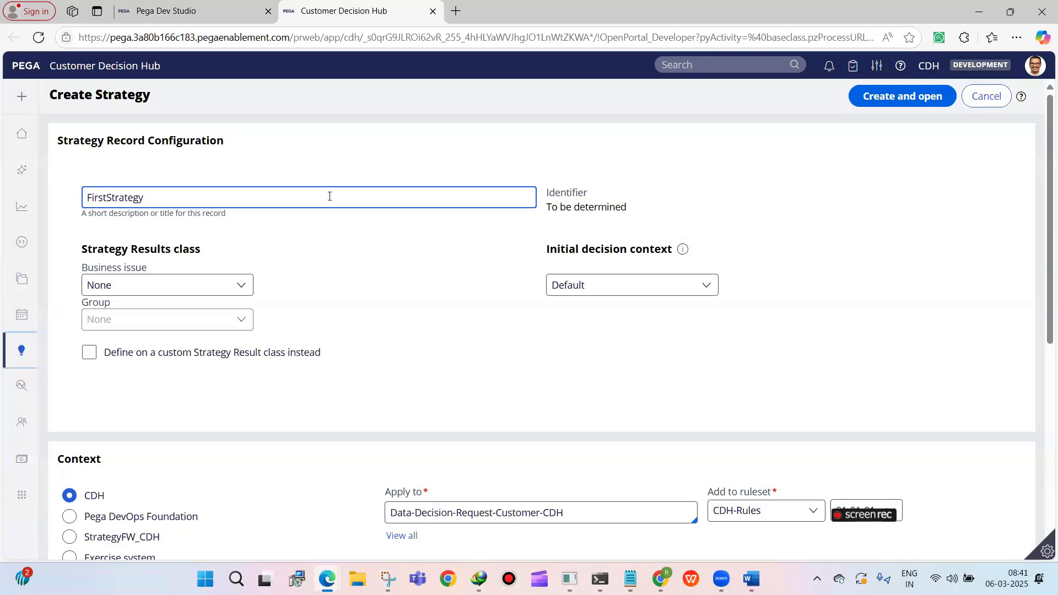
Set the strategy's results class to business issue Grow and group Credit cards
{"action": "left_click", "coordinate": [198, 282]}
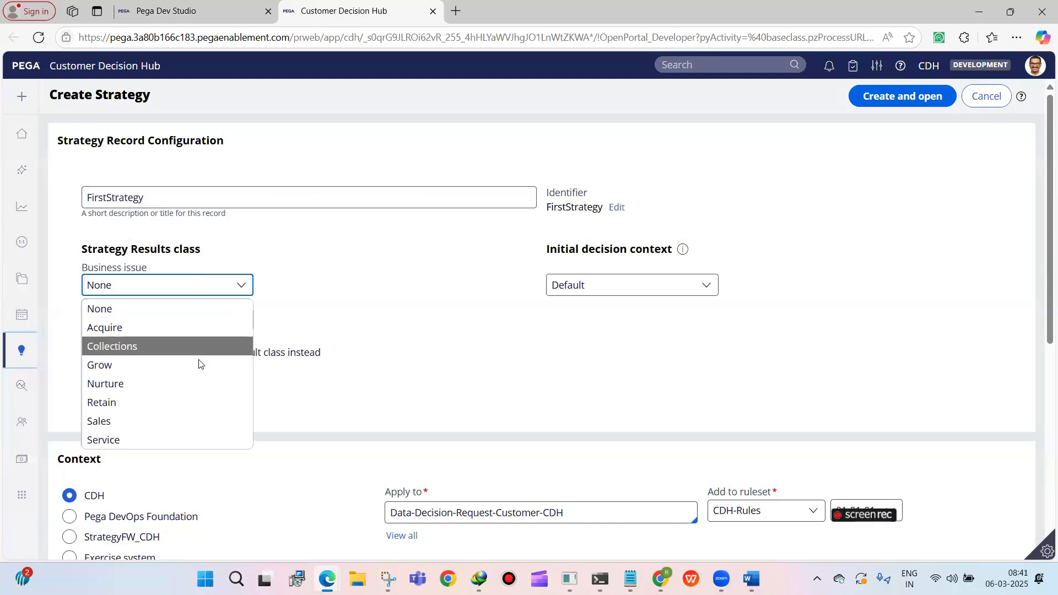
{"action": "left_click", "coordinate": [200, 363]}
{"action": "left_click", "coordinate": [212, 321]}
{"action": "left_click", "coordinate": [194, 359]}
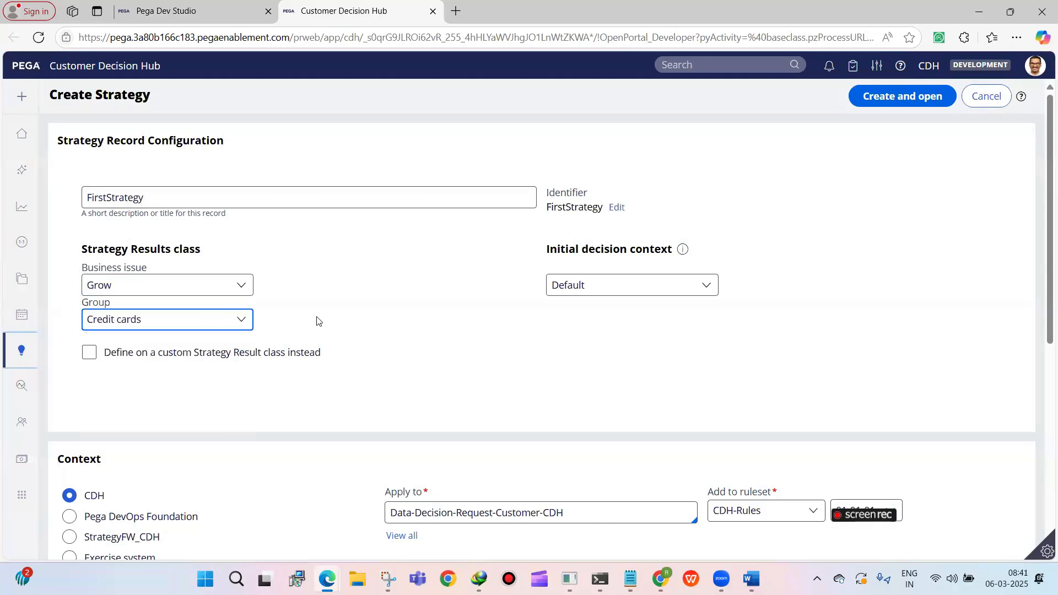
{"action": "left_click", "coordinate": [226, 319]}
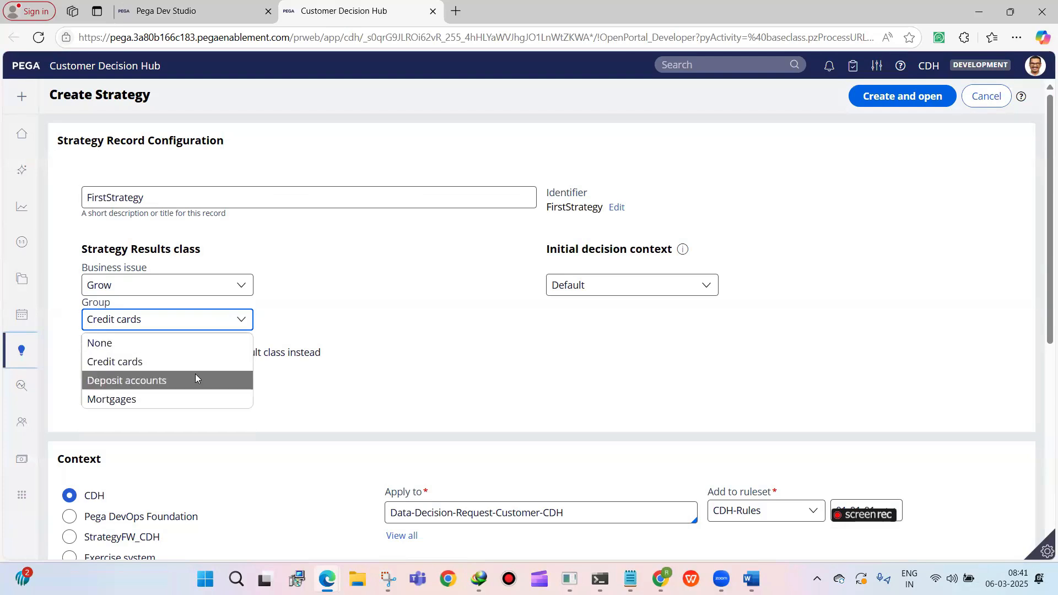
Set the strategy's results class to business issue Sales and group Personal Loans
{"action": "left_click", "coordinate": [211, 285]}
{"action": "left_click", "coordinate": [167, 420]}
{"action": "left_click", "coordinate": [167, 325]}
{"action": "left_click", "coordinate": [155, 362]}
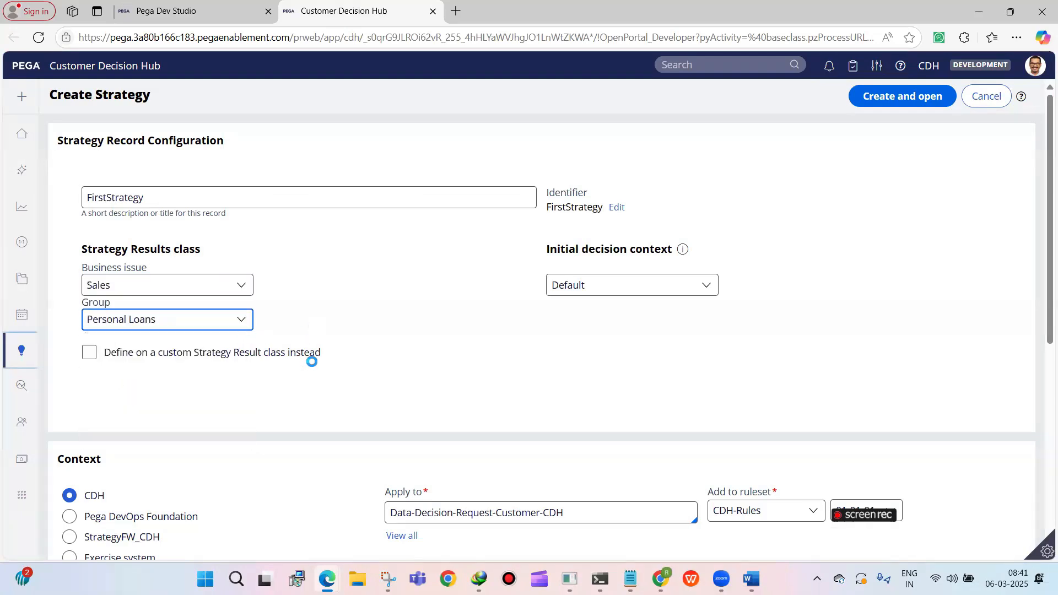
{"action": "scroll", "coordinate": [595, 283], "scroll_direction": "down", "scroll_amount": 3}
{"action": "double_click", "coordinate": [157, 199]}
{"action": "scroll", "coordinate": [178, 229], "scroll_direction": "down", "scroll_amount": 1}
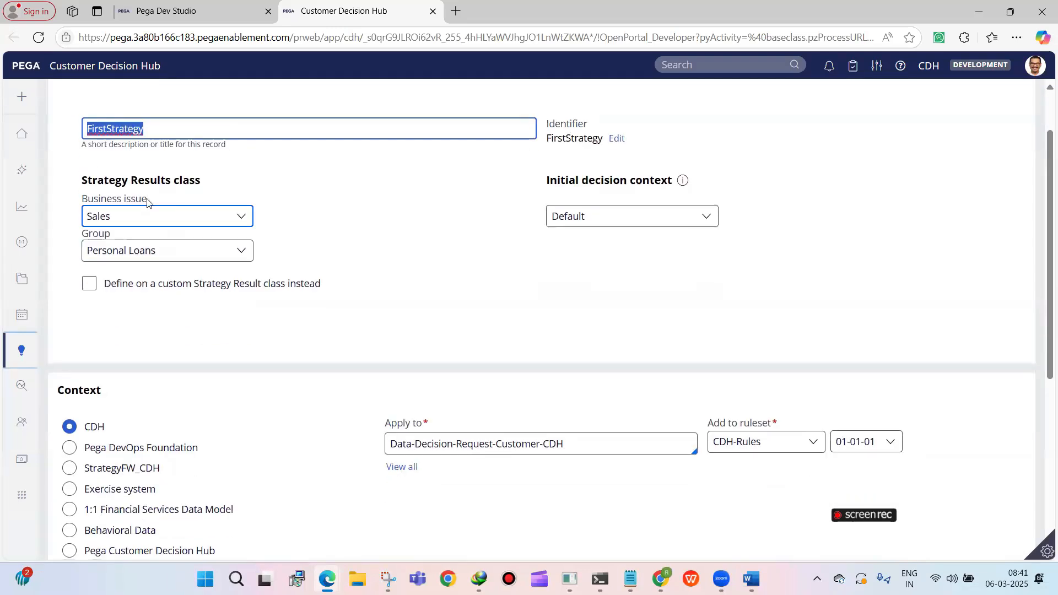
{"action": "left_click_drag", "start_coordinate": [76, 182], "coordinate": [204, 182]}
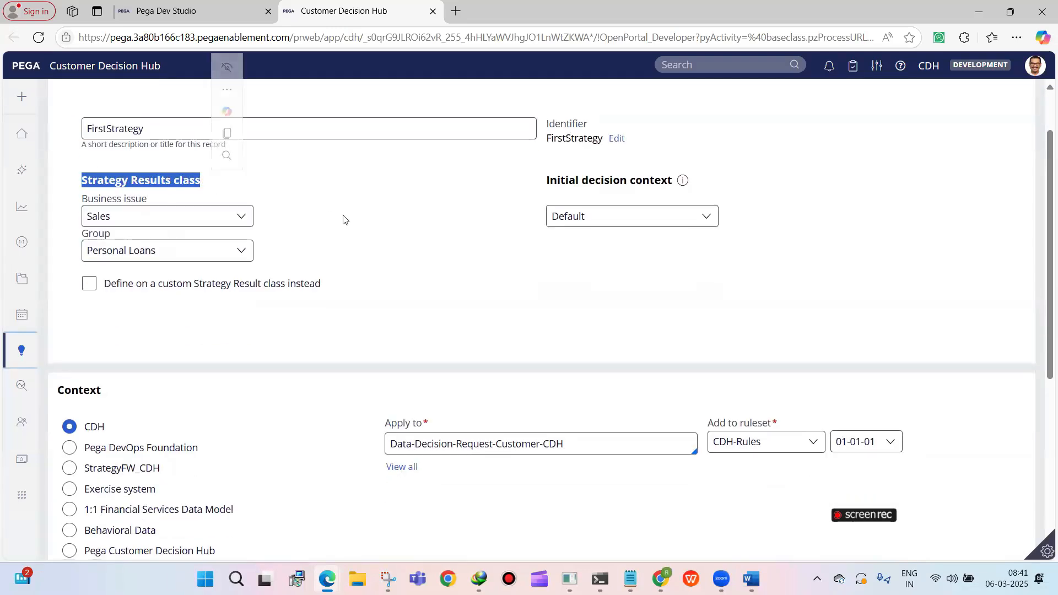
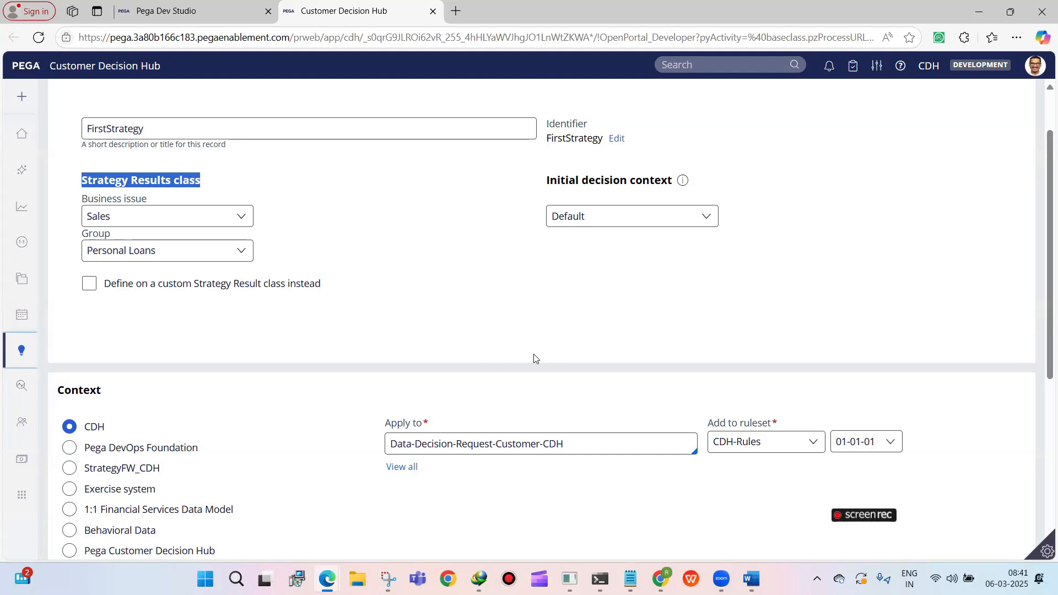
Set the strategy's results class to business issue Grow and group Credit cards
{"action": "scroll", "coordinate": [534, 358], "scroll_direction": "up", "scroll_amount": 2}
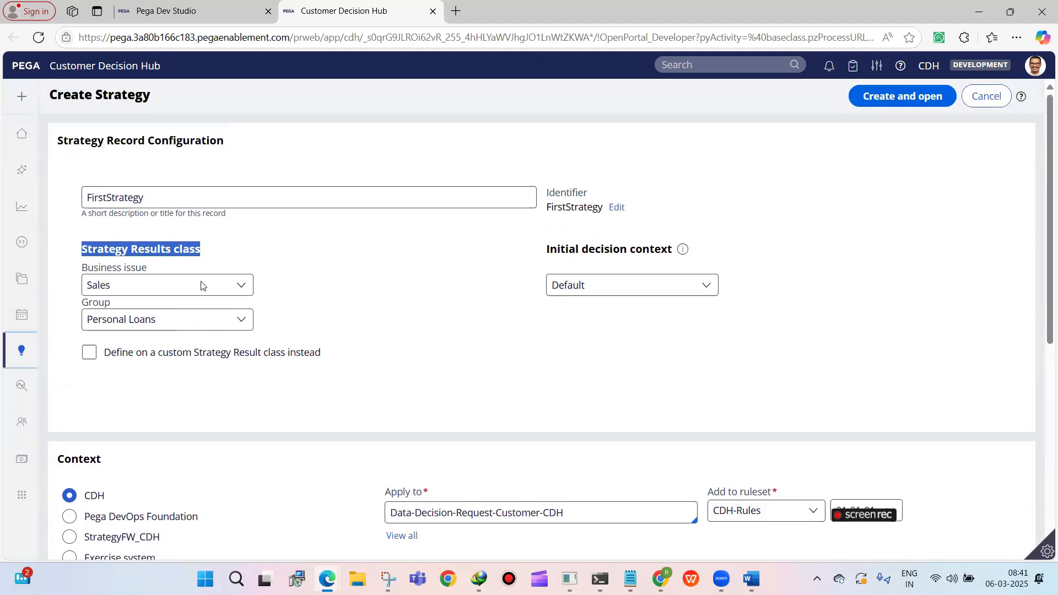
{"action": "left_click", "coordinate": [127, 328]}
{"action": "left_click", "coordinate": [129, 292]}
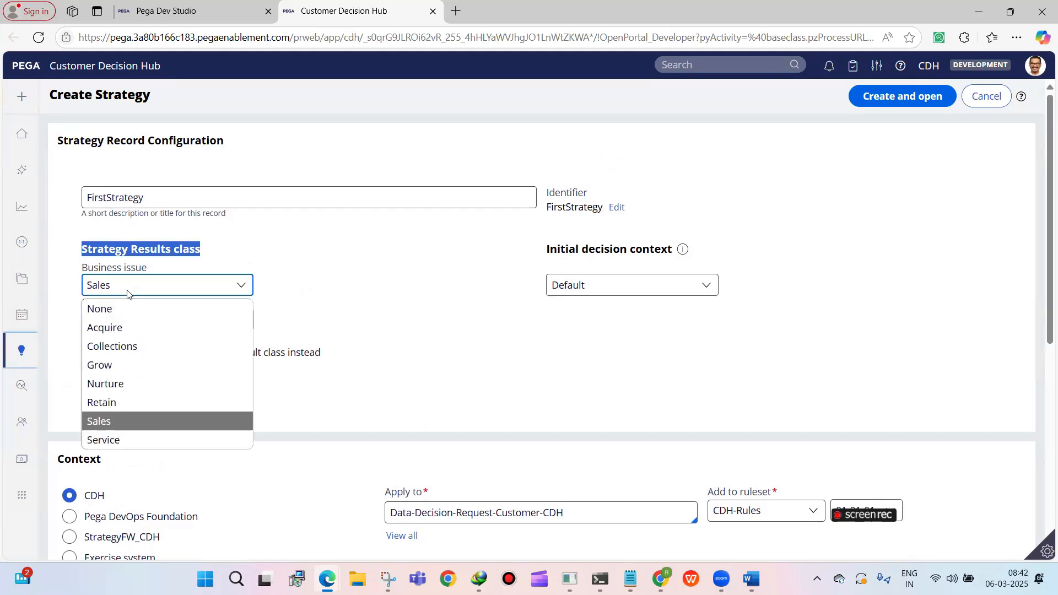
{"action": "left_click", "coordinate": [127, 366]}
{"action": "left_click", "coordinate": [139, 326]}
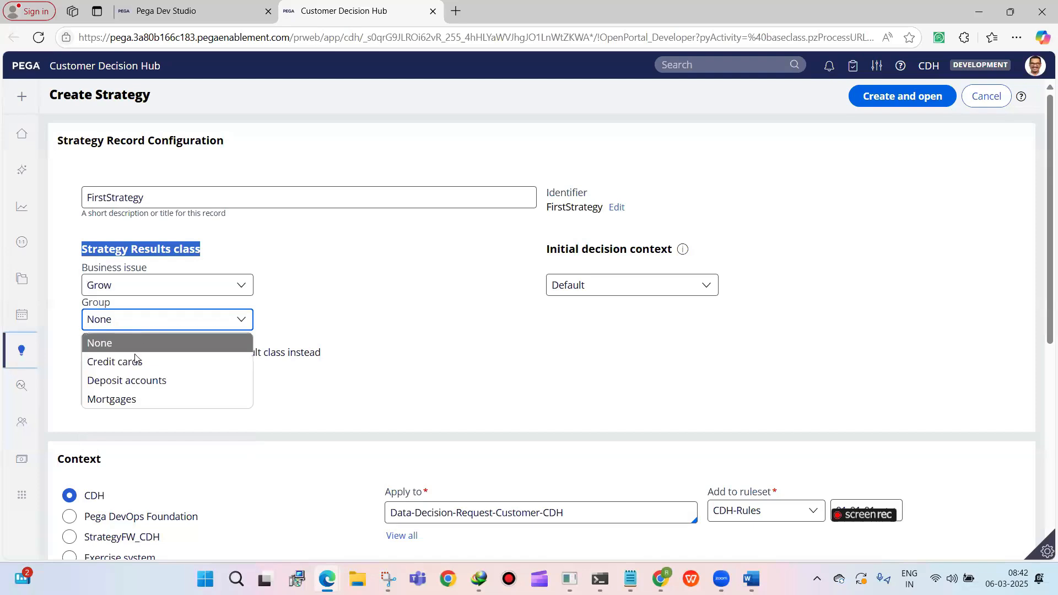
{"action": "left_click", "coordinate": [127, 361]}
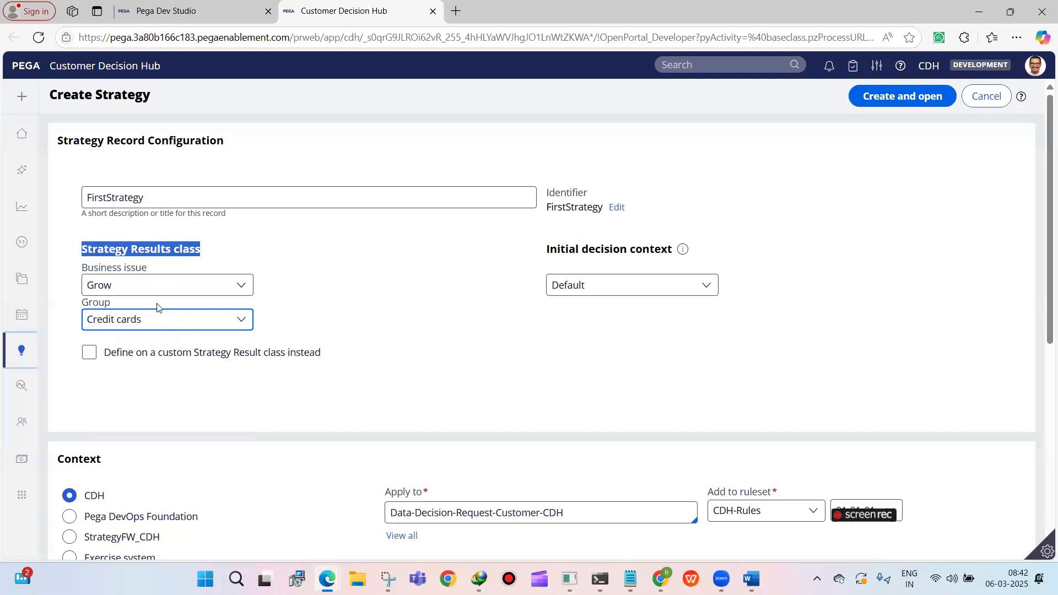
Set the business issue of the strategy's results class to None
{"action": "left_click", "coordinate": [163, 290]}
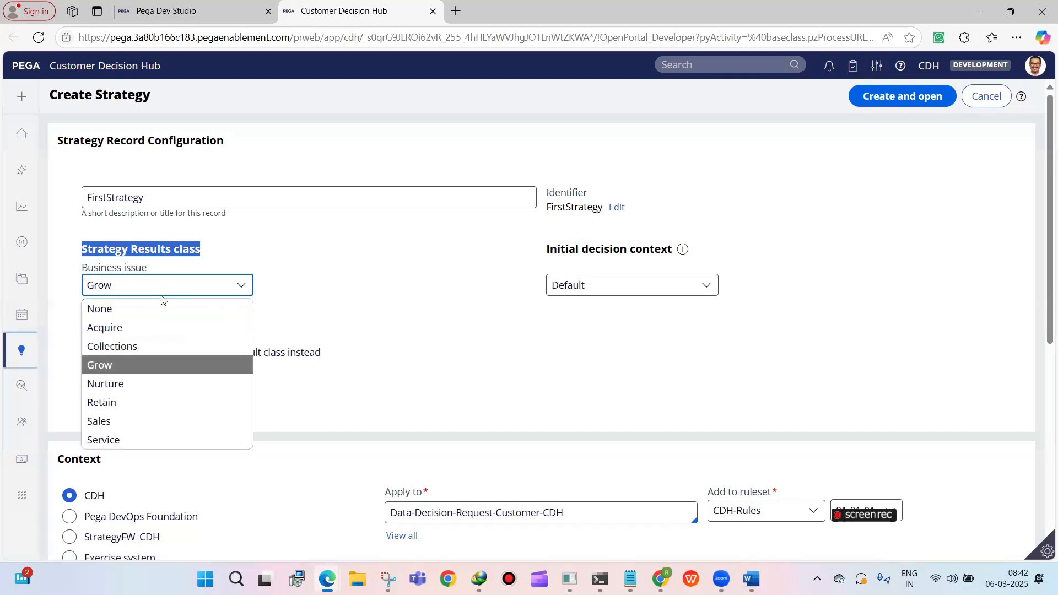
{"action": "left_click", "coordinate": [158, 306]}
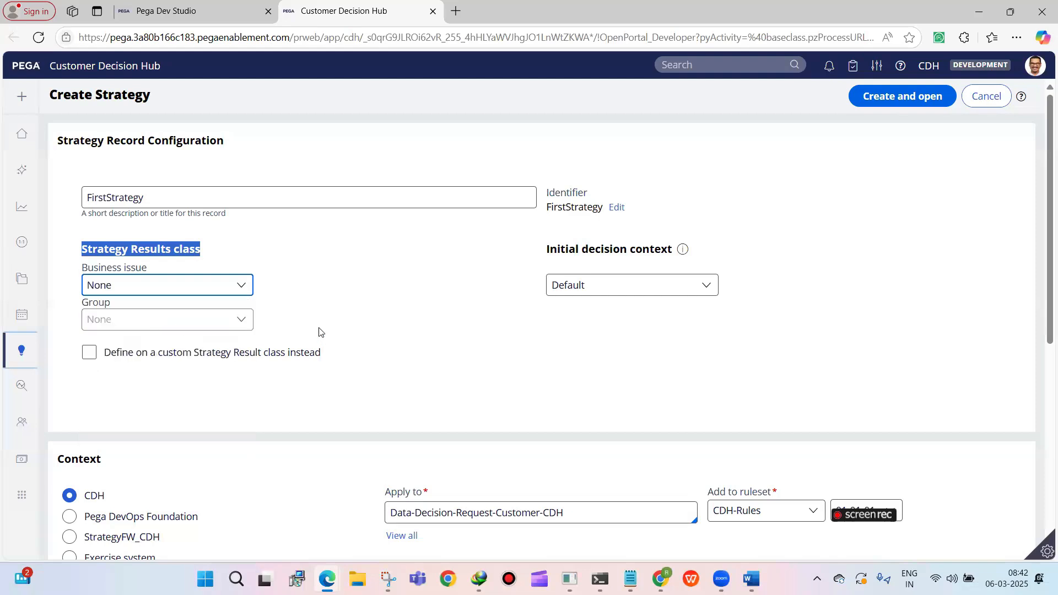
{"action": "left_click", "coordinate": [144, 285]}
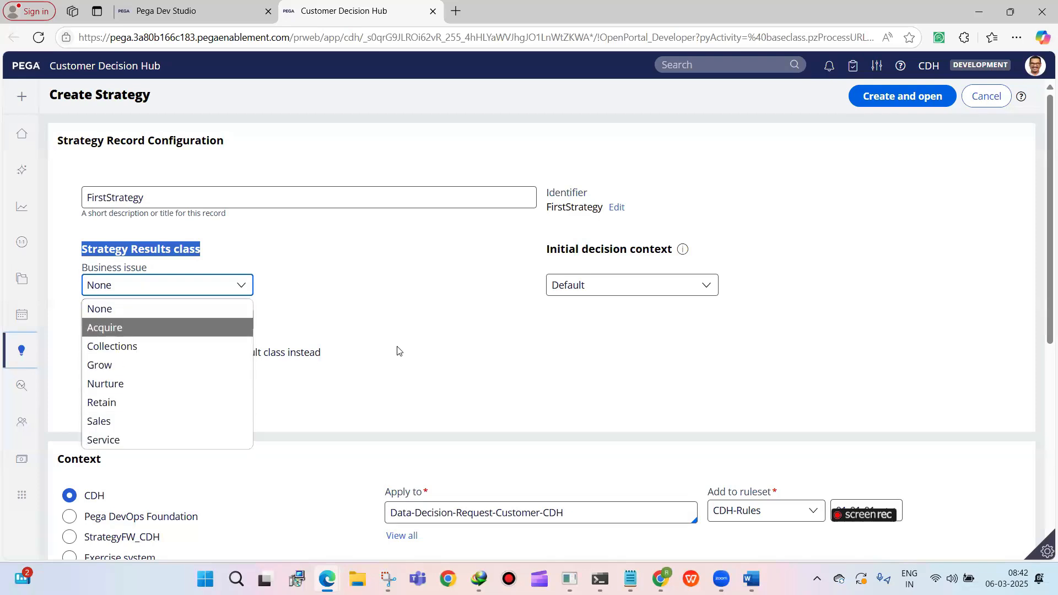
{"action": "key", "text": "Down"}
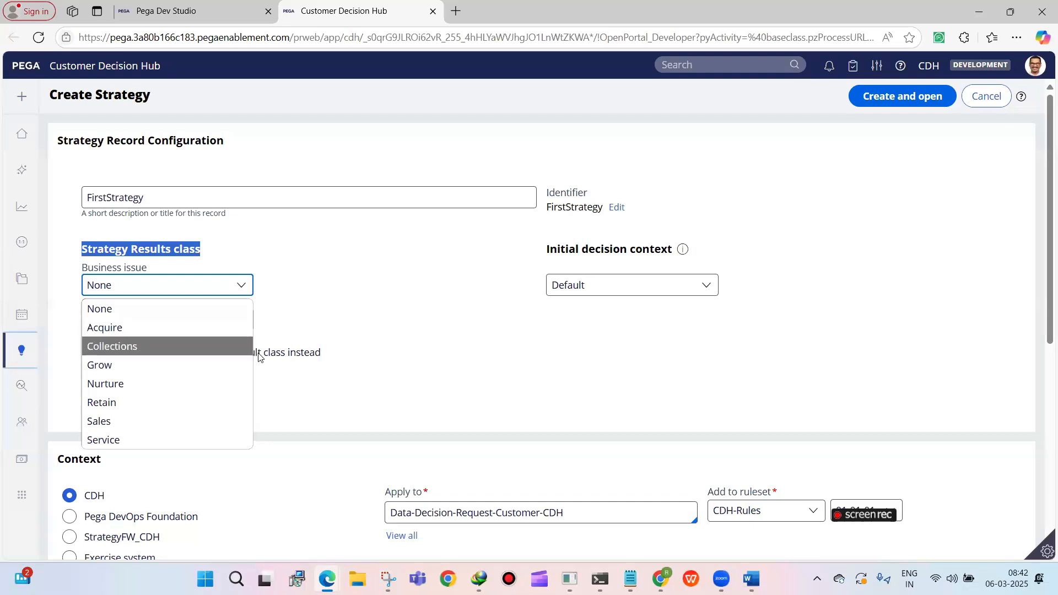
{"action": "left_click", "coordinate": [357, 360]}
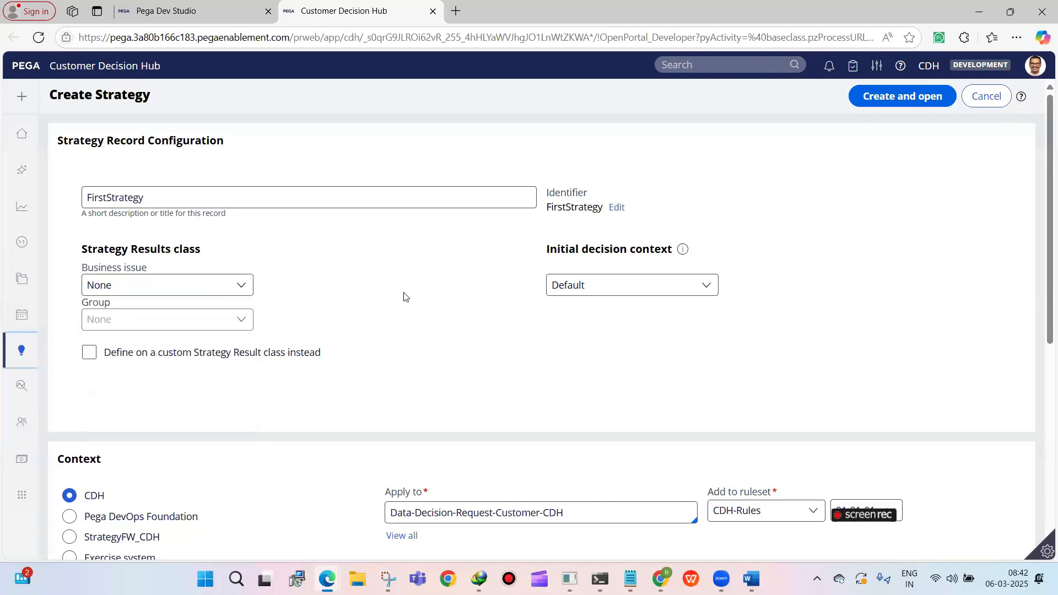
Apply the strategy to the UBank-CDH-Data-Customer class and add it to the CDH-Artifacts ruleset
{"action": "scroll", "coordinate": [687, 408], "scroll_direction": "down", "scroll_amount": 3}
{"action": "left_click_drag", "start_coordinate": [560, 366], "coordinate": [331, 351]}
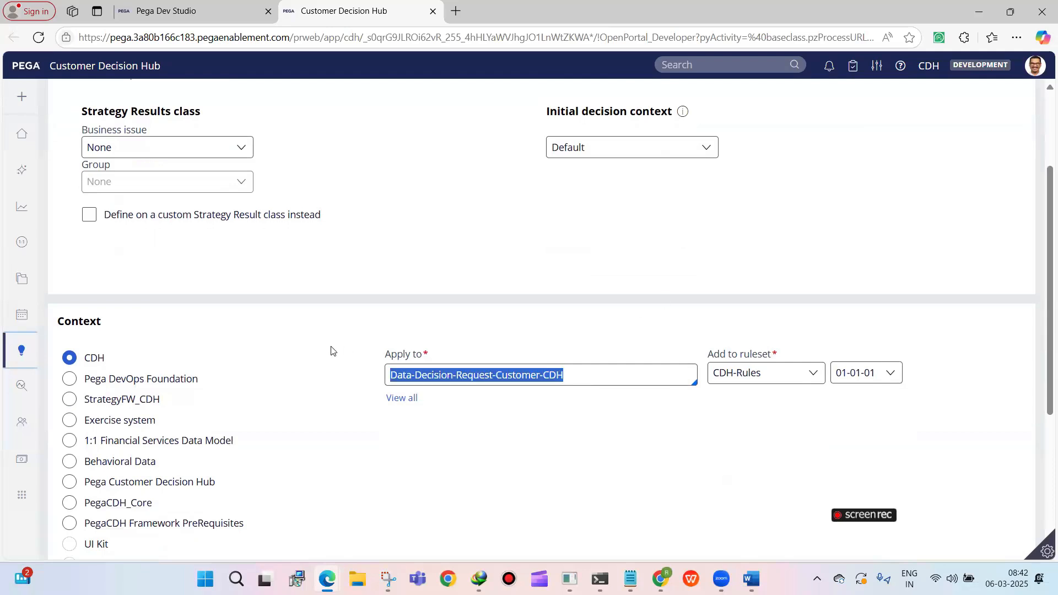
{"action": "key", "text": "BackSpace"}
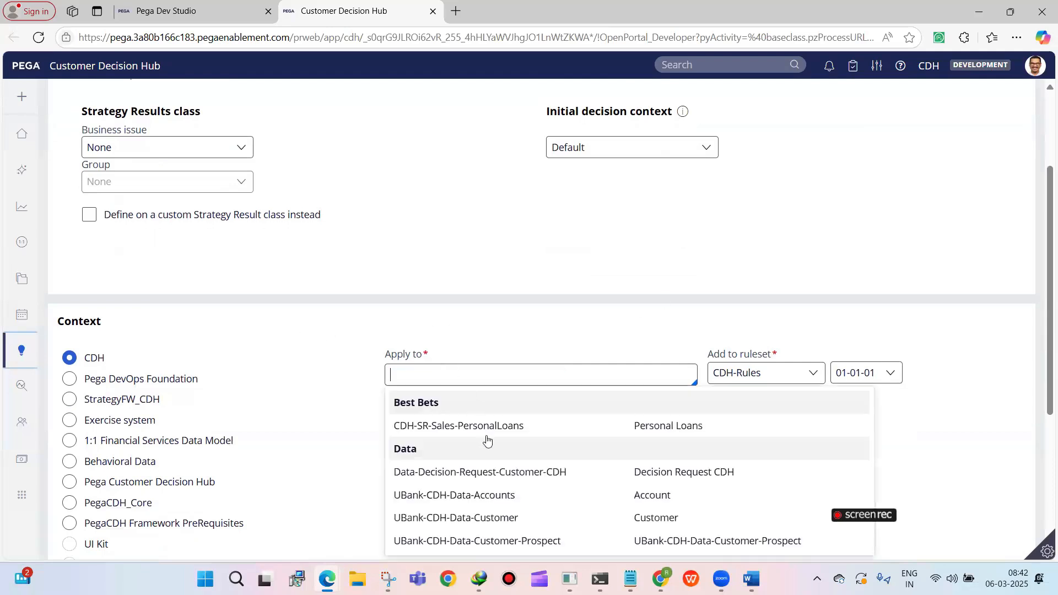
{"action": "scroll", "coordinate": [483, 438], "scroll_direction": "down", "scroll_amount": 3}
{"action": "left_click", "coordinate": [474, 380]}
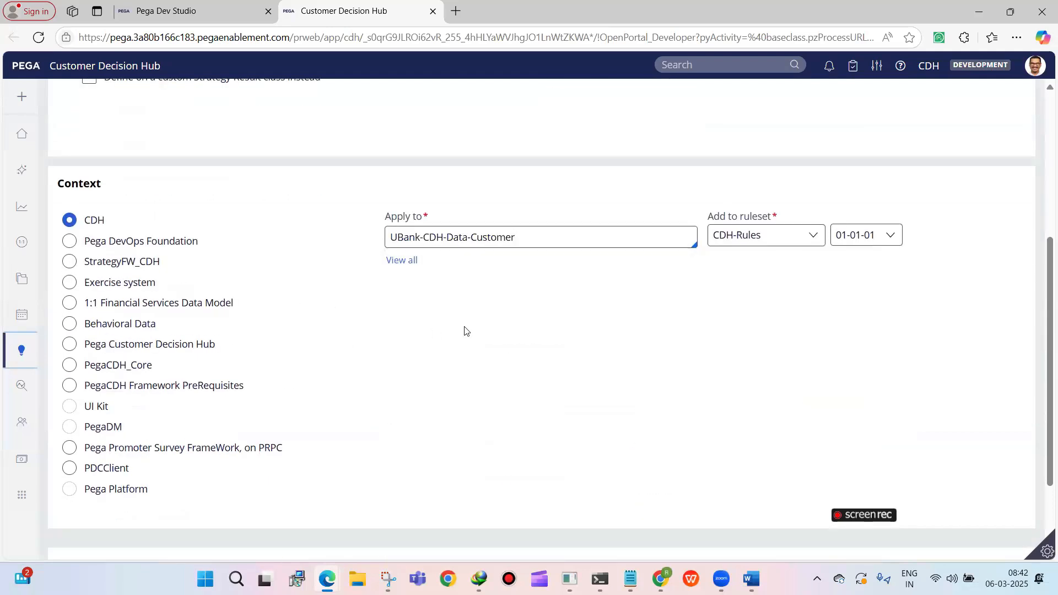
{"action": "scroll", "coordinate": [464, 331], "scroll_direction": "up", "scroll_amount": 3}
{"action": "left_click", "coordinate": [735, 378]}
{"action": "left_click", "coordinate": [741, 395]}
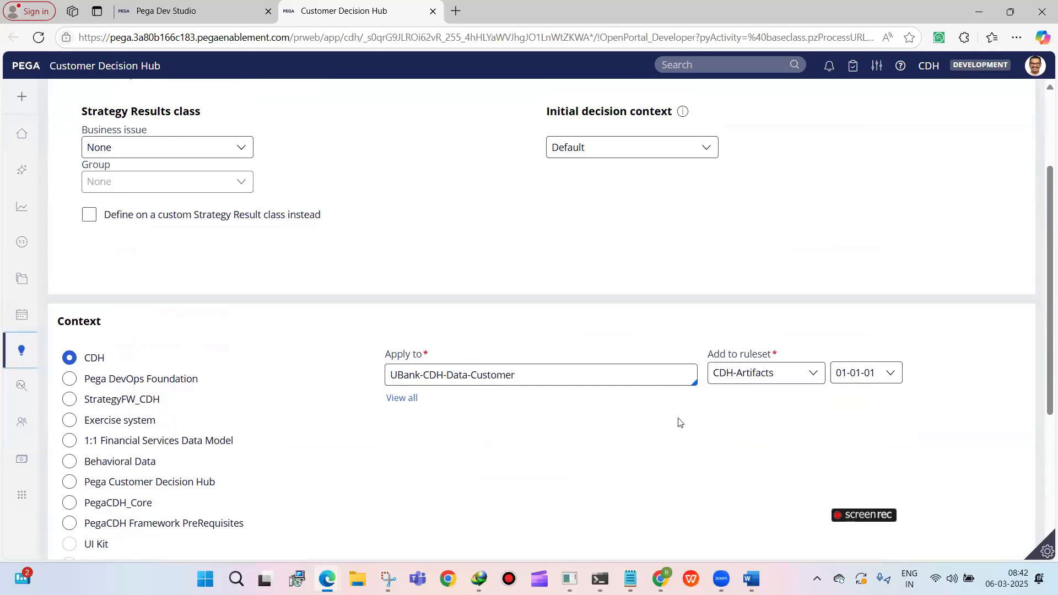
Create and open FirstStrategy after reviewing its settings, and shift the Results shape slightly on the canvas
{"action": "scroll", "coordinate": [681, 422], "scroll_direction": "up", "scroll_amount": 3}
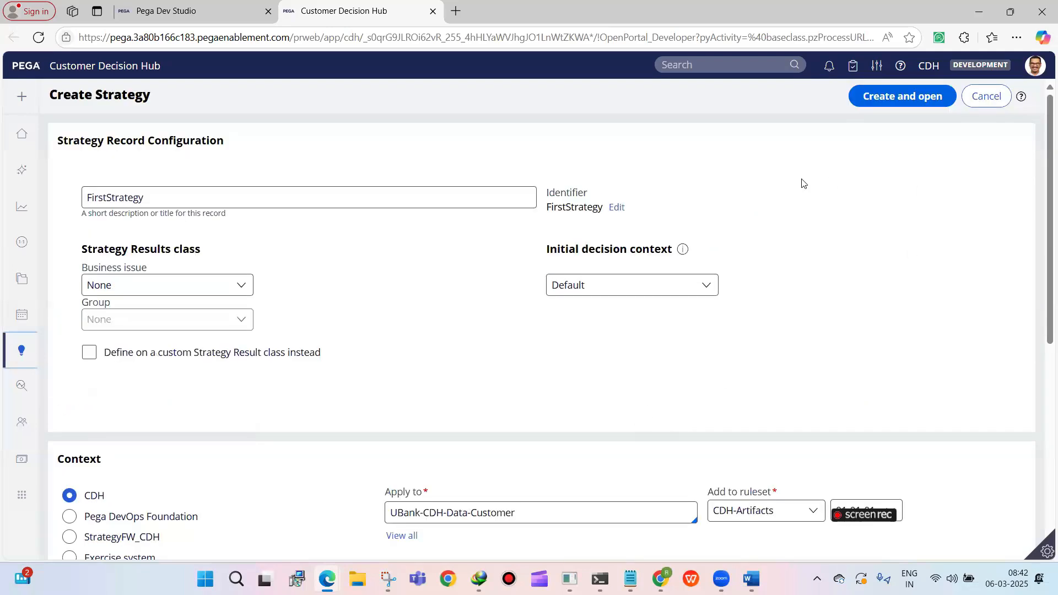
{"action": "scroll", "coordinate": [786, 264], "scroll_direction": "down", "scroll_amount": 4}
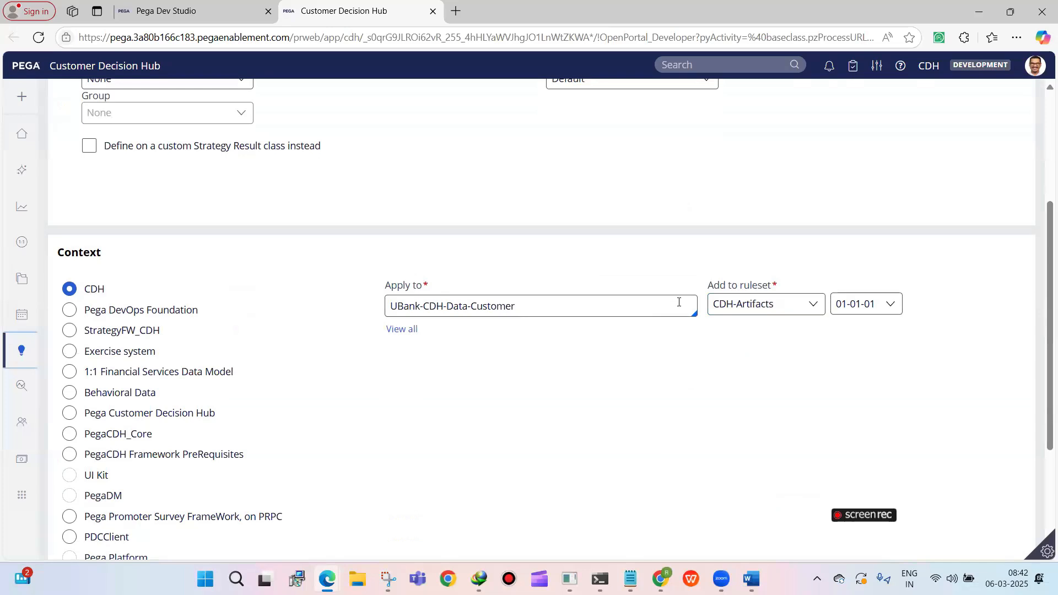
{"action": "scroll", "coordinate": [678, 302], "scroll_direction": "up", "scroll_amount": 2}
{"action": "scroll", "coordinate": [647, 321], "scroll_direction": "down", "scroll_amount": 1}
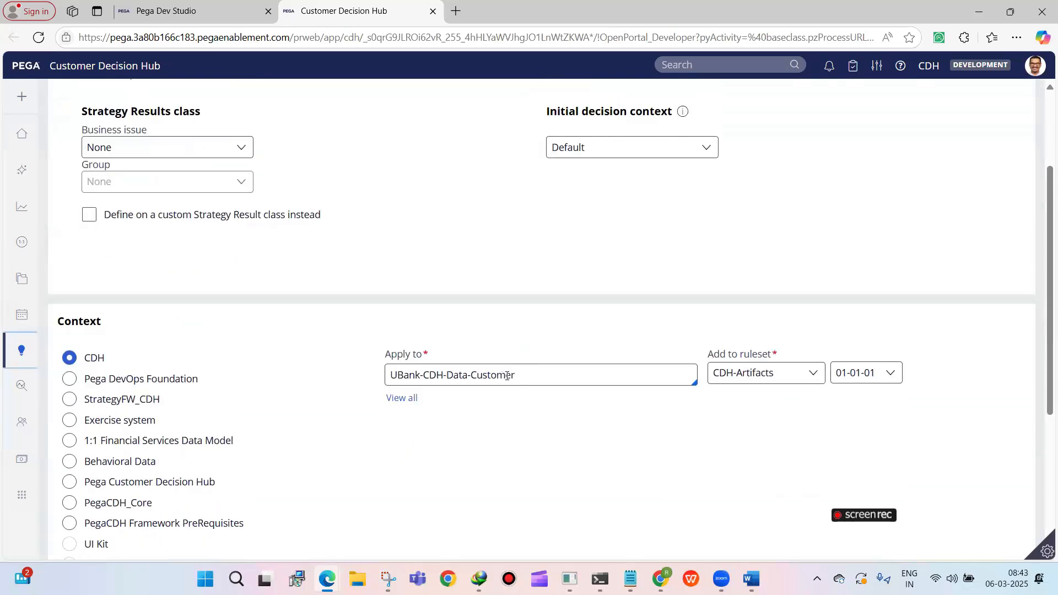
{"action": "scroll", "coordinate": [506, 376], "scroll_direction": "up", "scroll_amount": 2}
{"action": "left_click", "coordinate": [876, 95]}
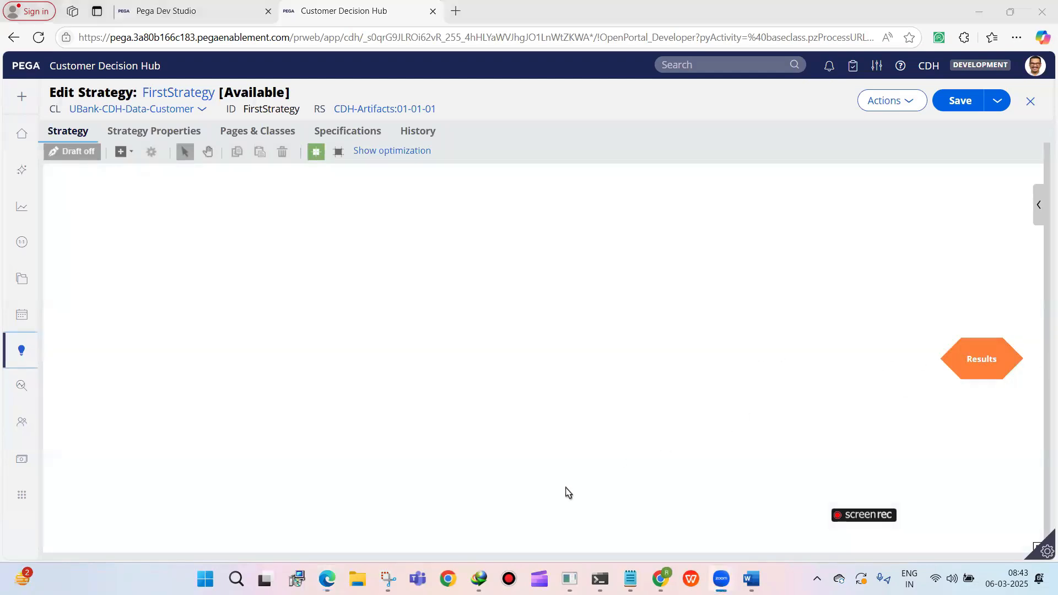
{"action": "left_click_drag", "start_coordinate": [979, 356], "coordinate": [953, 350]}
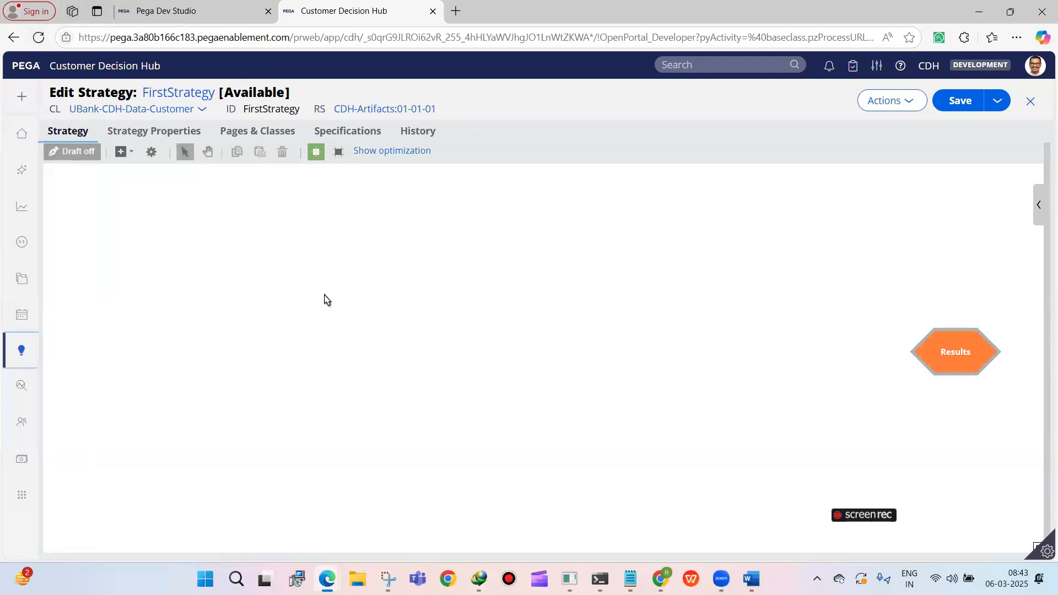
Try adding an Arbitration Contact policy component to the strategy canvas, and delete it again
{"action": "left_click", "coordinate": [246, 252]}
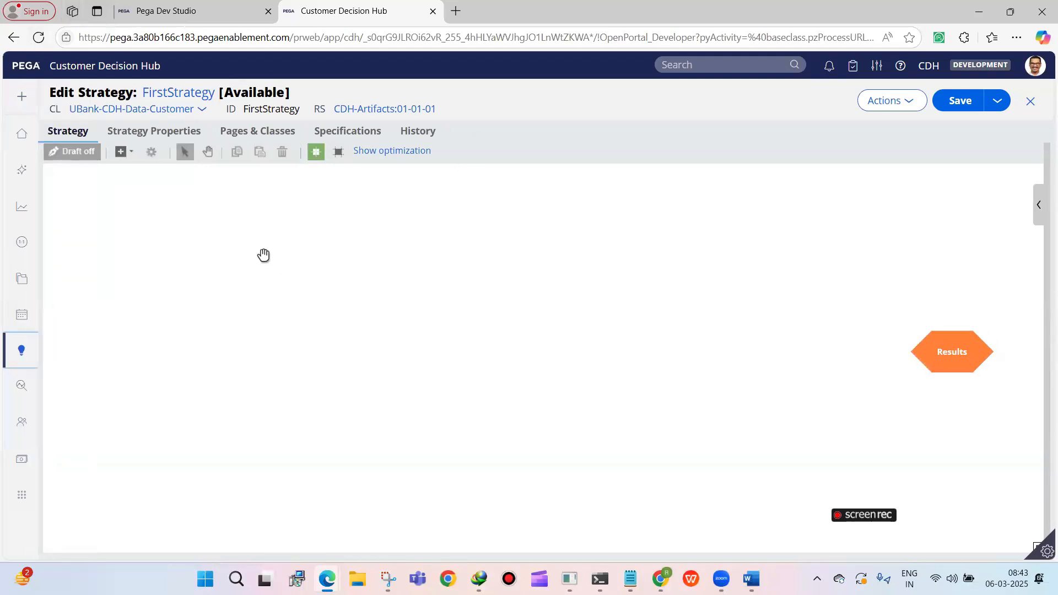
{"action": "right_click", "coordinate": [289, 247]}
{"action": "left_click", "coordinate": [295, 253]}
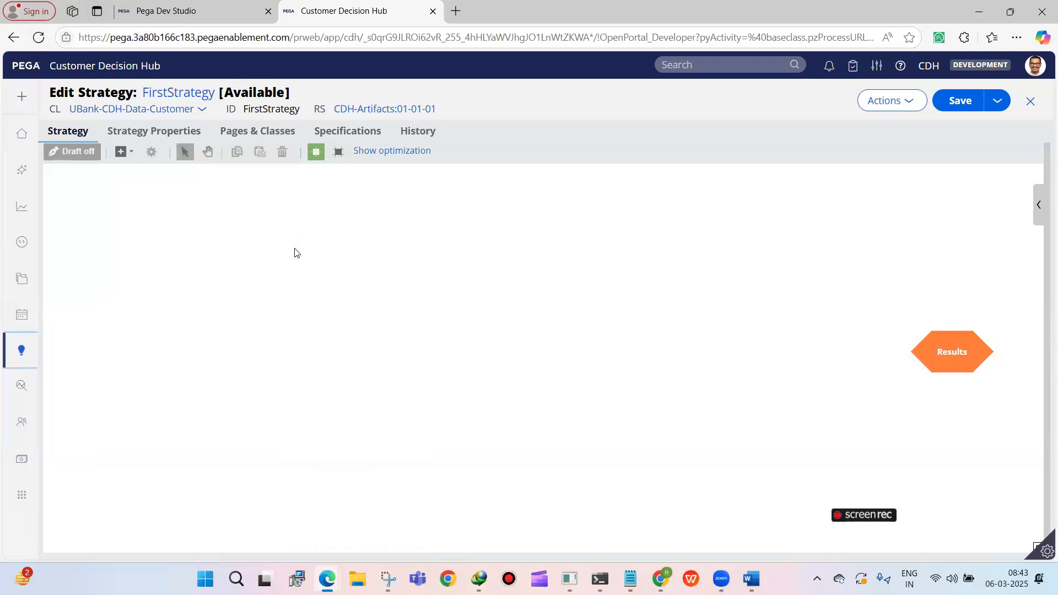
{"action": "right_click", "coordinate": [253, 279]}
{"action": "mouse_move", "coordinate": [293, 311]}
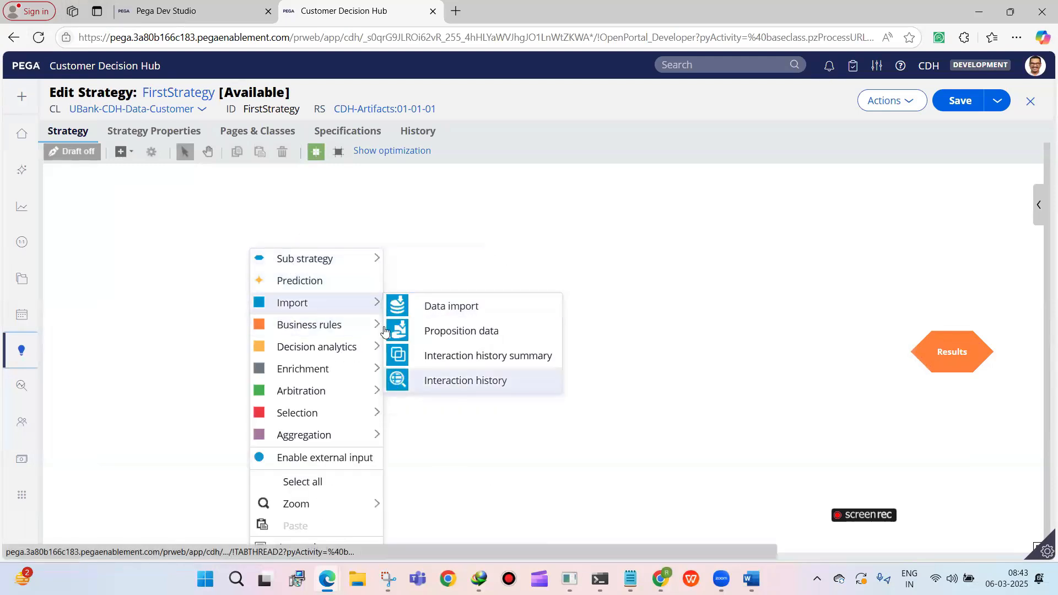
{"action": "mouse_move", "coordinate": [312, 392]}
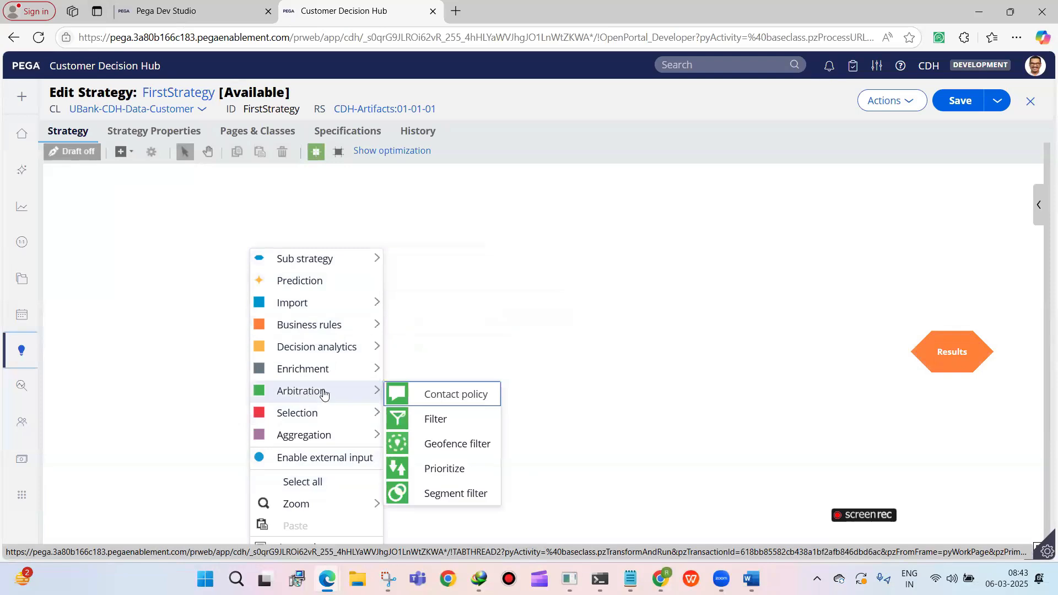
{"action": "left_click_drag", "start_coordinate": [462, 295], "coordinate": [474, 247]}
{"action": "mouse_move", "coordinate": [364, 390]}
{"action": "left_click", "coordinate": [405, 389]}
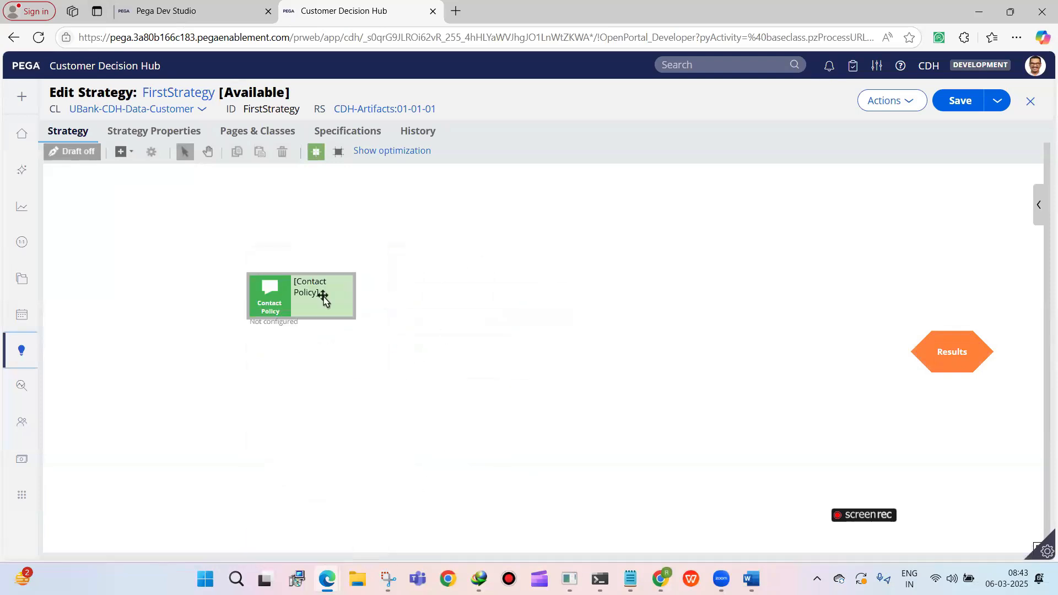
{"action": "left_click_drag", "start_coordinate": [302, 291], "coordinate": [342, 307]}
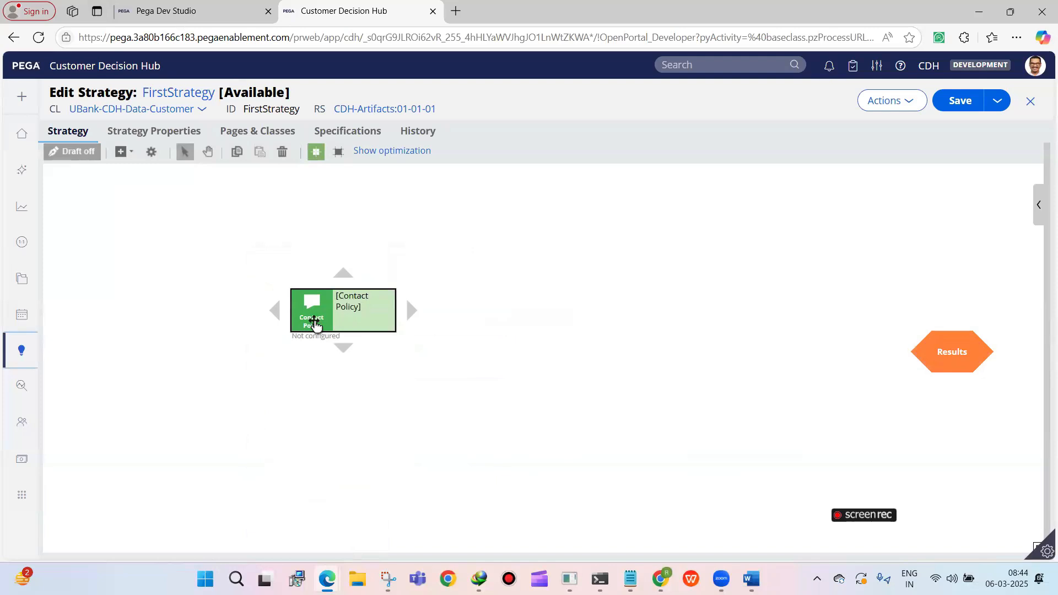
{"action": "right_click", "coordinate": [314, 321]}
{"action": "left_click", "coordinate": [342, 400]}
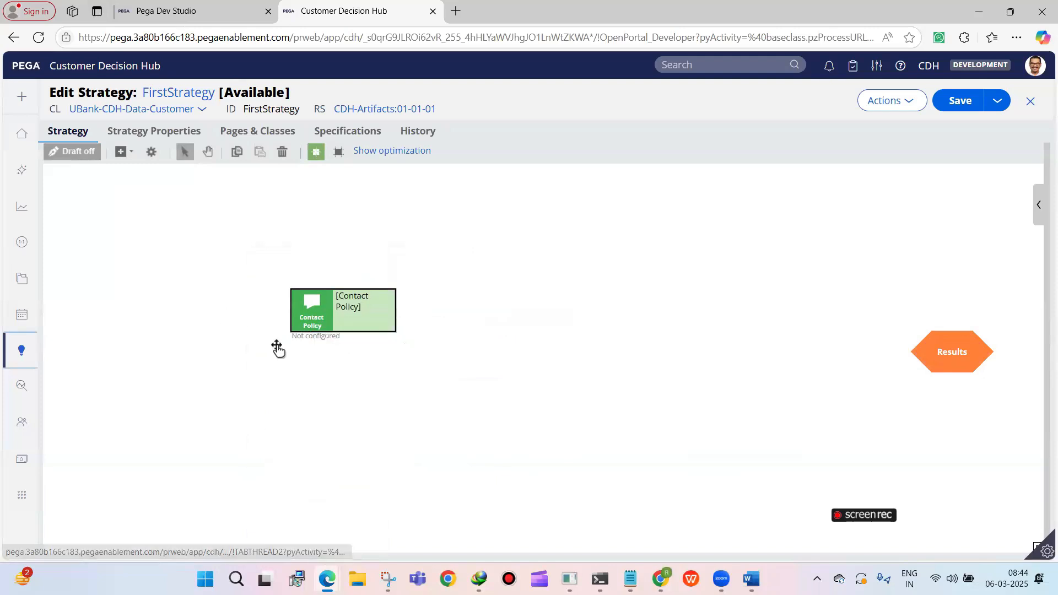
Add a Proposition data import component to the strategy canvas
{"action": "left_click", "coordinate": [125, 152]}
{"action": "mouse_move", "coordinate": [182, 217]}
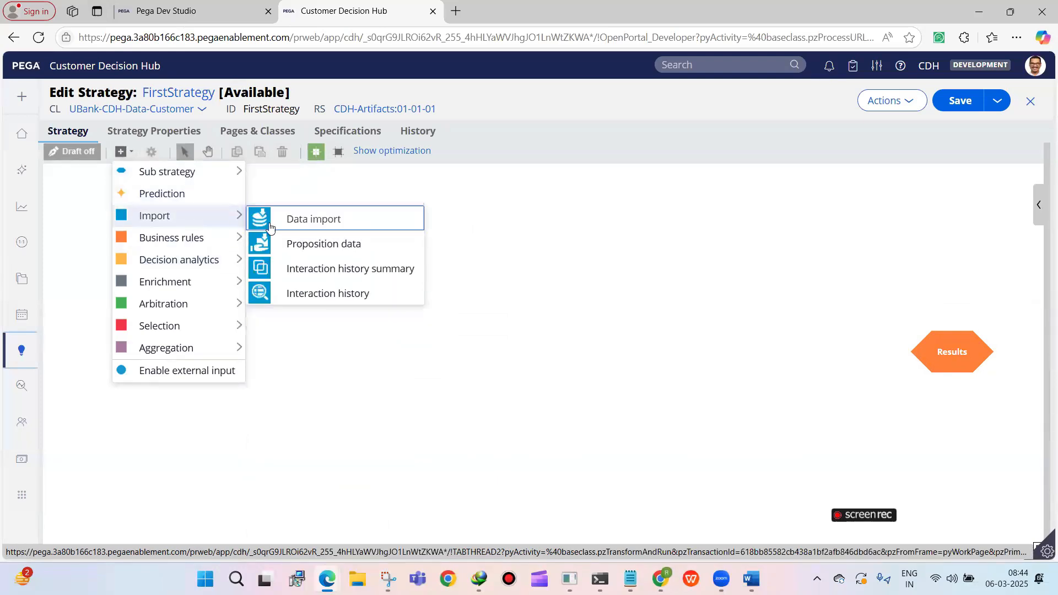
{"action": "left_click", "coordinate": [278, 250]}
{"action": "left_click", "coordinate": [276, 311]}
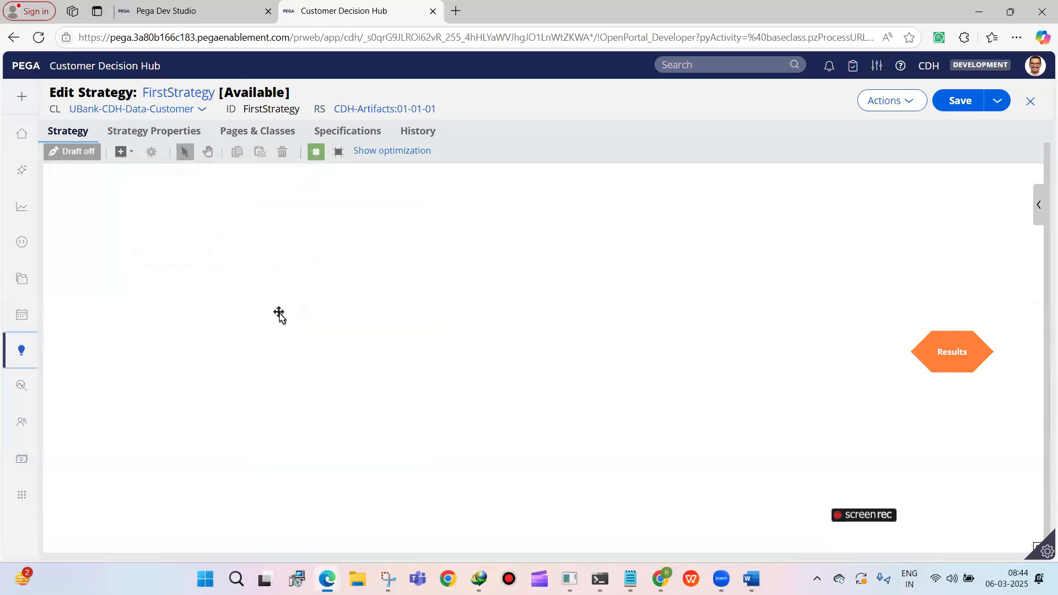
{"action": "left_click", "coordinate": [122, 157]}
{"action": "left_click", "coordinate": [467, 319]}
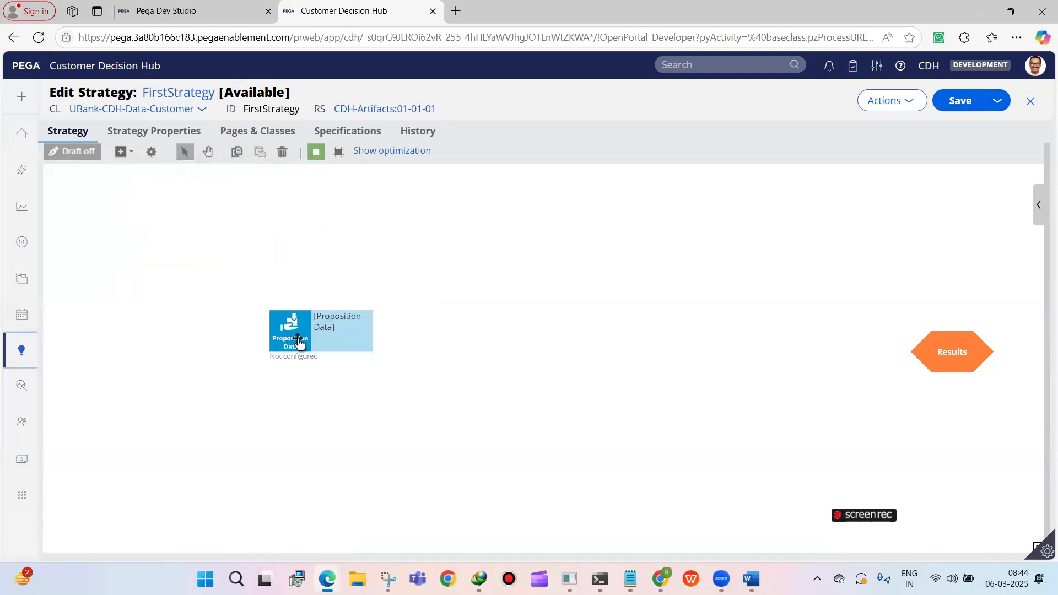
Reposition the Proposition Data component on the left part of the canvas, opposite the Results shape
{"action": "left_click", "coordinate": [298, 343]}
{"action": "left_click_drag", "start_coordinate": [298, 342], "coordinate": [215, 384]}
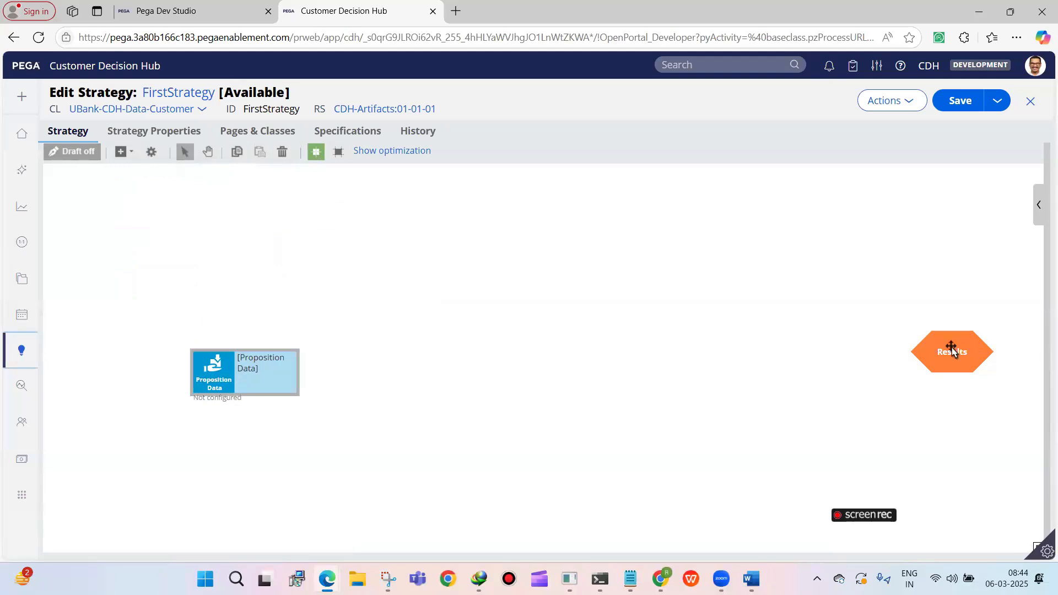
{"action": "left_click", "coordinate": [208, 376]}
{"action": "left_click_drag", "start_coordinate": [209, 376], "coordinate": [243, 376]}
{"action": "left_click", "coordinate": [114, 158]}
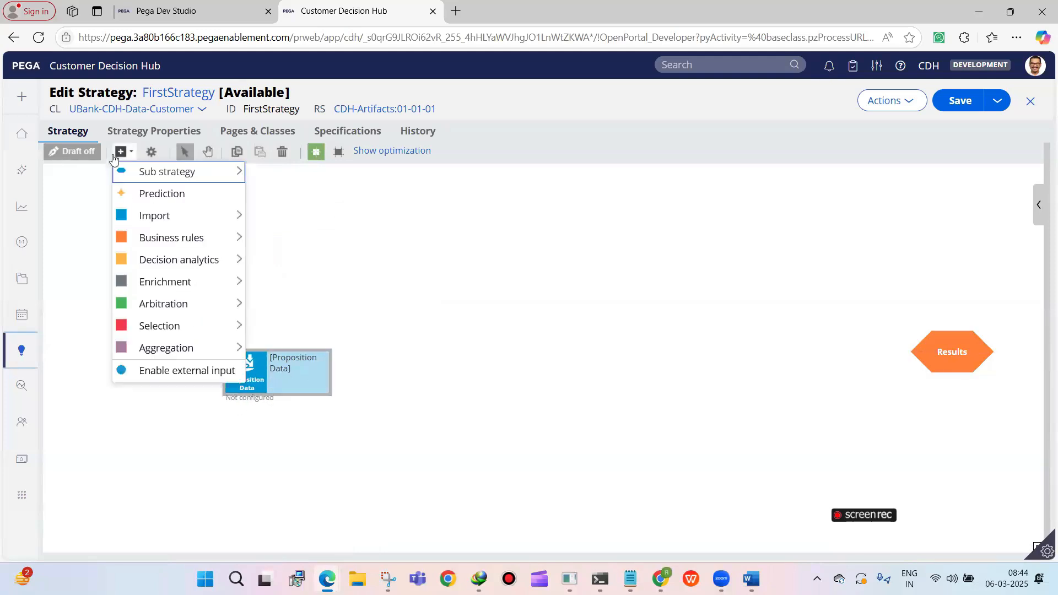
{"action": "mouse_move", "coordinate": [223, 219]}
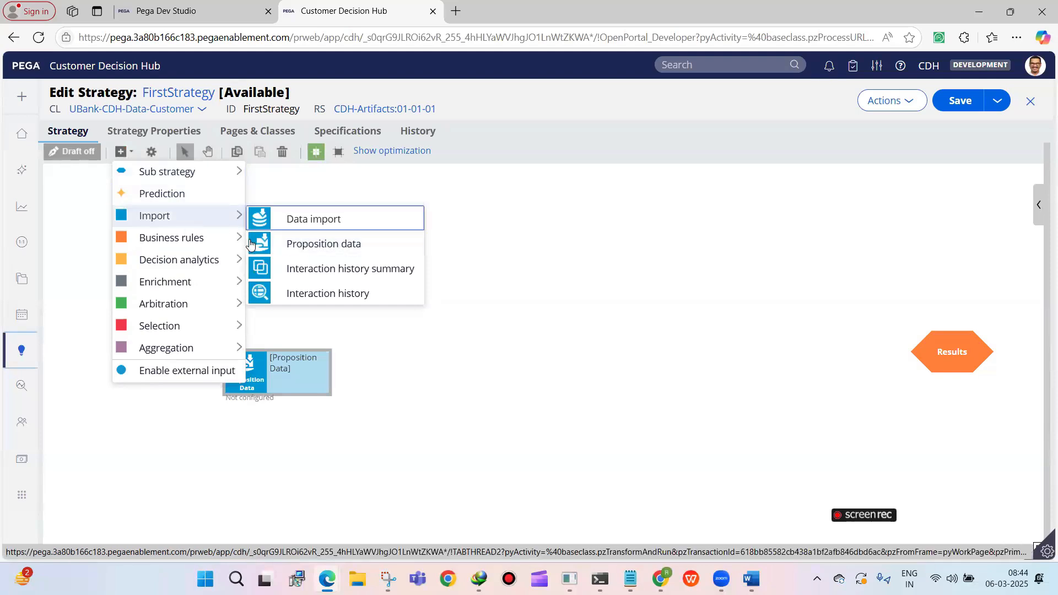
{"action": "left_click", "coordinate": [533, 297]}
Try setting the Proposition Data component to import from the Grow business issue and Credit cards group, and list that group's propositions
{"action": "left_click", "coordinate": [245, 375]}
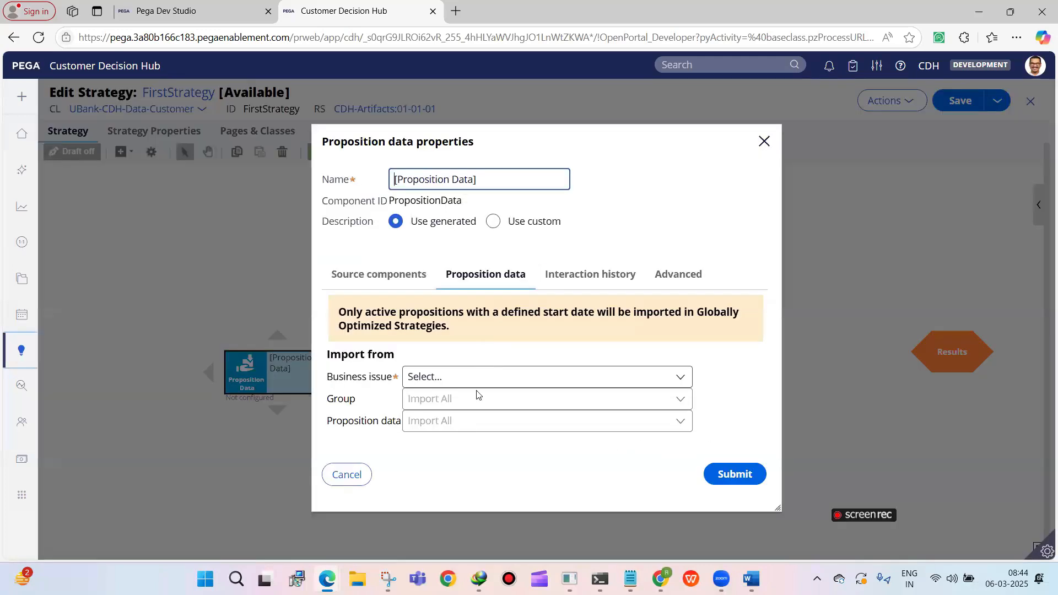
{"action": "left_click", "coordinate": [438, 378]}
{"action": "left_click", "coordinate": [440, 359]}
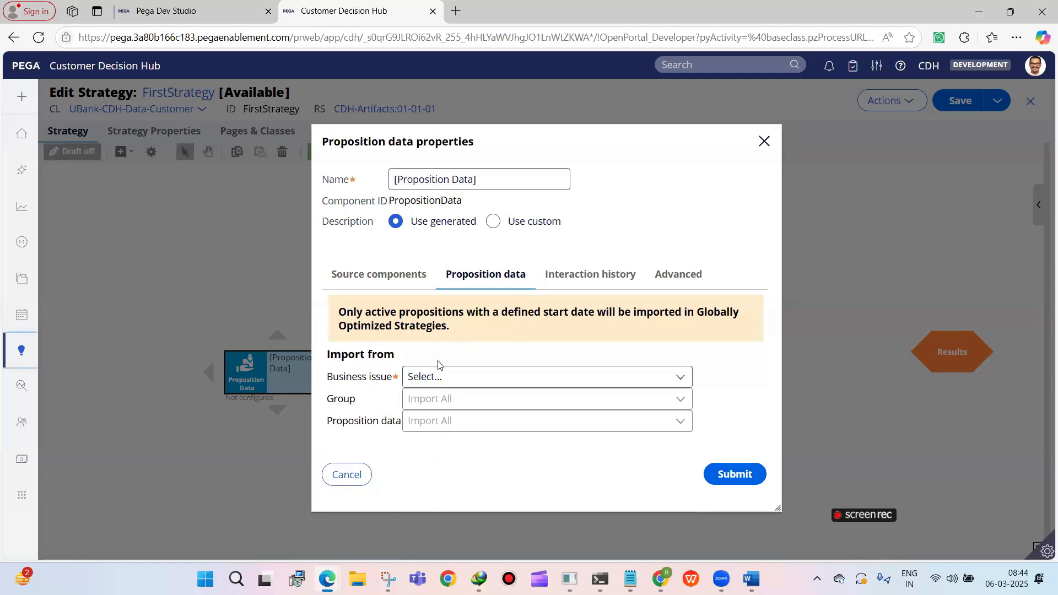
{"action": "left_click", "coordinate": [432, 377]}
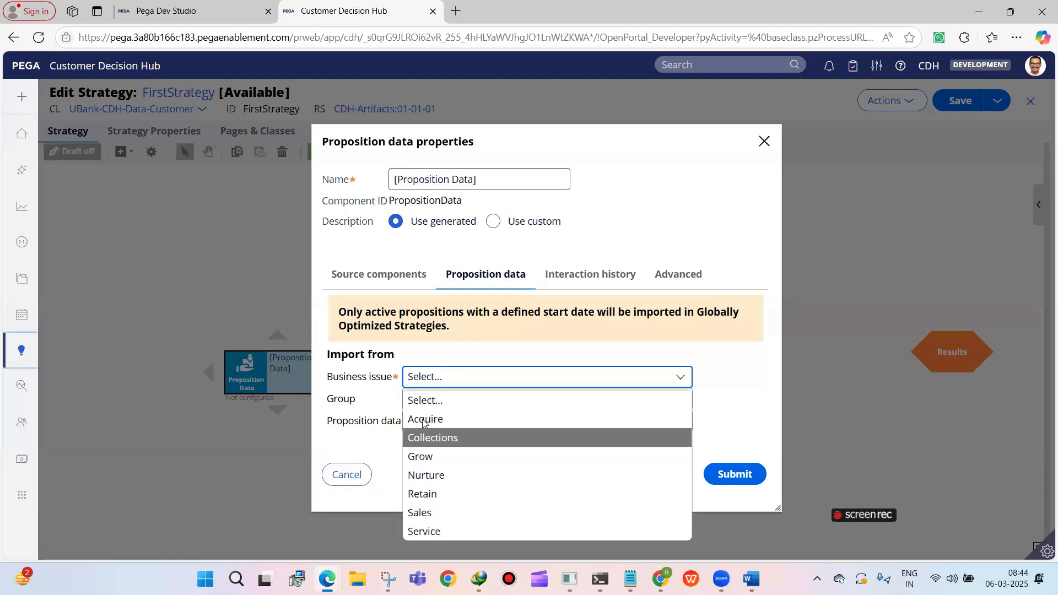
{"action": "left_click", "coordinate": [421, 456]}
{"action": "left_click", "coordinate": [438, 401]}
{"action": "left_click", "coordinate": [438, 401]}
{"action": "left_click", "coordinate": [420, 439]}
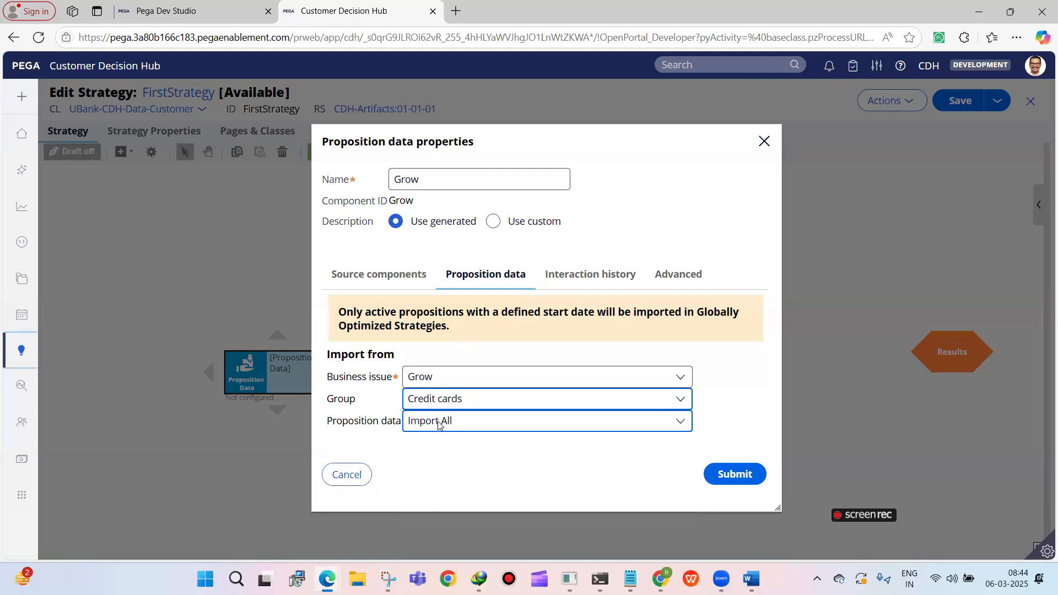
{"action": "left_click", "coordinate": [439, 423]}
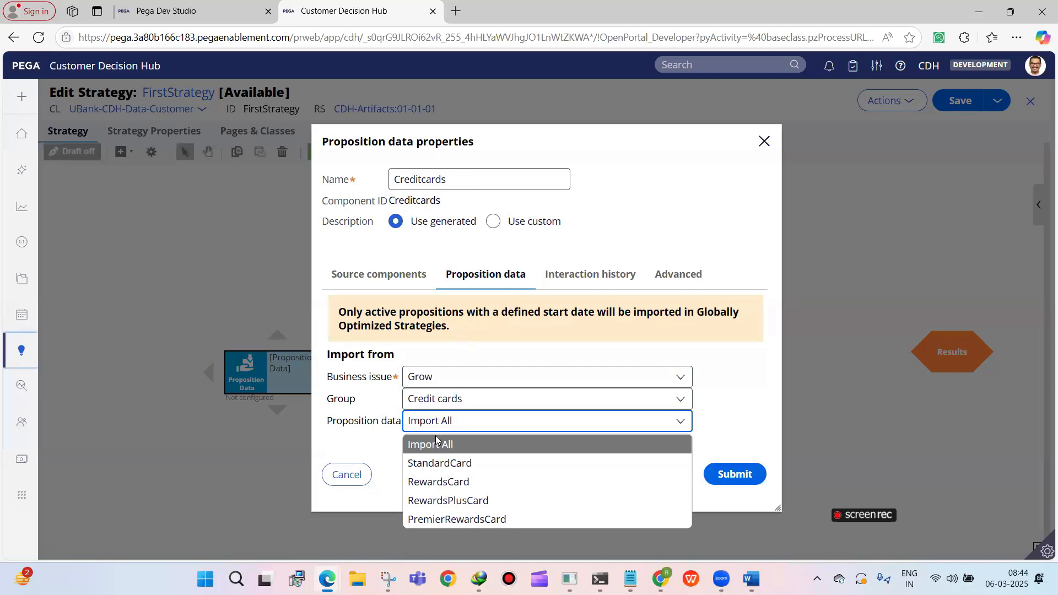
Try the Sales business issue with the Personal Loans group as the import source, and discard the component's changes
{"action": "left_click", "coordinate": [450, 377]}
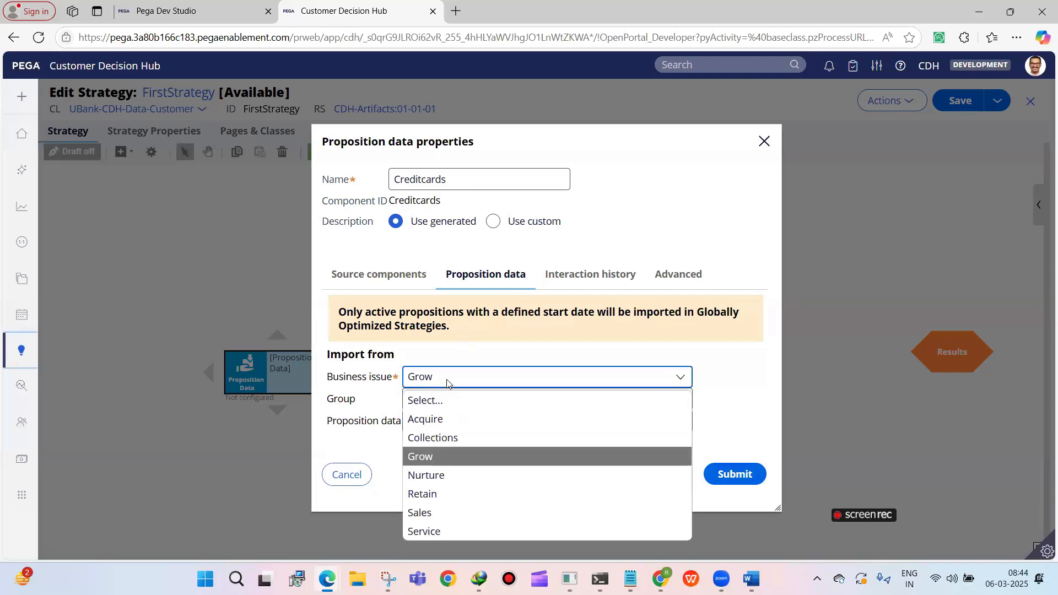
{"action": "left_click", "coordinate": [419, 512]}
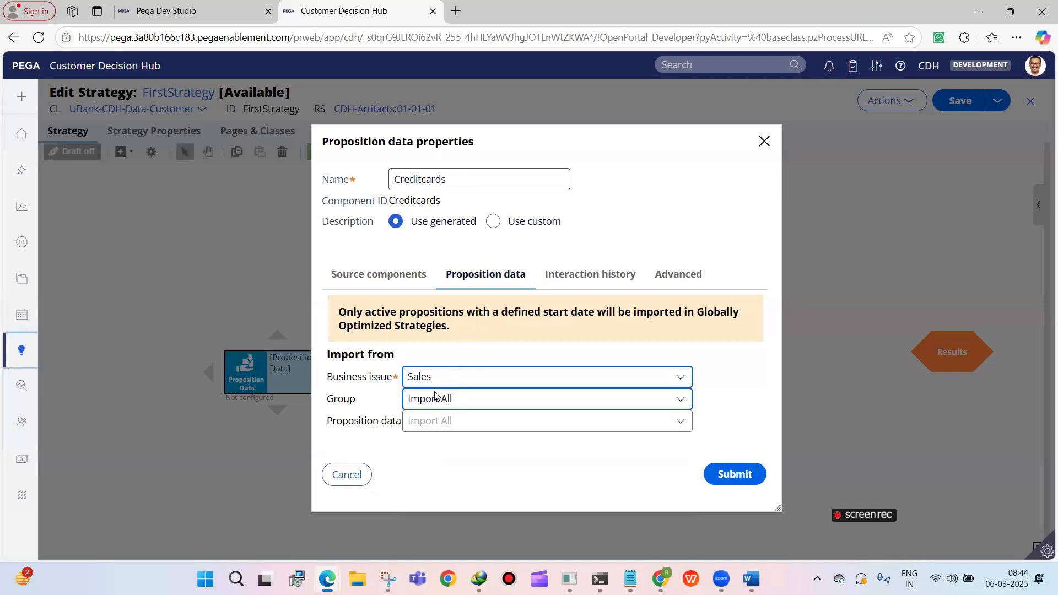
{"action": "left_click", "coordinate": [443, 440]}
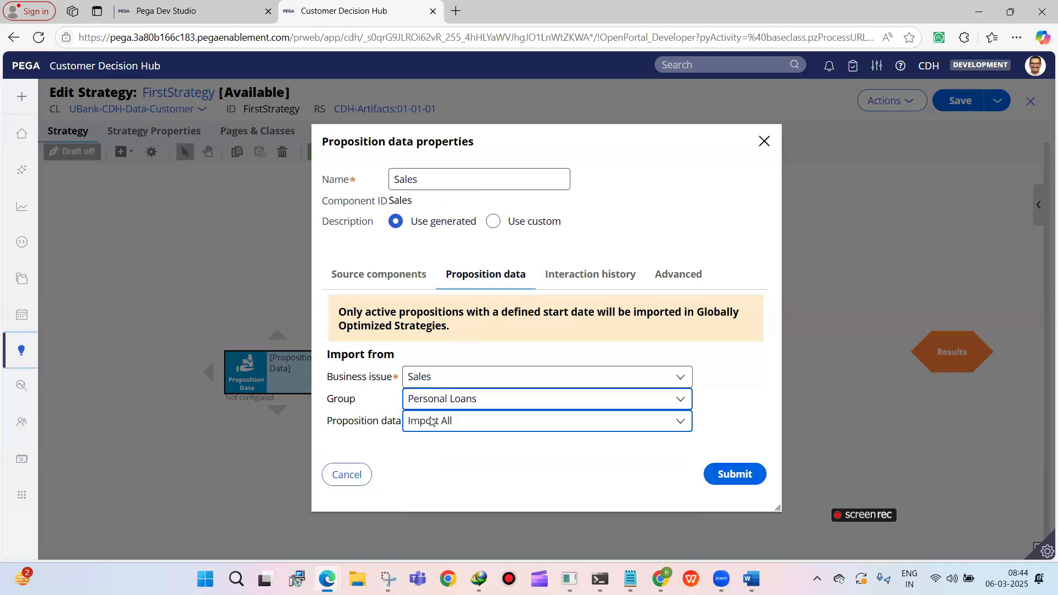
{"action": "left_click", "coordinate": [431, 427]}
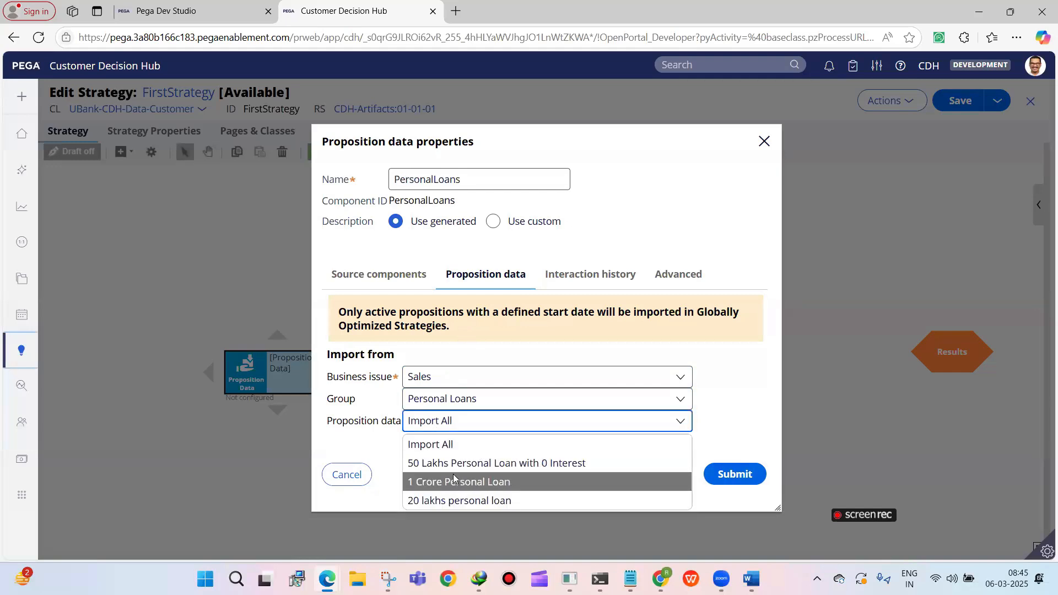
{"action": "left_click", "coordinate": [347, 475]}
{"action": "double_click", "coordinate": [254, 382]}
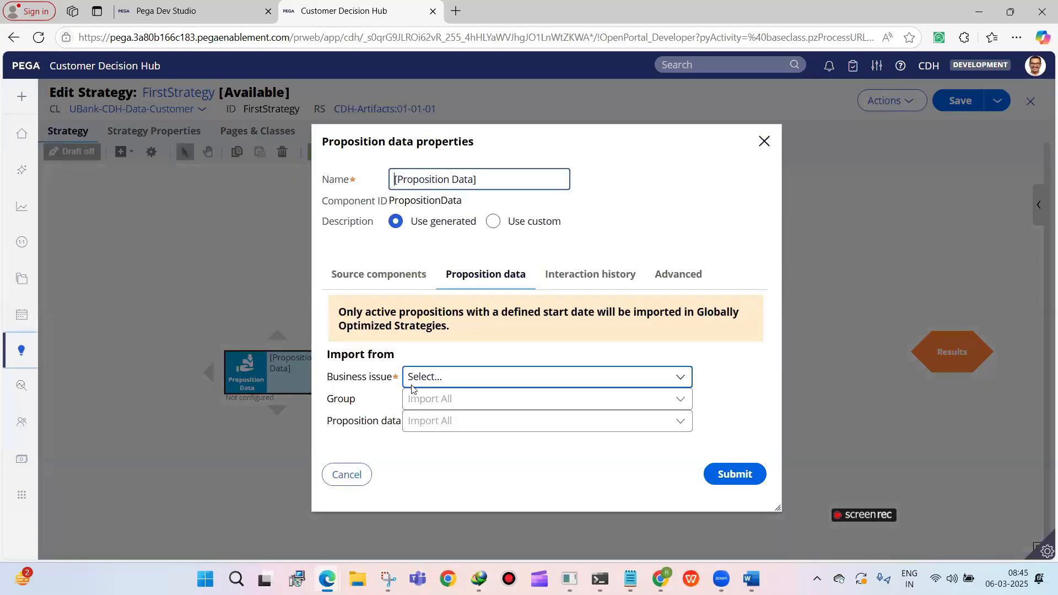
{"action": "left_click", "coordinate": [412, 386]}
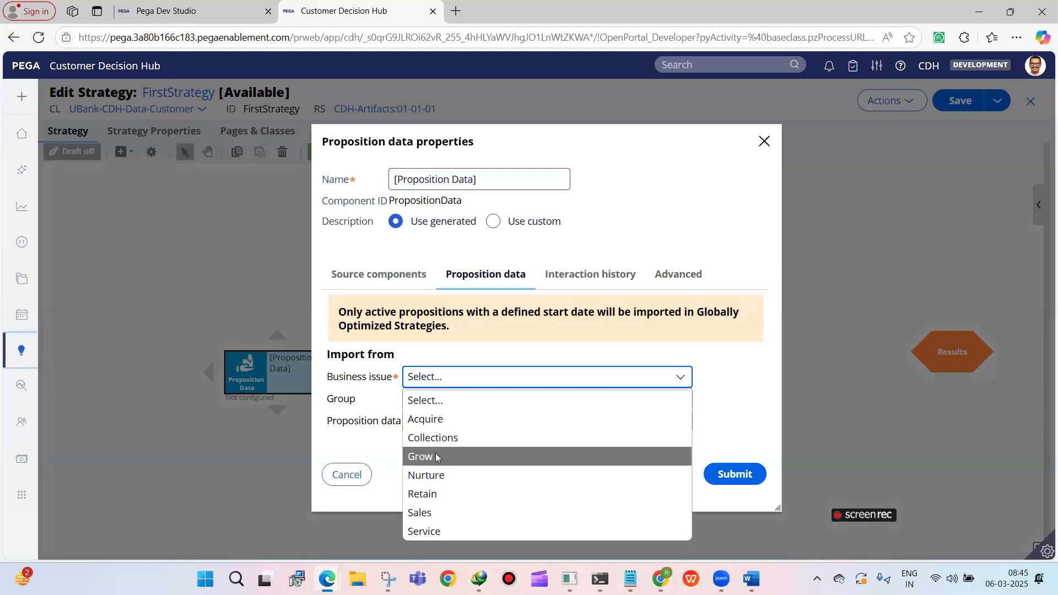
{"action": "left_click", "coordinate": [348, 474]}
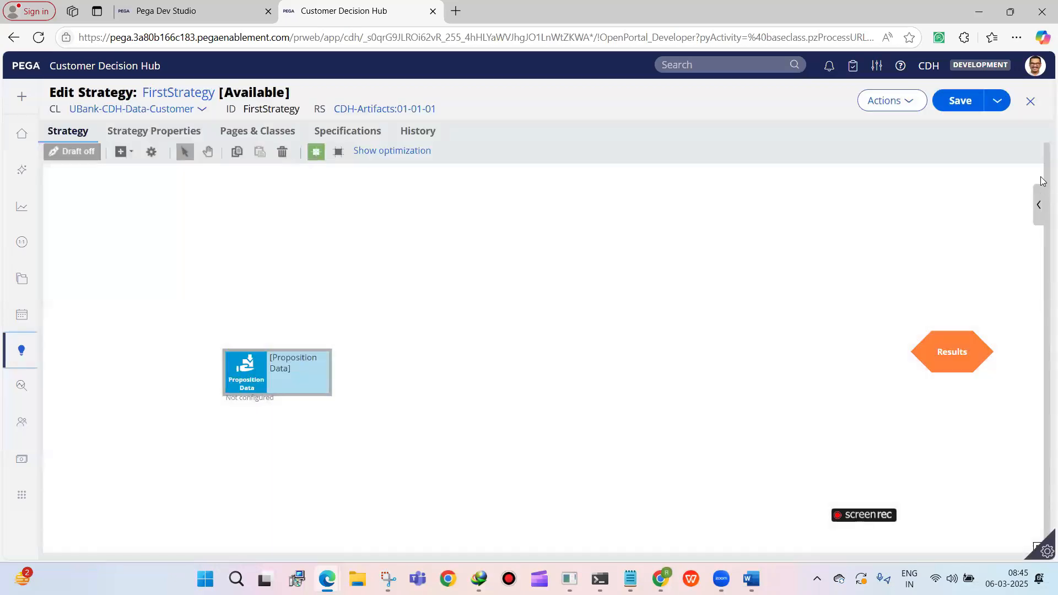
Create a save-as copy of FirstStrategy with business issue Sales and group Personal Loans, keeping the same name, and open it
{"action": "left_click", "coordinate": [997, 101]}
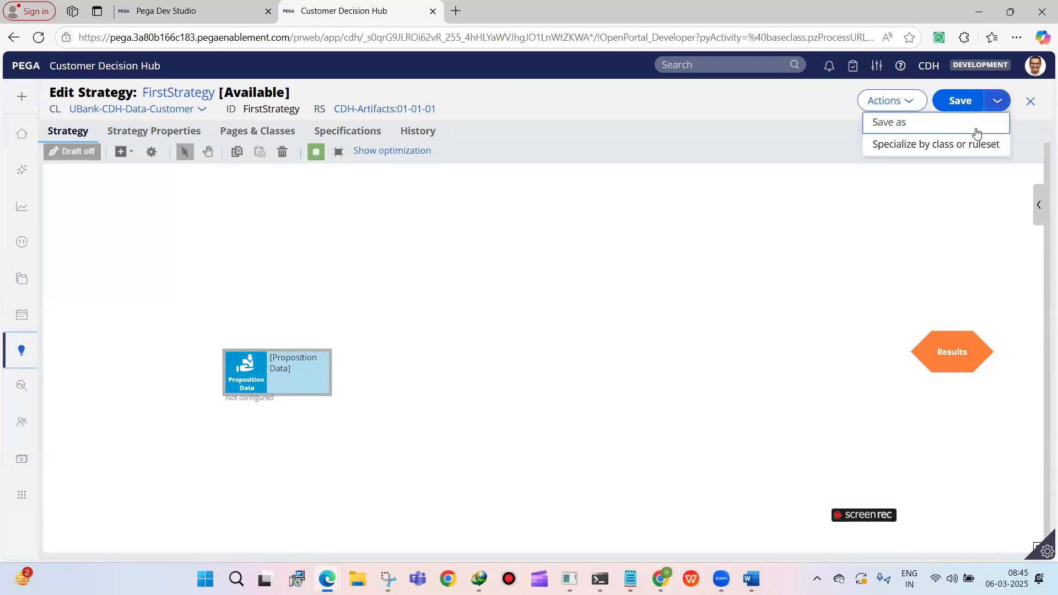
{"action": "left_click", "coordinate": [972, 126]}
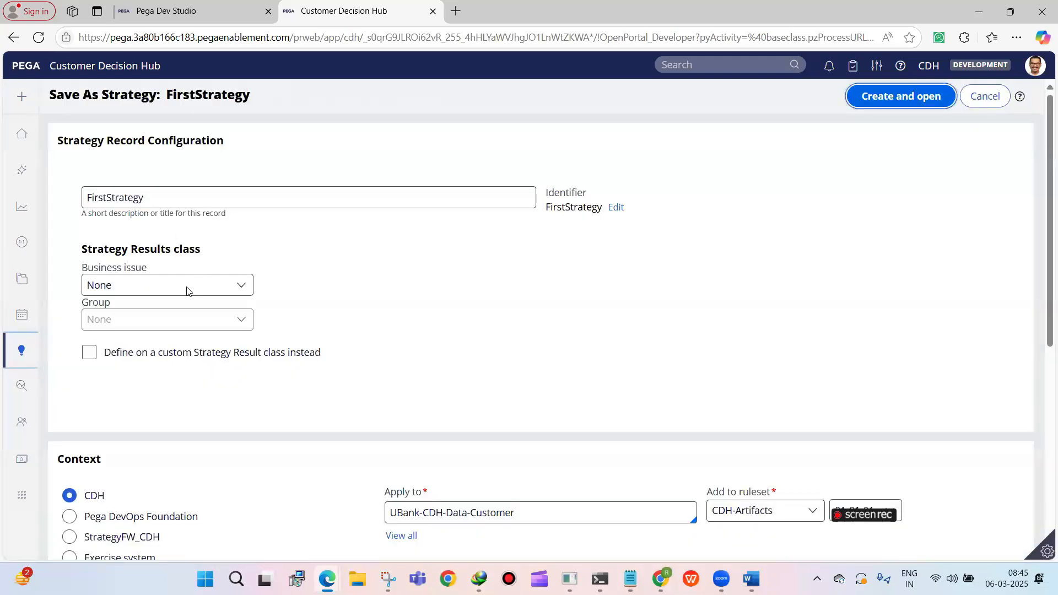
{"action": "left_click", "coordinate": [201, 279]}
{"action": "left_click", "coordinate": [164, 366]}
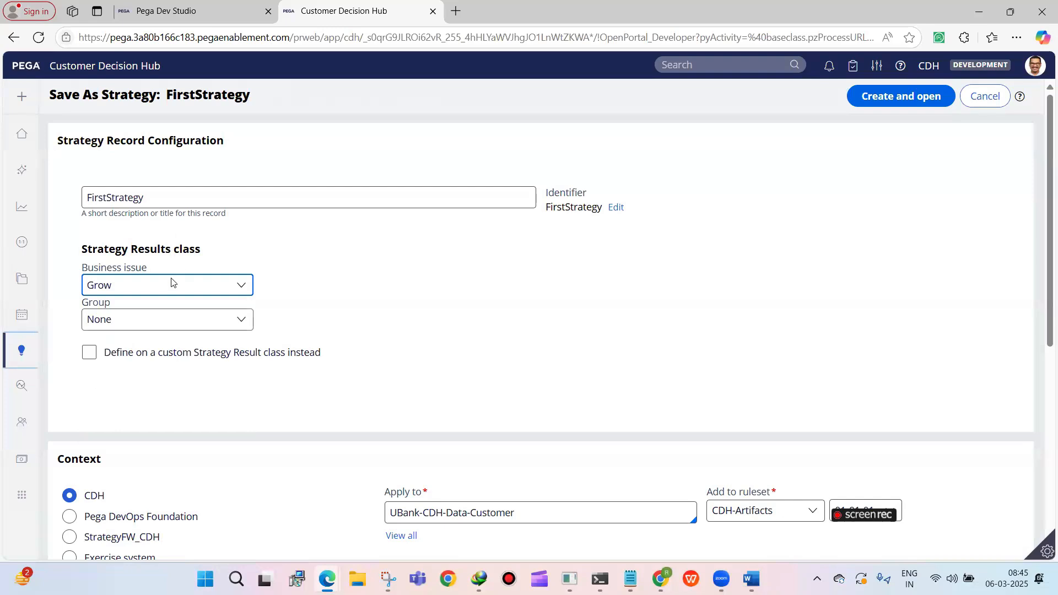
{"action": "left_click", "coordinate": [172, 282]}
{"action": "left_click", "coordinate": [146, 420]}
{"action": "left_click", "coordinate": [128, 320]}
{"action": "left_click", "coordinate": [110, 358]}
{"action": "left_click", "coordinate": [183, 195]}
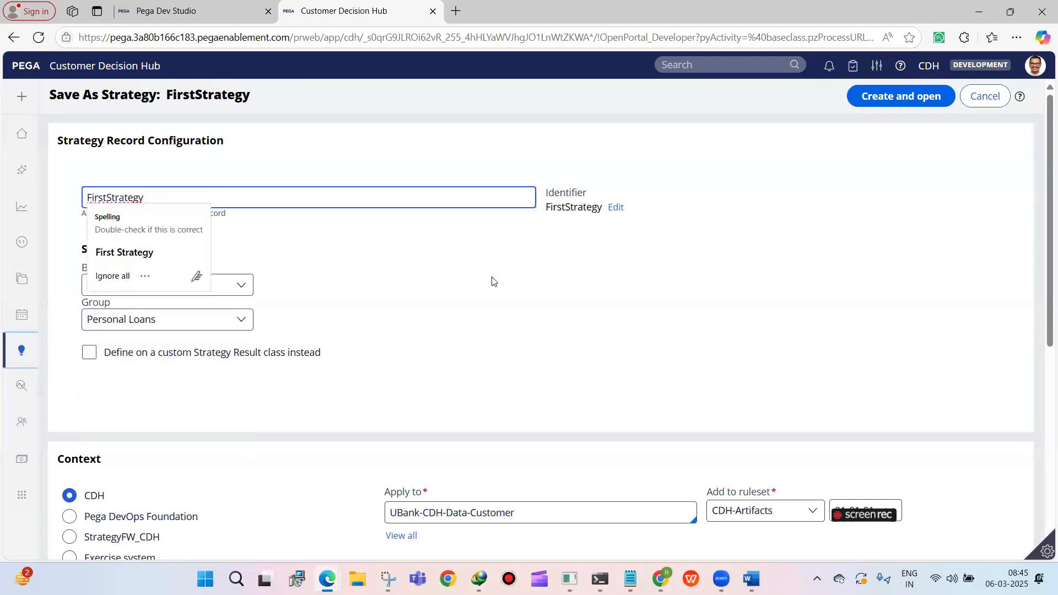
{"action": "left_click", "coordinate": [883, 96]}
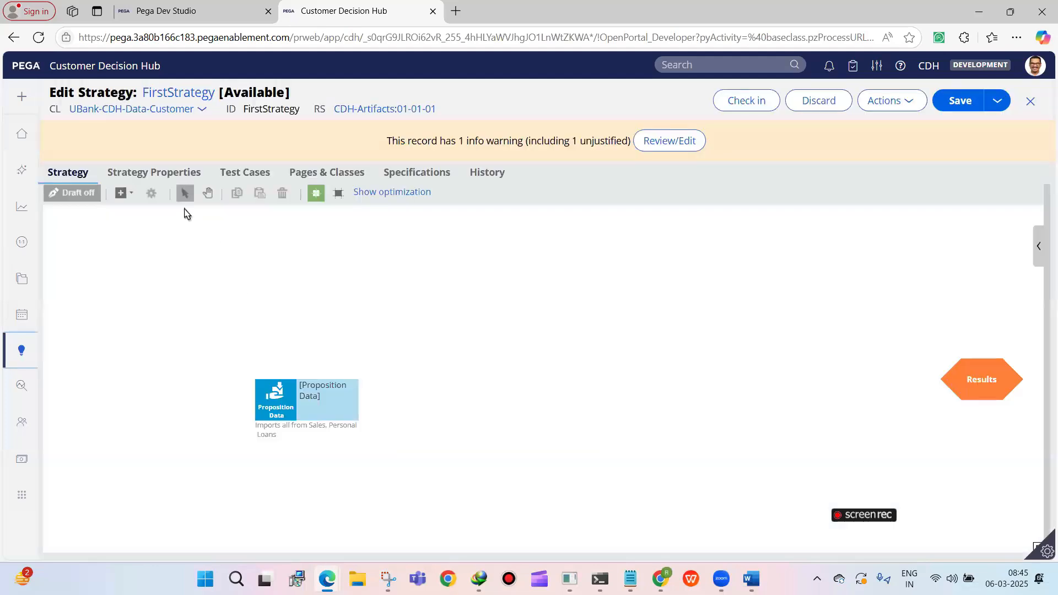
Configure the Proposition Data component to import all propositions from the Sales issue's Personal Loans group
{"action": "double_click", "coordinate": [274, 386]}
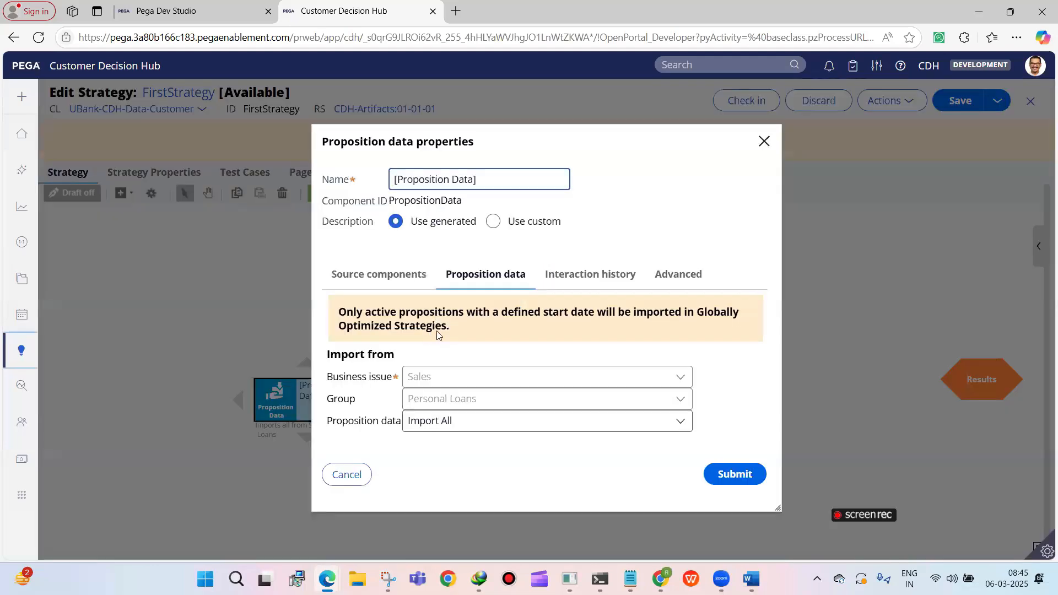
{"action": "double_click", "coordinate": [387, 380]}
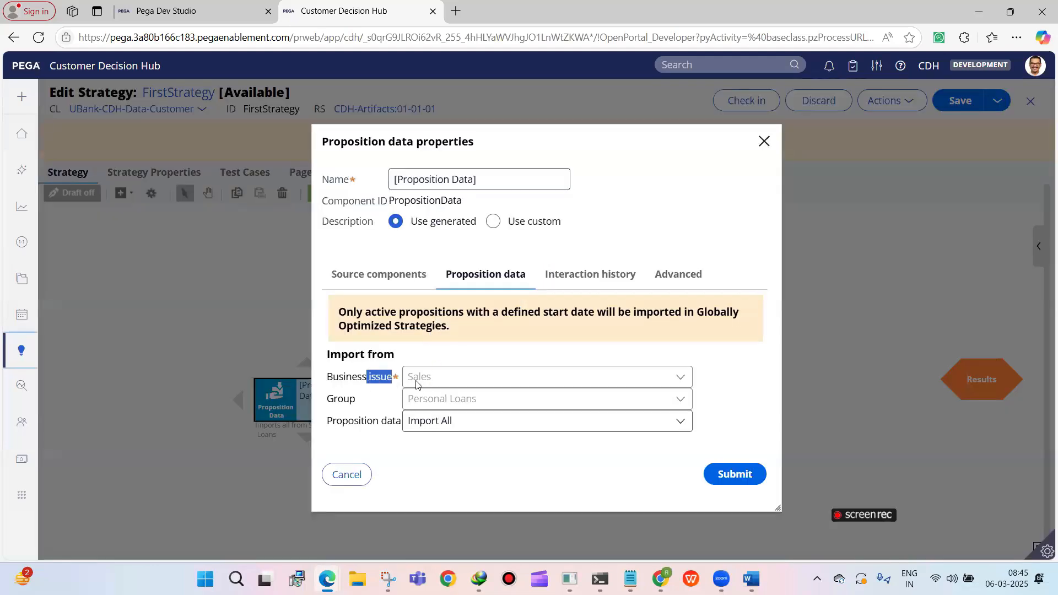
{"action": "left_click", "coordinate": [410, 380]}
{"action": "left_click_drag", "start_coordinate": [395, 381], "coordinate": [337, 399]}
{"action": "left_click", "coordinate": [384, 399]}
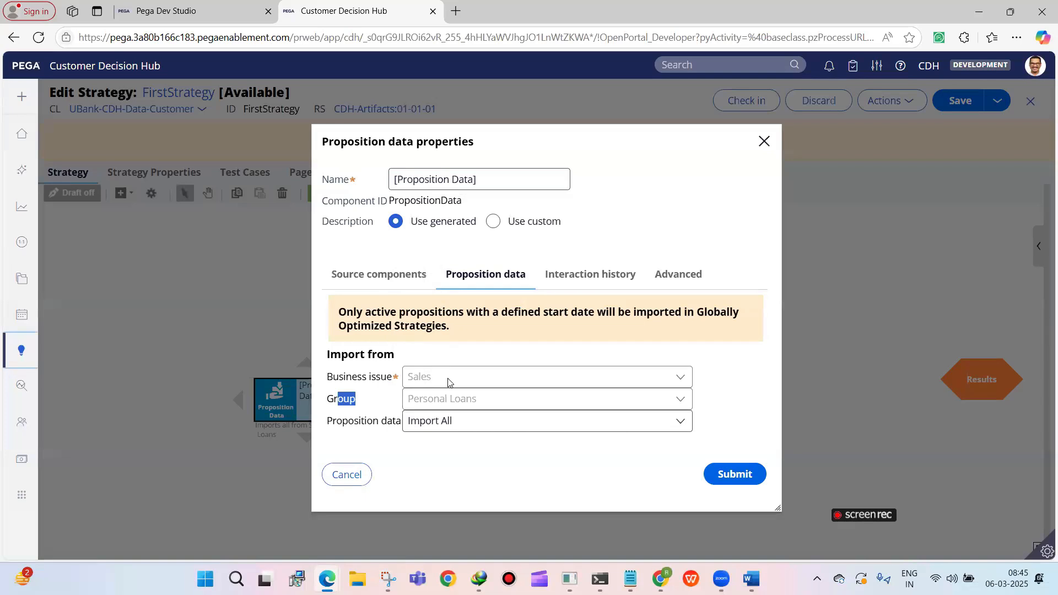
{"action": "left_click", "coordinate": [445, 395]}
{"action": "left_click", "coordinate": [483, 424]}
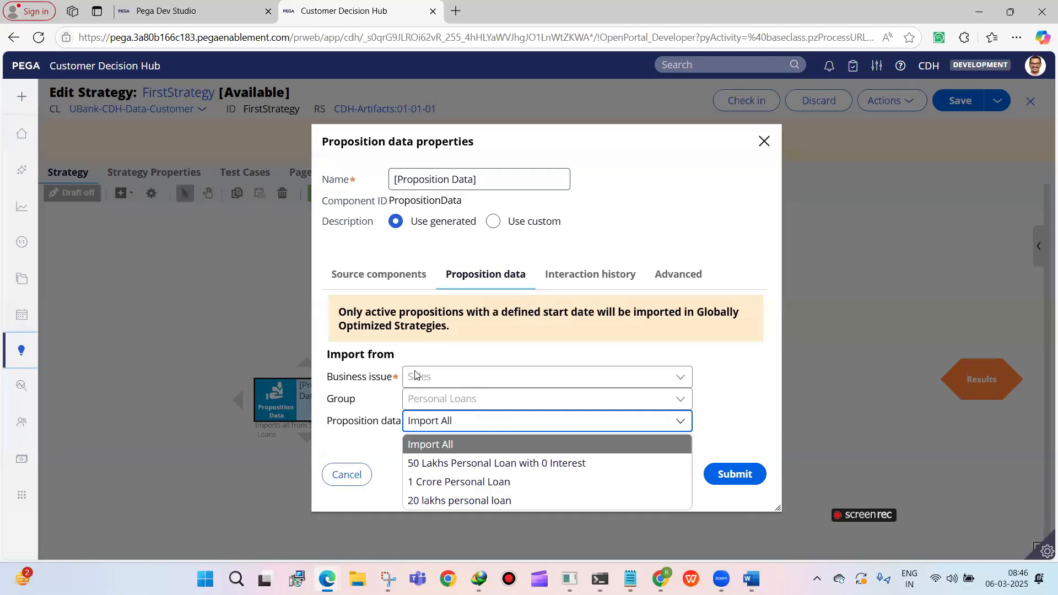
{"action": "left_click", "coordinate": [455, 477]}
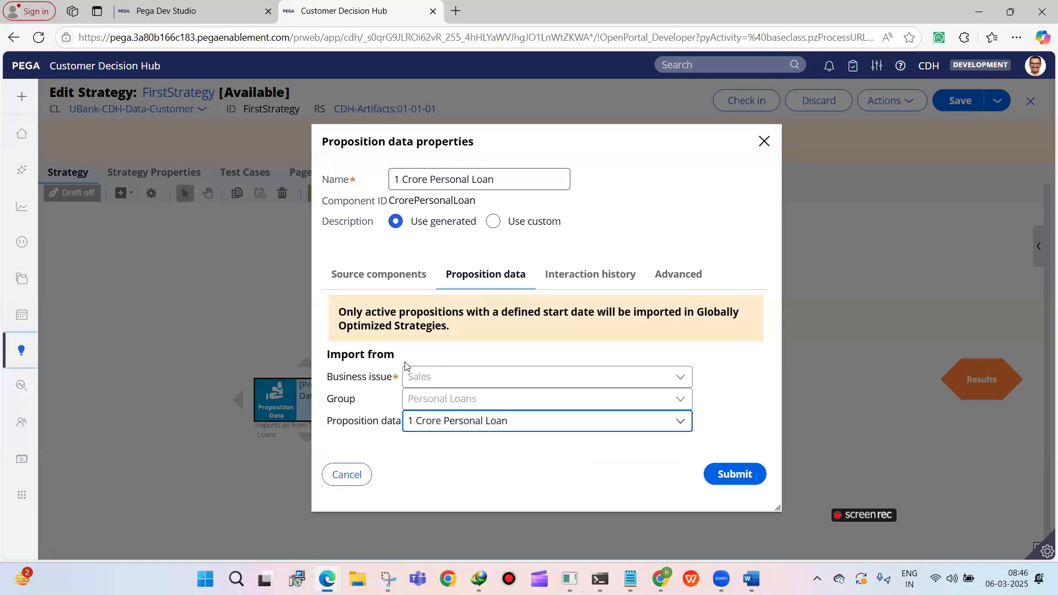
{"action": "left_click", "coordinate": [507, 425]}
{"action": "left_click", "coordinate": [495, 443]}
{"action": "left_click", "coordinate": [733, 474]}
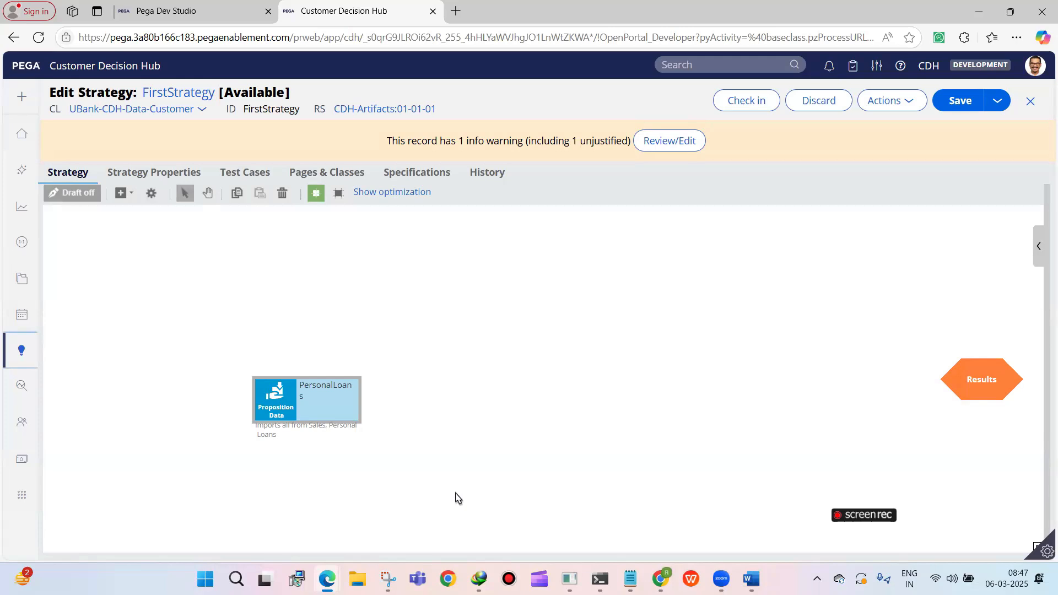
Try adding an external sub strategy component to the strategy canvas, and delete it again
{"action": "left_click", "coordinate": [120, 193]}
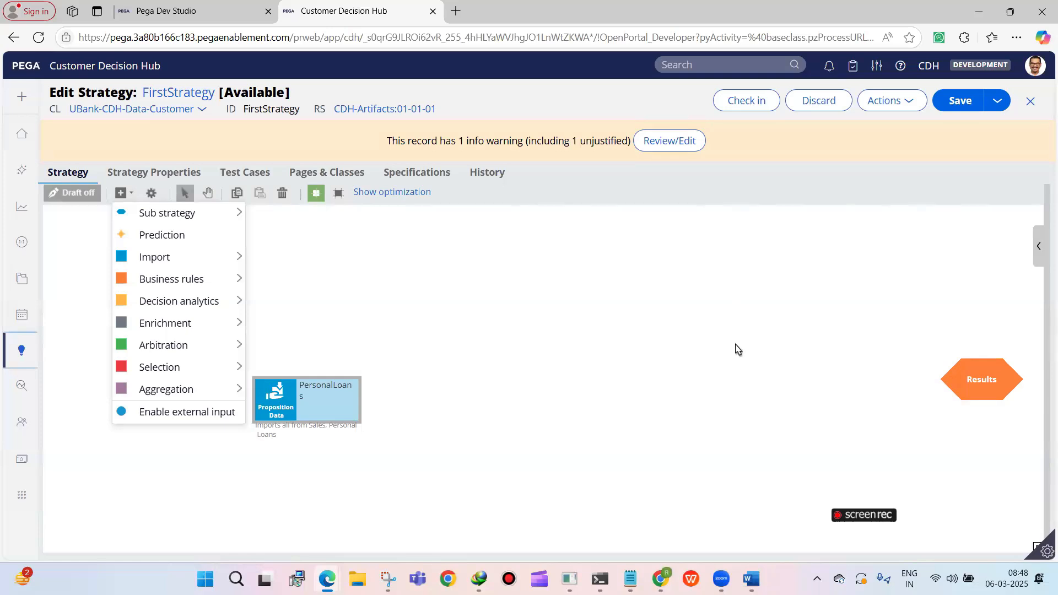
{"action": "mouse_move", "coordinate": [204, 216]}
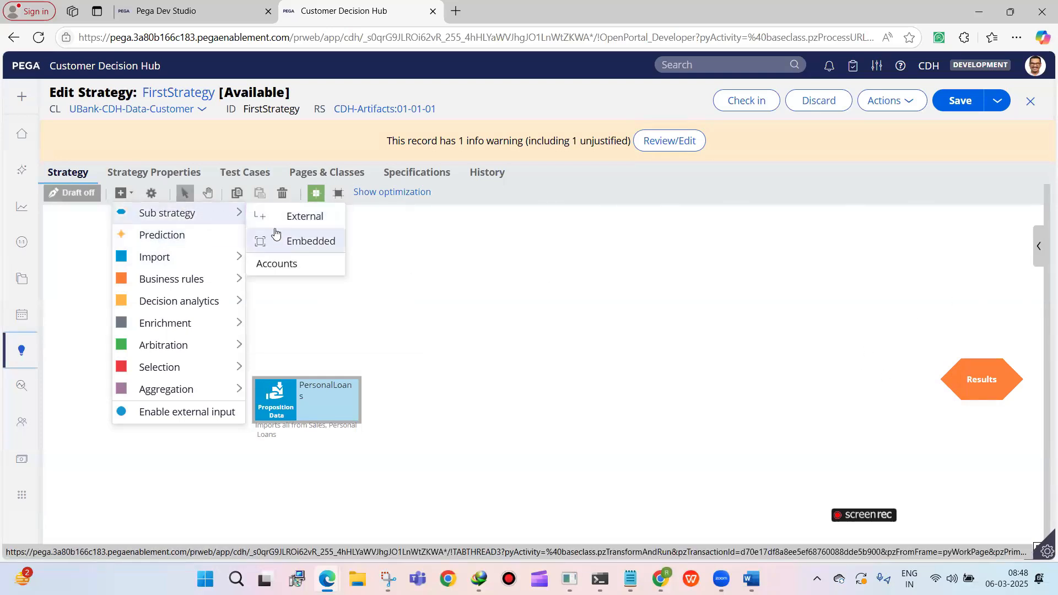
{"action": "left_click", "coordinate": [281, 218]}
{"action": "left_click", "coordinate": [469, 283]}
{"action": "left_click_drag", "start_coordinate": [520, 308], "coordinate": [476, 275]}
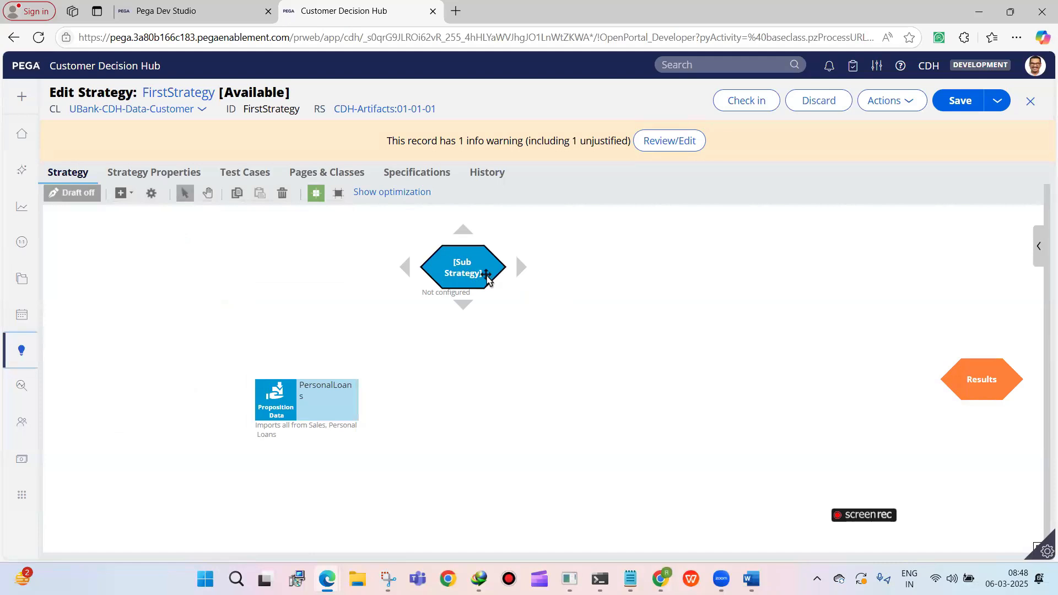
{"action": "right_click", "coordinate": [484, 274]}
{"action": "left_click", "coordinate": [511, 352]}
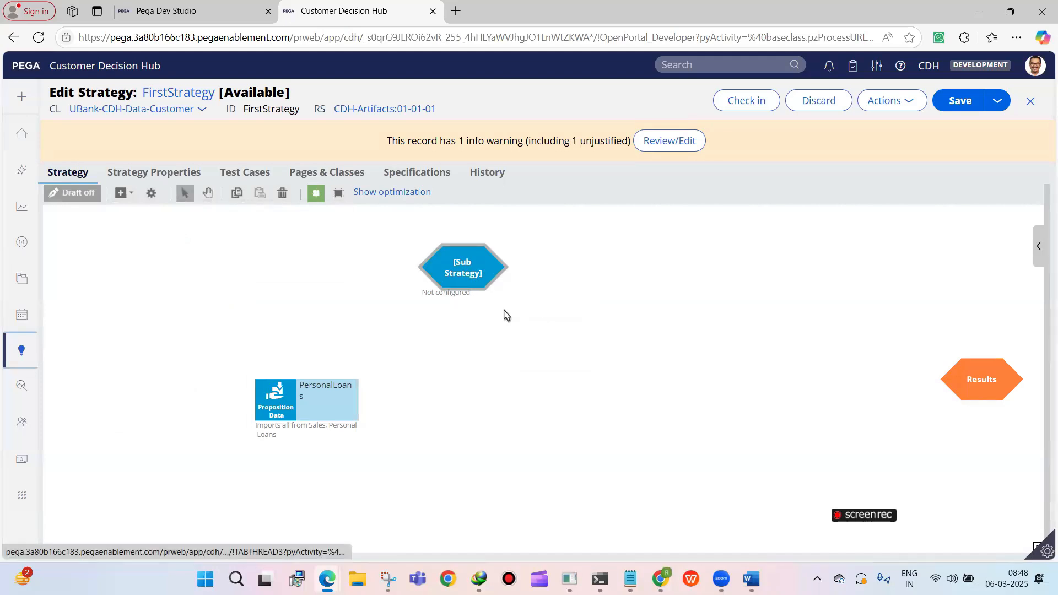
Align the PersonalLoans component level with the Results shape, and connect it to Results, saving the strategy
{"action": "left_click", "coordinate": [340, 387]}
{"action": "left_click", "coordinate": [484, 242]}
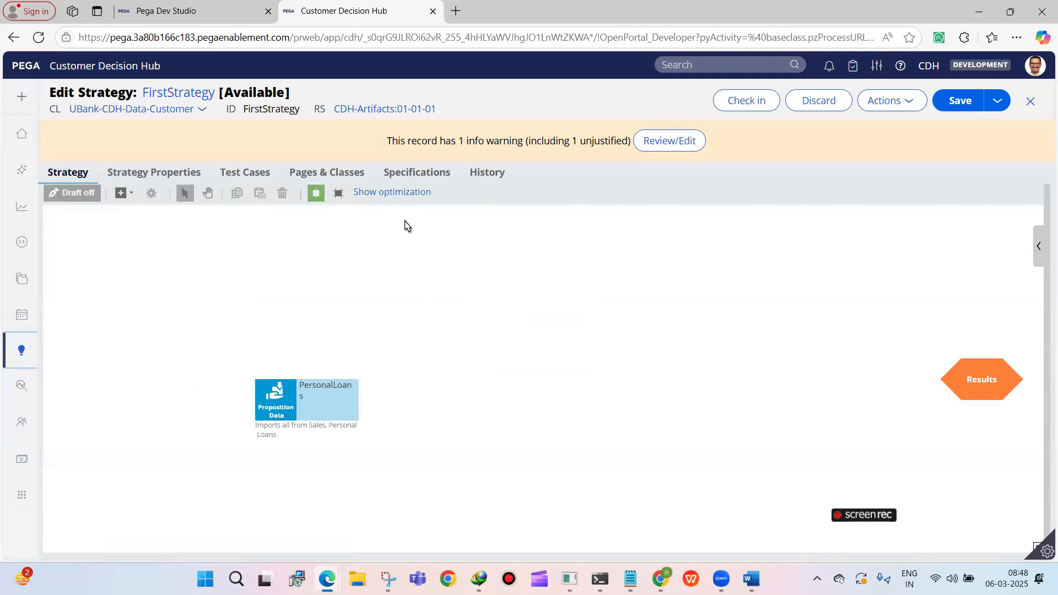
{"action": "left_click", "coordinate": [321, 391]}
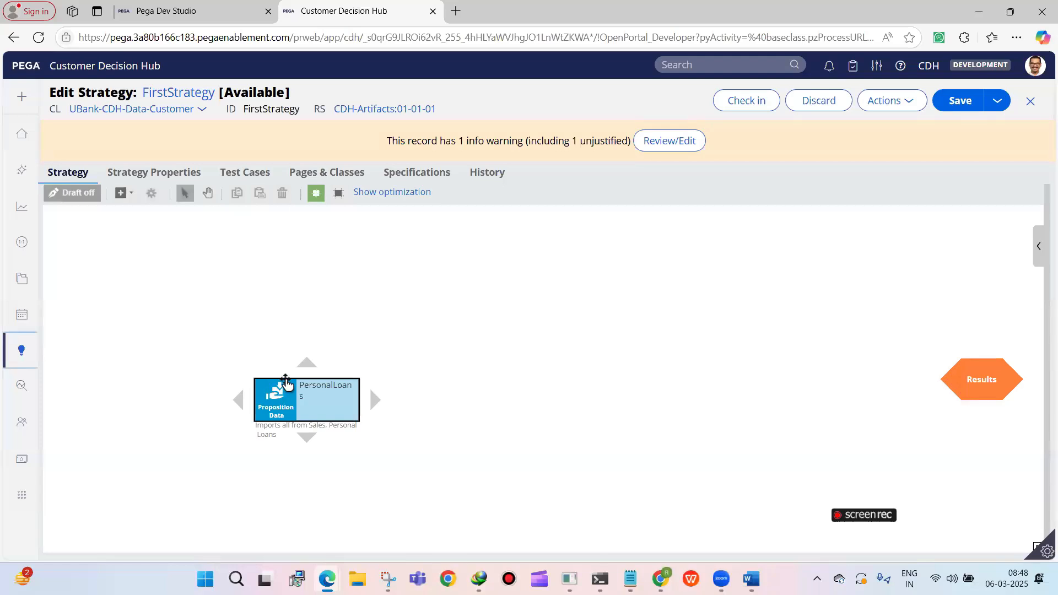
{"action": "left_click_drag", "start_coordinate": [282, 393], "coordinate": [293, 371]}
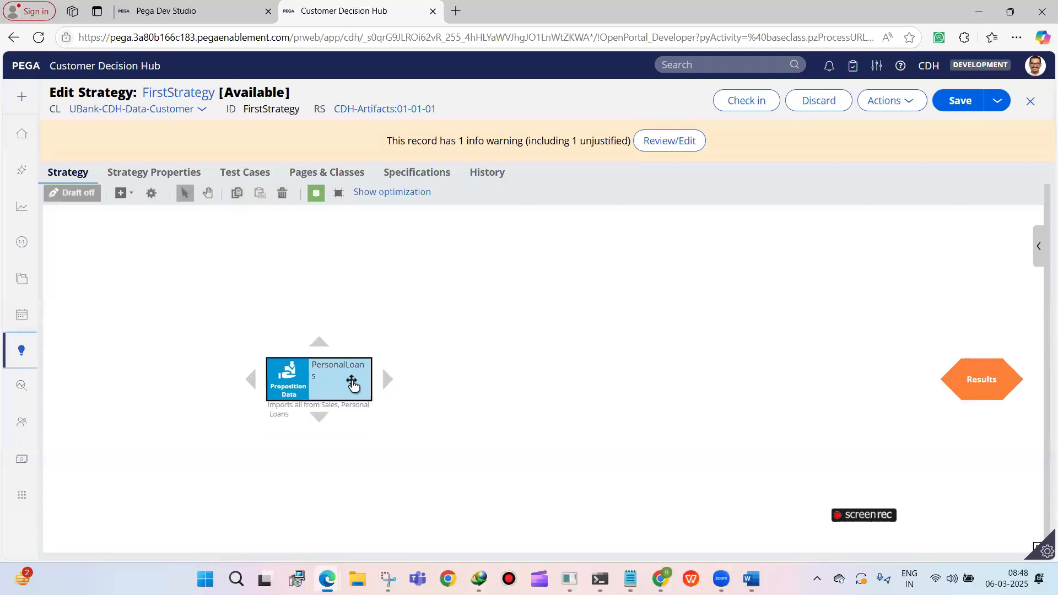
{"action": "left_click_drag", "start_coordinate": [387, 379], "coordinate": [857, 378]}
{"action": "key", "text": "ctrl+s"}
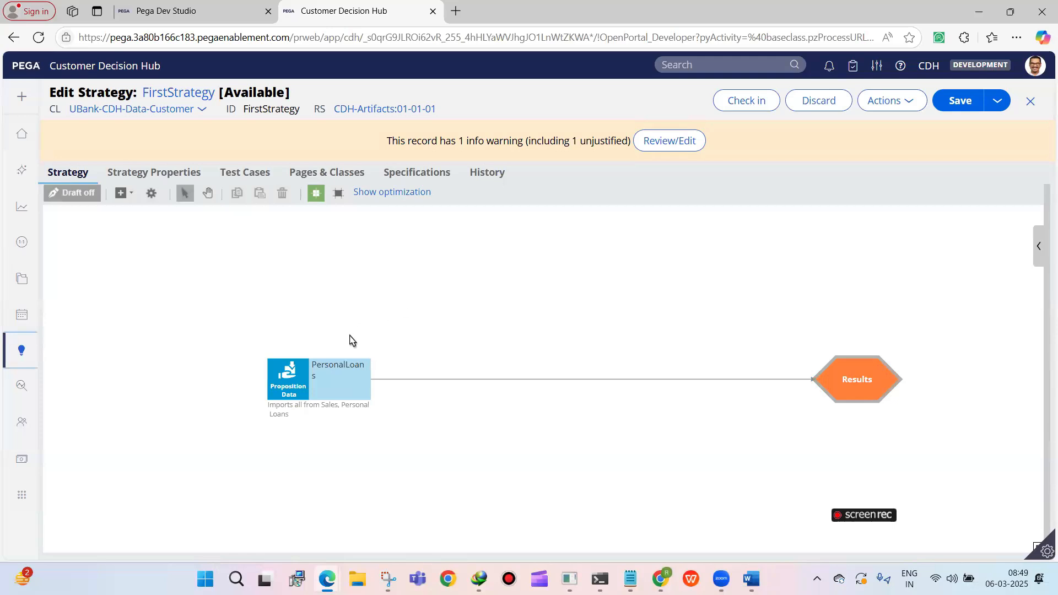
{"action": "left_click", "coordinate": [361, 363]}
{"action": "left_click", "coordinate": [380, 362]}
{"action": "left_click", "coordinate": [943, 107]}
Try limiting the PersonalLoans component to the proposition 50 Lakhs Personal Loan with 0 Interest, and restore Import All
{"action": "left_click", "coordinate": [150, 172]}
{"action": "double_click", "coordinate": [306, 375]}
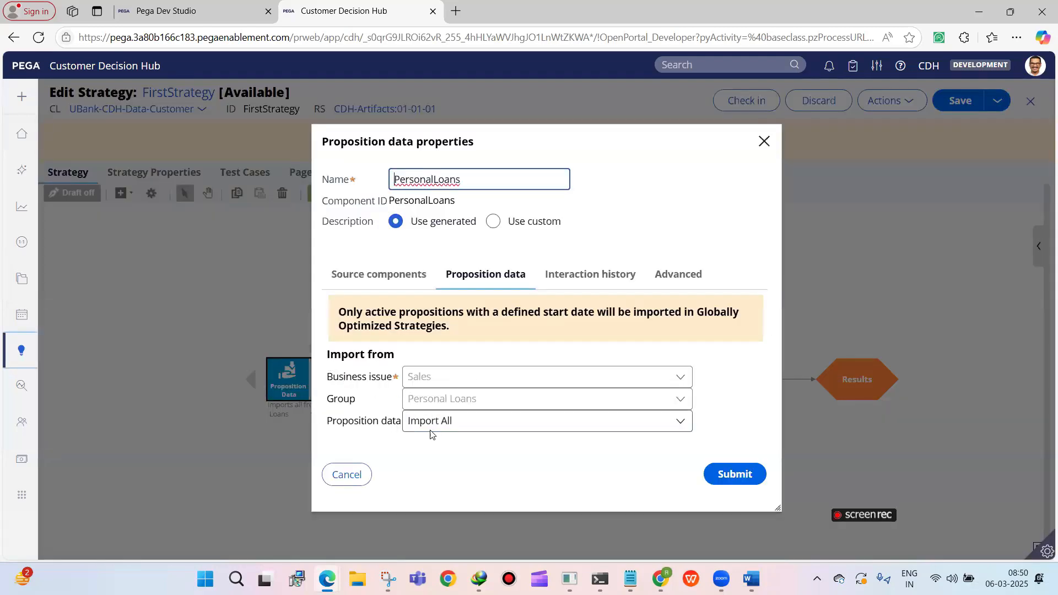
{"action": "left_click", "coordinate": [430, 426]}
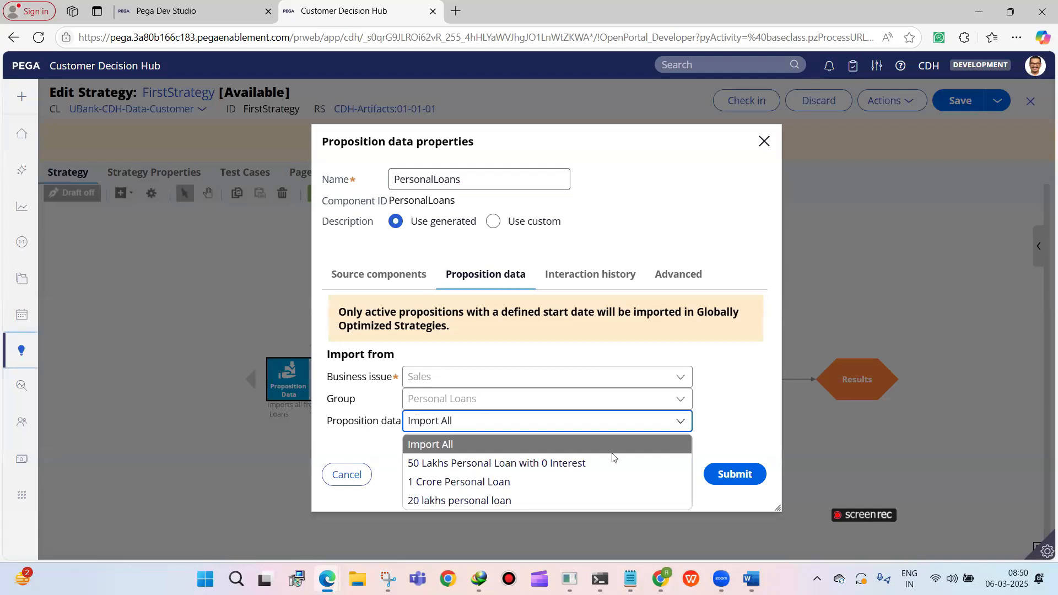
{"action": "left_click", "coordinate": [420, 462]}
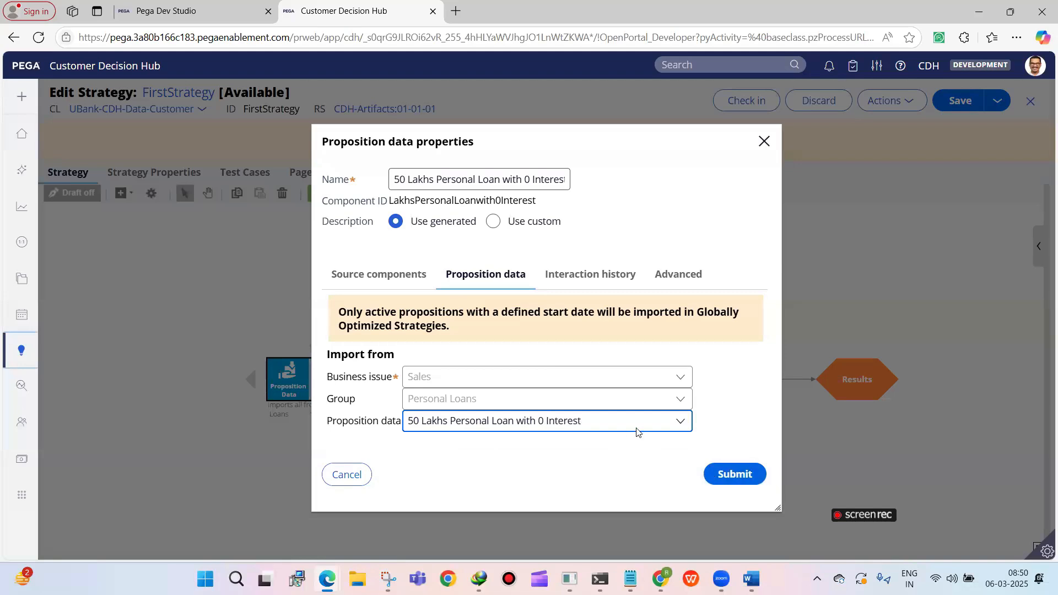
{"action": "left_click", "coordinate": [586, 422]}
{"action": "left_click", "coordinate": [468, 441]}
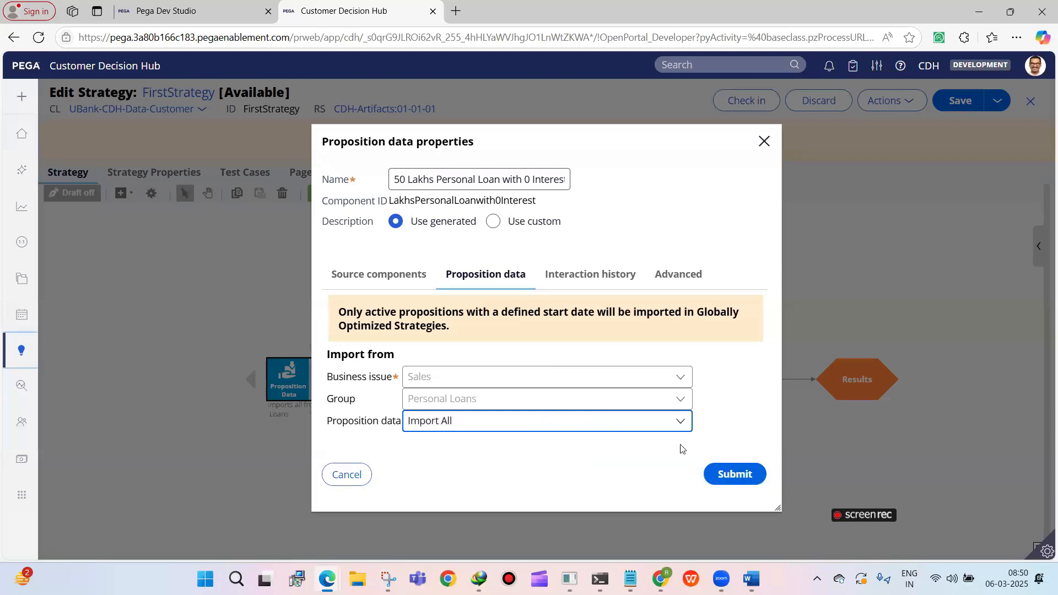
{"action": "left_click", "coordinate": [716, 469]}
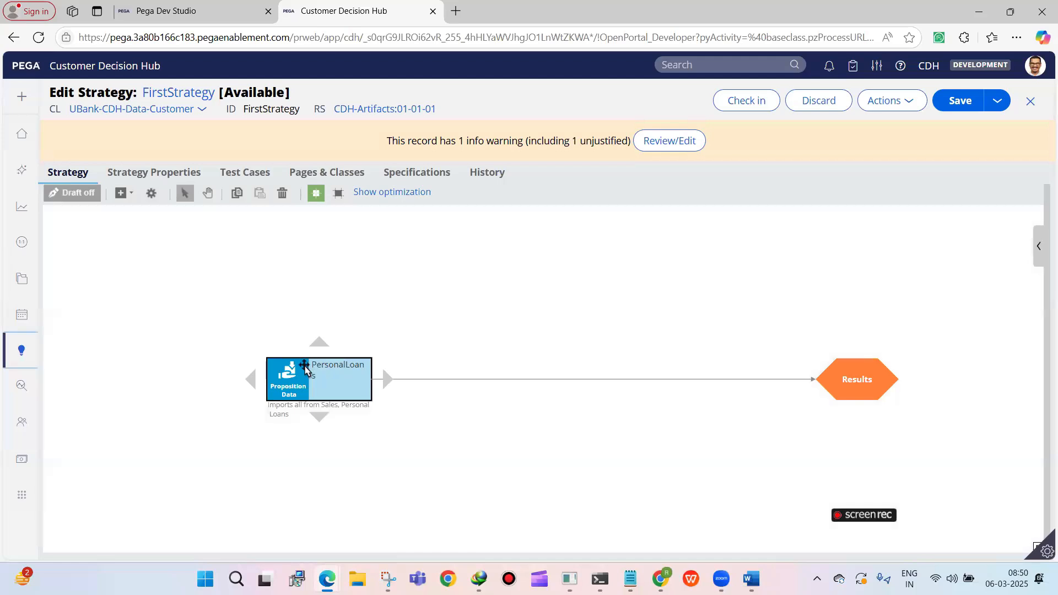
Try adding a second Proposition Data component that imports only 50 Lakhs Personal Loan with 0 Interest from Sales, Personal Loans
{"action": "double_click", "coordinate": [274, 370]}
{"action": "left_click", "coordinate": [344, 473]}
{"action": "left_click", "coordinate": [121, 193]}
{"action": "mouse_move", "coordinate": [148, 259]}
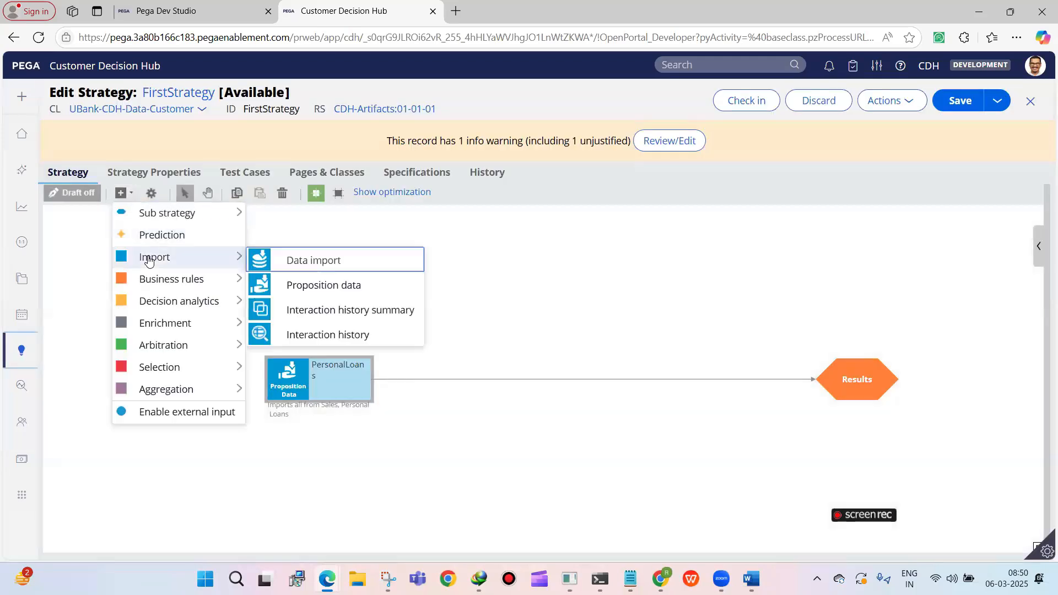
{"action": "left_click", "coordinate": [314, 285]}
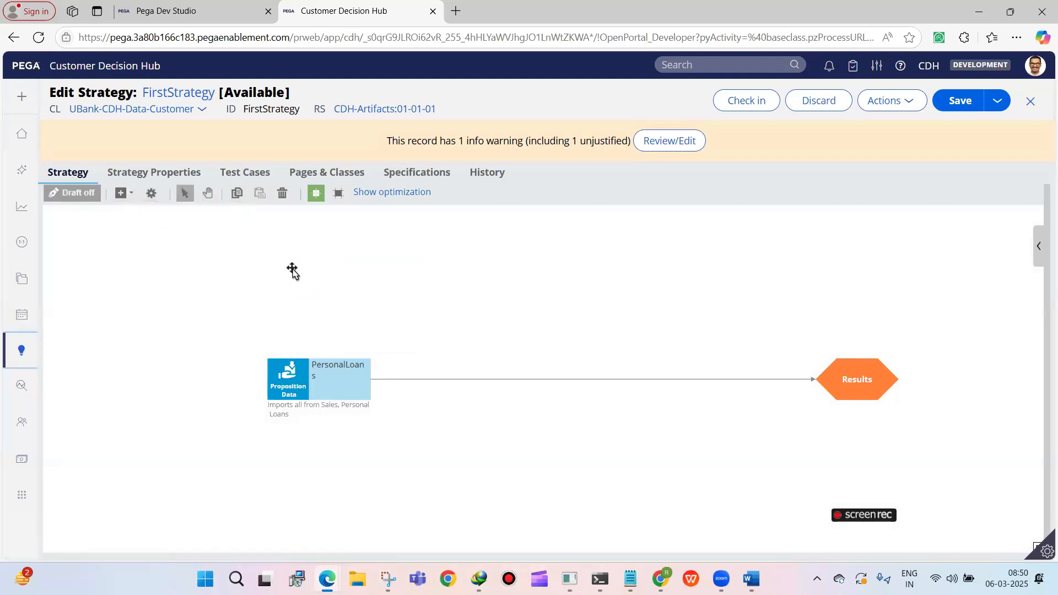
{"action": "left_click", "coordinate": [293, 260]}
{"action": "double_click", "coordinate": [293, 260]}
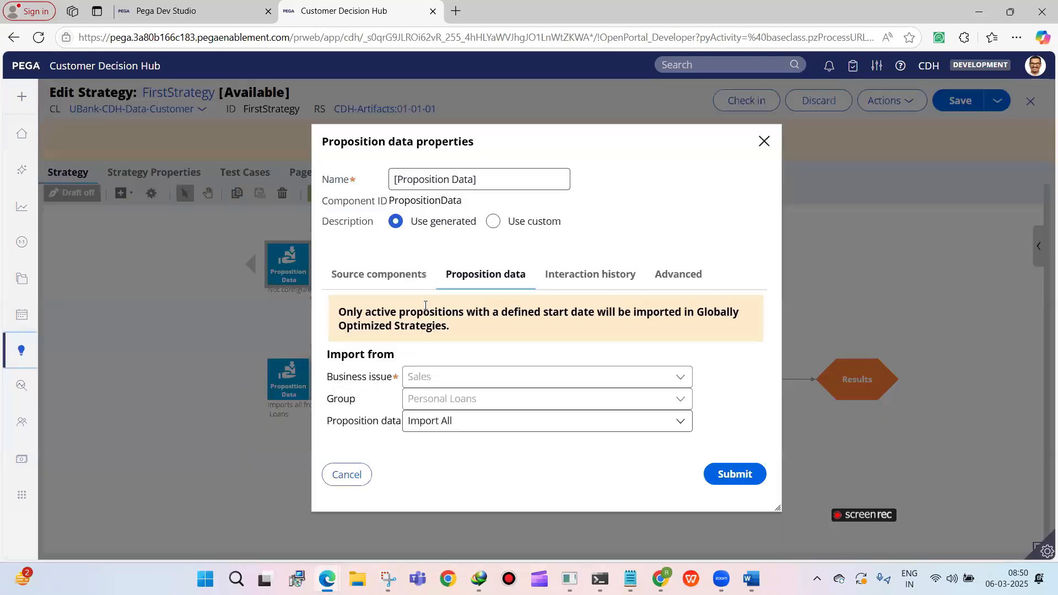
{"action": "left_click", "coordinate": [467, 420]}
{"action": "left_click", "coordinate": [466, 464]}
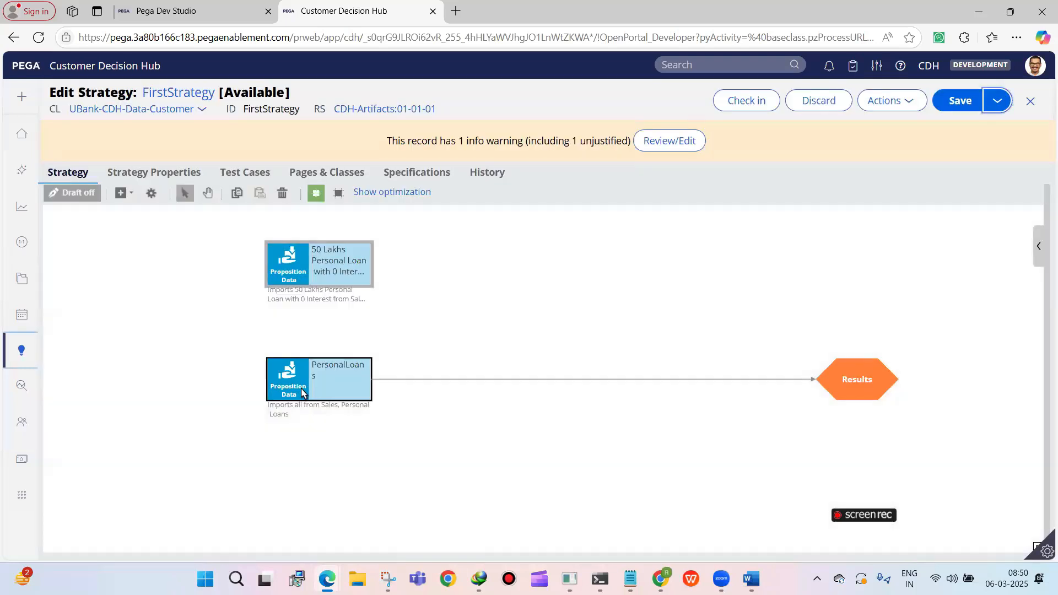
Try limiting the PersonalLoans component to the proposition 1 Crore Personal Loan
{"action": "double_click", "coordinate": [303, 388]}
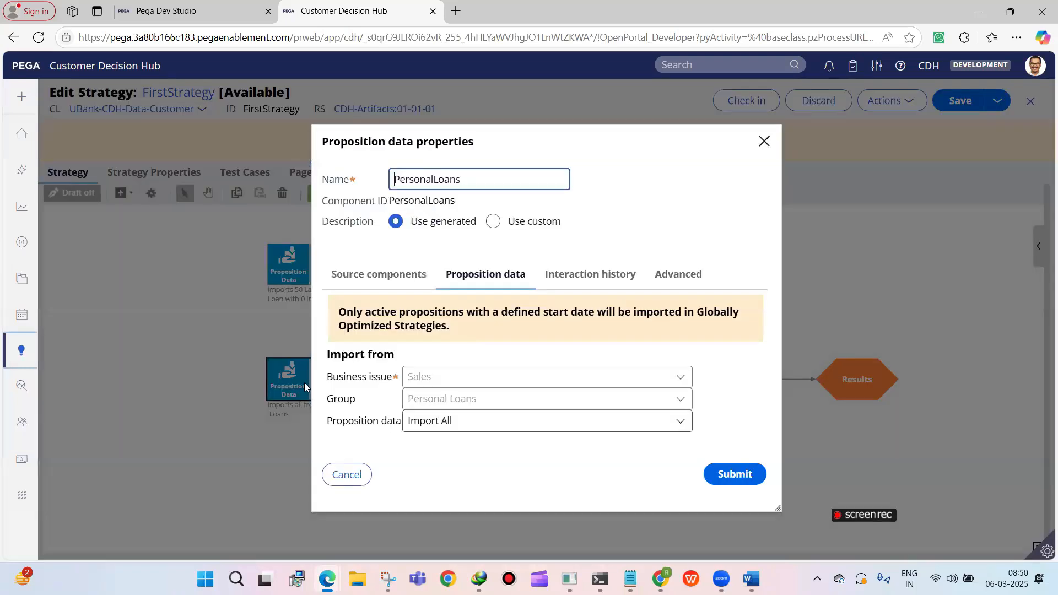
{"action": "left_click", "coordinate": [438, 418]}
{"action": "left_click", "coordinate": [440, 483]}
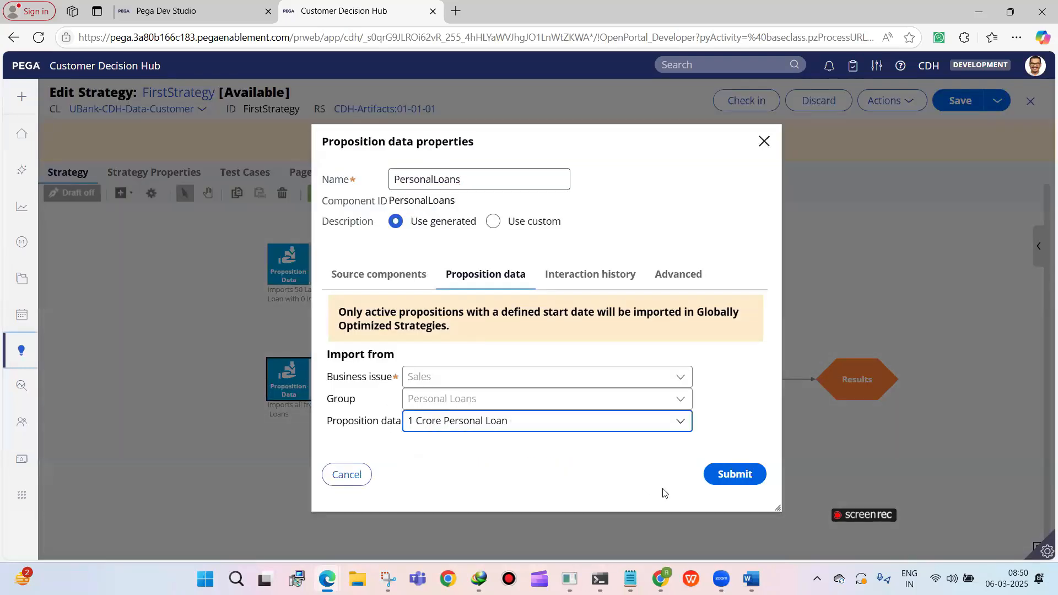
{"action": "left_click", "coordinate": [732, 474]}
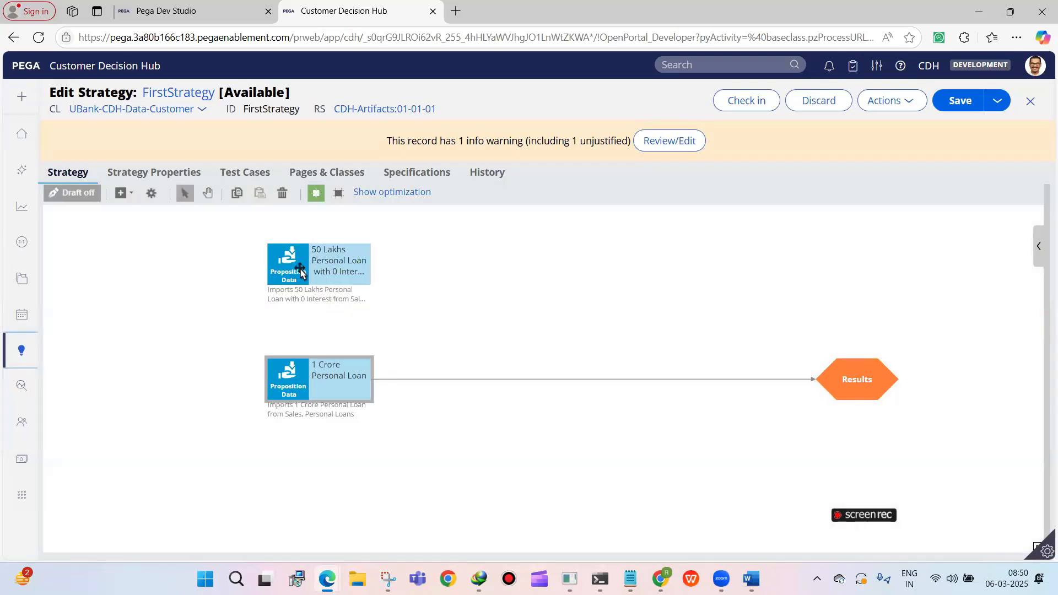
Try connecting the 50 Lakhs Personal Loan with 0 Interest component to Results
{"action": "left_click", "coordinate": [270, 298]}
{"action": "left_click", "coordinate": [306, 368]}
{"action": "left_click", "coordinate": [367, 275]}
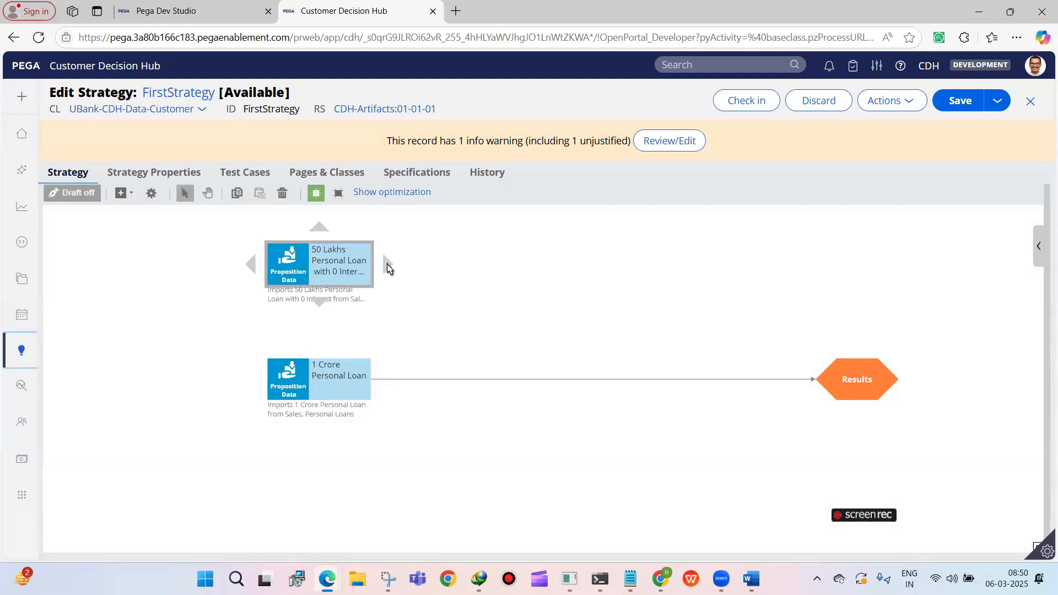
{"action": "left_click_drag", "start_coordinate": [387, 269], "coordinate": [829, 370]}
{"action": "left_click", "coordinate": [296, 278]}
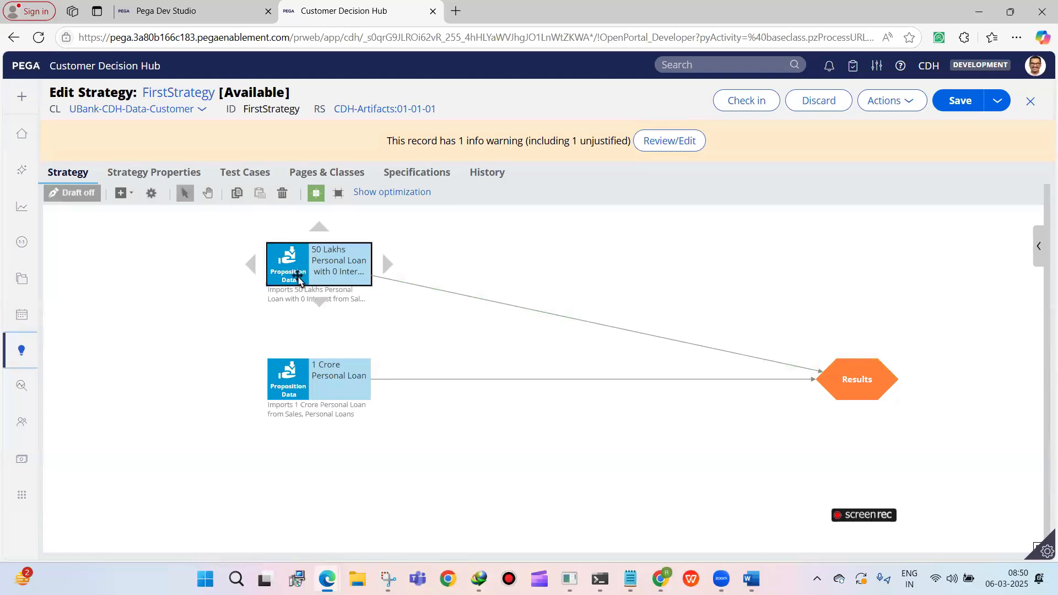
{"action": "left_click", "coordinate": [311, 365]}
{"action": "left_click", "coordinate": [294, 268]}
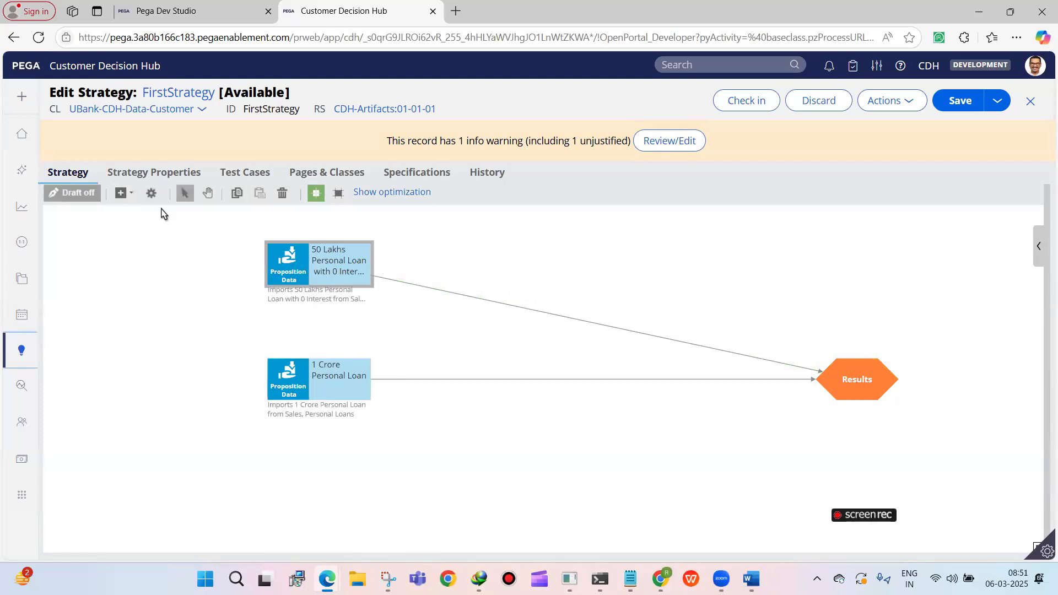
Try adding a third Proposition Data component beside the existing two, and delete it again
{"action": "left_click", "coordinate": [128, 199]}
{"action": "mouse_move", "coordinate": [154, 258]}
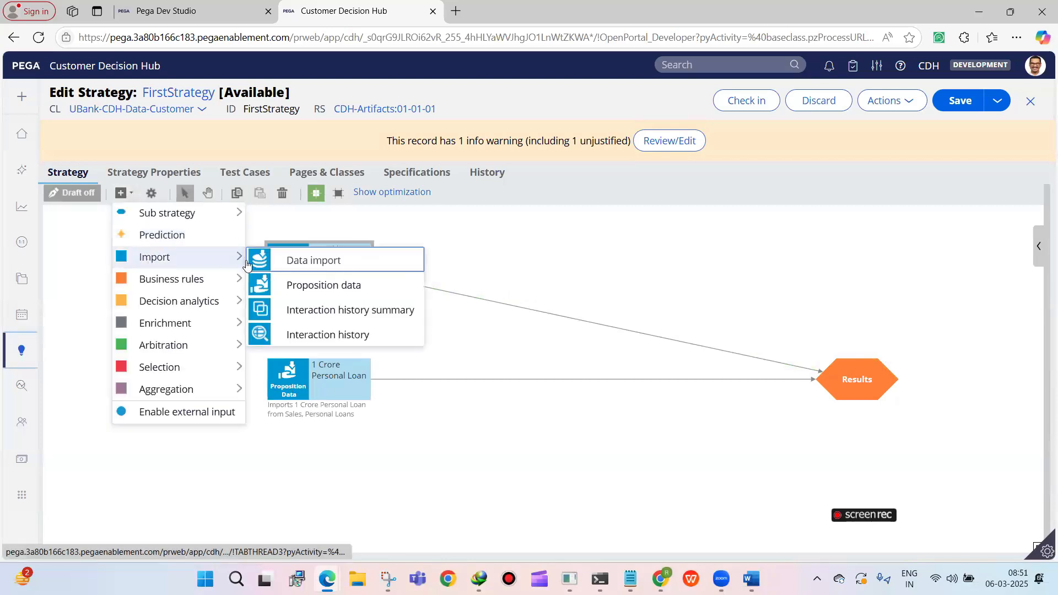
{"action": "left_click", "coordinate": [288, 283]}
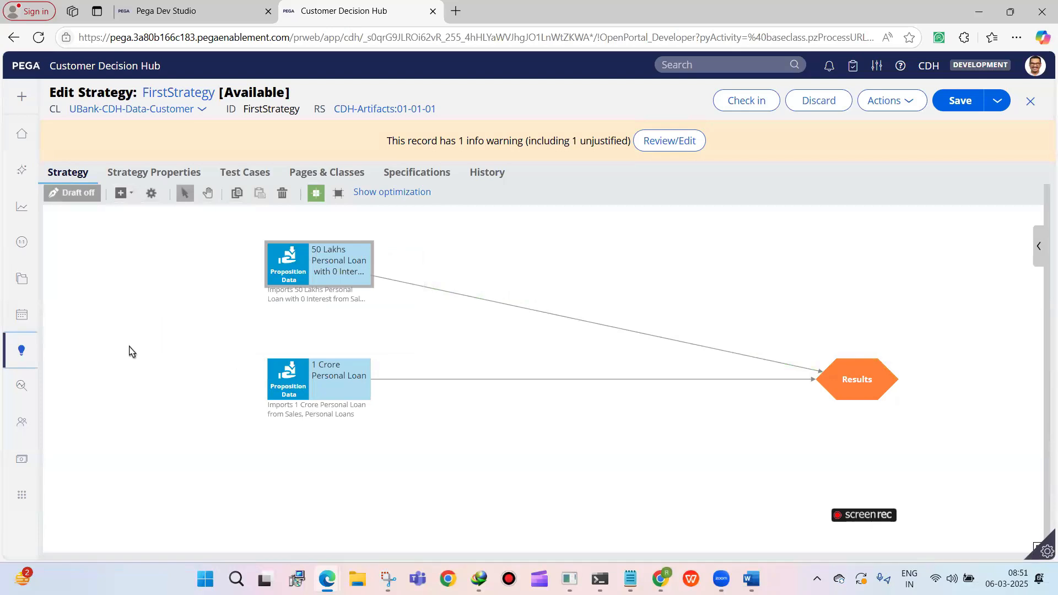
{"action": "left_click", "coordinate": [174, 359]}
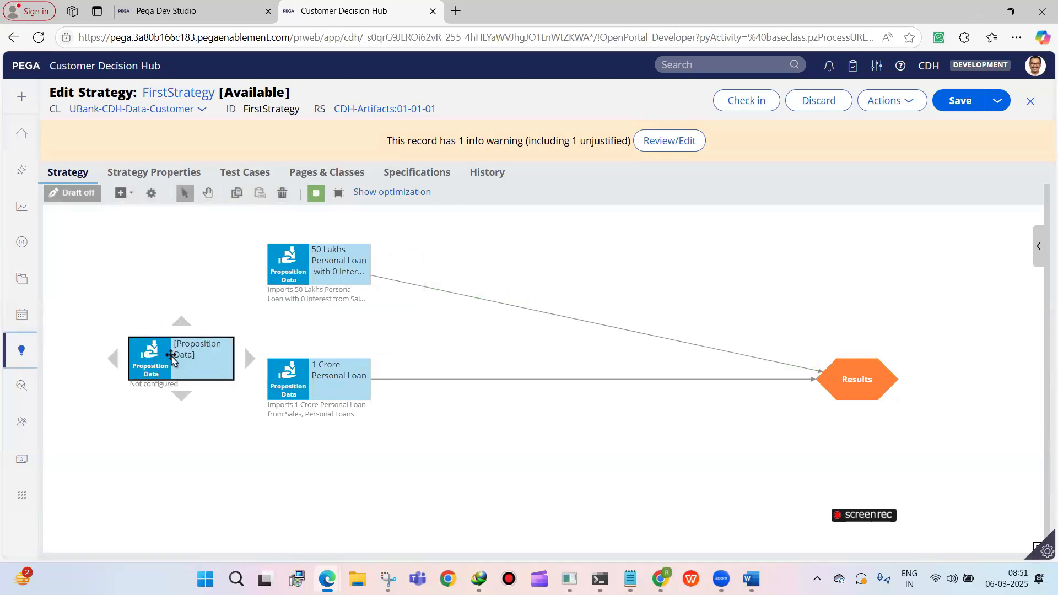
{"action": "right_click", "coordinate": [172, 358]}
{"action": "left_click", "coordinate": [209, 411]}
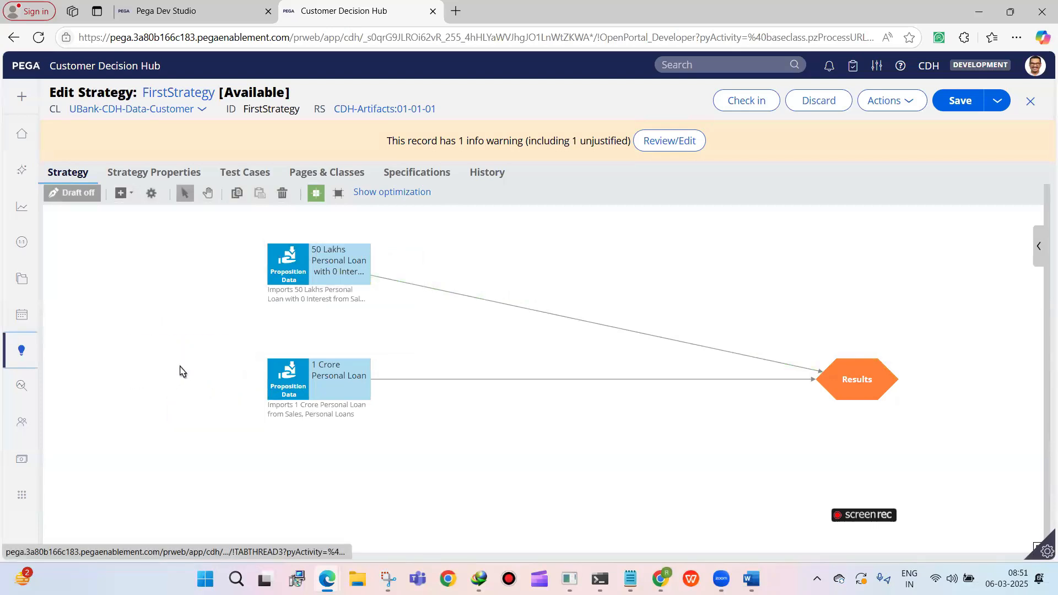
Move both proposition components slightly lower on the canvas, and delete the 50 Lakhs Personal Loan with 0 Interest component
{"action": "left_click_drag", "start_coordinate": [293, 275], "coordinate": [293, 280]}
{"action": "left_click_drag", "start_coordinate": [297, 373], "coordinate": [295, 393]}
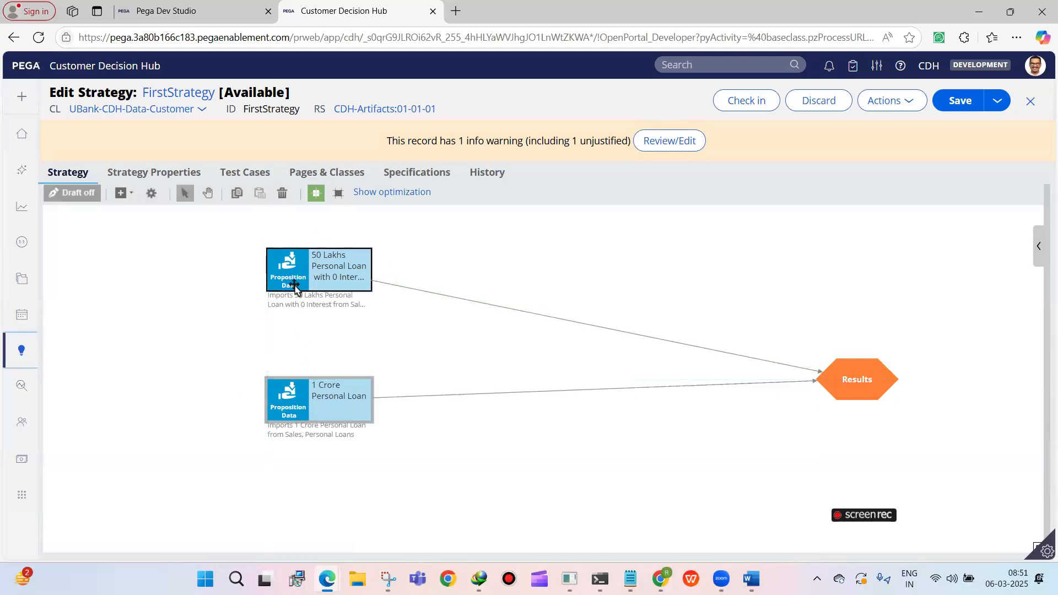
{"action": "left_click", "coordinate": [307, 412]}
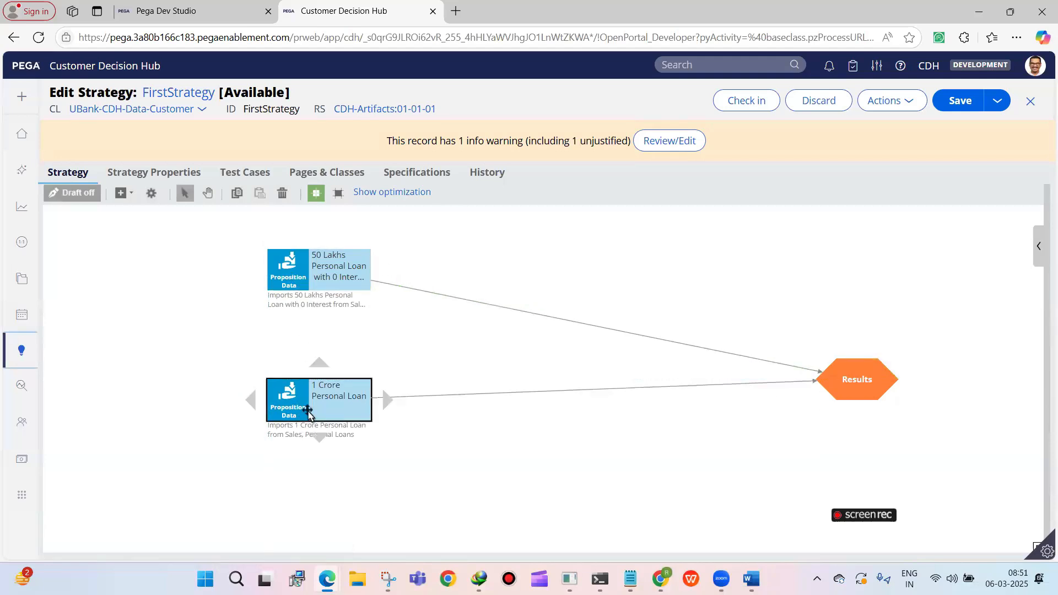
{"action": "right_click", "coordinate": [284, 275]}
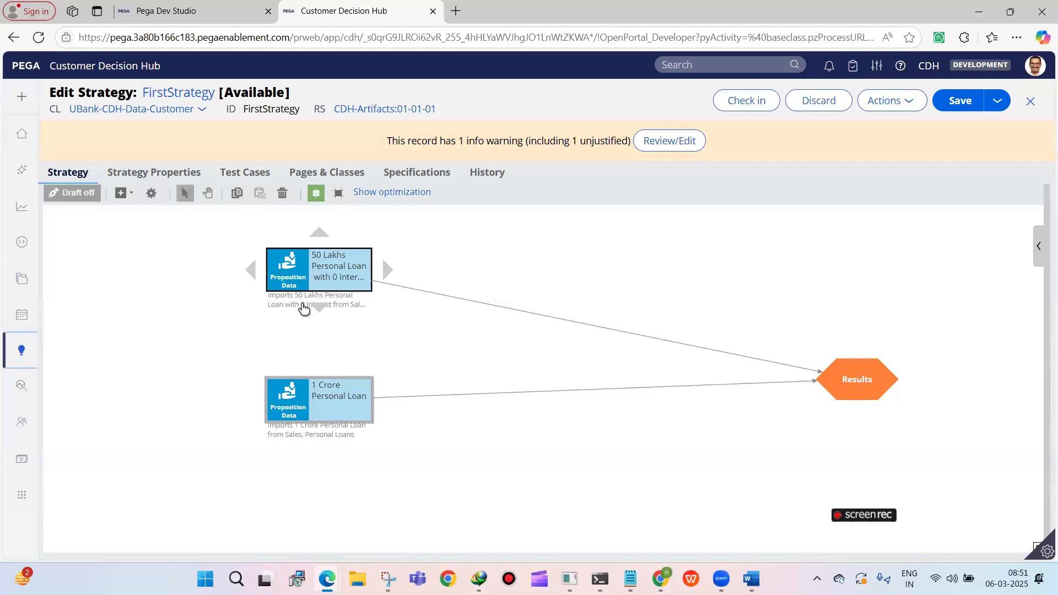
{"action": "left_click", "coordinate": [323, 329]}
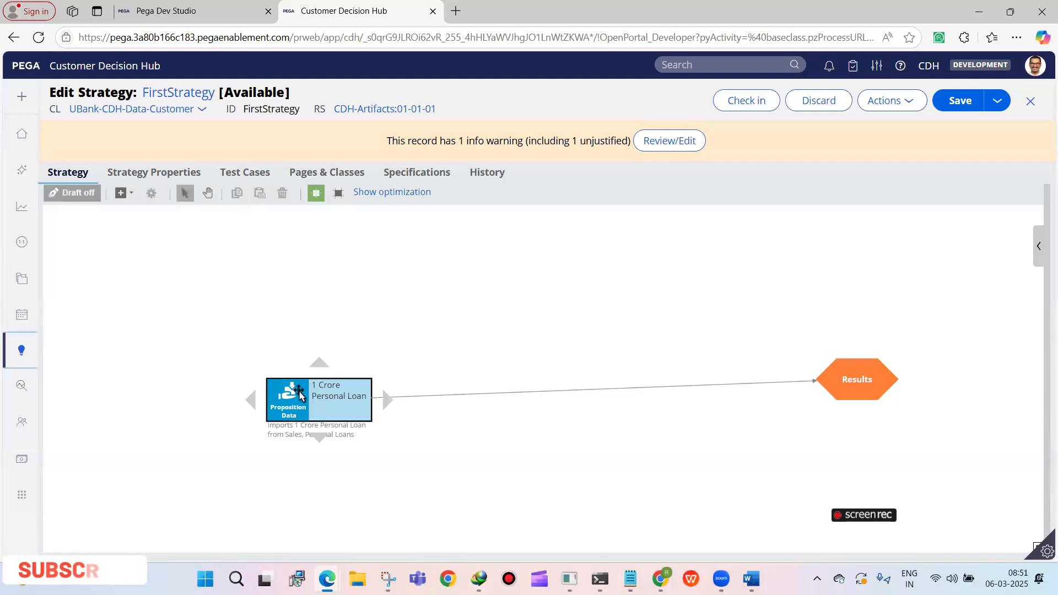
Set the remaining 1 Crore Personal Loan component back to Import All, reposition it on the canvas, and save the strategy
{"action": "double_click", "coordinate": [363, 401]}
{"action": "left_click", "coordinate": [551, 421]}
{"action": "left_click", "coordinate": [441, 439]}
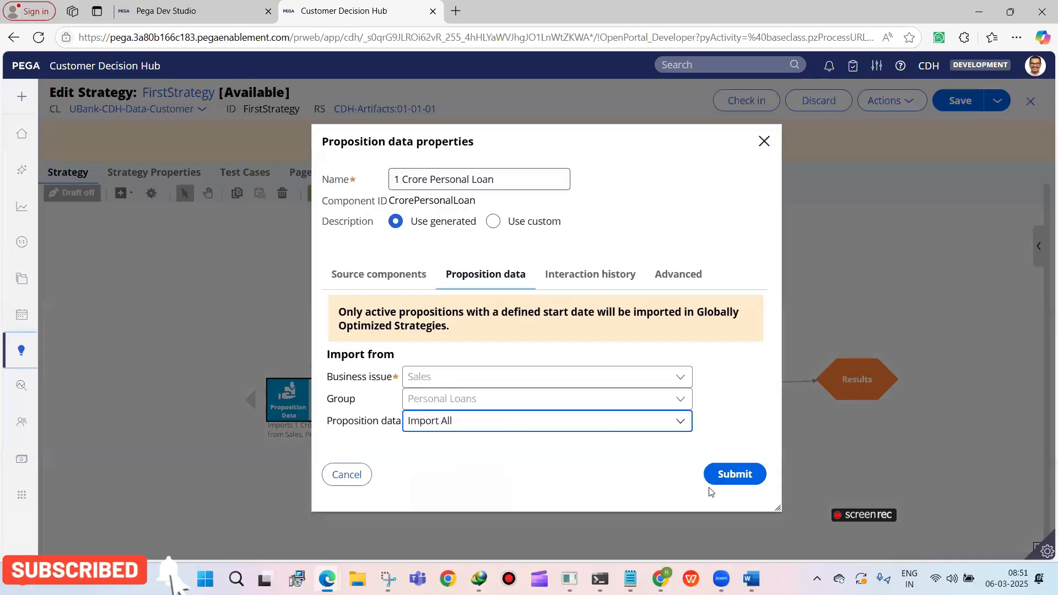
{"action": "left_click", "coordinate": [716, 483]}
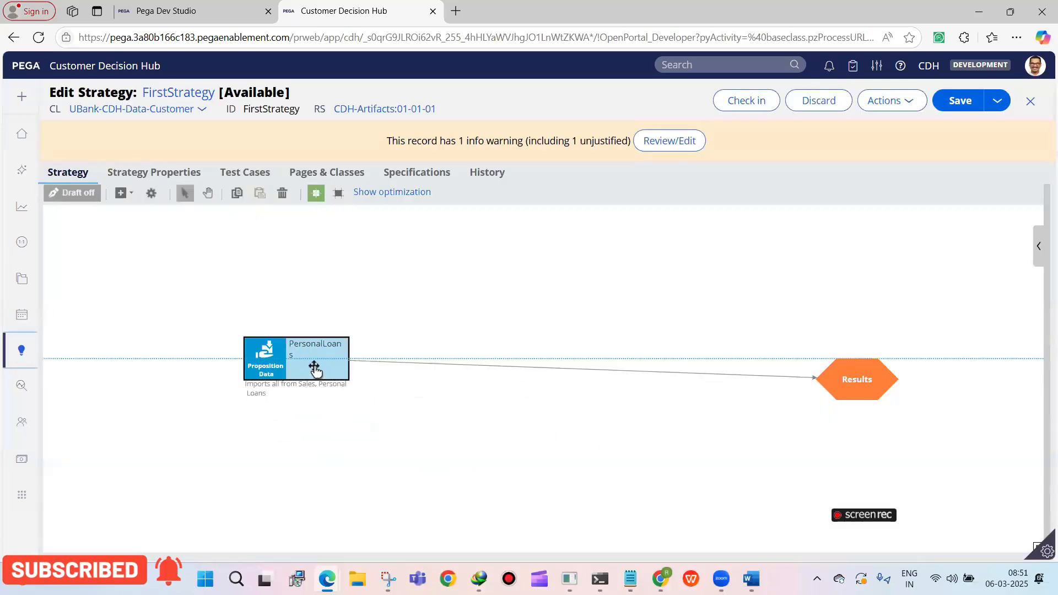
{"action": "left_click", "coordinate": [957, 105]}
Move the Results shape closer to the PersonalLoans component and level with it
{"action": "left_click_drag", "start_coordinate": [864, 371], "coordinate": [735, 350]}
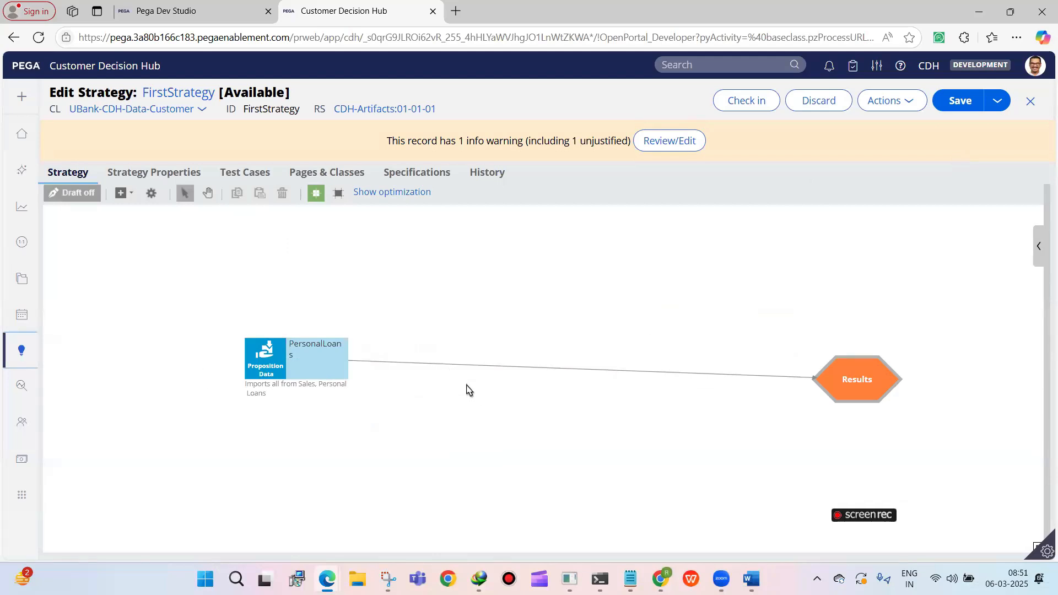
{"action": "left_click", "coordinate": [848, 379]}
{"action": "left_click_drag", "start_coordinate": [817, 377], "coordinate": [730, 352]}
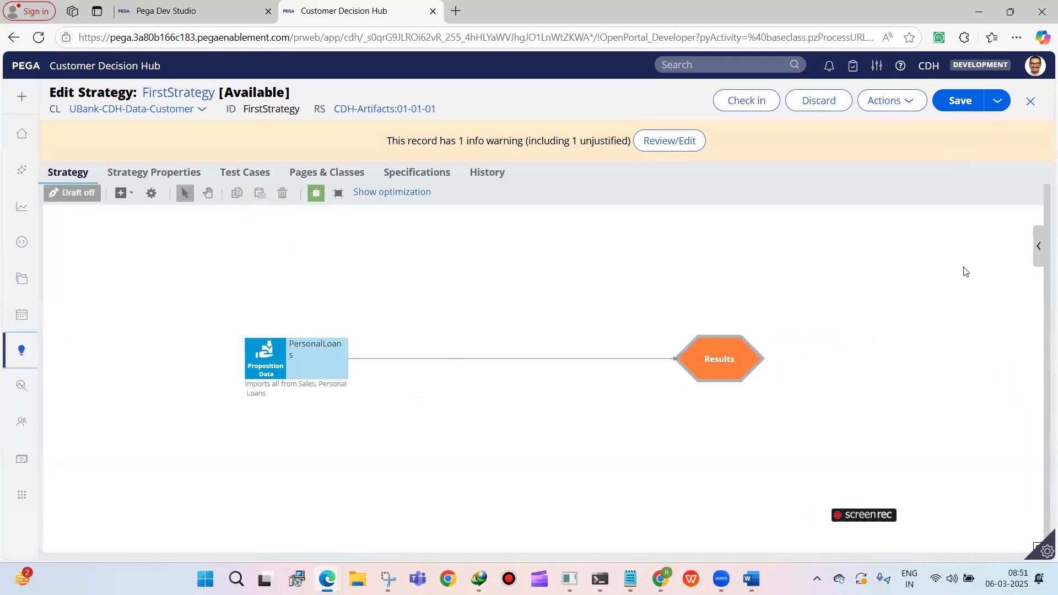
Save and test FirstStrategy as a single case with the pyDefault data transform, and review the returned proposition fields
{"action": "left_click", "coordinate": [1037, 247]}
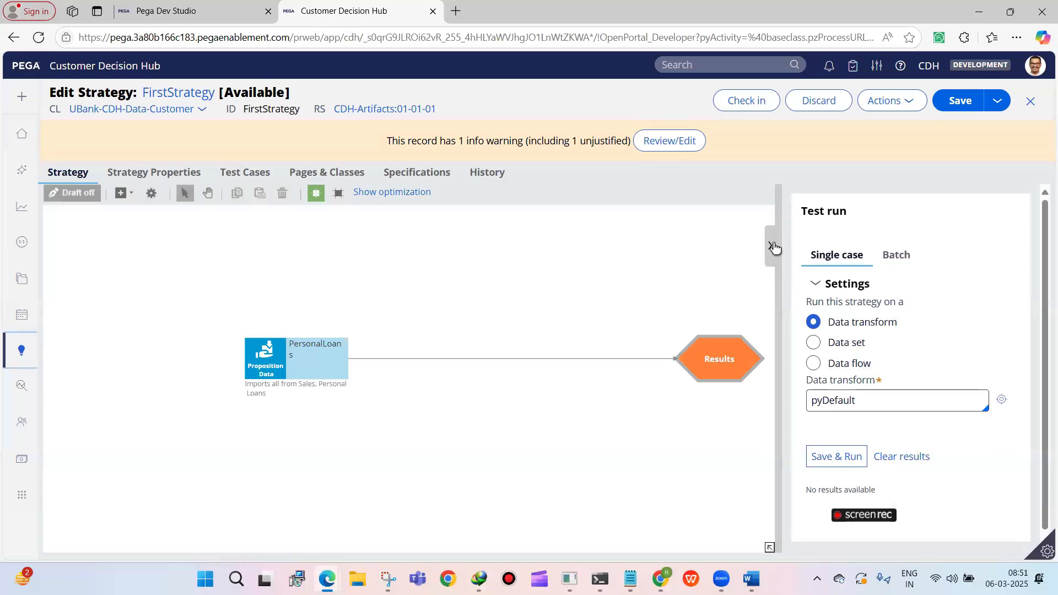
{"action": "left_click", "coordinate": [855, 453]}
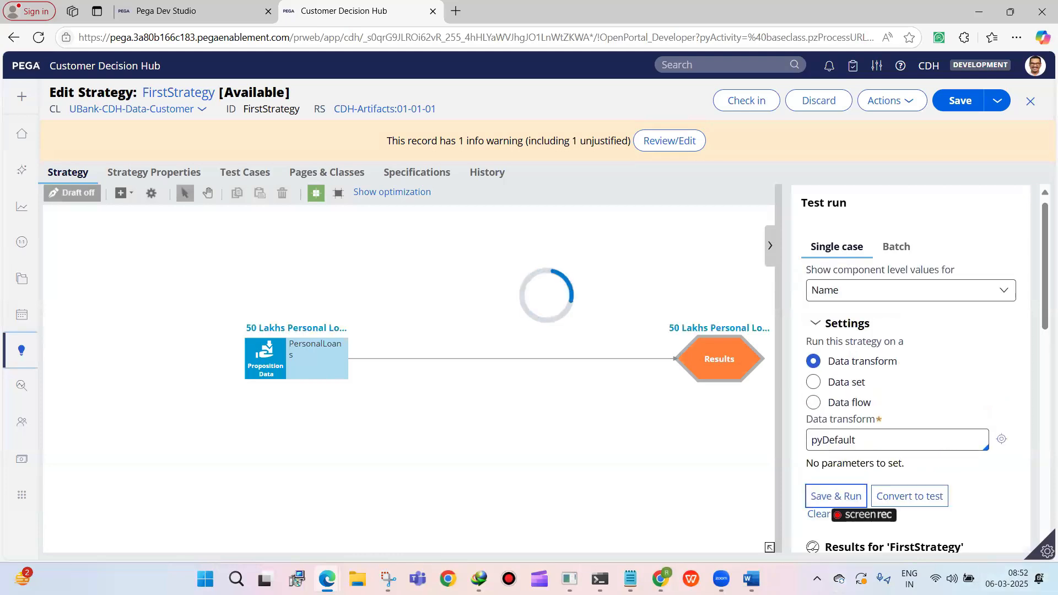
{"action": "scroll", "coordinate": [964, 386], "scroll_direction": "down", "scroll_amount": 5}
{"action": "scroll", "coordinate": [1001, 365], "scroll_direction": "up", "scroll_amount": 1}
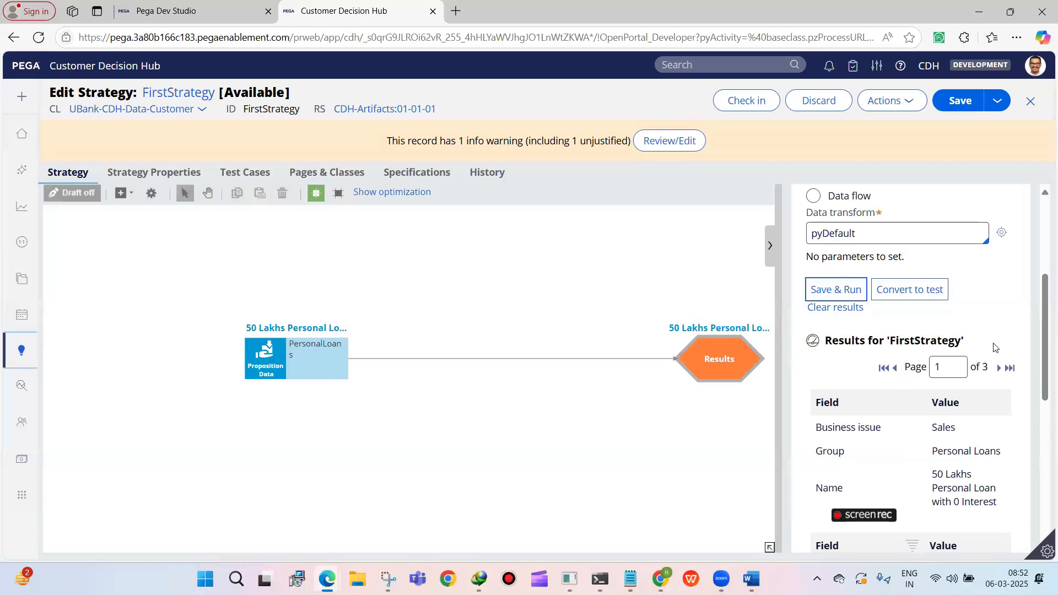
{"action": "scroll", "coordinate": [1013, 344], "scroll_direction": "down", "scroll_amount": 3}
{"action": "scroll", "coordinate": [986, 334], "scroll_direction": "up", "scroll_amount": 2}
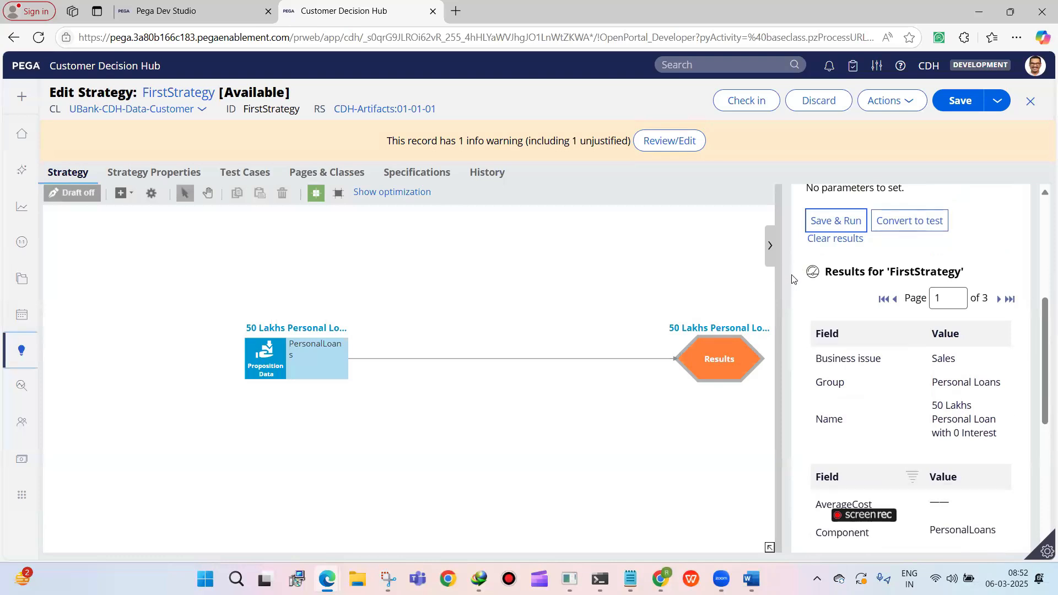
{"action": "left_click", "coordinate": [770, 245]}
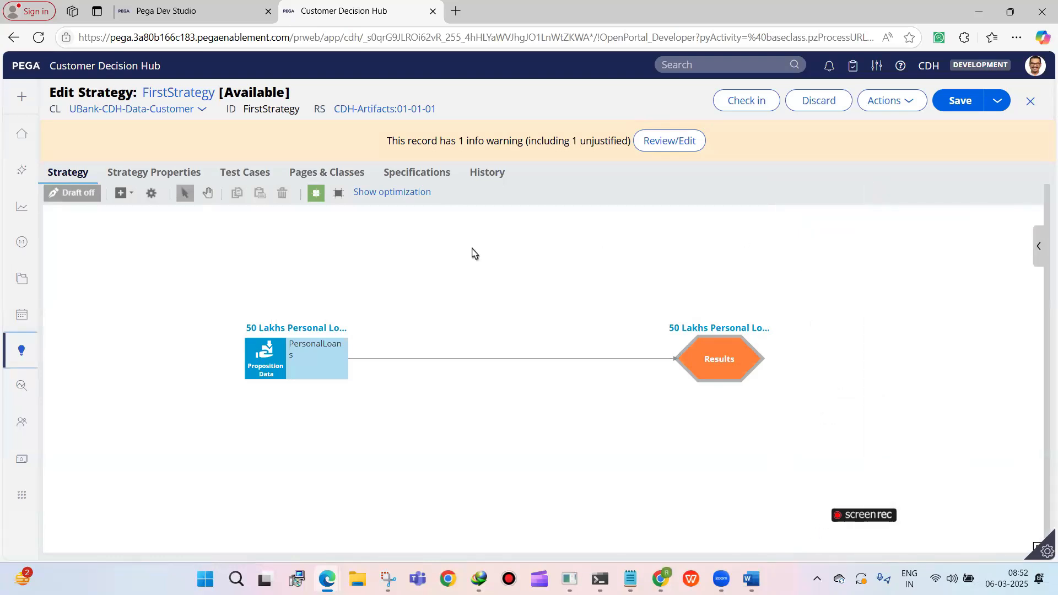
Add an arbitration Filter component between PersonalLoans and Results, and shift PersonalLoans farther away to make room
{"action": "left_click", "coordinate": [123, 194]}
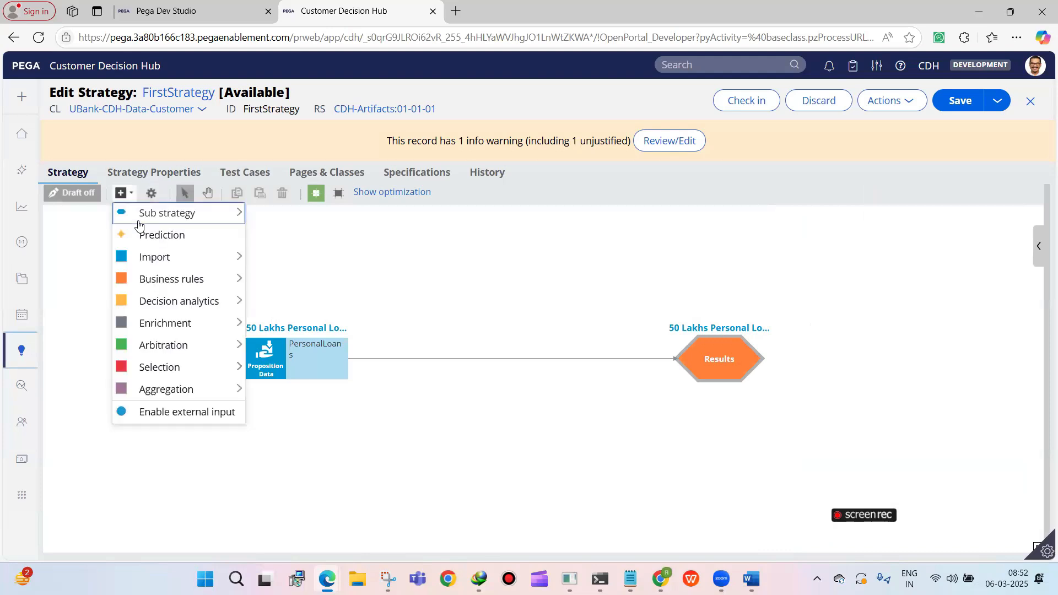
{"action": "mouse_move", "coordinate": [144, 259]}
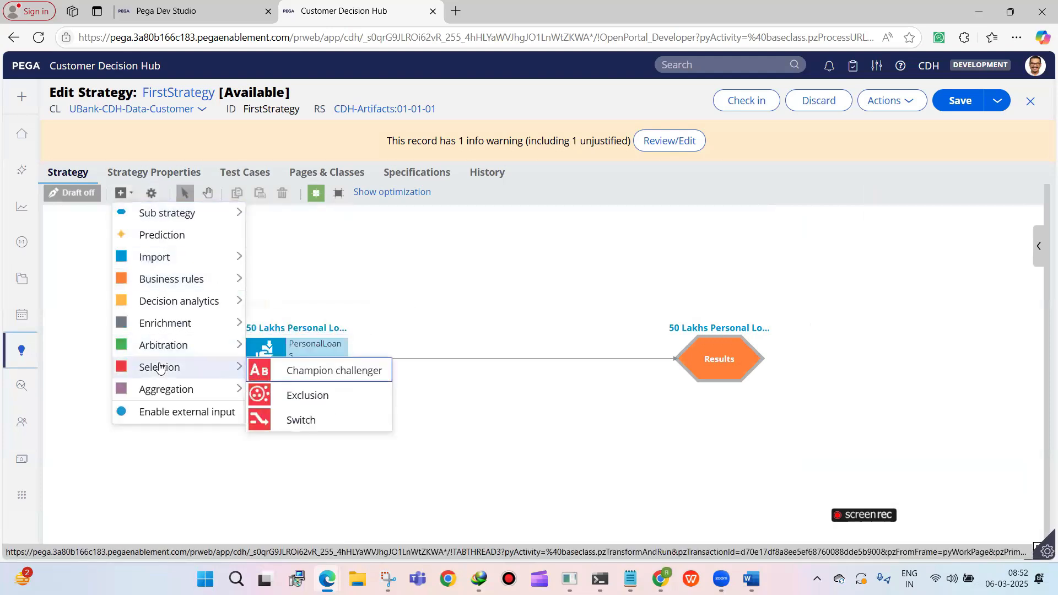
{"action": "mouse_move", "coordinate": [158, 345]}
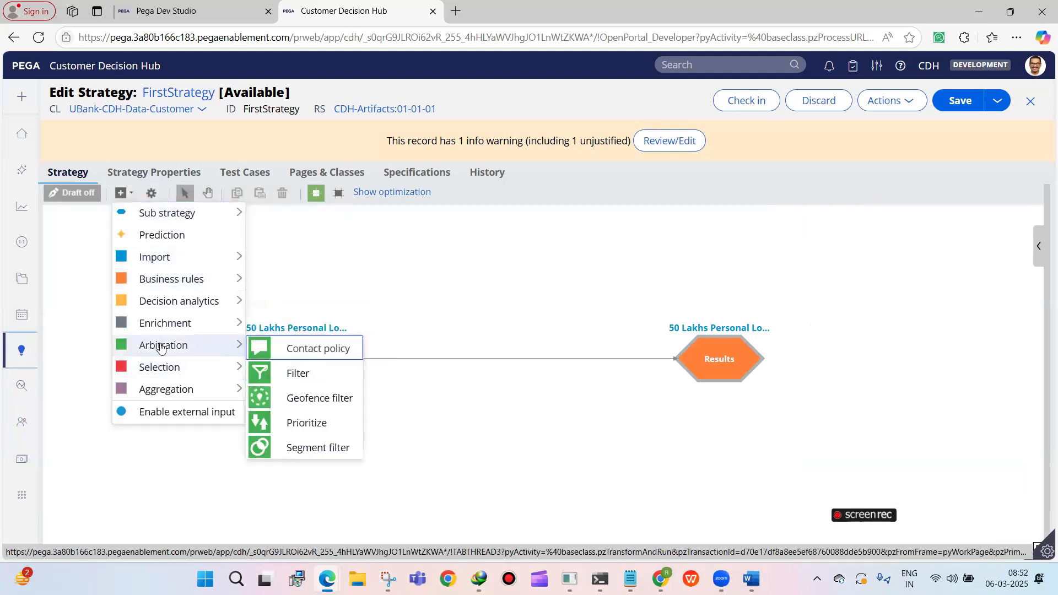
{"action": "left_click", "coordinate": [291, 380]}
{"action": "left_click", "coordinate": [464, 324]}
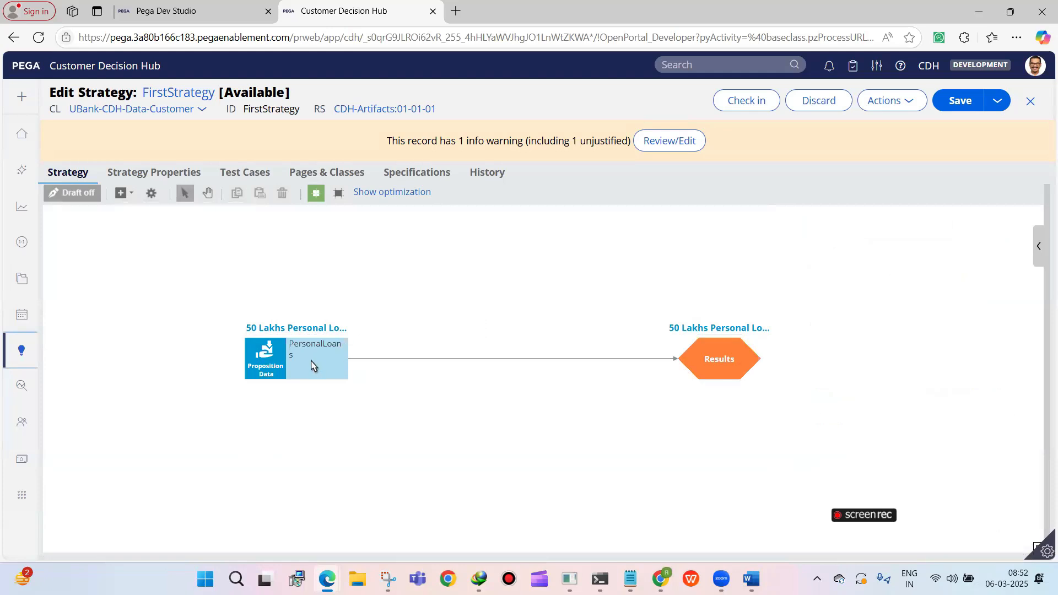
{"action": "left_click_drag", "start_coordinate": [291, 359], "coordinate": [244, 359]}
Reroute the PersonalLoans connector into the Filter, connect the Filter to Results, and align the Filter with both shapes
{"action": "left_click", "coordinate": [587, 359]}
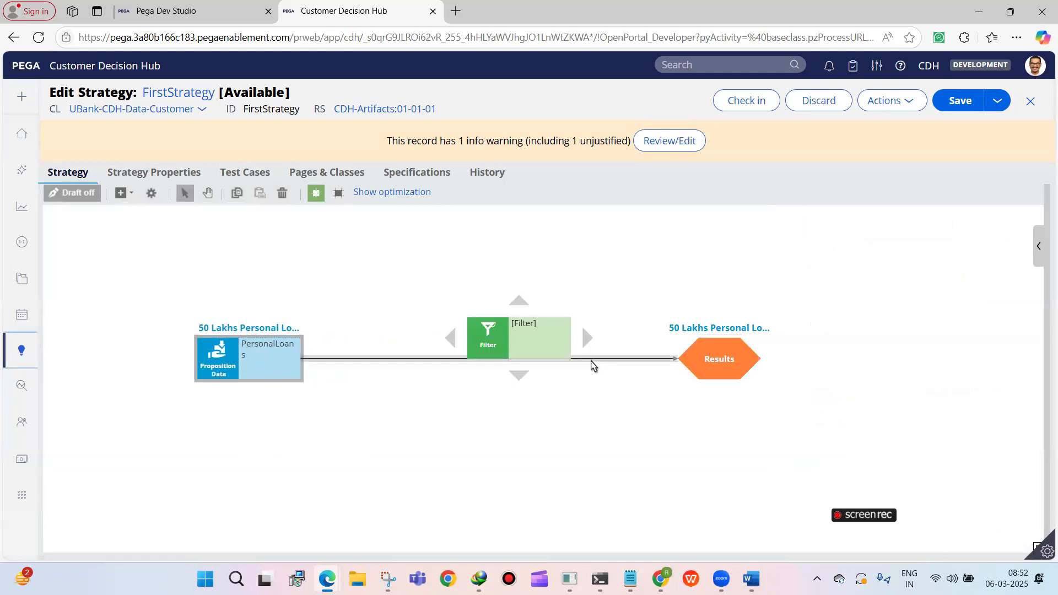
{"action": "left_click_drag", "start_coordinate": [678, 358], "coordinate": [484, 338]}
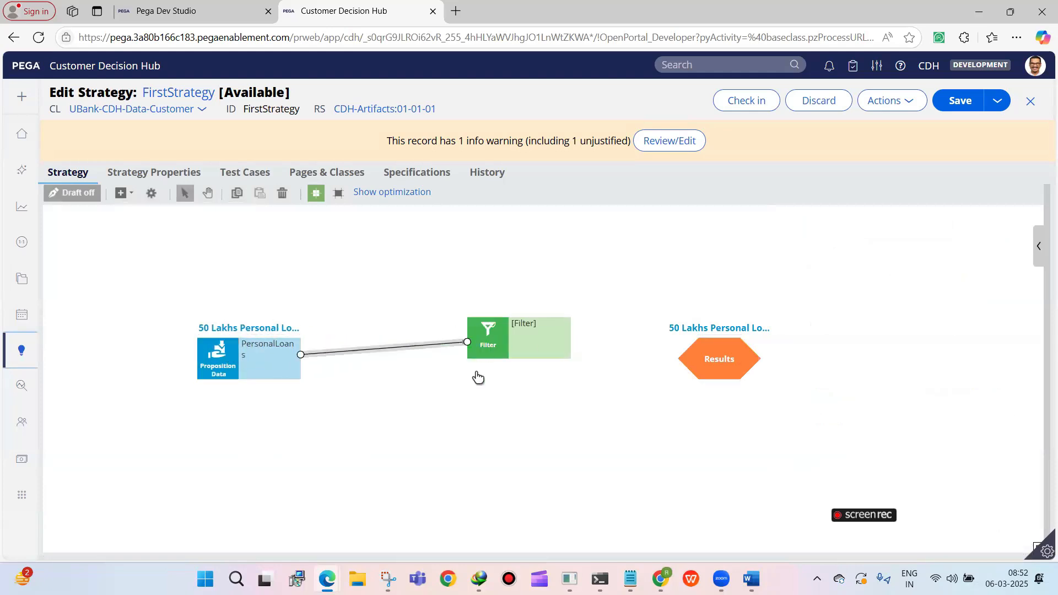
{"action": "left_click_drag", "start_coordinate": [573, 357], "coordinate": [739, 377]}
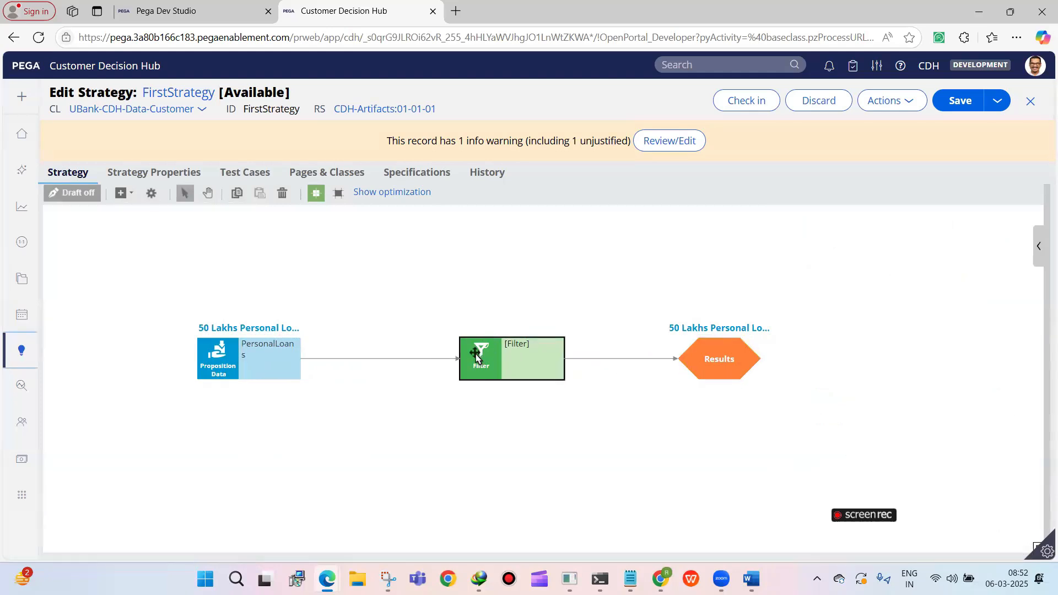
Set the Filter component's filter condition to .MonthlyEMI>30000 and submit its properties
{"action": "double_click", "coordinate": [477, 354]}
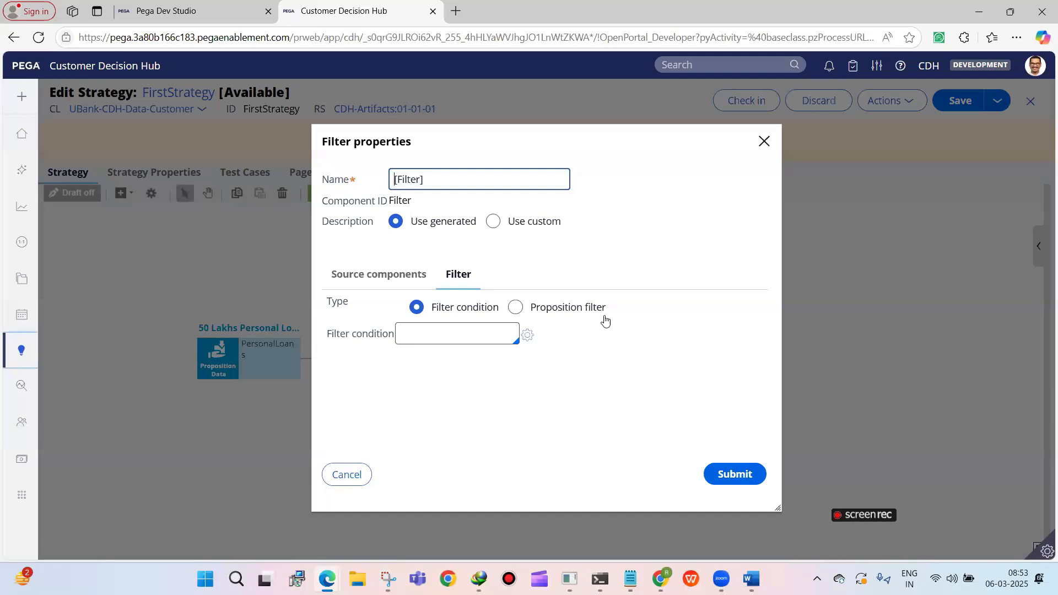
{"action": "left_click", "coordinate": [490, 330]}
{"action": "type", "text": ".."}
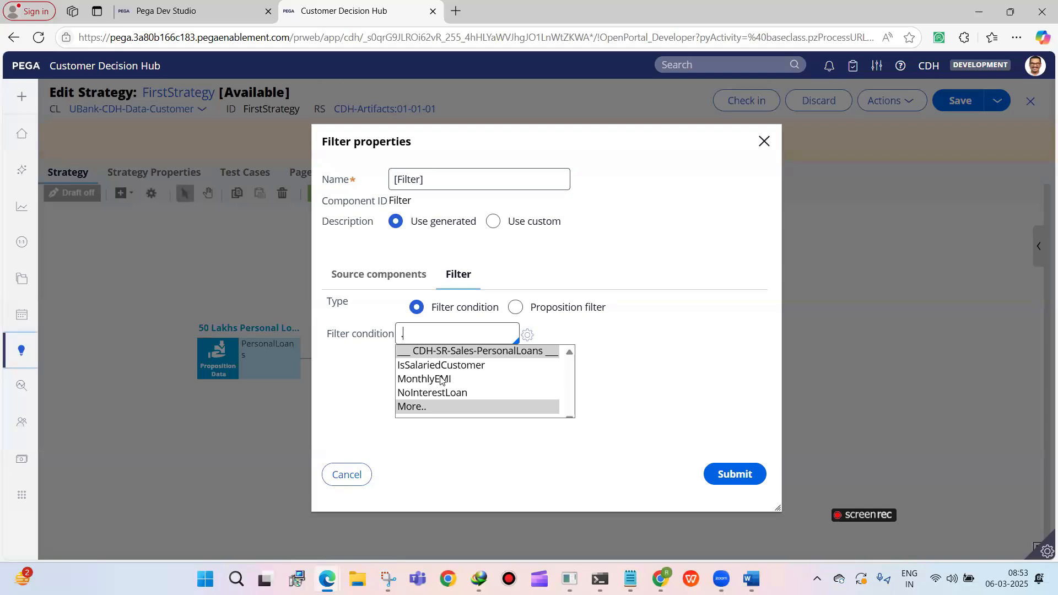
{"action": "left_click", "coordinate": [431, 381]}
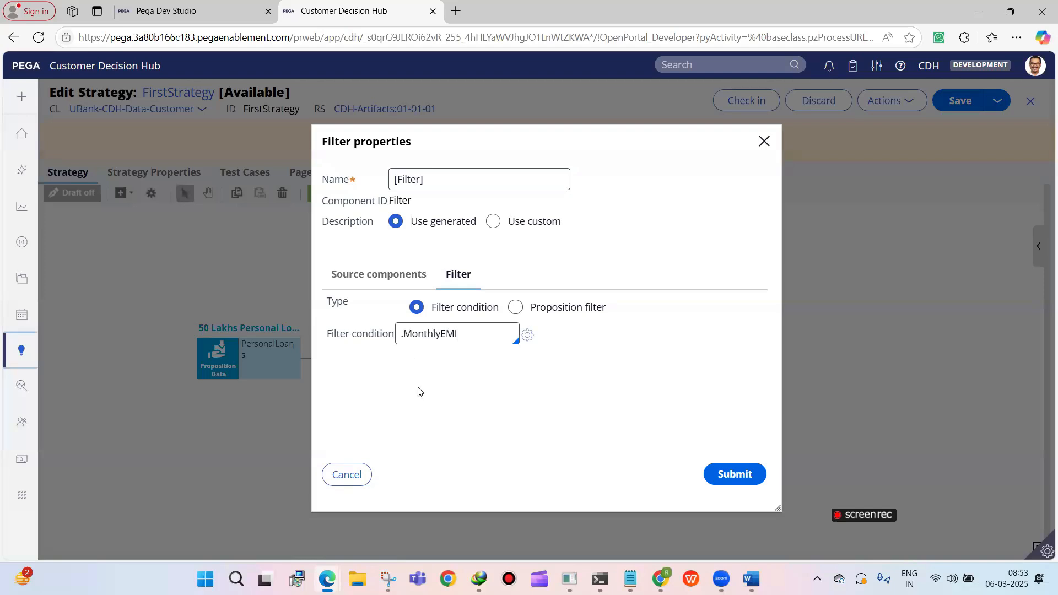
{"action": "type", "text": ">1000"}
{"action": "key", "text": "BackSpace"}
{"action": "key", "text": "BackSpace"}
{"action": "key", "text": "BackSpace"}
{"action": "type", "text": "30000"}
{"action": "left_click", "coordinate": [734, 475]}
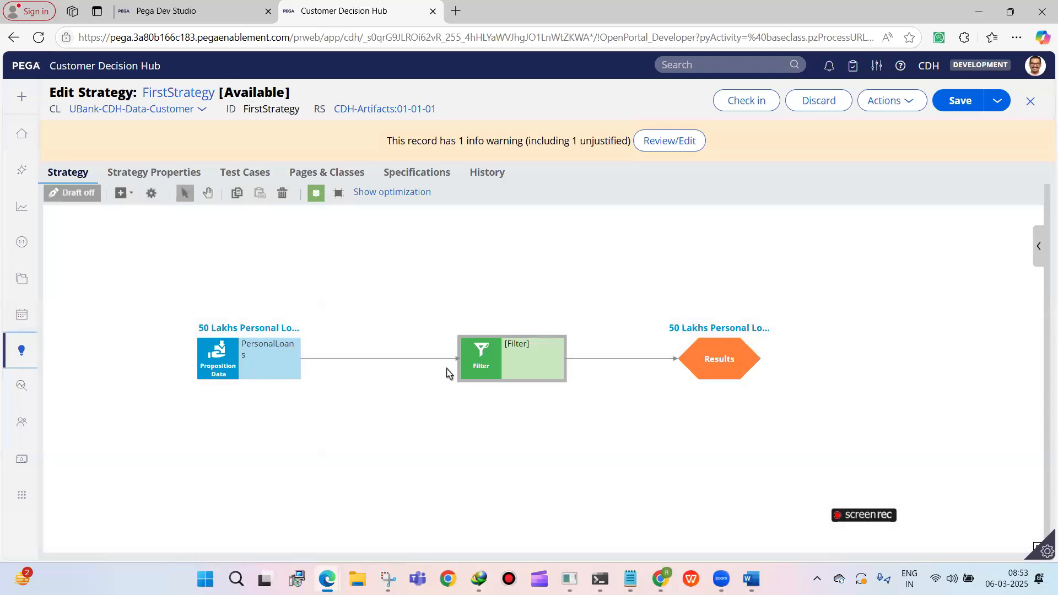
Rename the Filter component as EMI Above 30000 and save the strategy
{"action": "double_click", "coordinate": [485, 371]}
{"action": "left_click", "coordinate": [457, 173]}
{"action": "triple_click", "coordinate": [464, 174]}
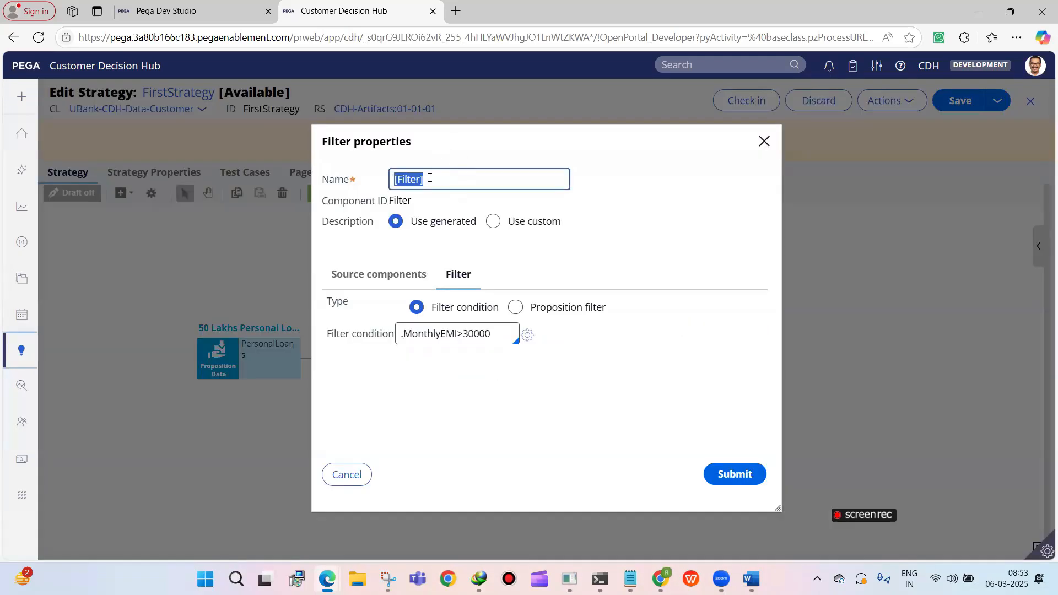
{"action": "type", "text": "EMI Above 30000"}
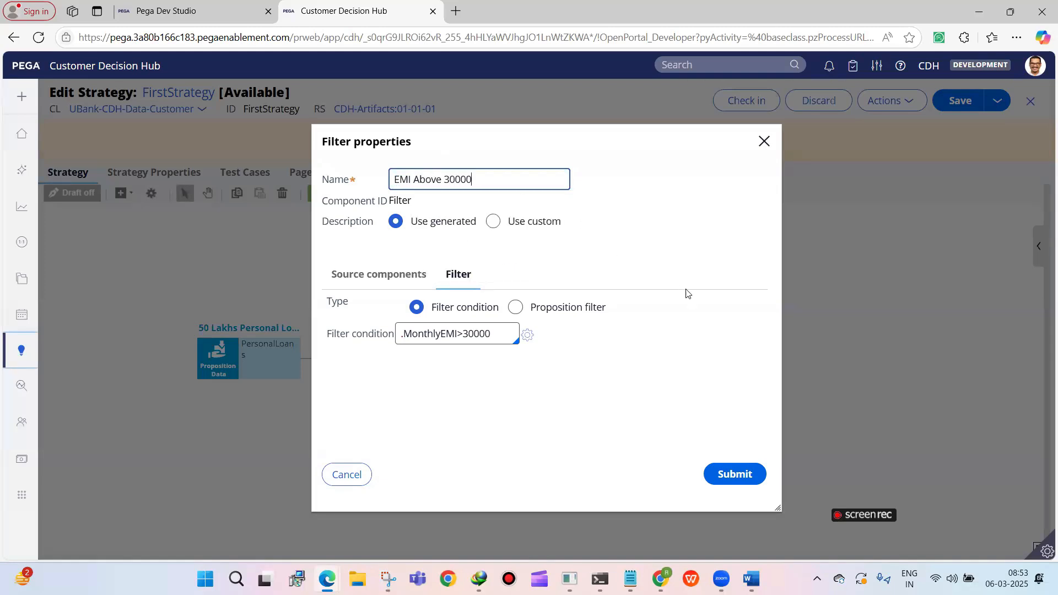
{"action": "left_click", "coordinate": [734, 474]}
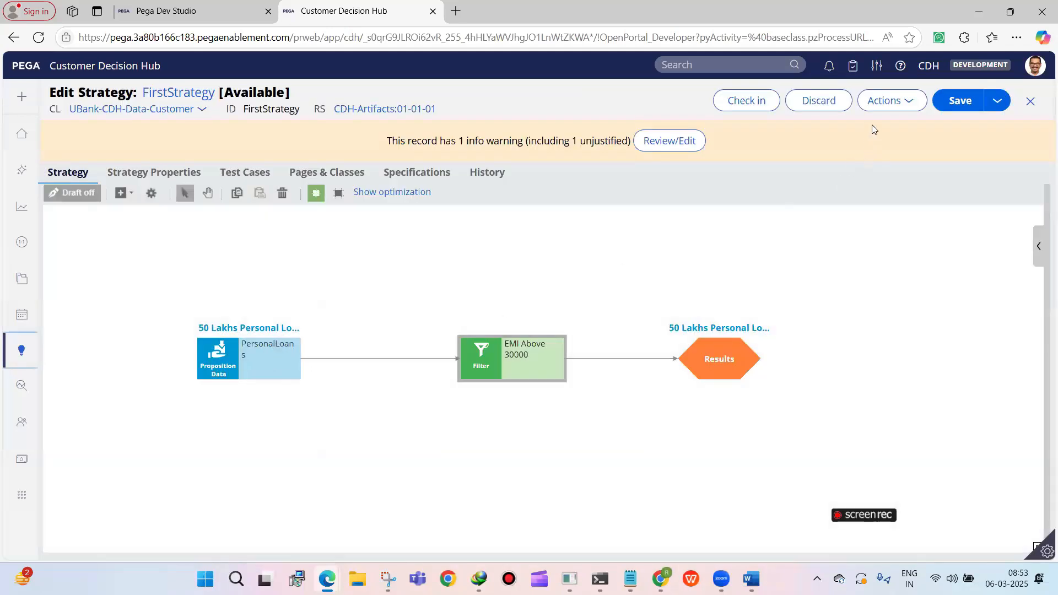
{"action": "left_click", "coordinate": [945, 102]}
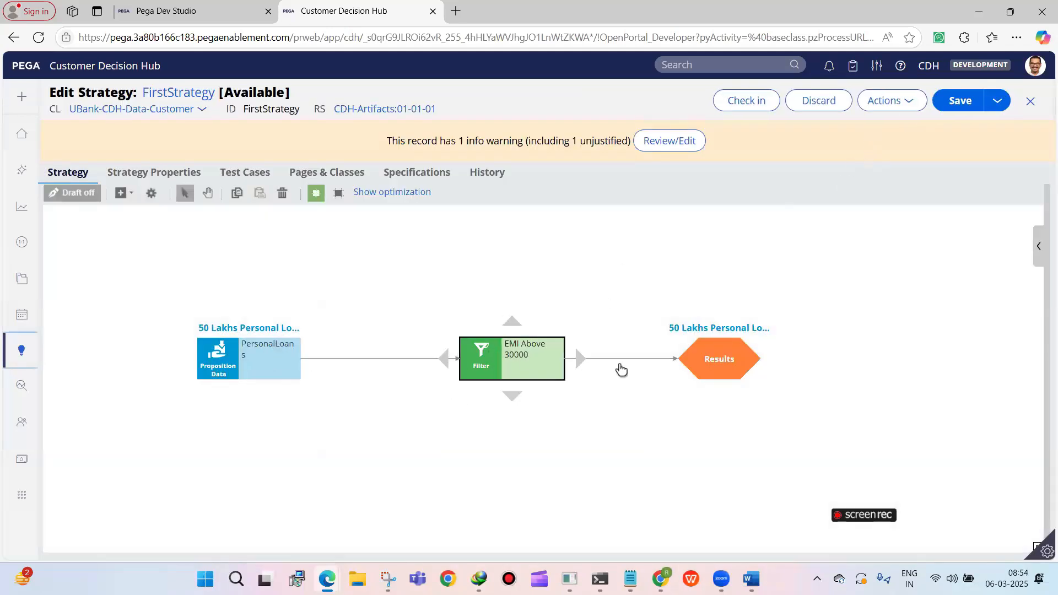
Save and rerun the single-case test with the pyDefault data transform, and display the output of PersonalLoans and of Results
{"action": "left_click", "coordinate": [1038, 245]}
{"action": "left_click", "coordinate": [836, 447]}
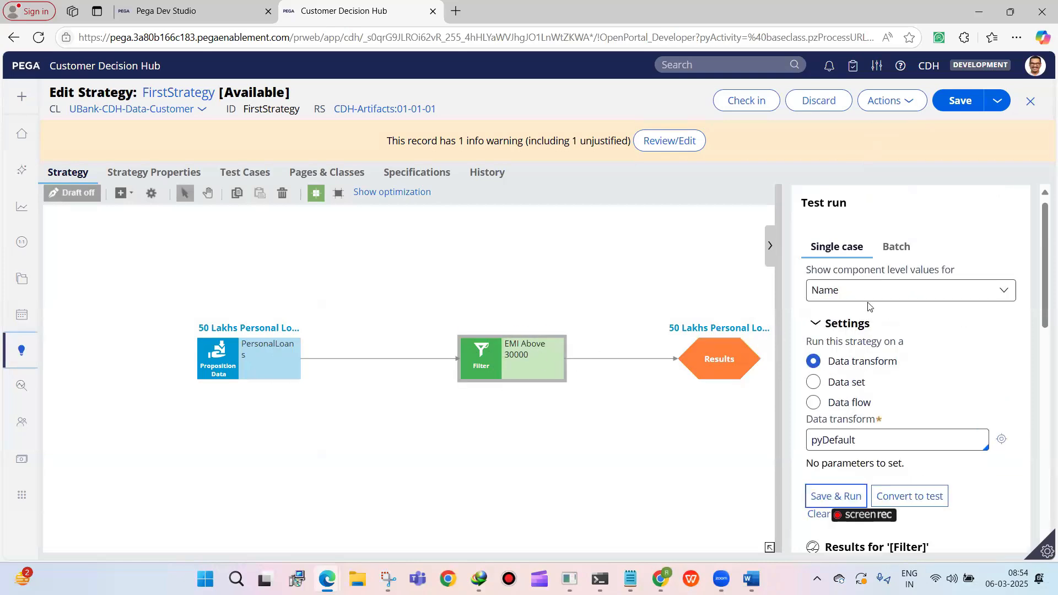
{"action": "left_click", "coordinate": [255, 342]}
{"action": "left_click", "coordinate": [716, 347]}
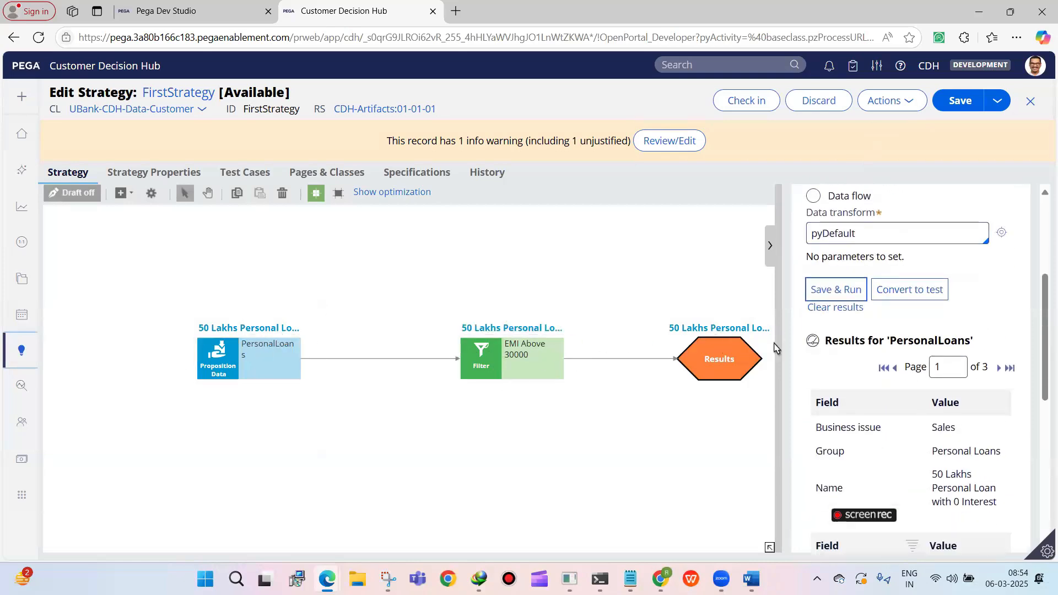
Examine the test output of Results for its record pages and fields such as Component and MonthlyEMI, and close the test pane
{"action": "scroll", "coordinate": [927, 381], "scroll_direction": "down", "scroll_amount": 1}
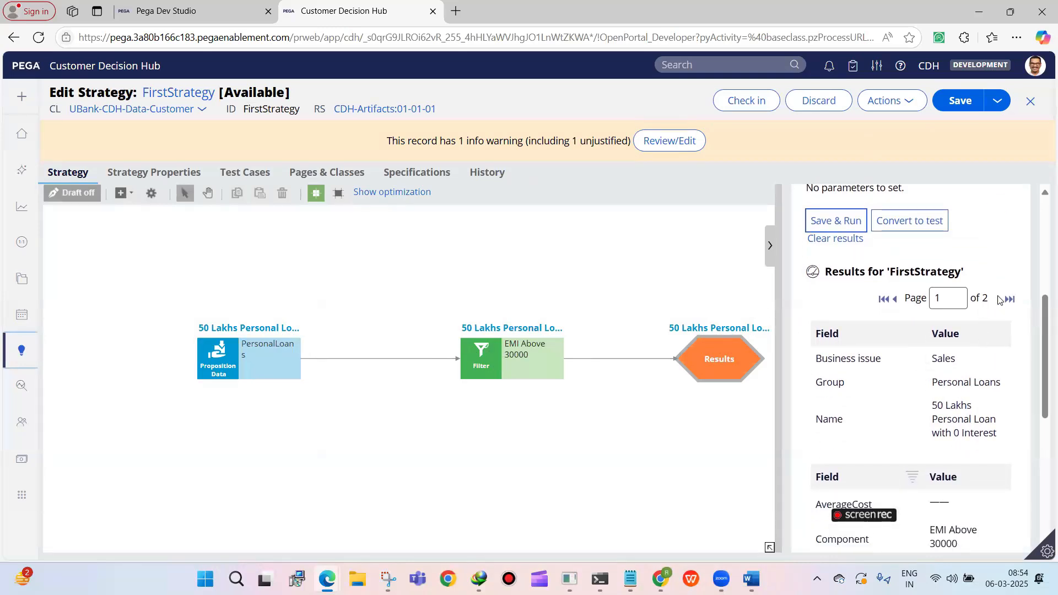
{"action": "scroll", "coordinate": [893, 346], "scroll_direction": "down", "scroll_amount": 3}
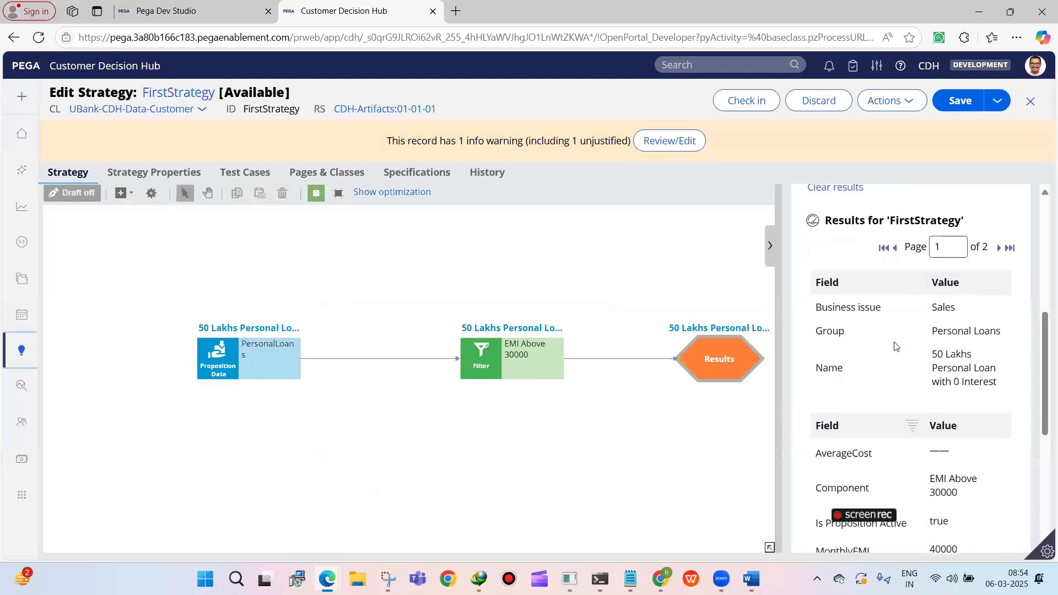
{"action": "scroll", "coordinate": [892, 341], "scroll_direction": "down", "scroll_amount": 2}
{"action": "scroll", "coordinate": [891, 337], "scroll_direction": "up", "scroll_amount": 3}
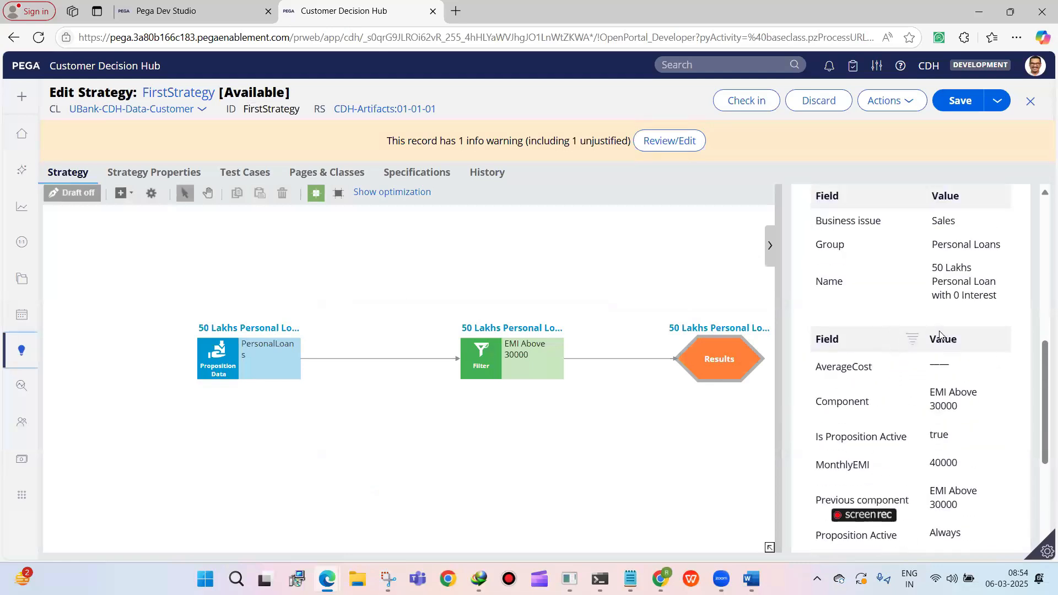
{"action": "scroll", "coordinate": [903, 319], "scroll_direction": "up", "scroll_amount": 3}
{"action": "scroll", "coordinate": [864, 307], "scroll_direction": "down", "scroll_amount": 3}
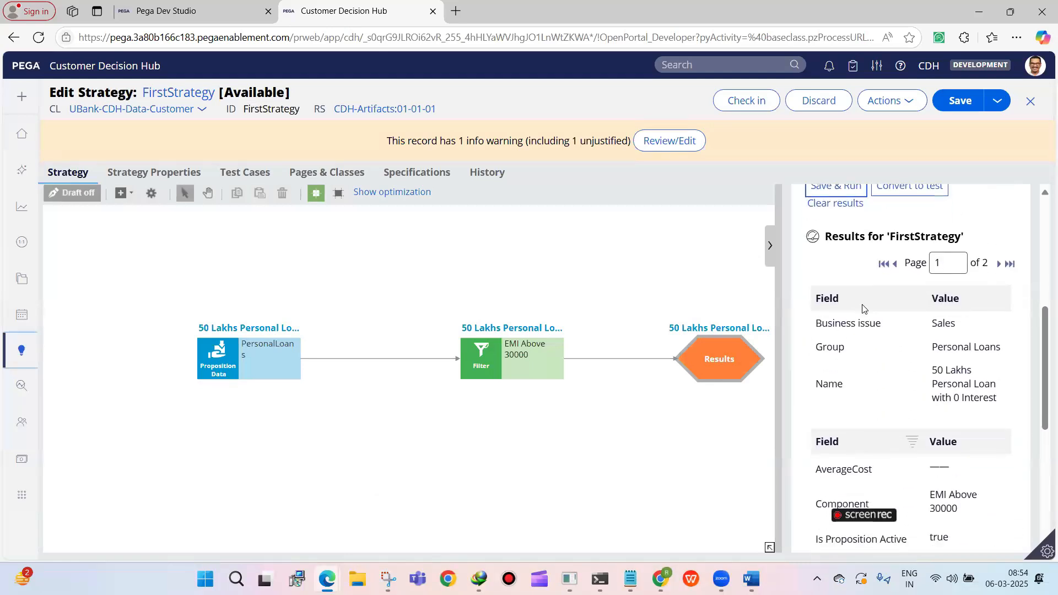
{"action": "scroll", "coordinate": [932, 371], "scroll_direction": "up", "scroll_amount": 3}
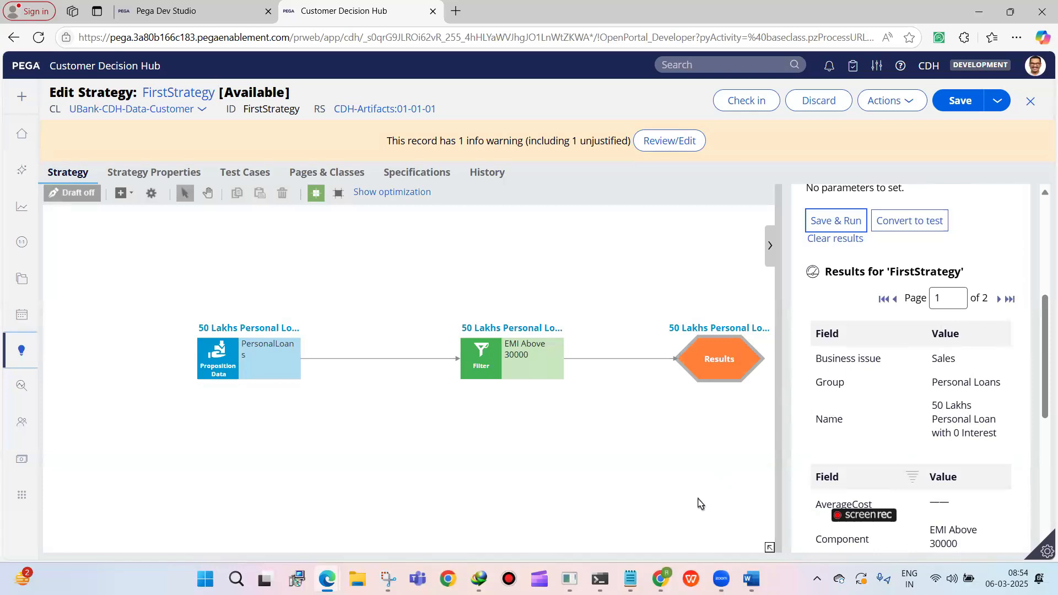
{"action": "left_click", "coordinate": [770, 245]}
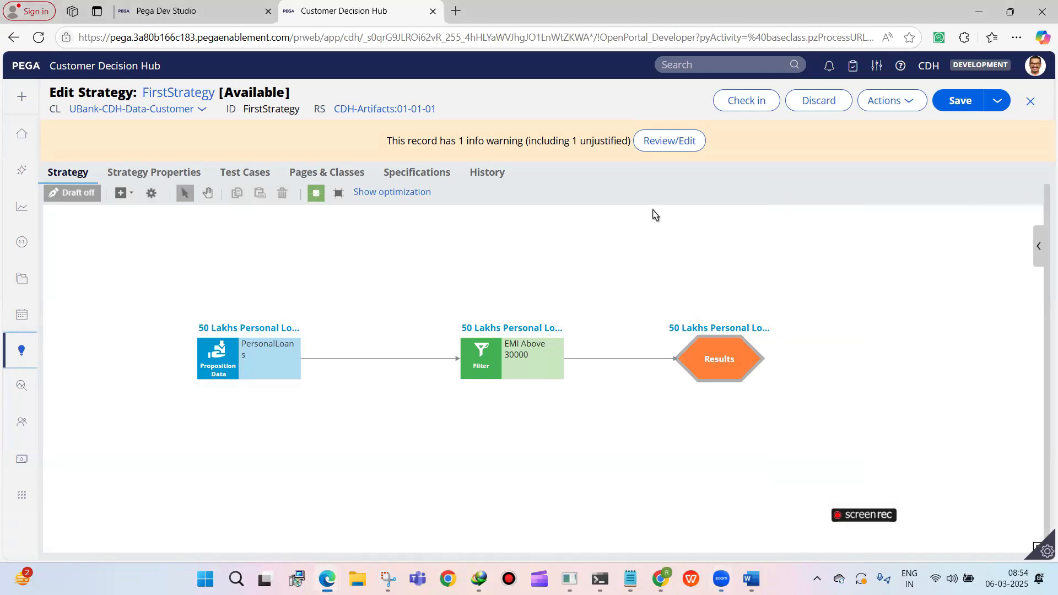
Reopen the test pane and rearrange PersonalLoans, the EMI Above 30000 filter and Results so that all three fit beside it
{"action": "mouse_move", "coordinate": [716, 343]}
{"action": "left_mouse_down"}
{"action": "mouse_move", "coordinate": [822, 308]}
{"action": "mouse_move", "coordinate": [783, 339]}
{"action": "mouse_move", "coordinate": [710, 346]}
{"action": "left_mouse_up"}
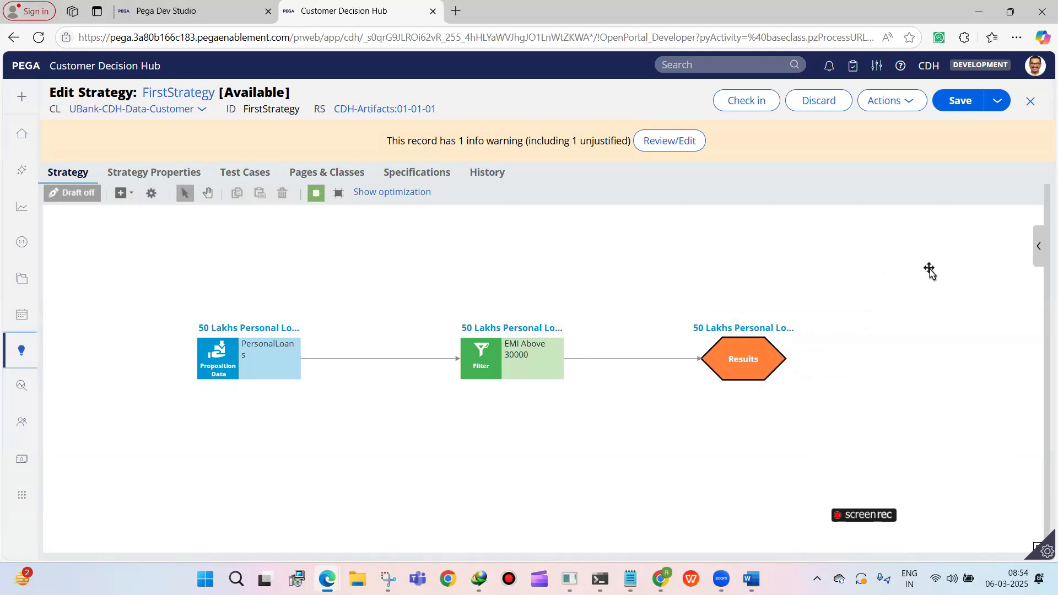
{"action": "left_click", "coordinate": [1039, 248]}
{"action": "left_click", "coordinate": [265, 342]}
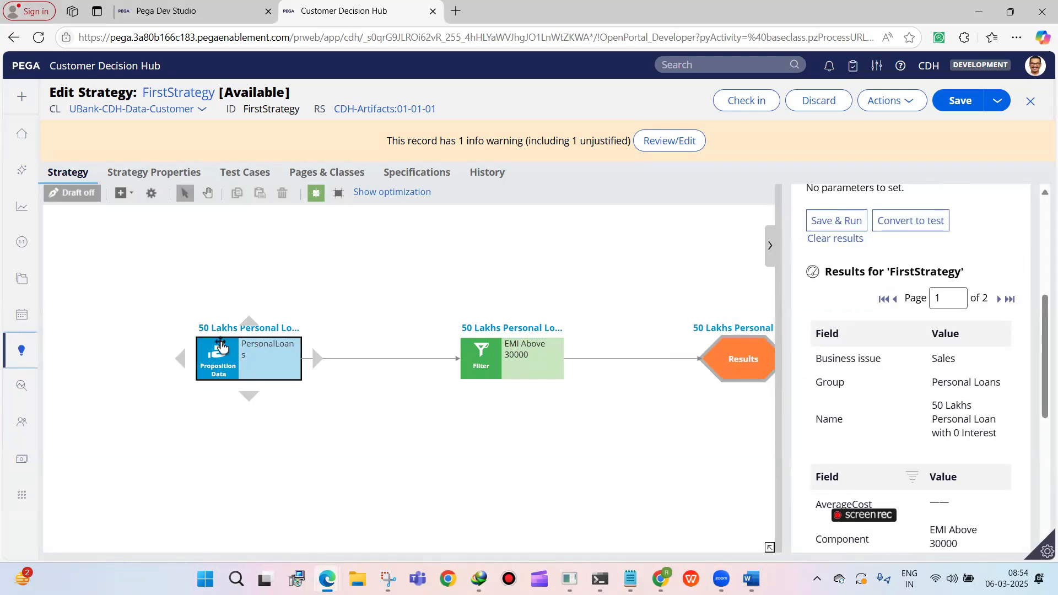
{"action": "left_click_drag", "start_coordinate": [221, 343], "coordinate": [207, 341]}
{"action": "left_click_drag", "start_coordinate": [504, 357], "coordinate": [432, 344]}
{"action": "left_click_drag", "start_coordinate": [715, 379], "coordinate": [608, 379]}
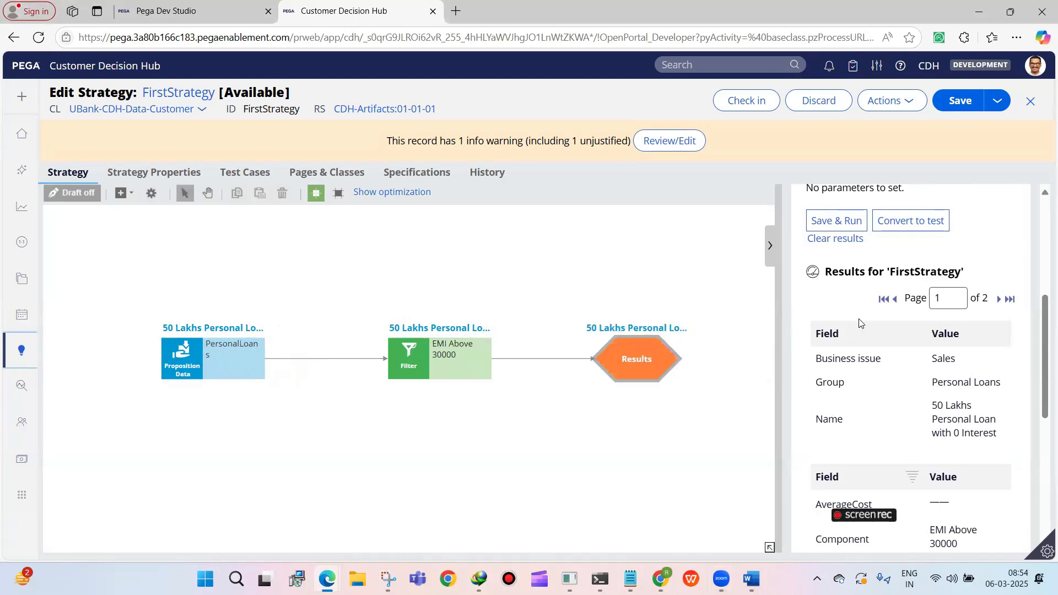
Compare the test records returned by PersonalLoans with those passed on by the EMI Above 30000 filter
{"action": "scroll", "coordinate": [861, 324], "scroll_direction": "down", "scroll_amount": 1}
{"action": "scroll", "coordinate": [861, 324], "scroll_direction": "up", "scroll_amount": 2}
{"action": "scroll", "coordinate": [868, 319], "scroll_direction": "down", "scroll_amount": 1}
{"action": "left_click", "coordinate": [196, 345]}
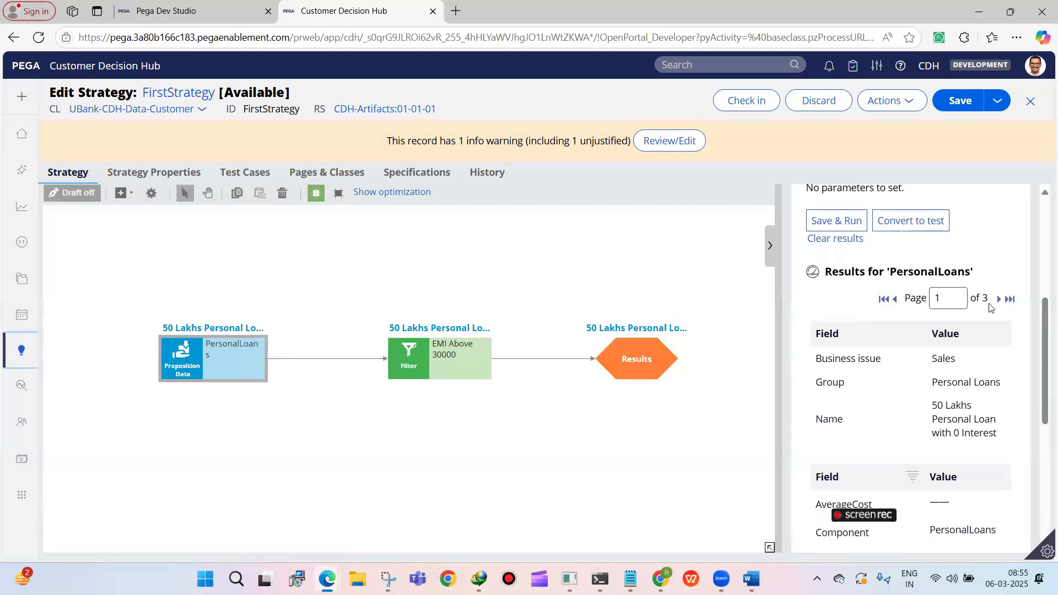
{"action": "left_click", "coordinate": [409, 359]}
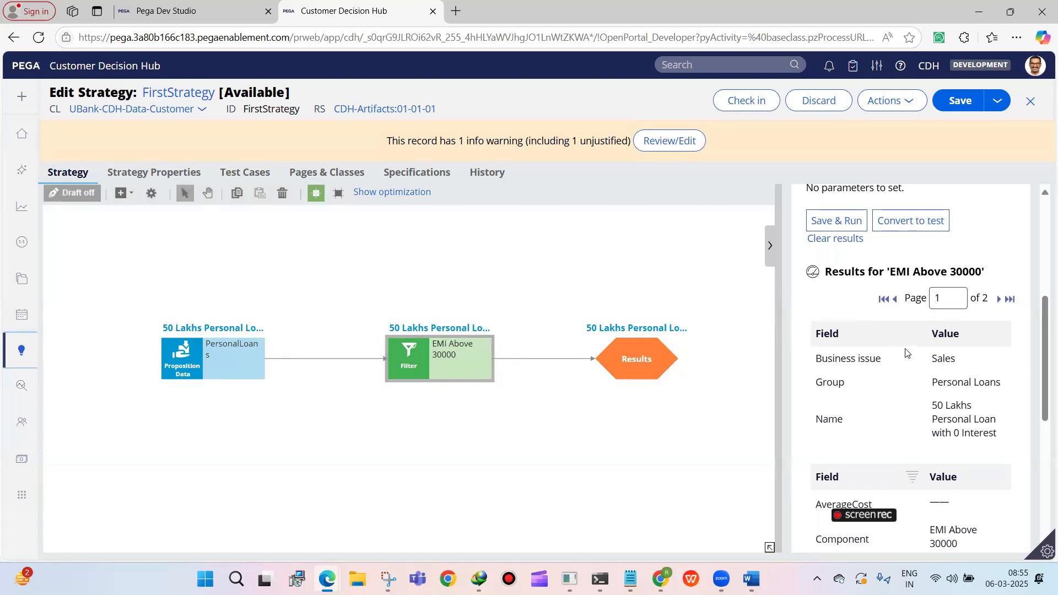
{"action": "scroll", "coordinate": [907, 352], "scroll_direction": "down", "scroll_amount": 1}
{"action": "left_click", "coordinate": [253, 361]}
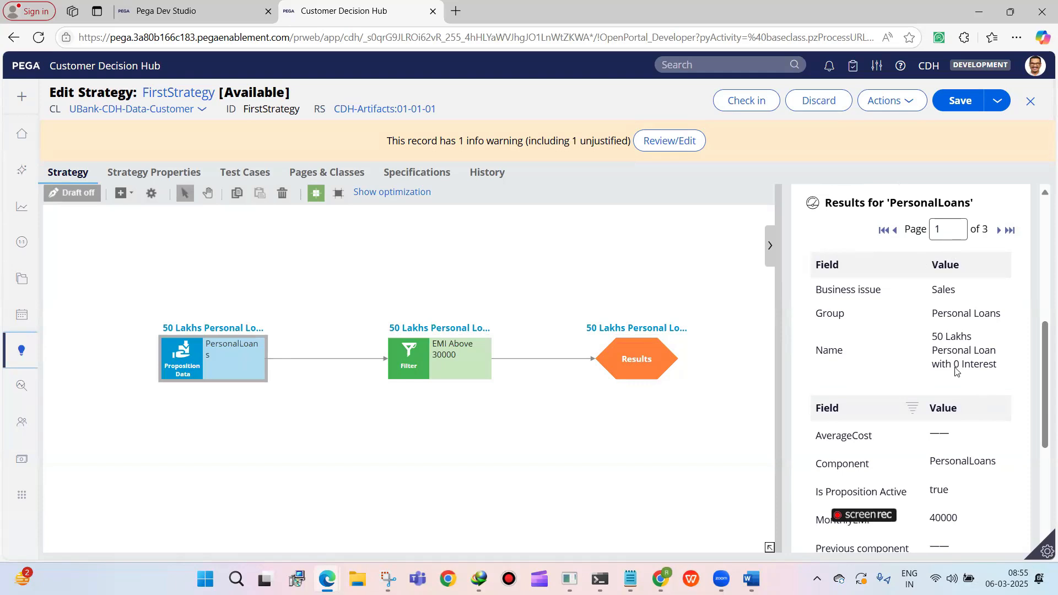
{"action": "scroll", "coordinate": [955, 372], "scroll_direction": "down", "scroll_amount": 4}
{"action": "scroll", "coordinate": [956, 372], "scroll_direction": "up", "scroll_amount": 2}
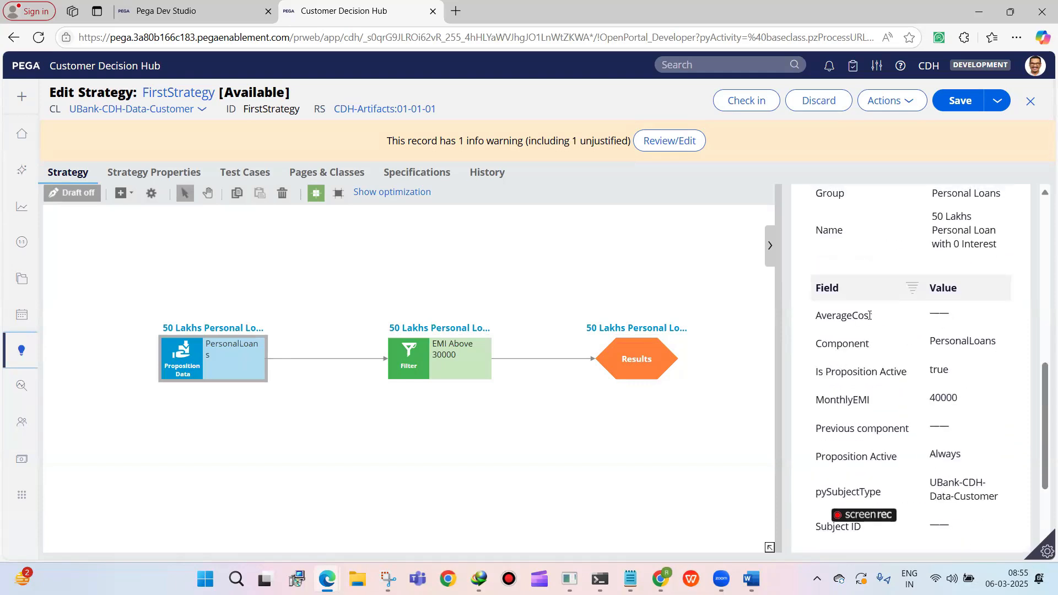
Check the Component and Previous component fields in the test output of the filter and PersonalLoans
{"action": "left_click", "coordinate": [466, 359]}
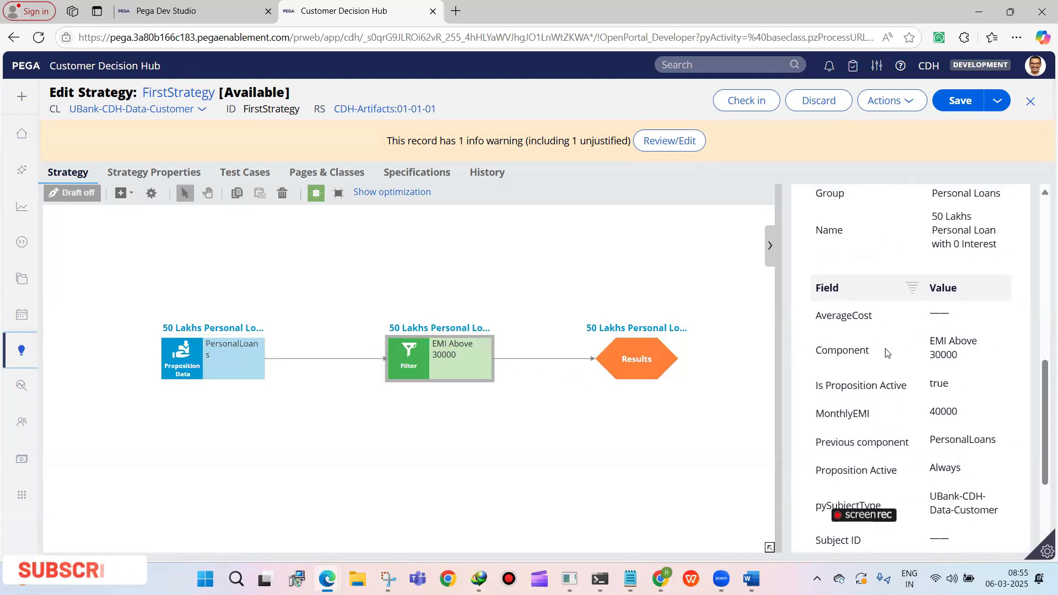
{"action": "left_click_drag", "start_coordinate": [925, 341], "coordinate": [950, 384]}
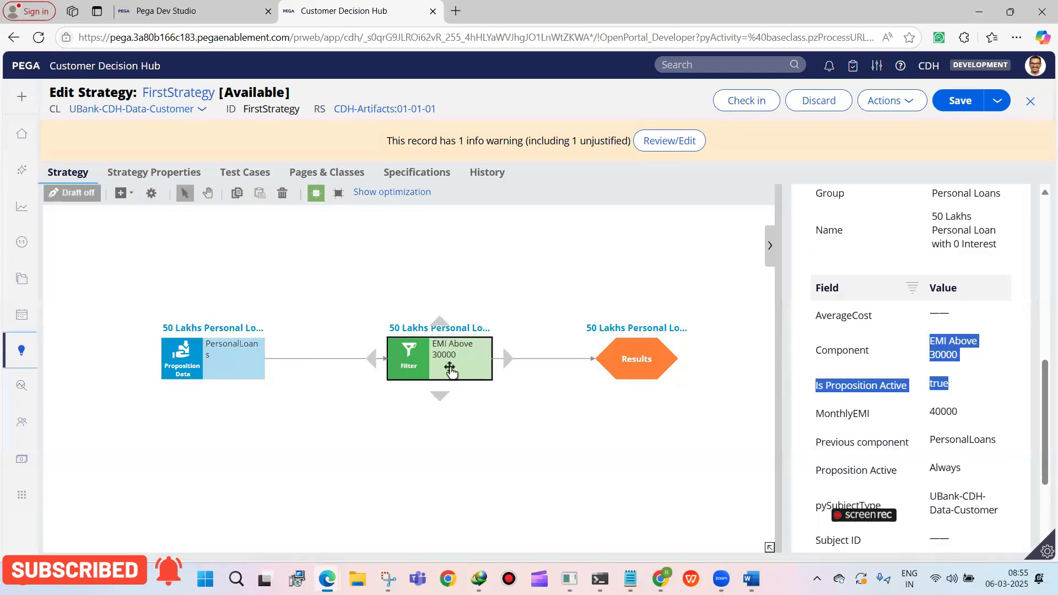
{"action": "left_click_drag", "start_coordinate": [489, 362], "coordinate": [432, 342]}
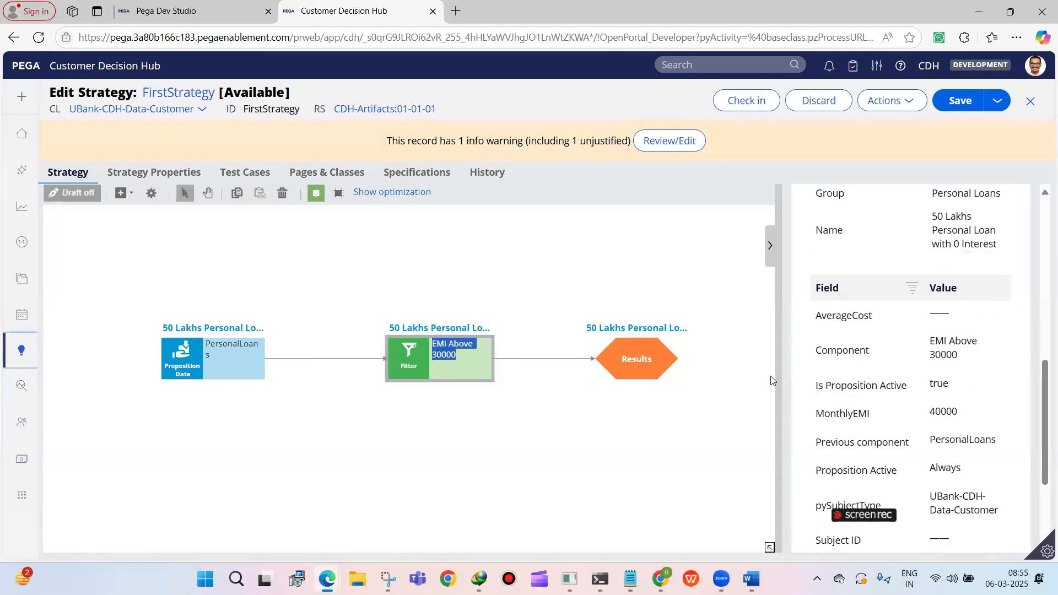
{"action": "left_click", "coordinate": [427, 377]}
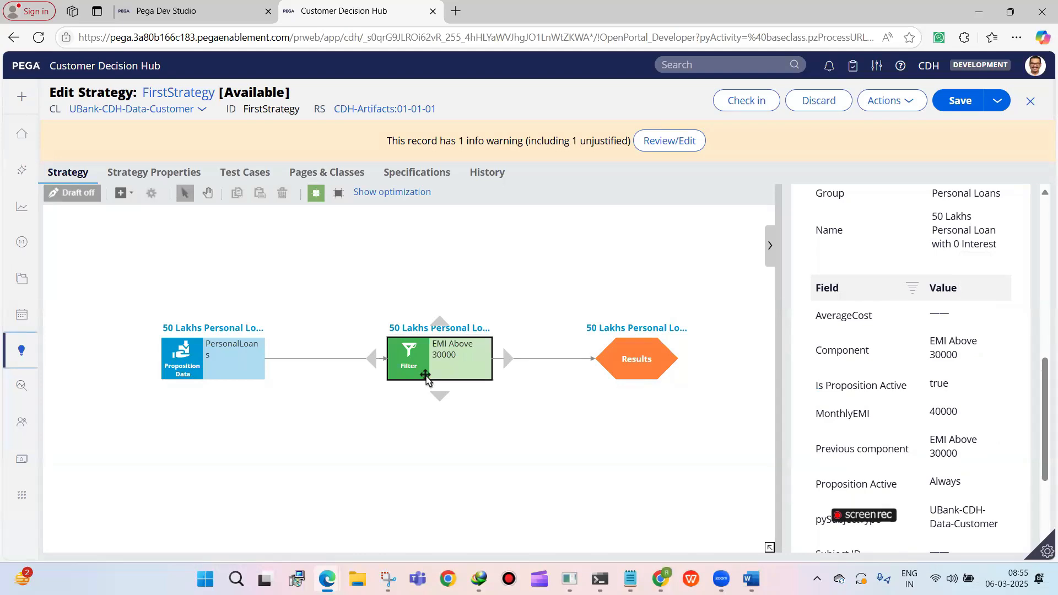
{"action": "left_click", "coordinate": [221, 367]}
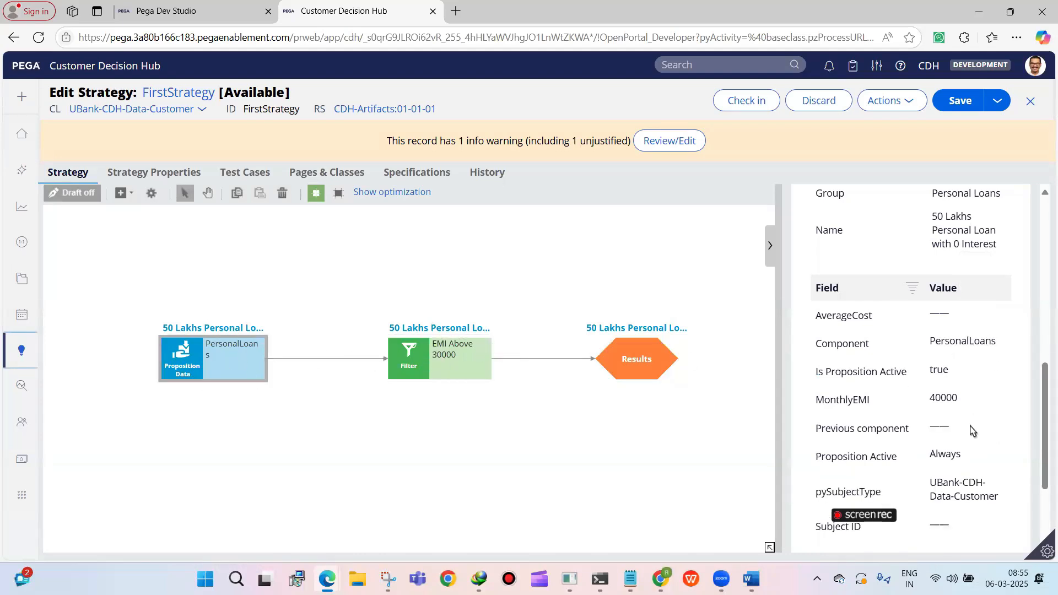
{"action": "scroll", "coordinate": [971, 430], "scroll_direction": "up", "scroll_amount": 3}
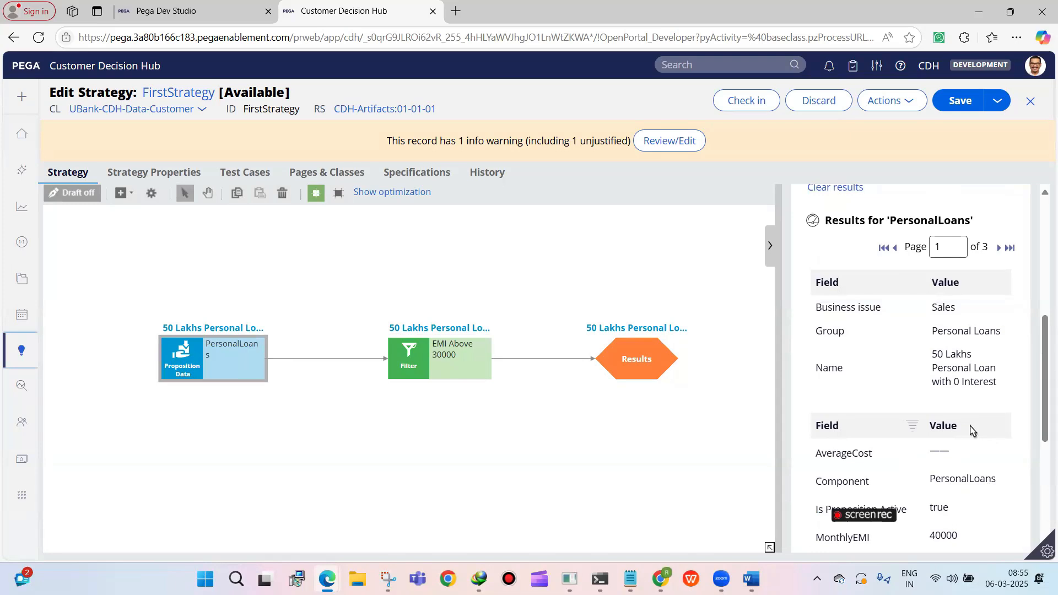
Review the PersonalLoans and EMI Above 30000 test output once more, including the filter's MonthlyEMI field, and close the test pane
{"action": "left_click", "coordinate": [205, 348]}
{"action": "left_click", "coordinate": [286, 333]}
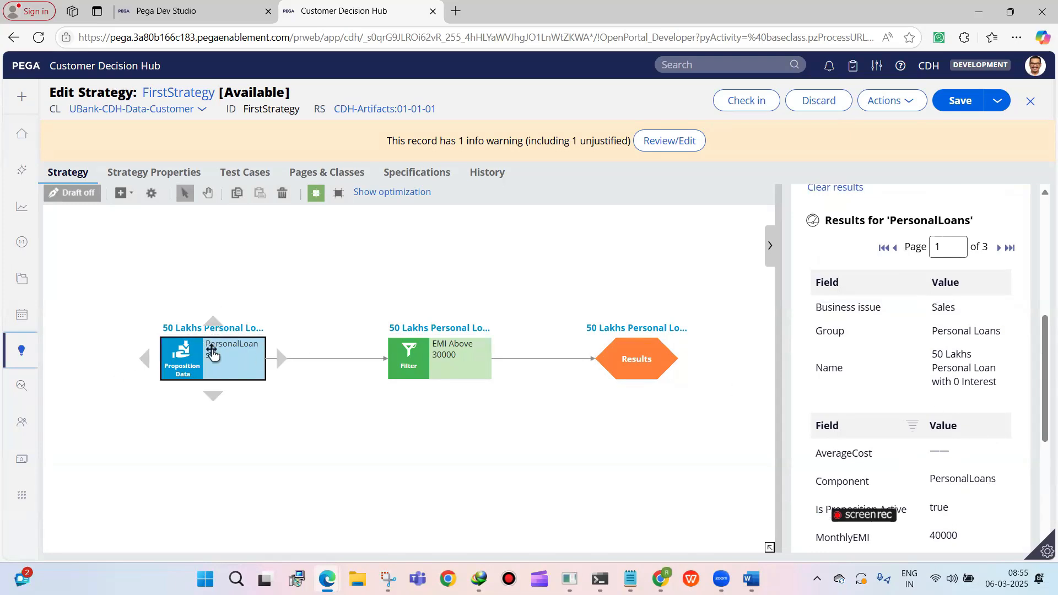
{"action": "left_click", "coordinate": [396, 350]}
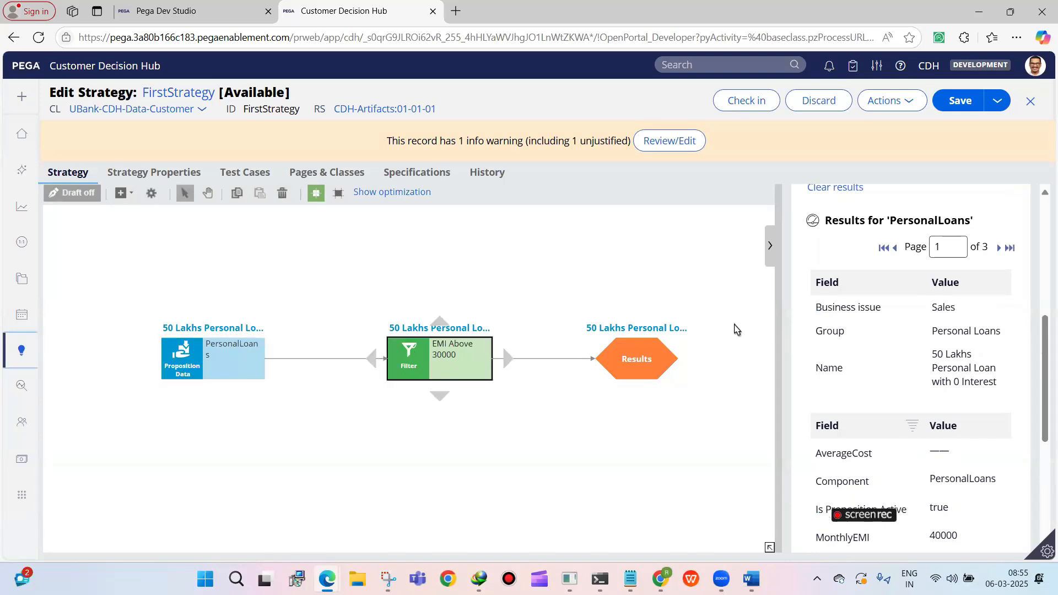
{"action": "scroll", "coordinate": [965, 331], "scroll_direction": "up", "scroll_amount": 2}
{"action": "scroll", "coordinate": [968, 336], "scroll_direction": "down", "scroll_amount": 2}
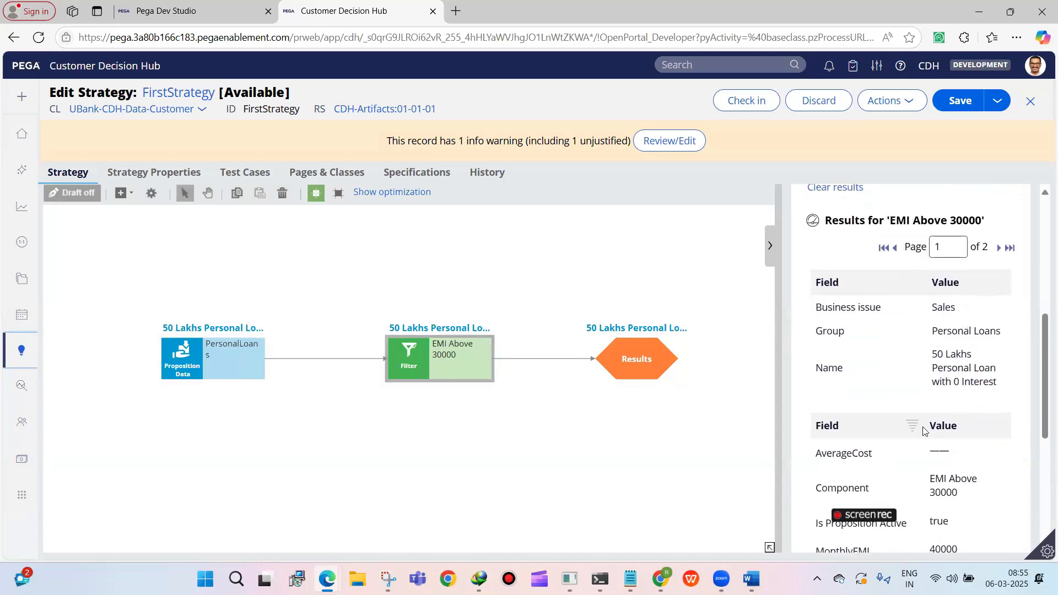
{"action": "scroll", "coordinate": [964, 391], "scroll_direction": "down", "scroll_amount": 2}
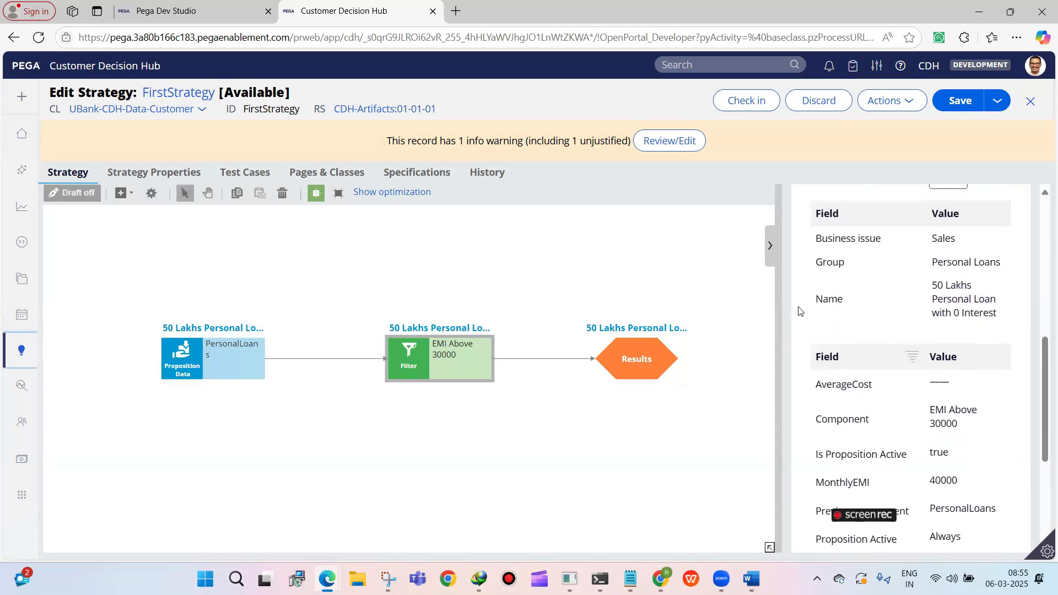
{"action": "scroll", "coordinate": [919, 325], "scroll_direction": "up", "scroll_amount": 2}
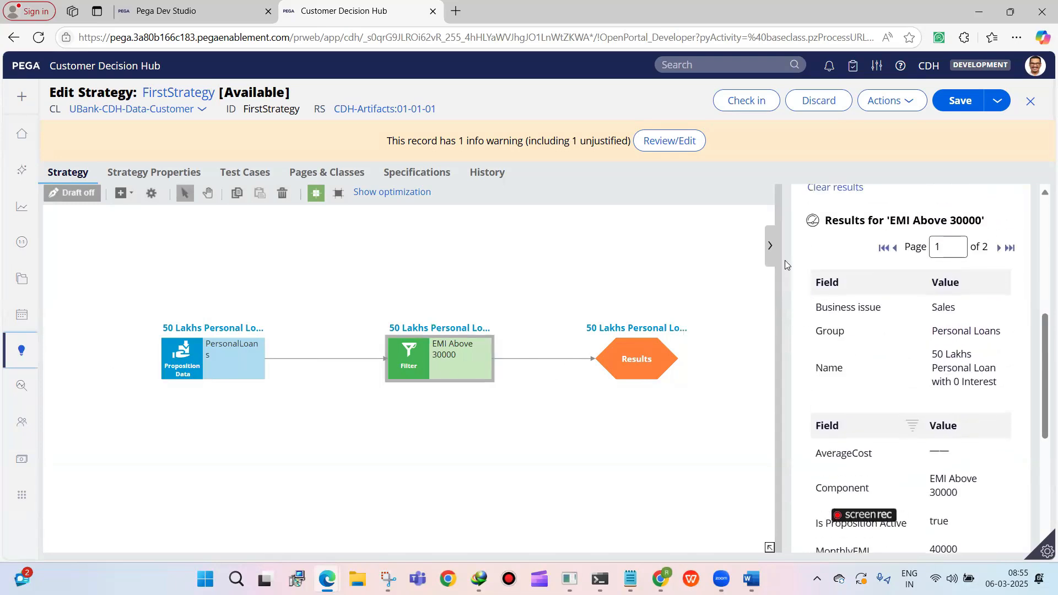
{"action": "left_click", "coordinate": [771, 250]}
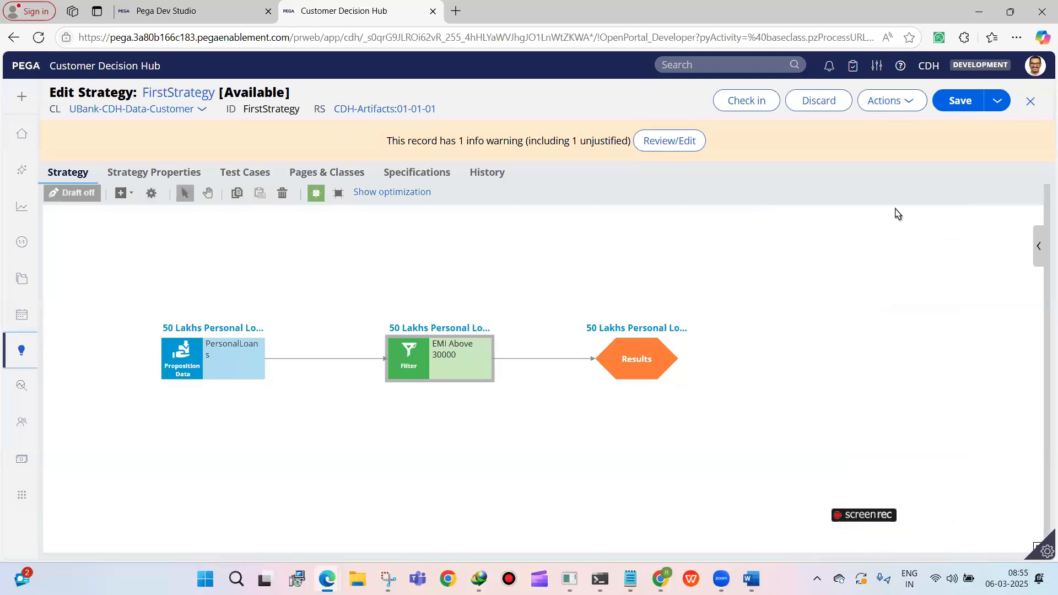
Save the strategy and review the filter condition in the EMI Above 30000 filter's properties
{"action": "left_click", "coordinate": [960, 100]}
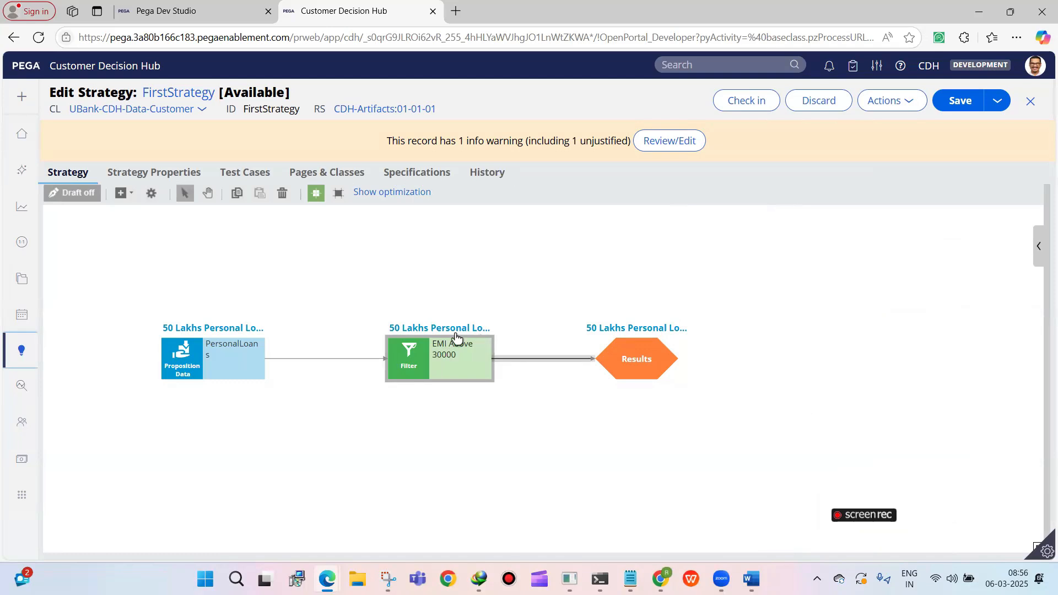
{"action": "left_click", "coordinate": [420, 344]}
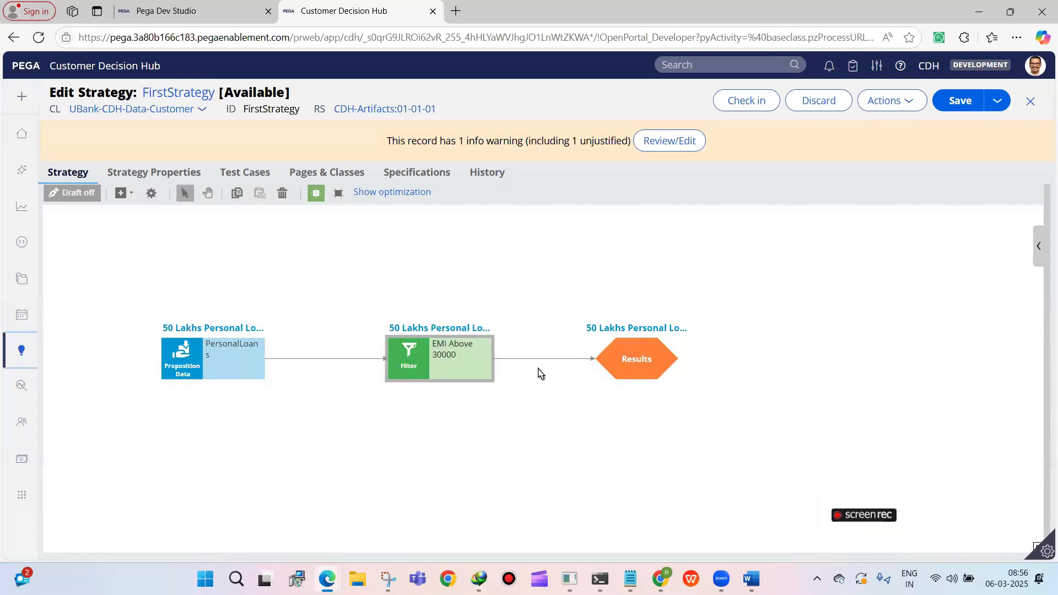
{"action": "left_click", "coordinate": [417, 361]}
{"action": "double_click", "coordinate": [426, 346]}
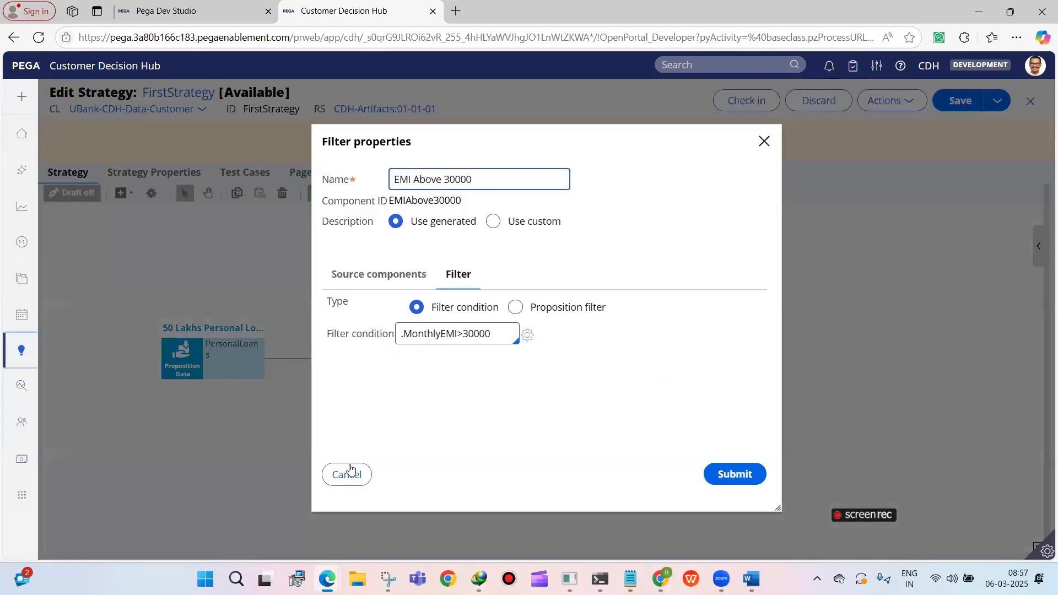
{"action": "left_click", "coordinate": [350, 468]}
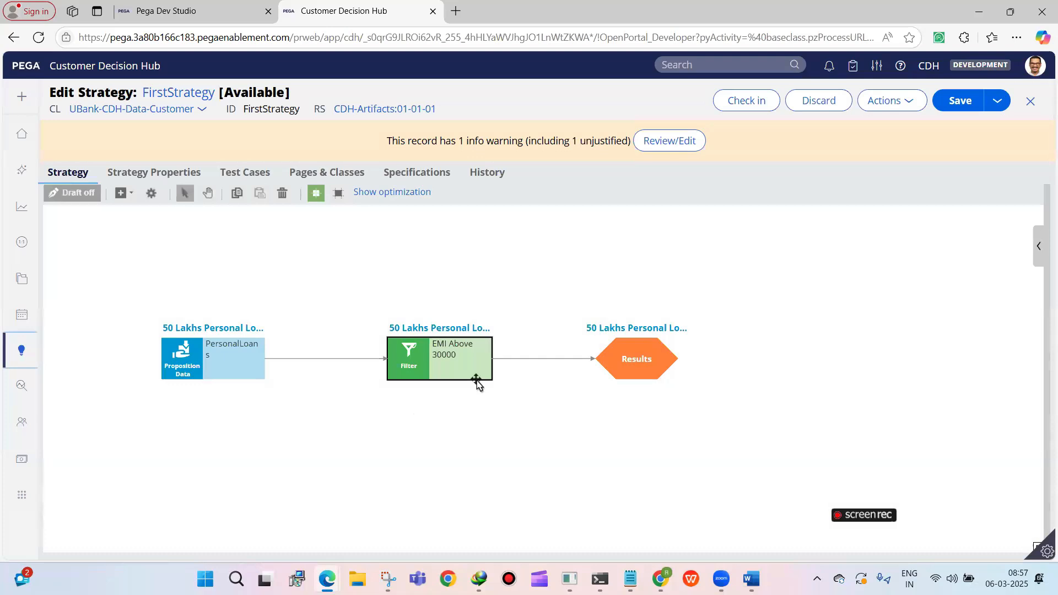
Move Results farther from the EMI Above 30000 filter and shift all three components slightly upward, keeping them in a level row
{"action": "left_click_drag", "start_coordinate": [615, 350], "coordinate": [684, 343]}
{"action": "left_click", "coordinate": [439, 369]}
{"action": "mouse_move", "coordinate": [439, 369]}
{"action": "left_mouse_down"}
{"action": "mouse_move", "coordinate": [440, 313]}
{"action": "mouse_move", "coordinate": [439, 370]}
{"action": "left_mouse_up"}
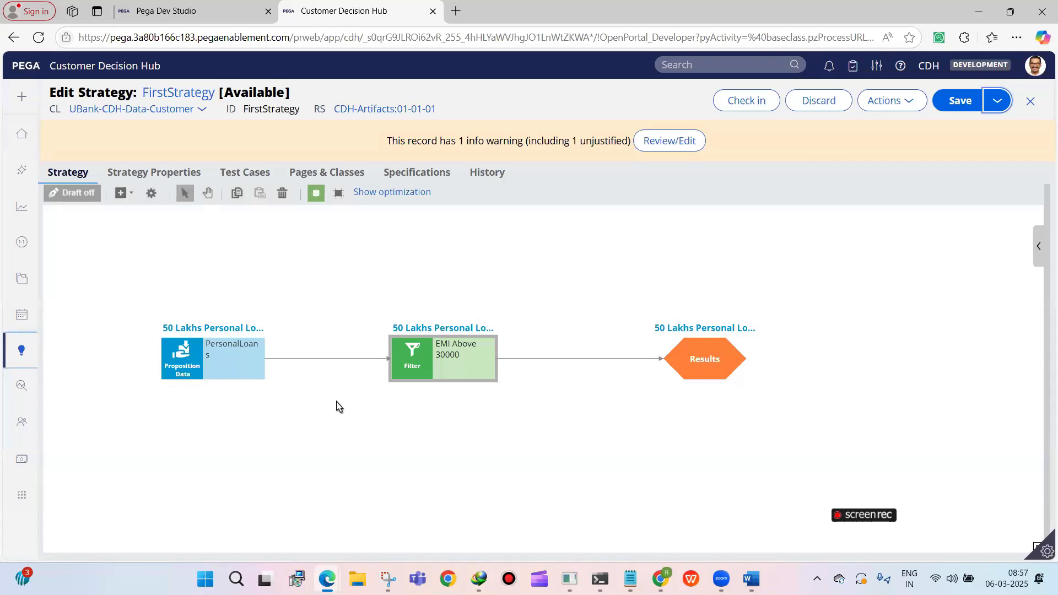
{"action": "left_click", "coordinate": [242, 371]}
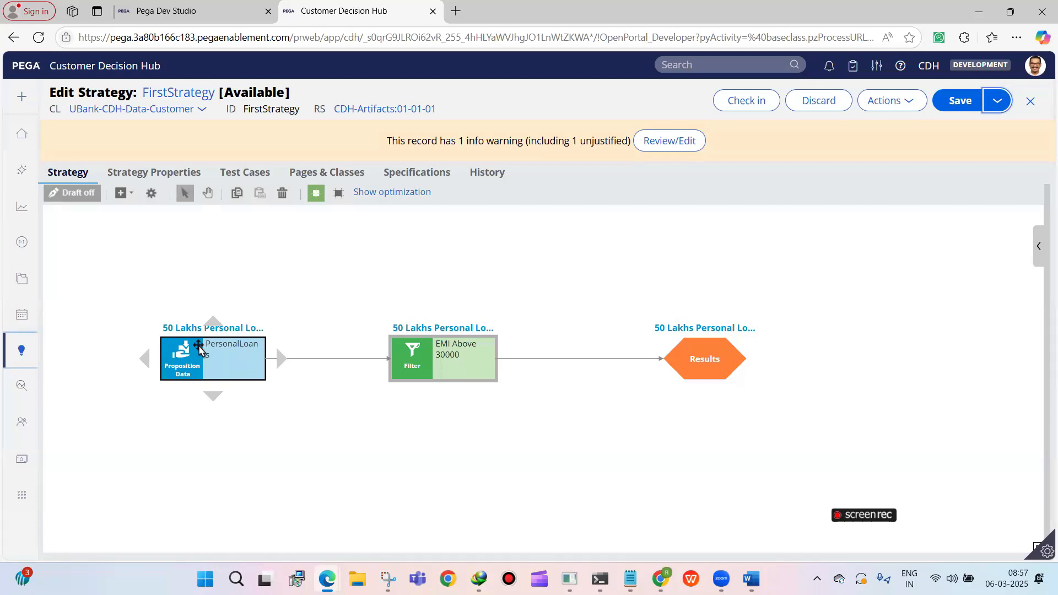
{"action": "left_click_drag", "start_coordinate": [200, 348], "coordinate": [192, 327]}
{"action": "left_click", "coordinate": [425, 361]}
{"action": "left_click_drag", "start_coordinate": [425, 361], "coordinate": [434, 340]}
{"action": "left_click", "coordinate": [705, 364]}
{"action": "mouse_move", "coordinate": [703, 355]}
{"action": "left_mouse_down"}
{"action": "mouse_move", "coordinate": [700, 333]}
{"action": "mouse_move", "coordinate": [702, 349]}
{"action": "left_mouse_up"}
Reopen the EMI Above 30000 filter's properties, examine the MonthlyEMI part of its condition, and cancel the dialog
{"action": "left_click", "coordinate": [411, 343]}
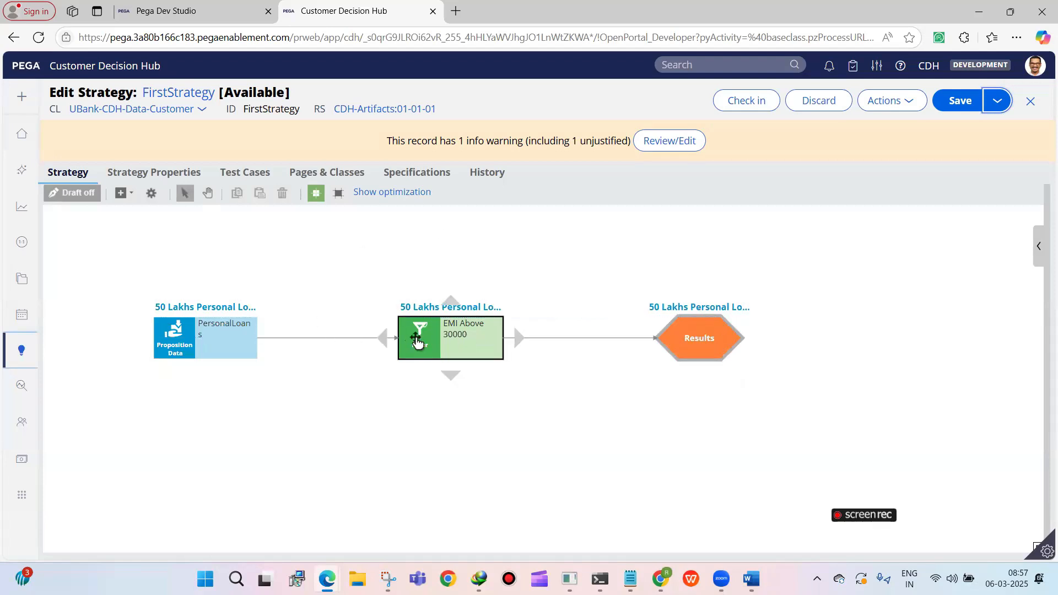
{"action": "double_click", "coordinate": [422, 342]}
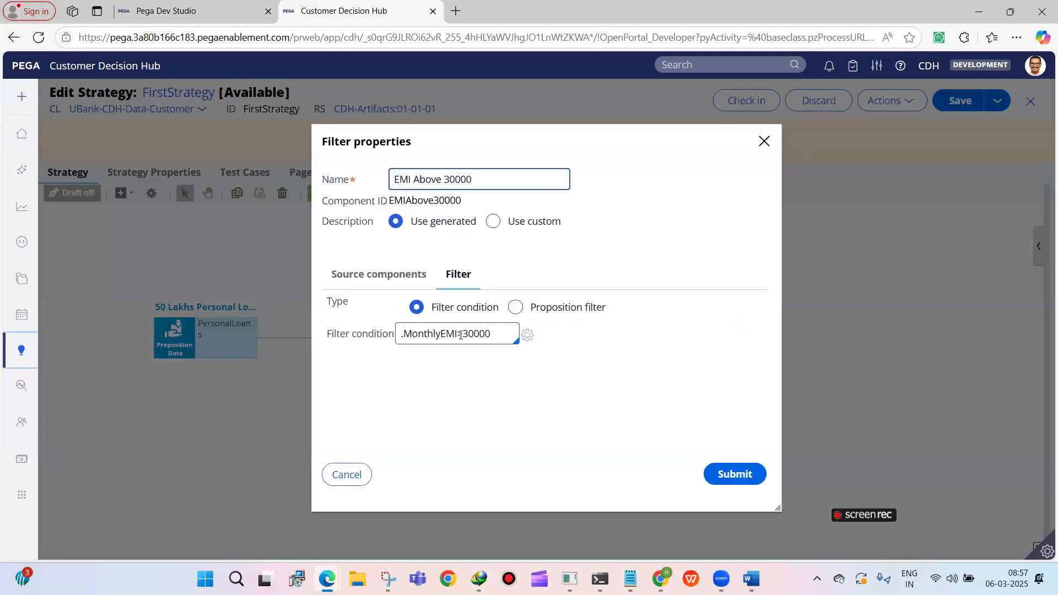
{"action": "double_click", "coordinate": [404, 325]}
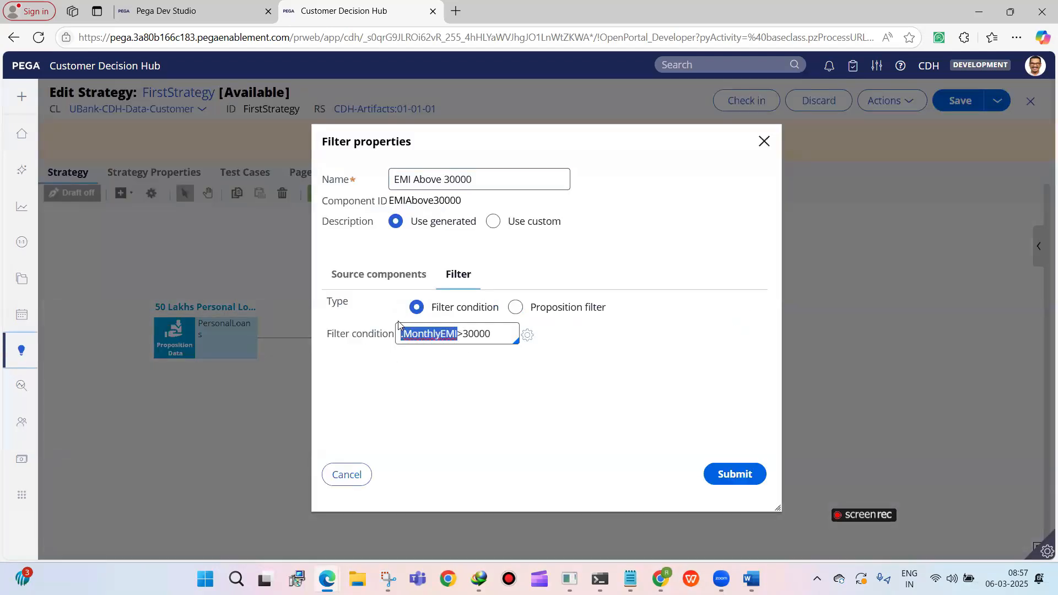
{"action": "left_click", "coordinate": [337, 473]}
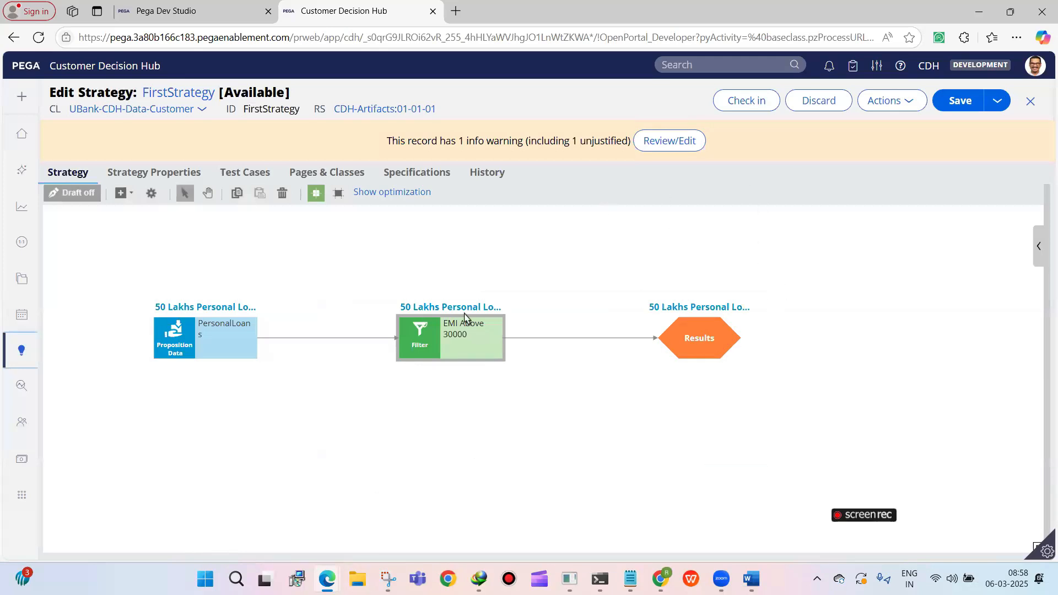
Reopen the test pane and compare the proposition records from the EMI Above 30000 filter with those from PersonalLoans
{"action": "left_click", "coordinate": [1037, 246]}
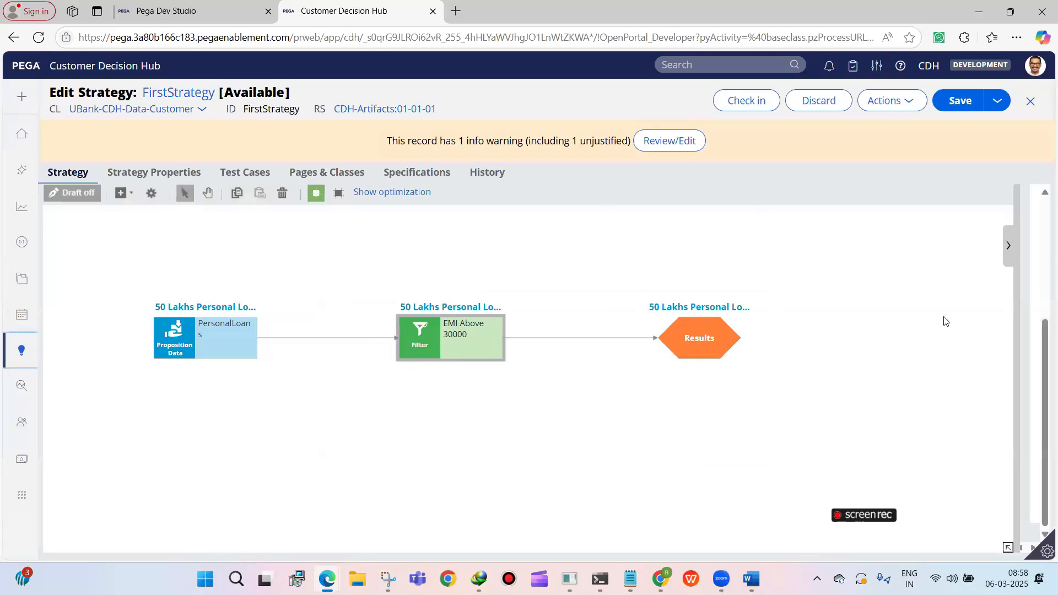
{"action": "left_click", "coordinate": [855, 446]}
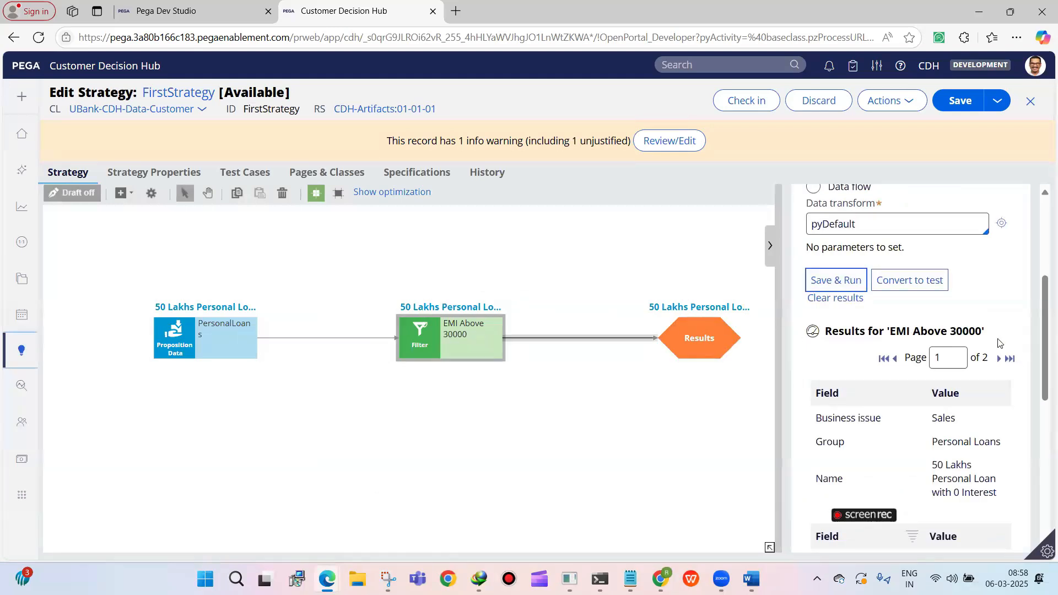
{"action": "scroll", "coordinate": [948, 417], "scroll_direction": "down", "scroll_amount": 1}
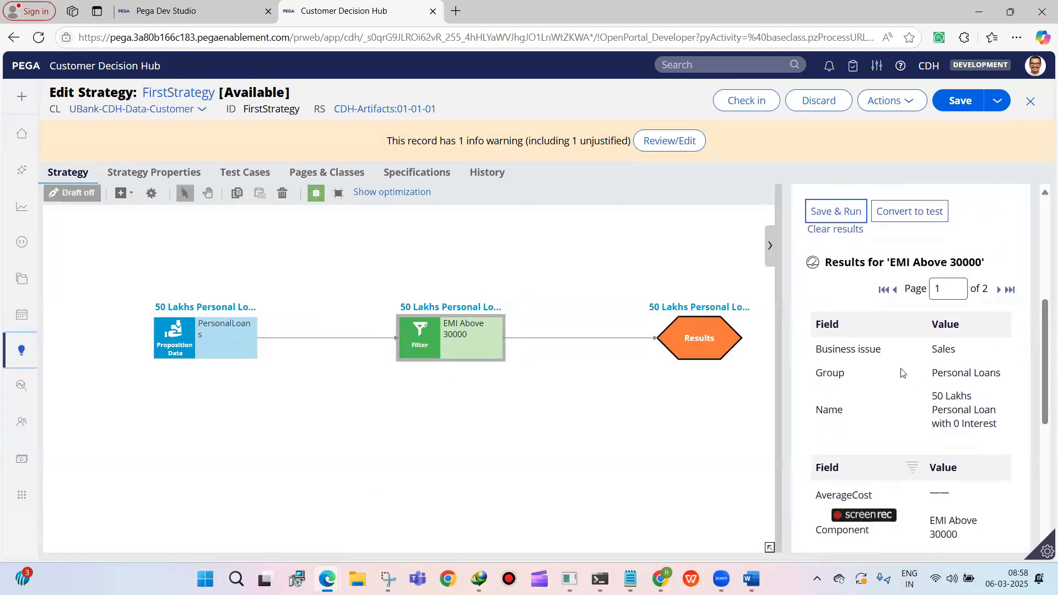
{"action": "left_click", "coordinate": [987, 291]}
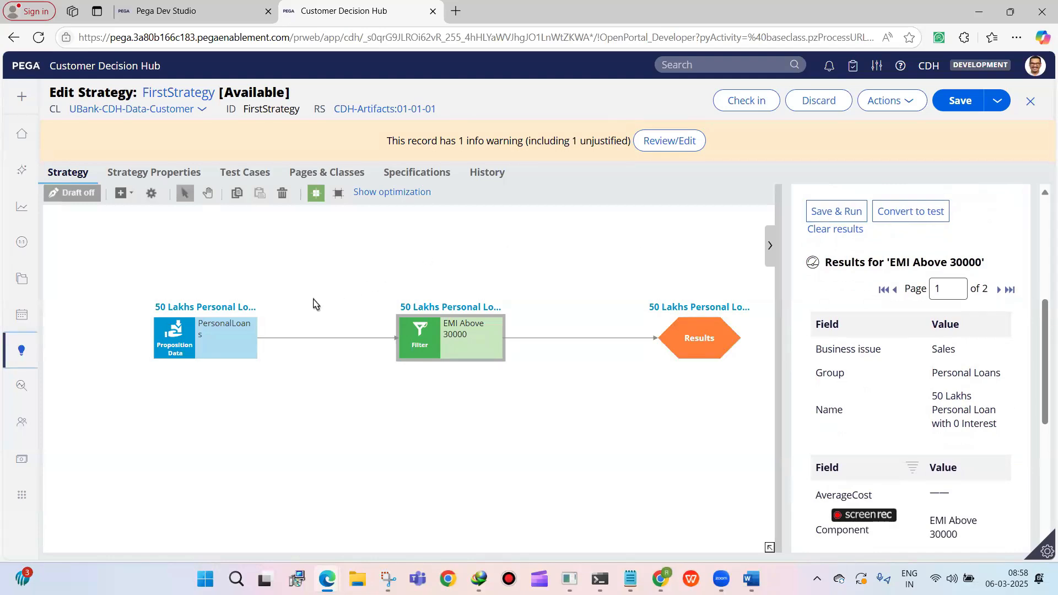
{"action": "left_click", "coordinate": [235, 331]}
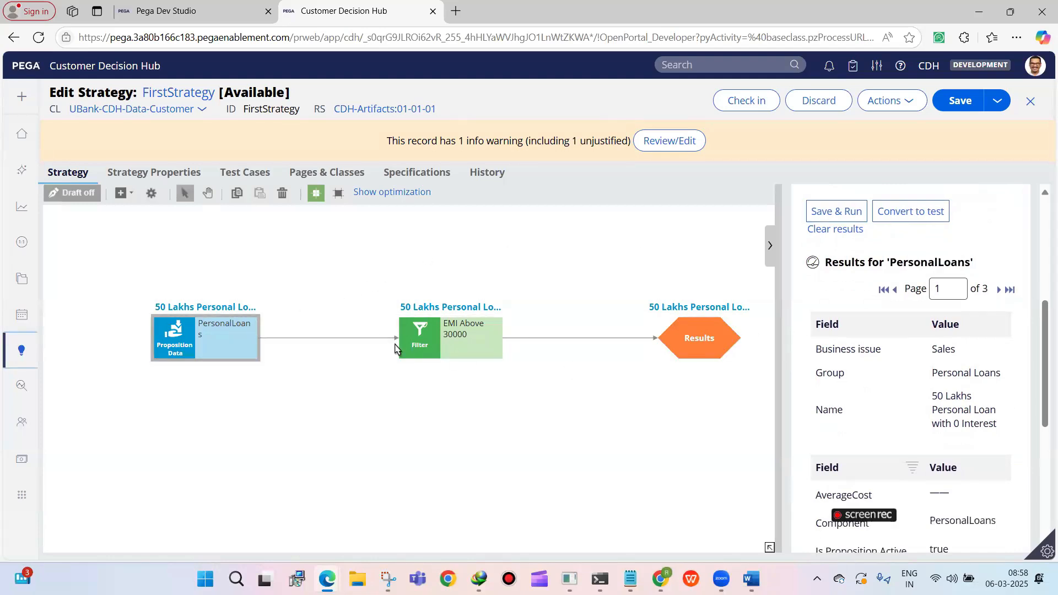
{"action": "left_click", "coordinate": [438, 337]}
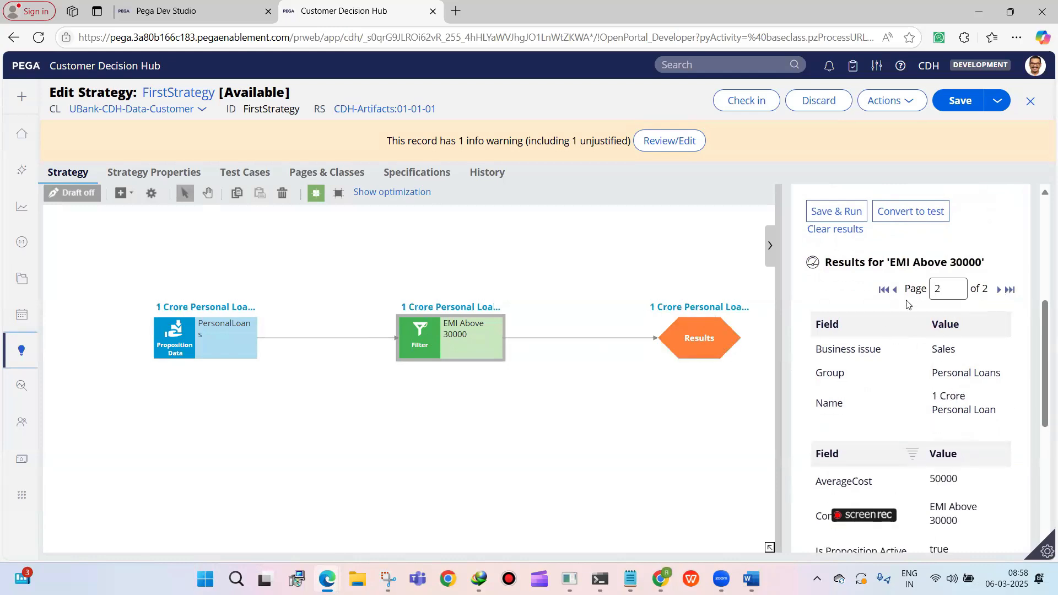
{"action": "left_click", "coordinate": [884, 291]}
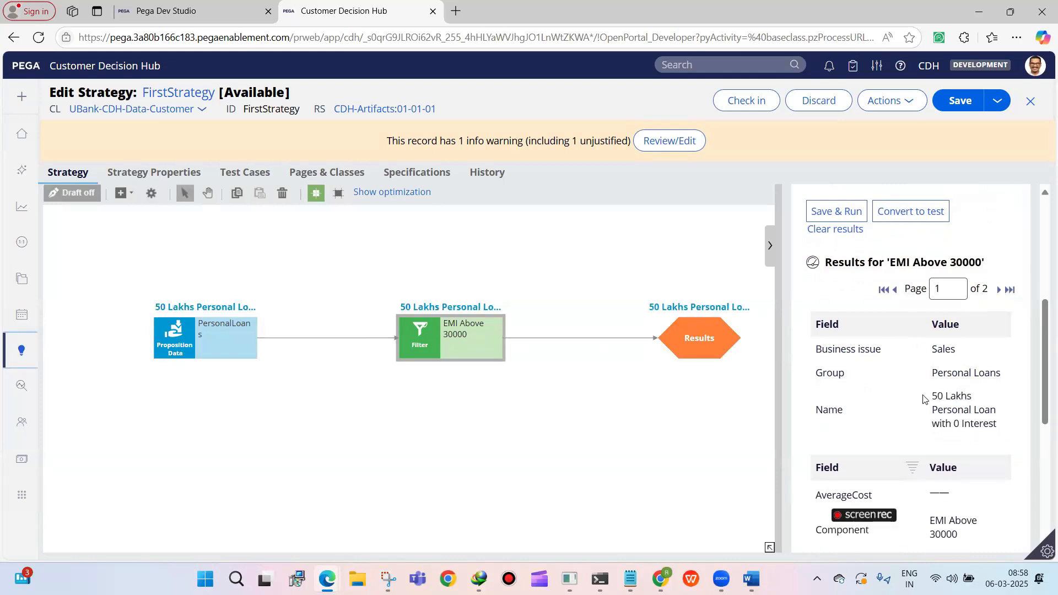
{"action": "left_click", "coordinate": [1009, 290]}
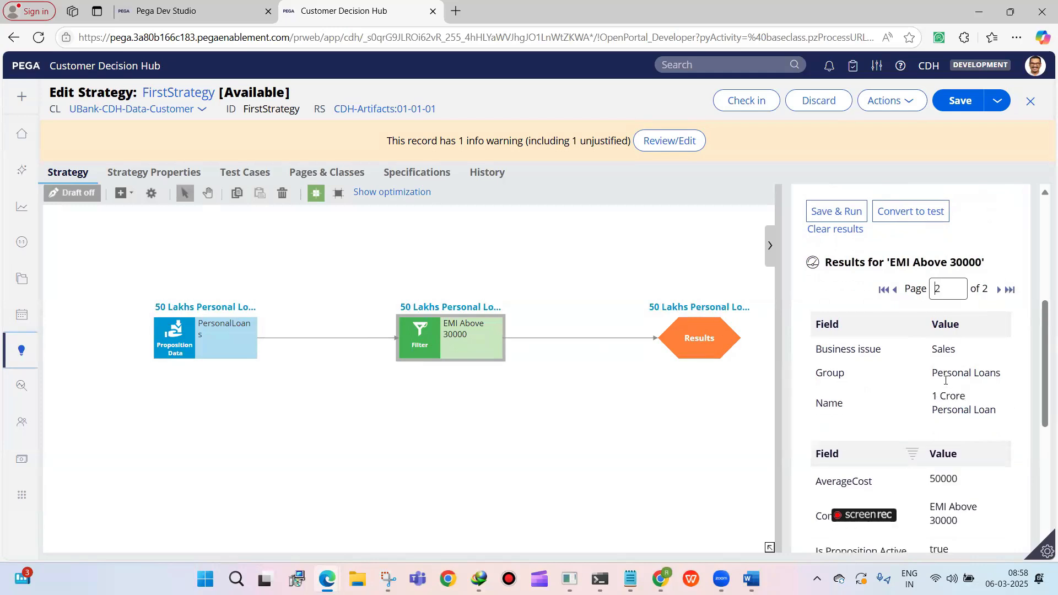
{"action": "left_click_drag", "start_coordinate": [931, 396], "coordinate": [1003, 409]}
{"action": "left_click", "coordinate": [981, 359]}
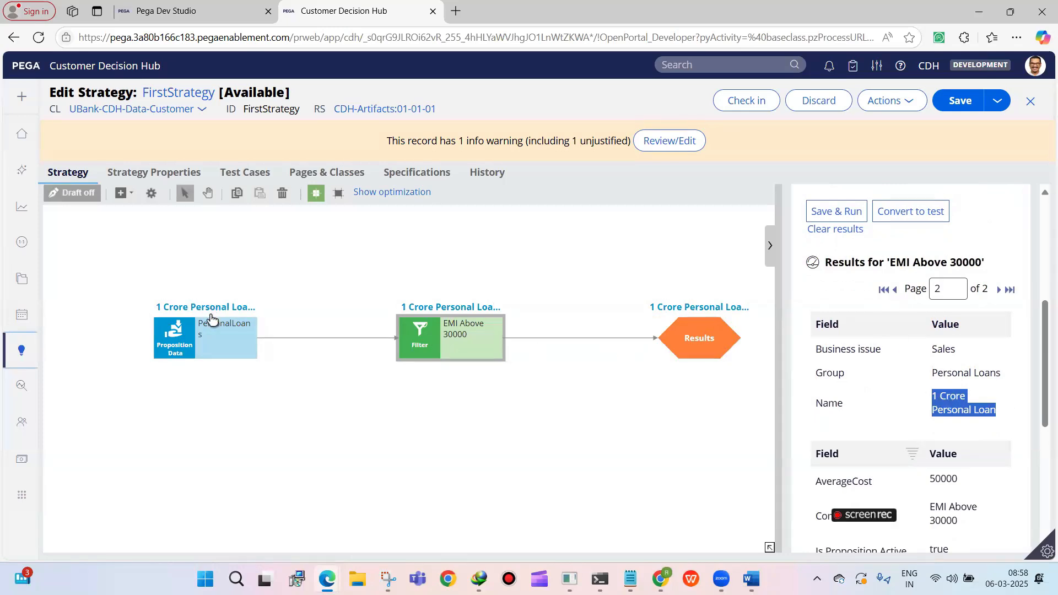
Show the test output of the Results component and close the test pane
{"action": "left_click", "coordinate": [160, 334]}
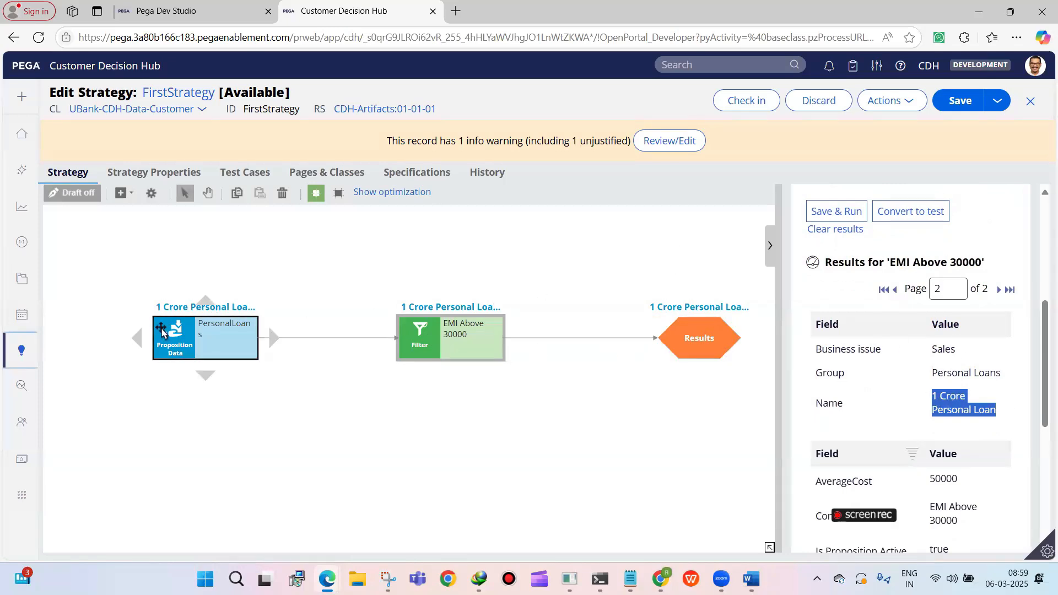
{"action": "left_click", "coordinate": [695, 343]}
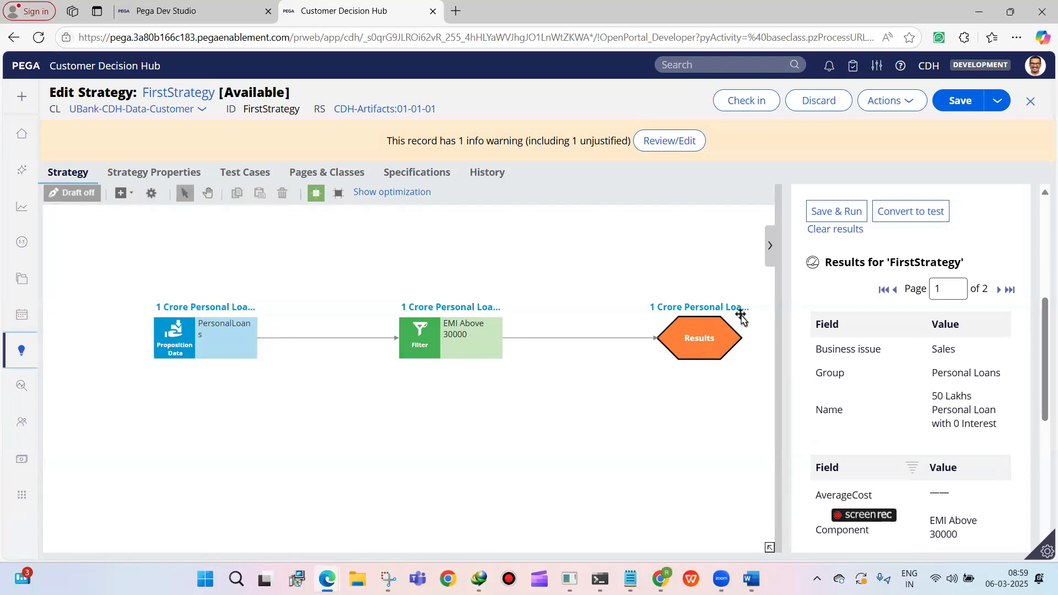
{"action": "left_click", "coordinate": [774, 251]}
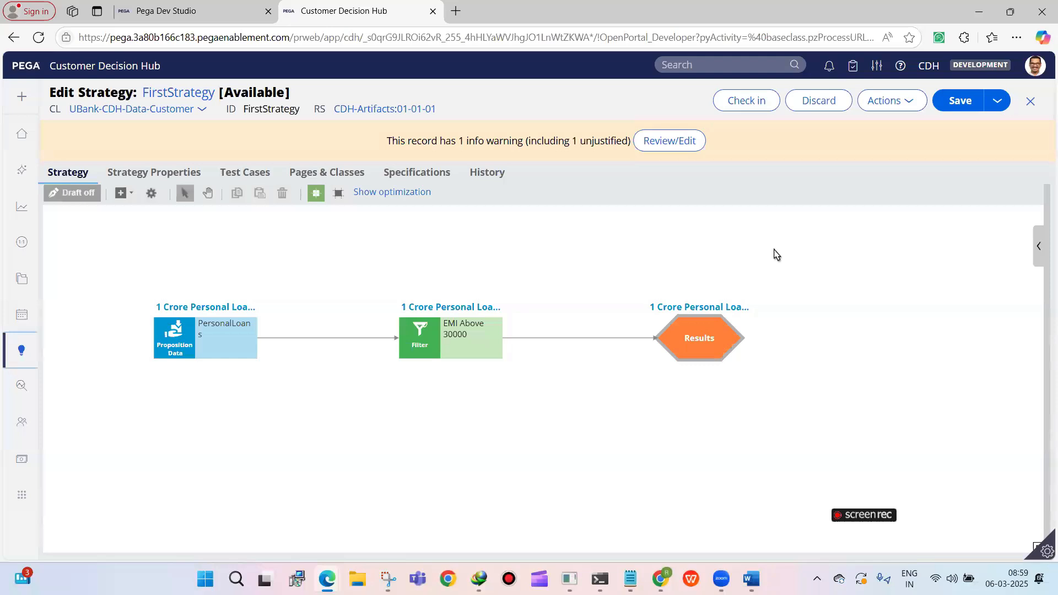
Look over the component categories that can be added to the strategy canvas, without adding any
{"action": "mouse_move", "coordinate": [689, 337]}
{"action": "left_mouse_down"}
{"action": "mouse_move", "coordinate": [734, 336]}
{"action": "mouse_move", "coordinate": [692, 335]}
{"action": "left_mouse_up"}
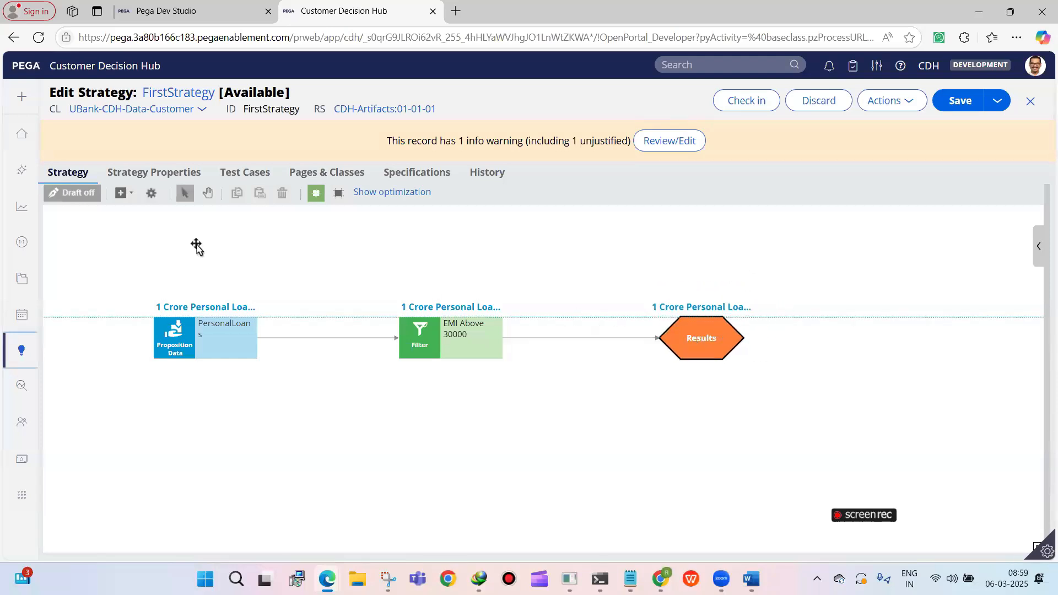
{"action": "left_click", "coordinate": [124, 195]}
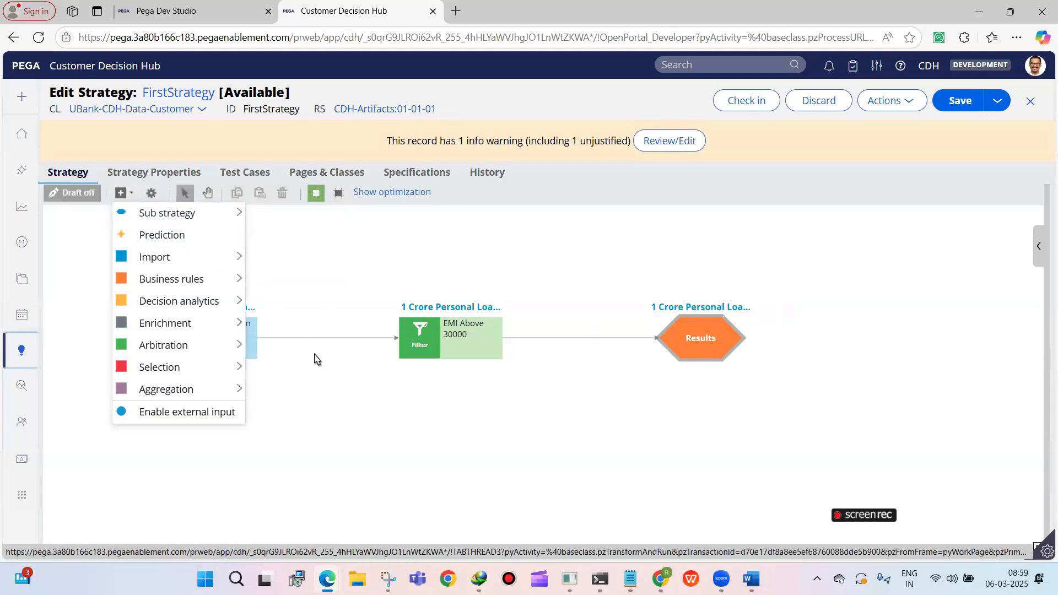
{"action": "left_click", "coordinate": [314, 359]}
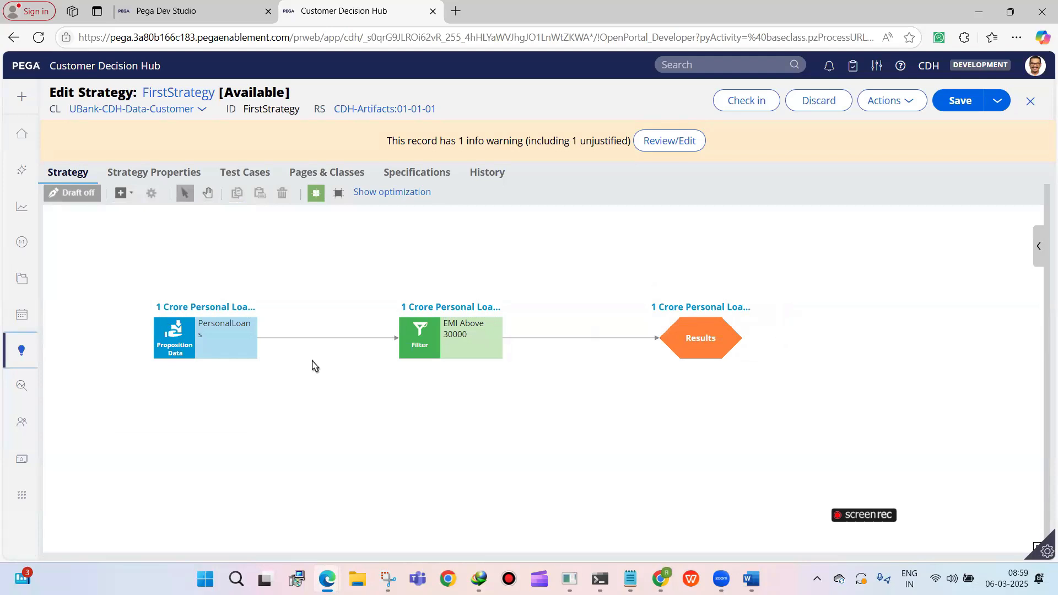
Reopen the test pane and examine the FirstStrategy result records, including their Name, MonthlyEMI and Previous component fields
{"action": "left_click", "coordinate": [1039, 246]}
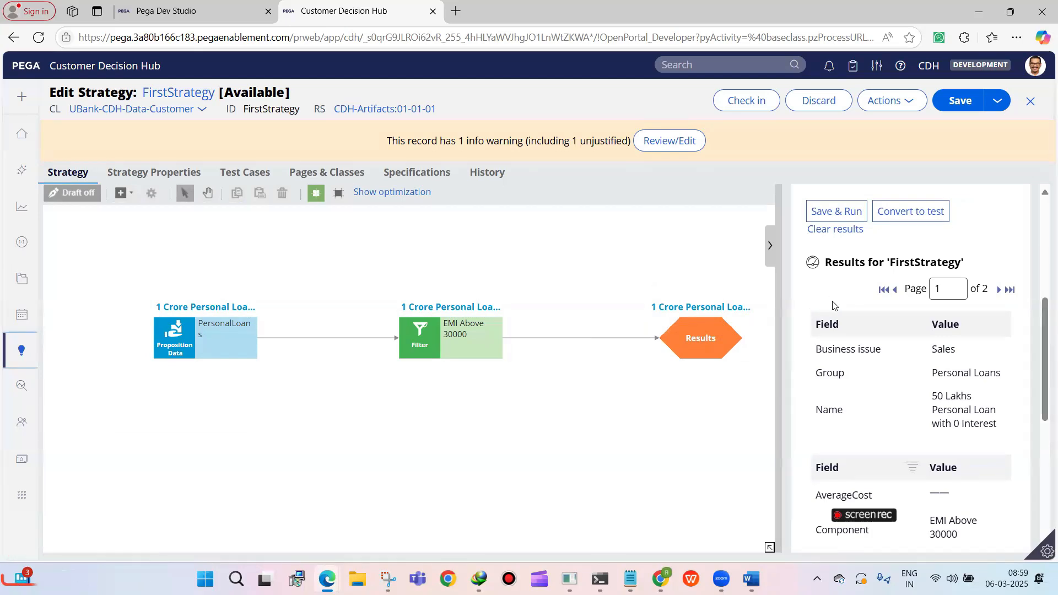
{"action": "scroll", "coordinate": [927, 316], "scroll_direction": "down", "scroll_amount": 5}
{"action": "scroll", "coordinate": [930, 325], "scroll_direction": "up", "scroll_amount": 4}
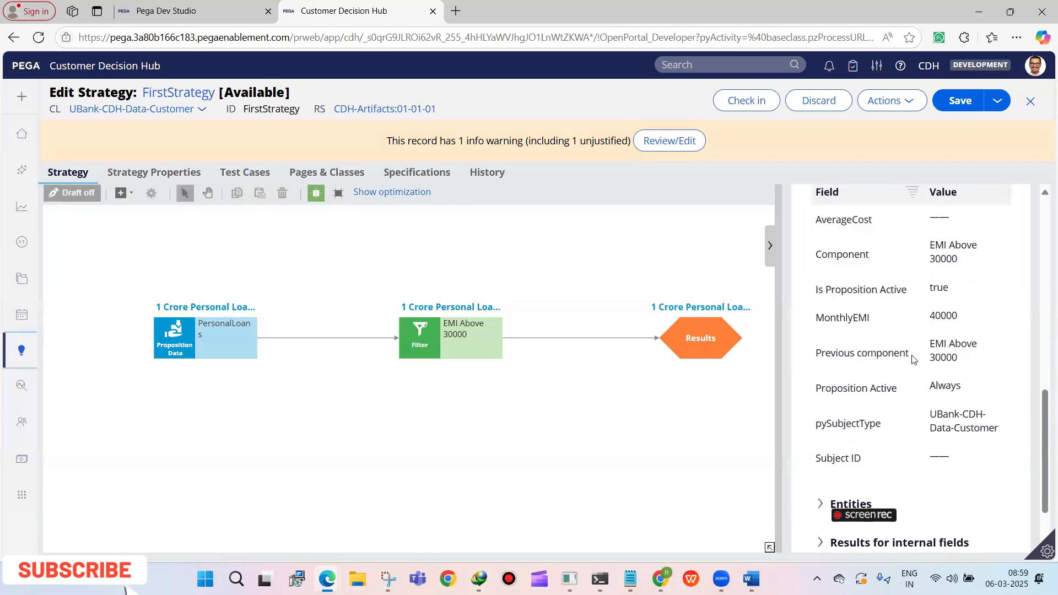
{"action": "scroll", "coordinate": [955, 352], "scroll_direction": "down", "scroll_amount": 4}
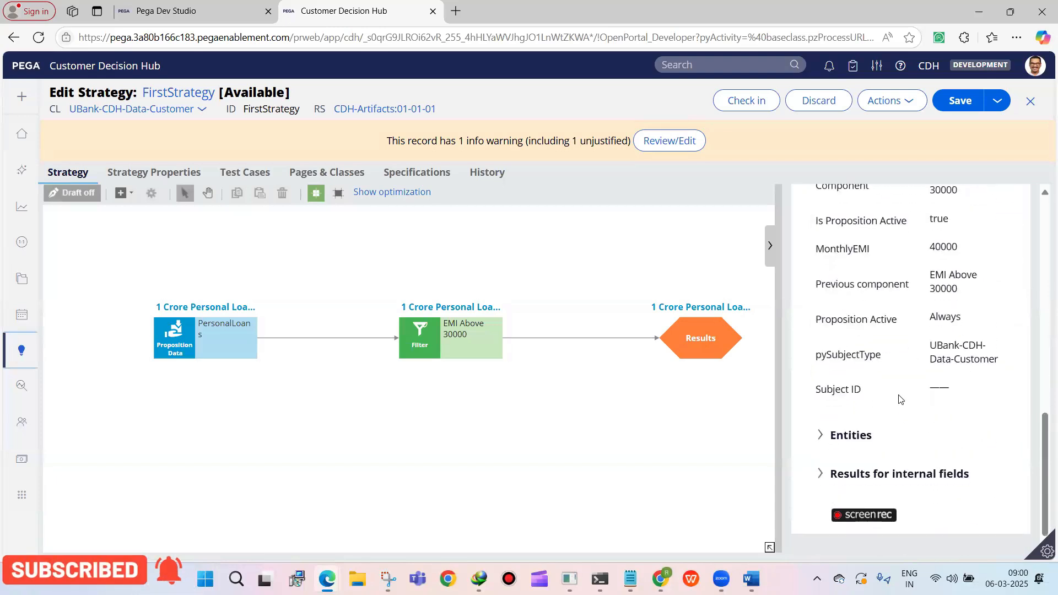
{"action": "scroll", "coordinate": [895, 402], "scroll_direction": "up", "scroll_amount": 4}
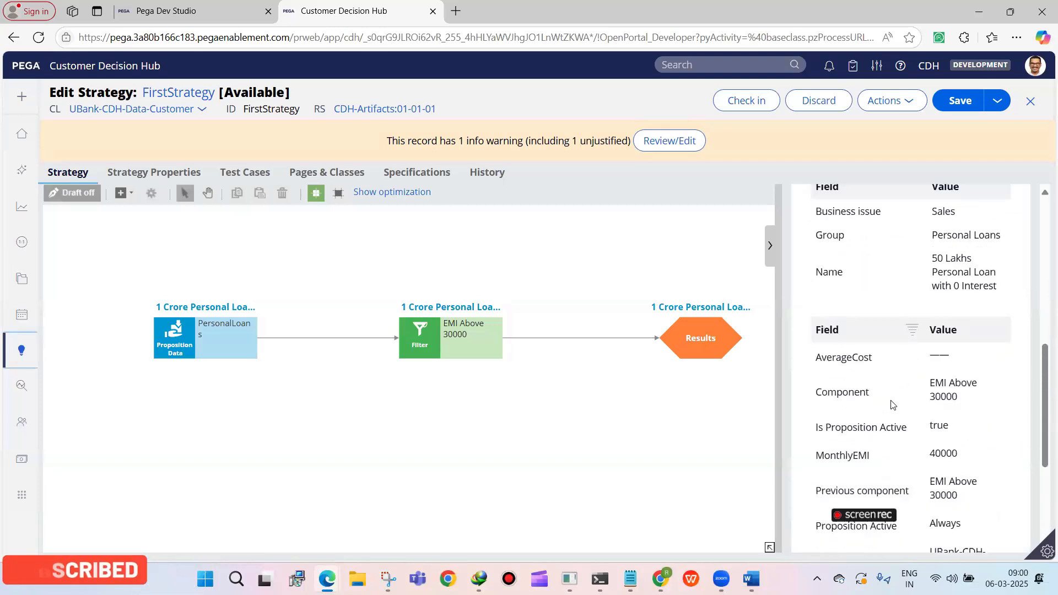
{"action": "scroll", "coordinate": [861, 408], "scroll_direction": "down", "scroll_amount": 1}
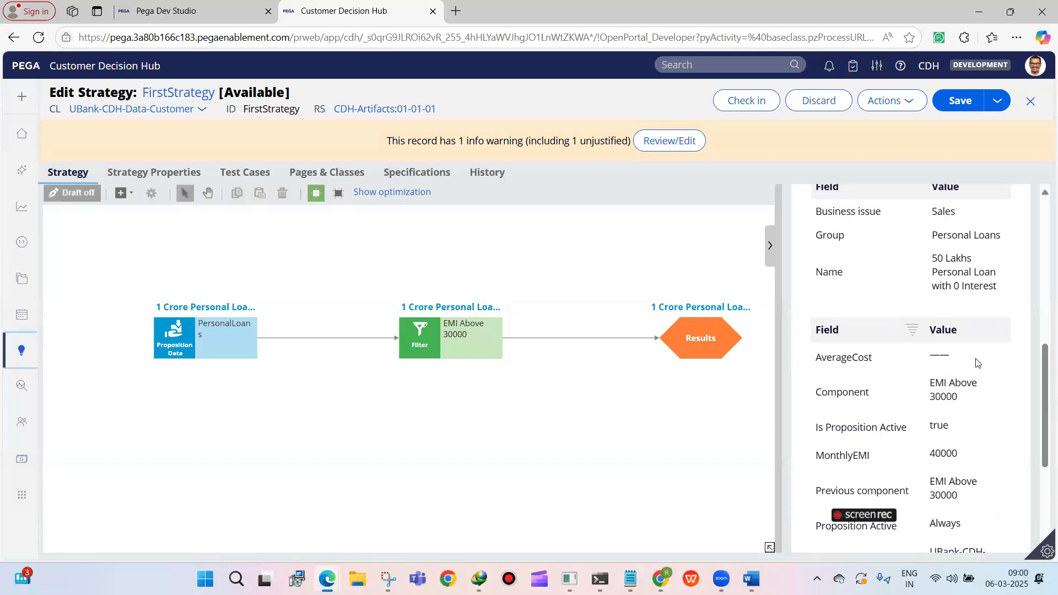
{"action": "scroll", "coordinate": [977, 361], "scroll_direction": "up", "scroll_amount": 4}
{"action": "scroll", "coordinate": [892, 348], "scroll_direction": "down", "scroll_amount": 1}
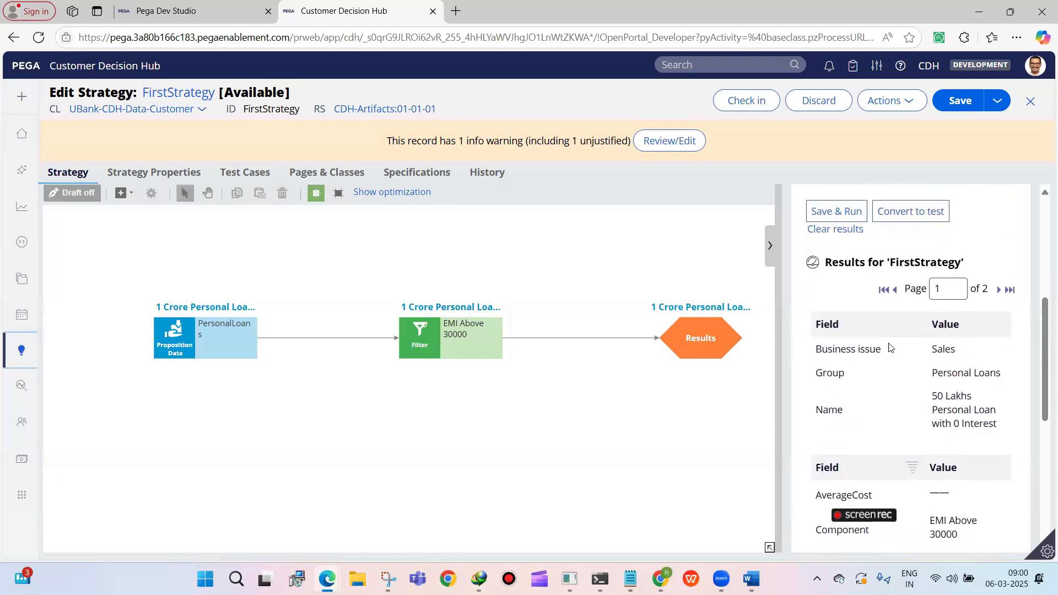
{"action": "scroll", "coordinate": [943, 377], "scroll_direction": "down", "scroll_amount": 3}
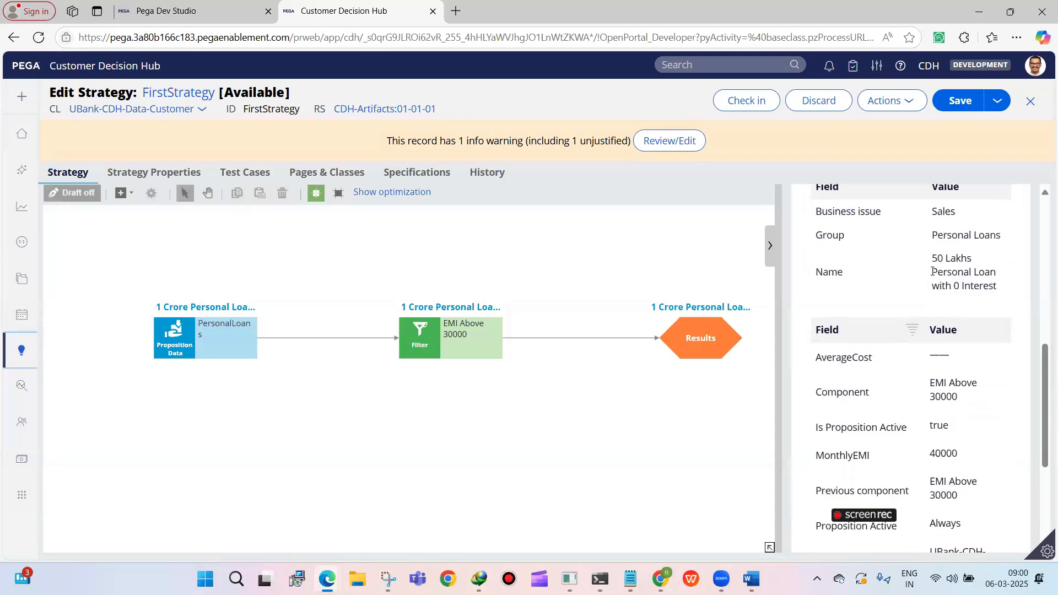
{"action": "left_click_drag", "start_coordinate": [930, 254], "coordinate": [997, 288]}
{"action": "scroll", "coordinate": [910, 388], "scroll_direction": "down", "scroll_amount": 1}
{"action": "scroll", "coordinate": [910, 389], "scroll_direction": "up", "scroll_amount": 3}
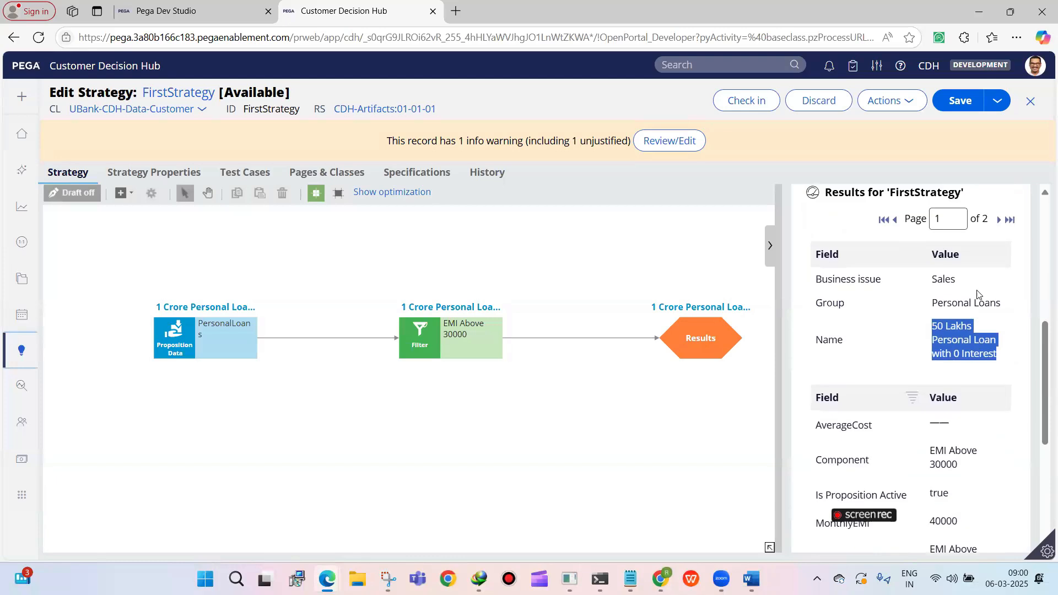
{"action": "left_click", "coordinate": [998, 289]}
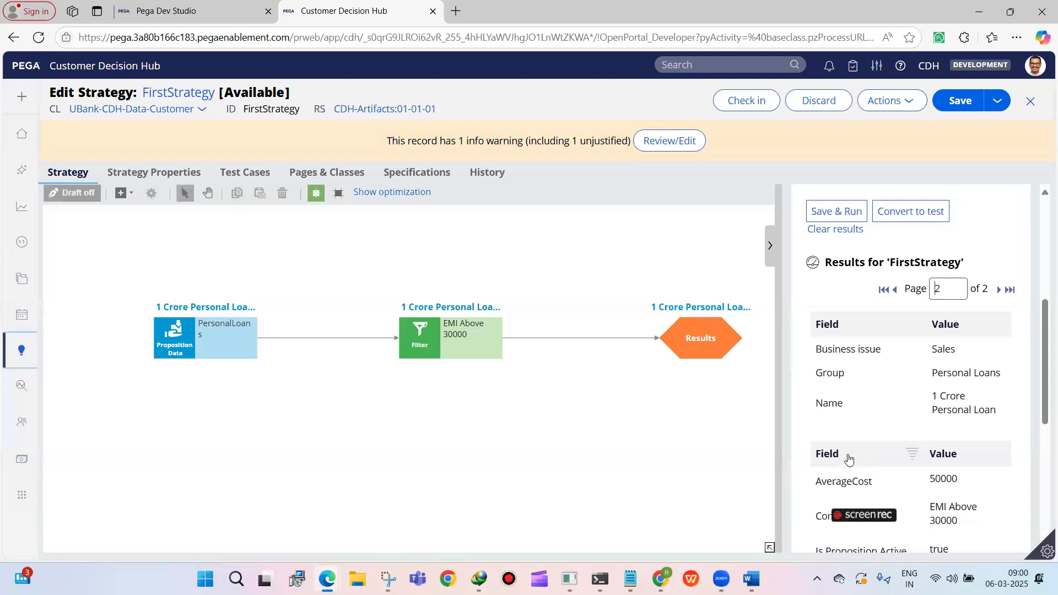
Review the second FirstStrategy result record, checking its business issue, group and name and the strategy property values listed below them
{"action": "scroll", "coordinate": [884, 405], "scroll_direction": "down", "scroll_amount": 1}
{"action": "left_click_drag", "start_coordinate": [930, 279], "coordinate": [951, 280]}
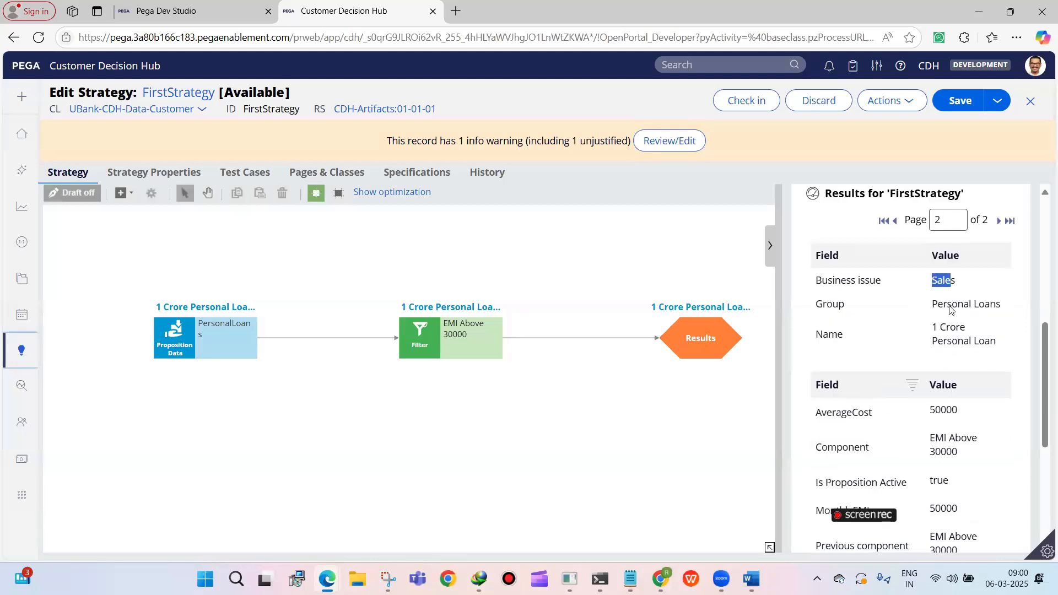
{"action": "triple_click", "coordinate": [932, 306]}
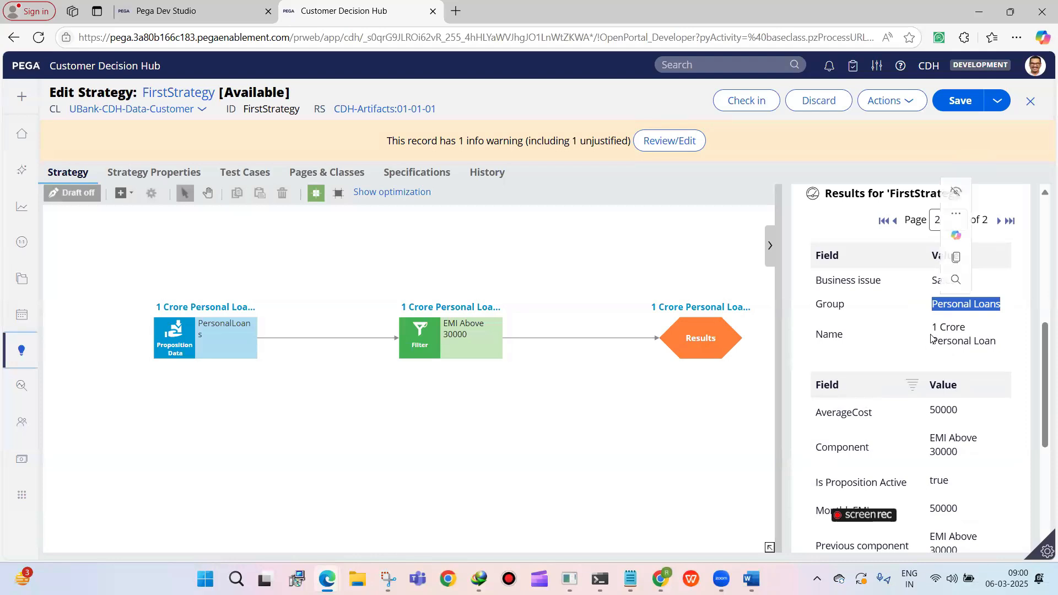
{"action": "left_click", "coordinate": [903, 301]}
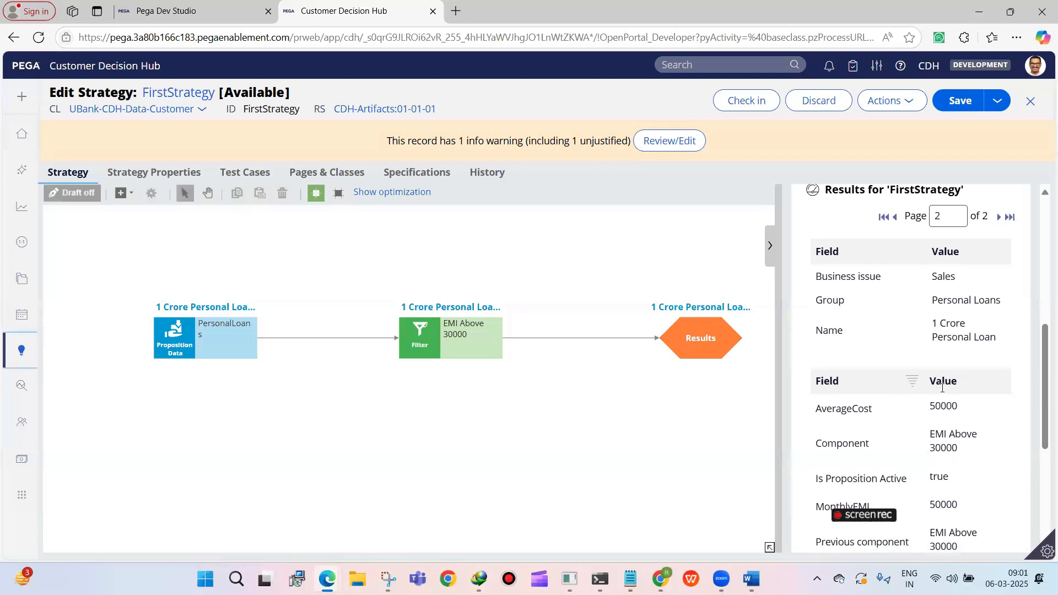
{"action": "scroll", "coordinate": [942, 387], "scroll_direction": "down", "scroll_amount": 1}
{"action": "scroll", "coordinate": [942, 387], "scroll_direction": "down", "scroll_amount": 2}
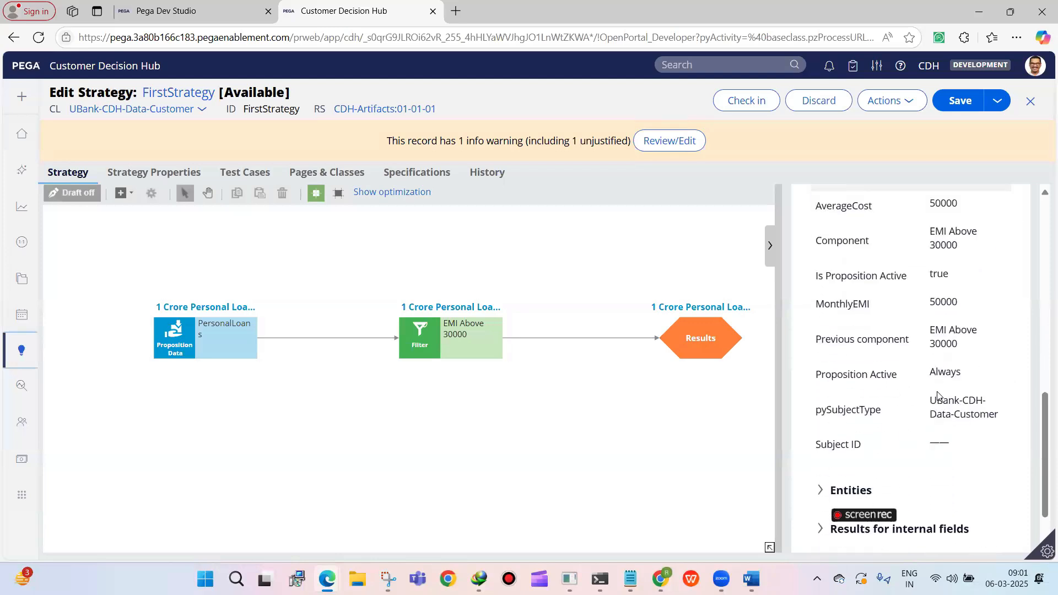
{"action": "scroll", "coordinate": [938, 395], "scroll_direction": "up", "scroll_amount": 1}
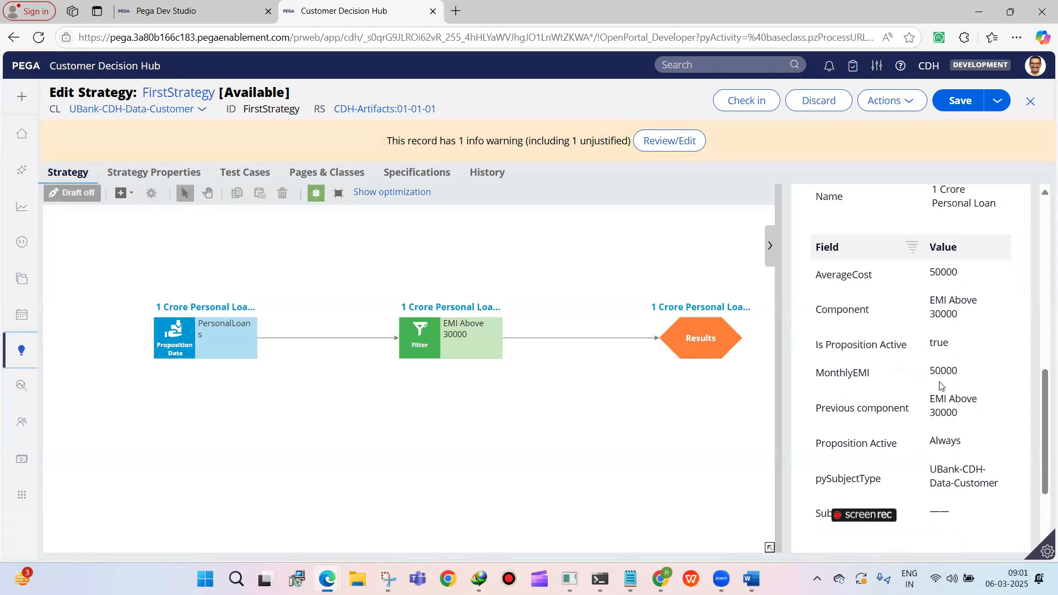
{"action": "scroll", "coordinate": [940, 386], "scroll_direction": "up", "scroll_amount": 1}
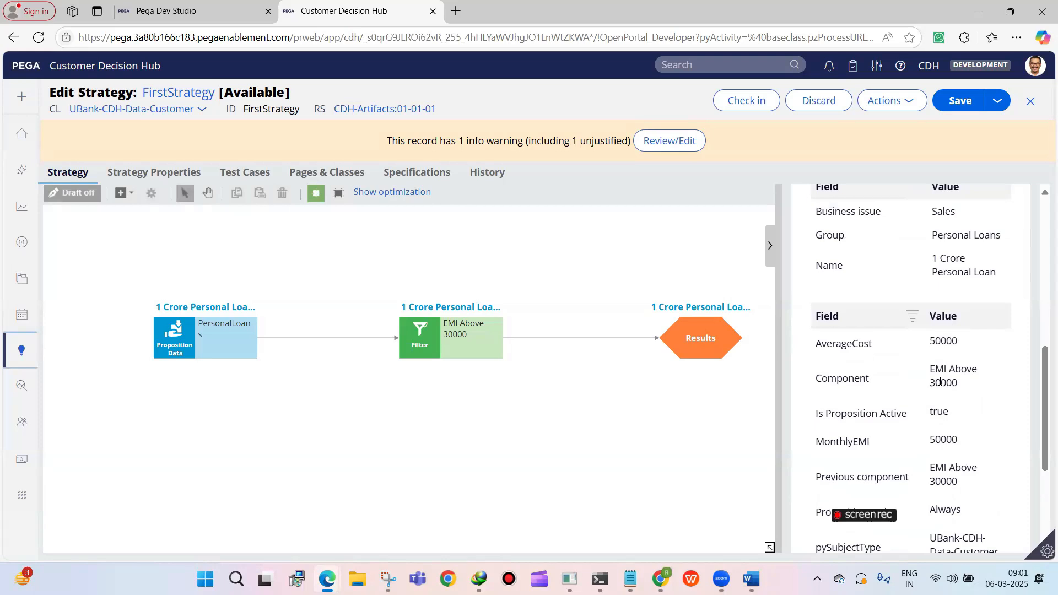
{"action": "scroll", "coordinate": [940, 381], "scroll_direction": "up", "scroll_amount": 1}
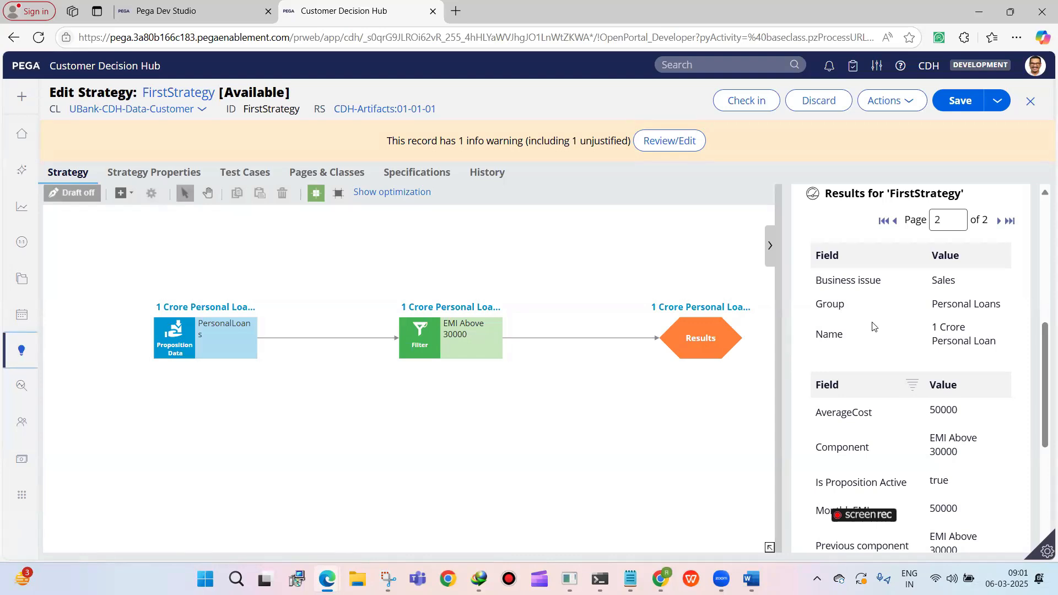
{"action": "scroll", "coordinate": [872, 327], "scroll_direction": "up", "scroll_amount": 5}
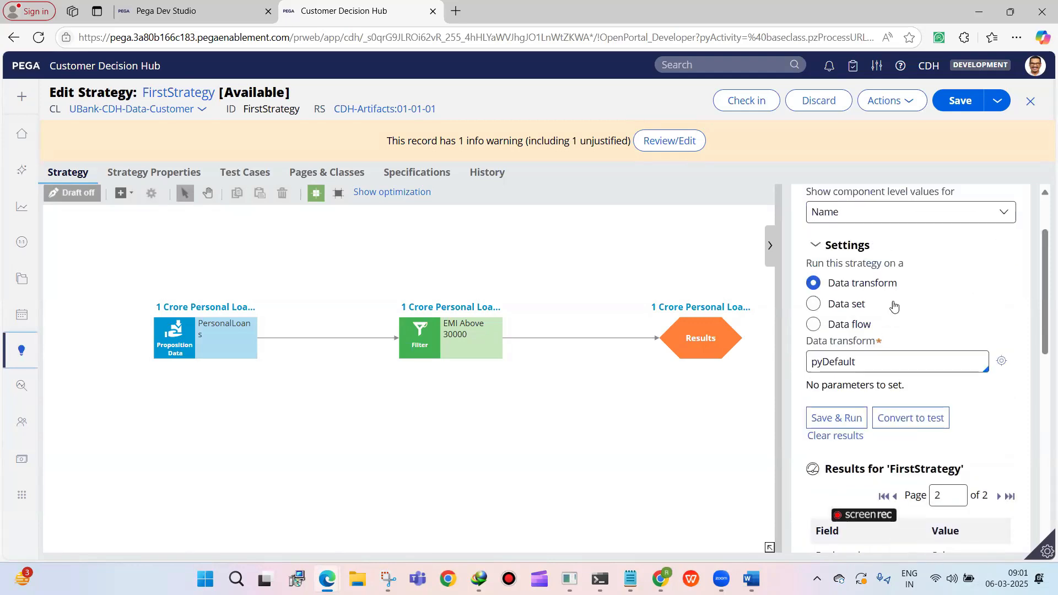